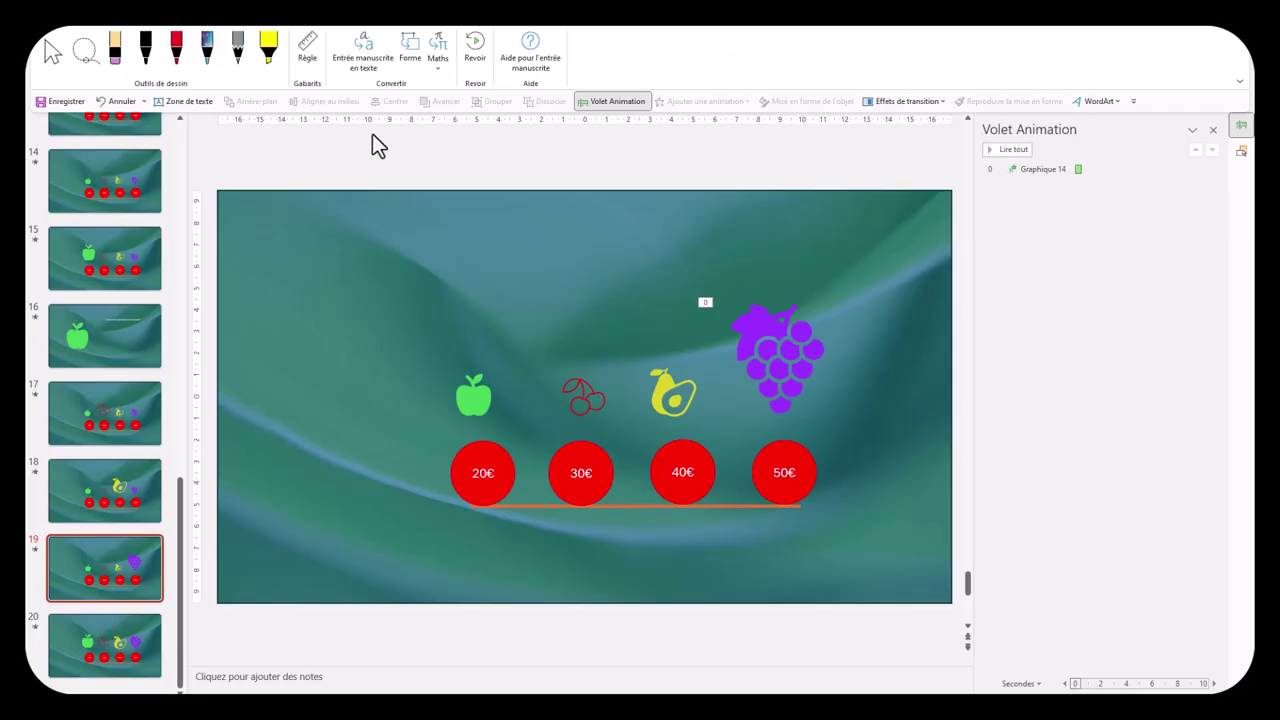
Return to slide 1, the fruit kitchen image titled 'On peut faire mieux !'
{"action": "key", "text": "Up"}
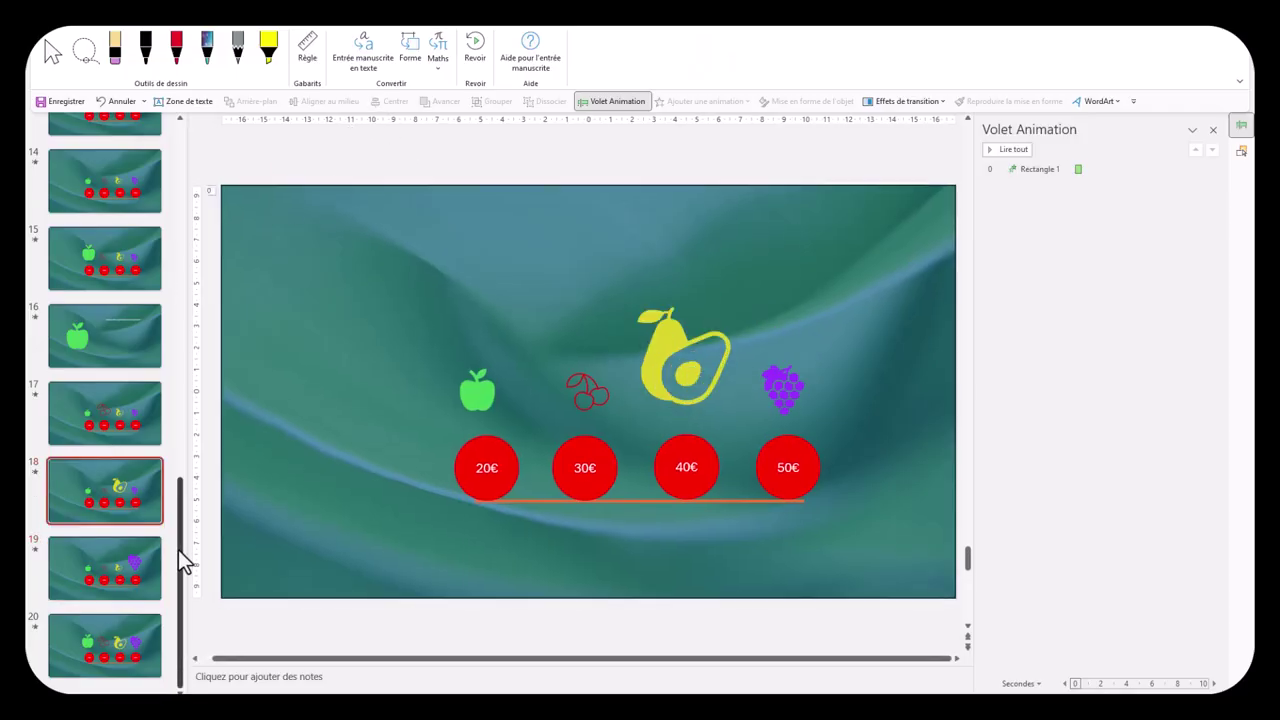
{"action": "scroll", "coordinate": [180, 172], "scroll_direction": "up", "scroll_amount": 6}
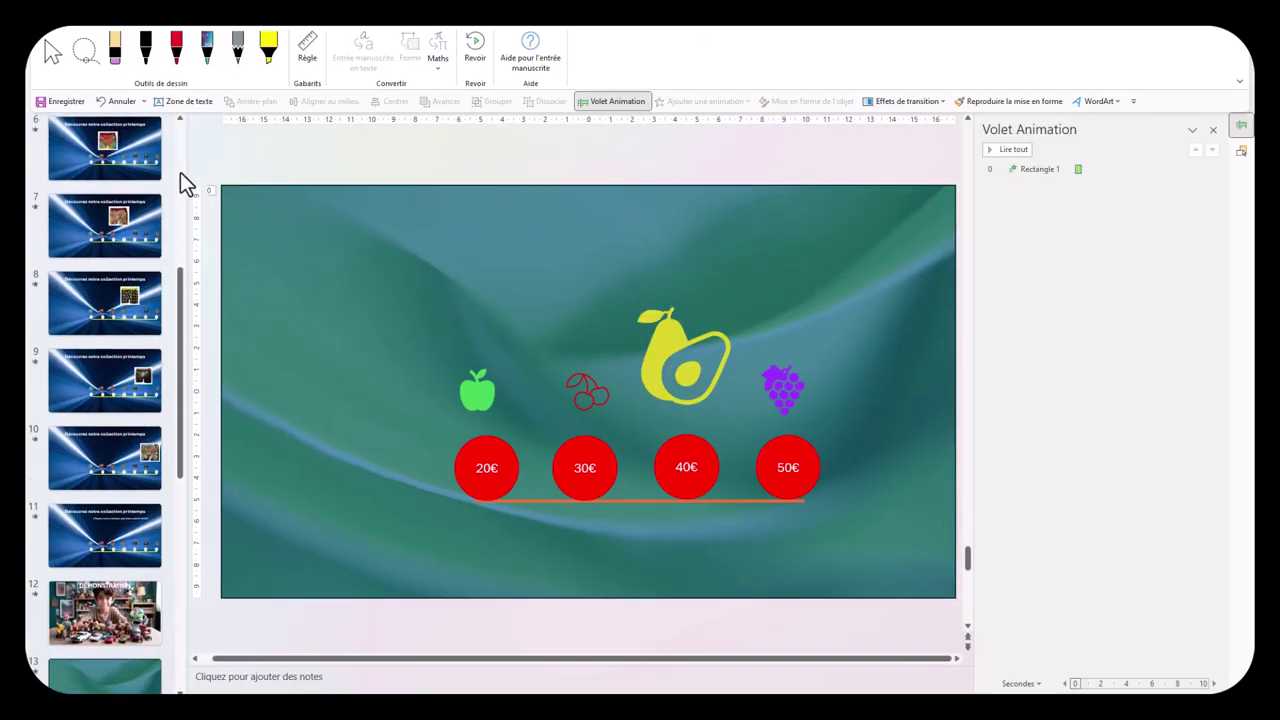
{"action": "scroll", "coordinate": [180, 172], "scroll_direction": "up", "scroll_amount": 5}
{"action": "left_click", "coordinate": [103, 169]}
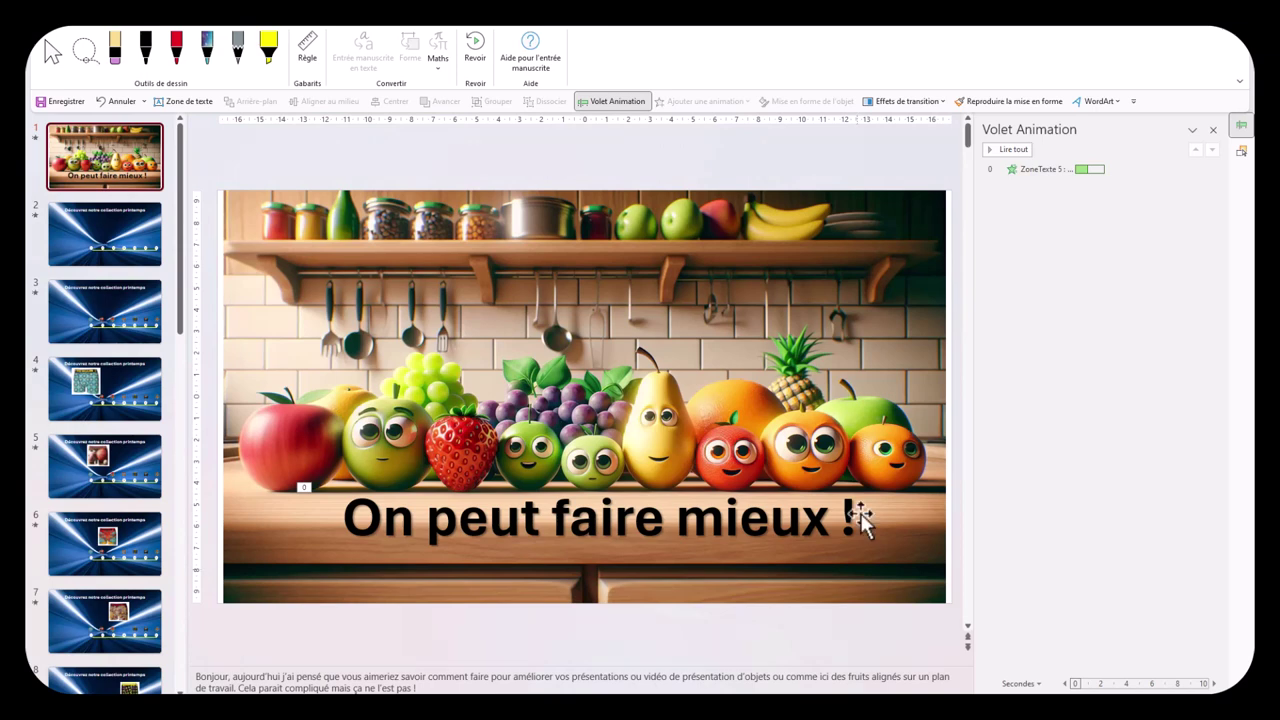
Launch the slideshow from slide 1 with F5
{"action": "key", "text": "F5"}
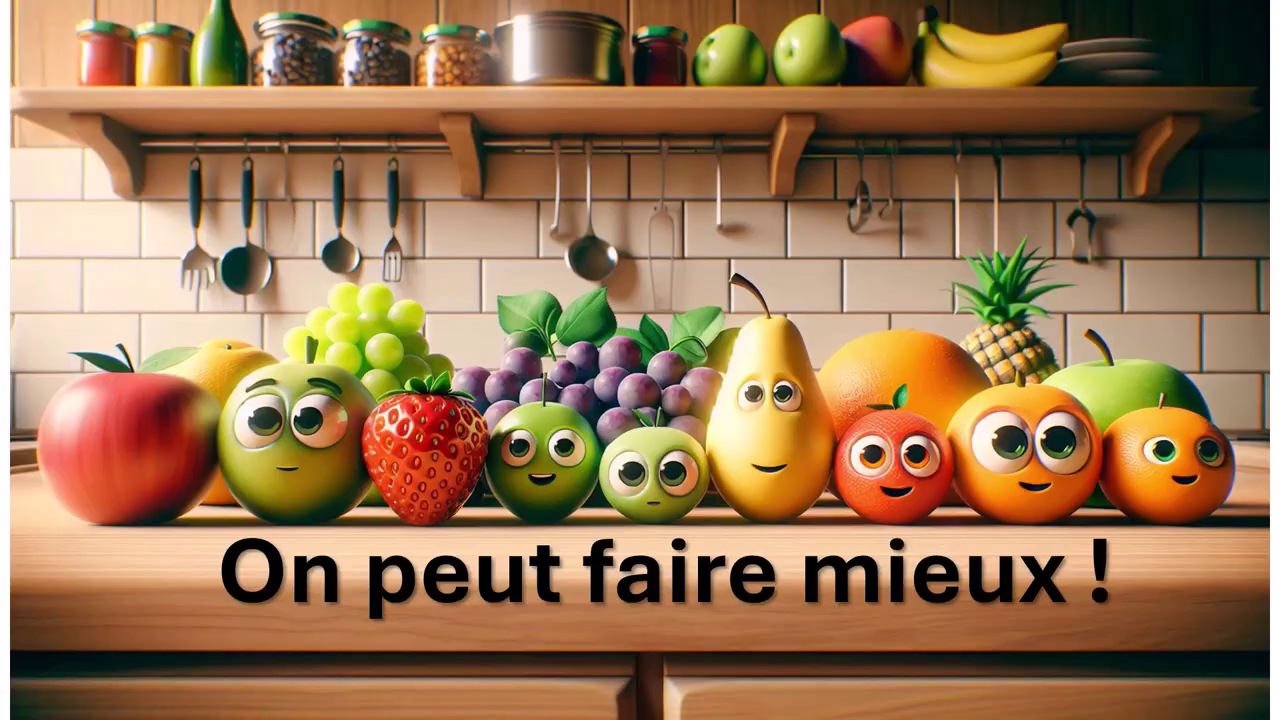
Advance the slideshow to the next slide
{"action": "key", "text": "Right"}
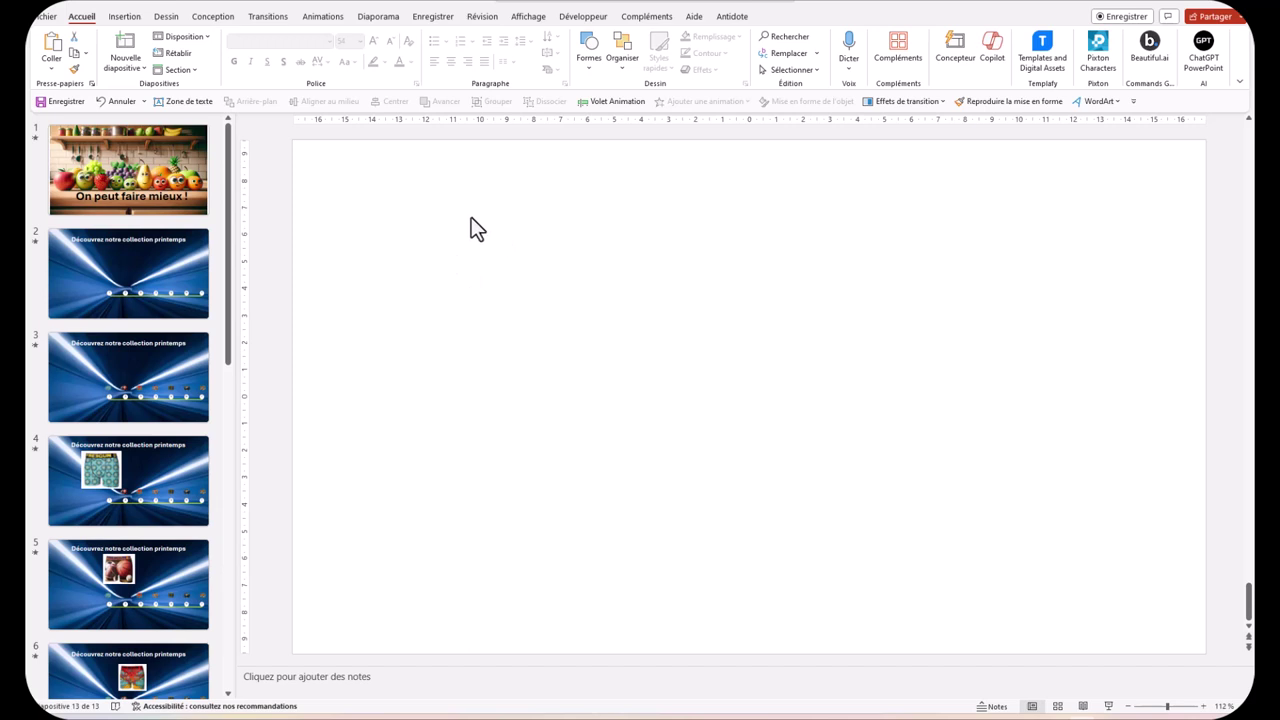
Open slide 13's background settings and try black, then salmon orange solid fills
{"action": "left_click", "coordinate": [122, 17]}
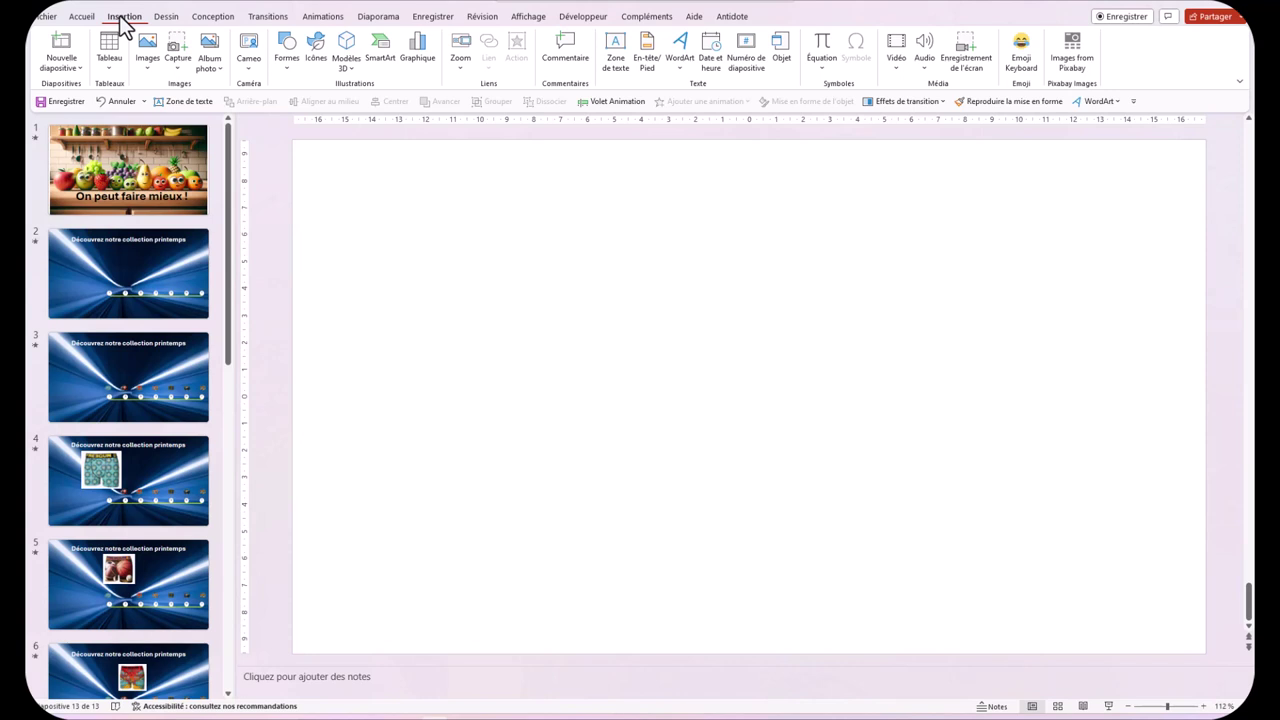
{"action": "left_click", "coordinate": [207, 18]}
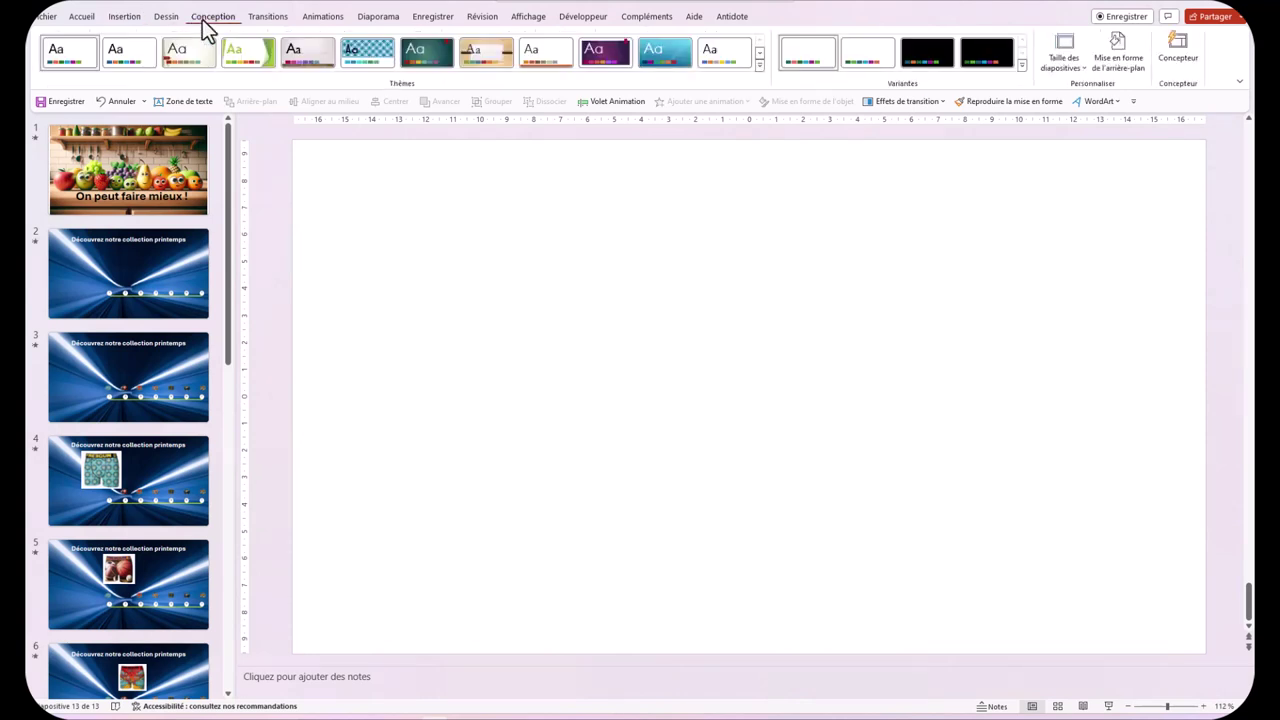
{"action": "left_click", "coordinate": [1118, 45]}
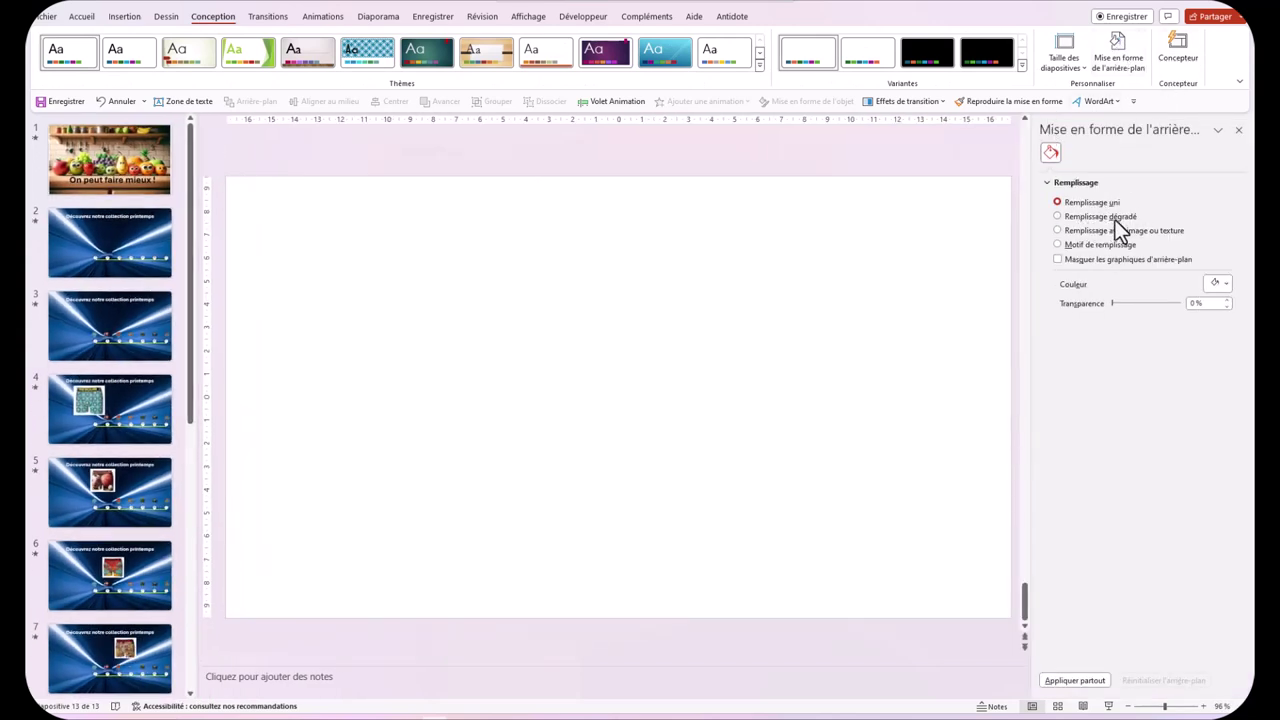
{"action": "left_click", "coordinate": [1224, 285]}
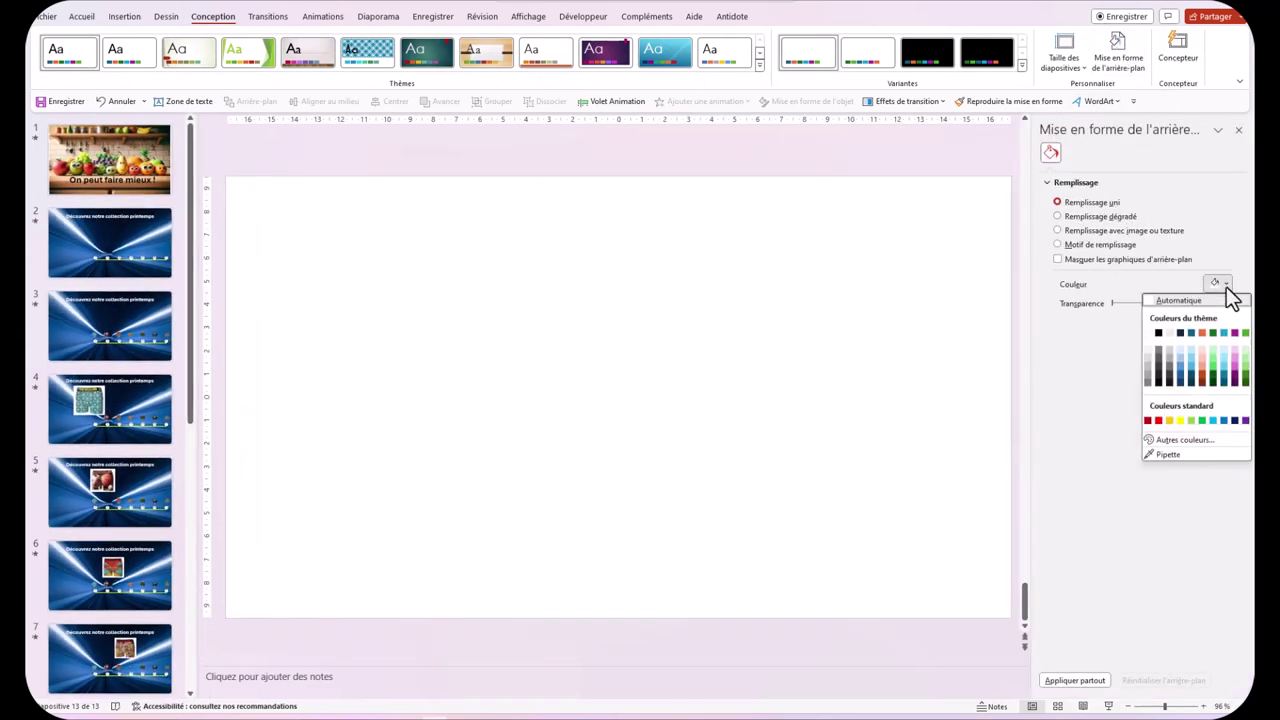
{"action": "left_click", "coordinate": [1159, 333]}
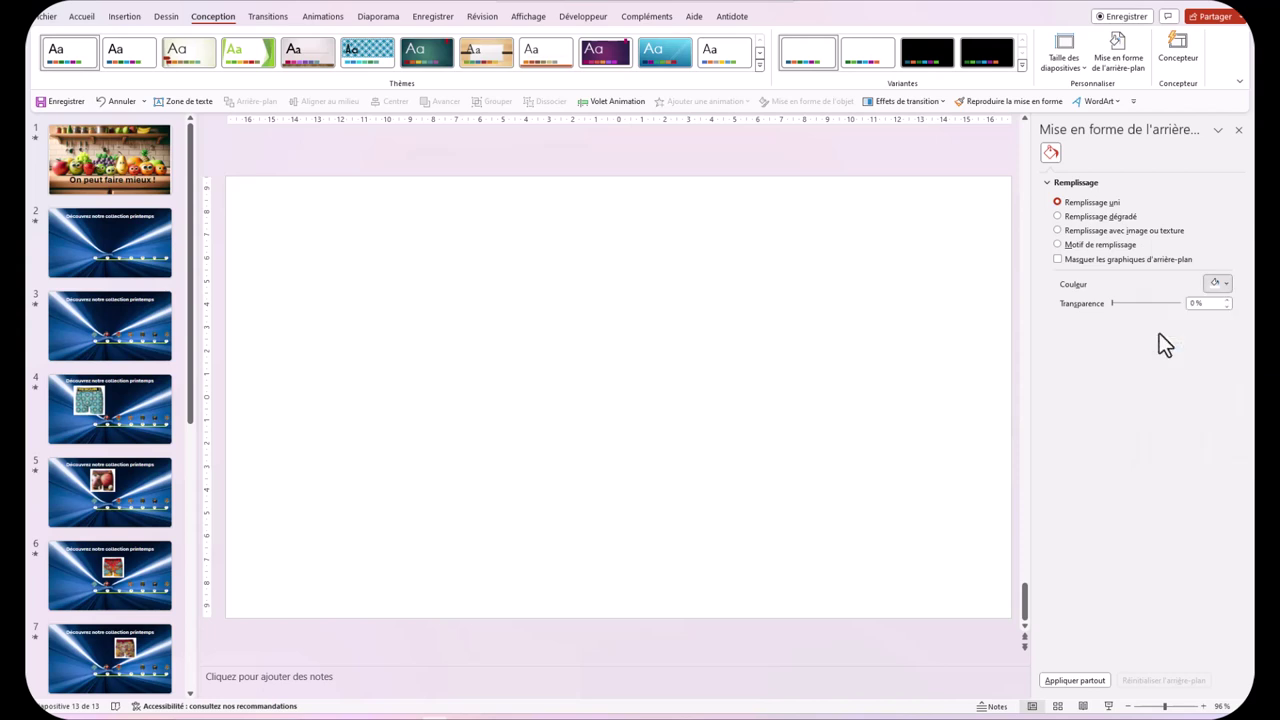
{"action": "left_click", "coordinate": [1226, 284]}
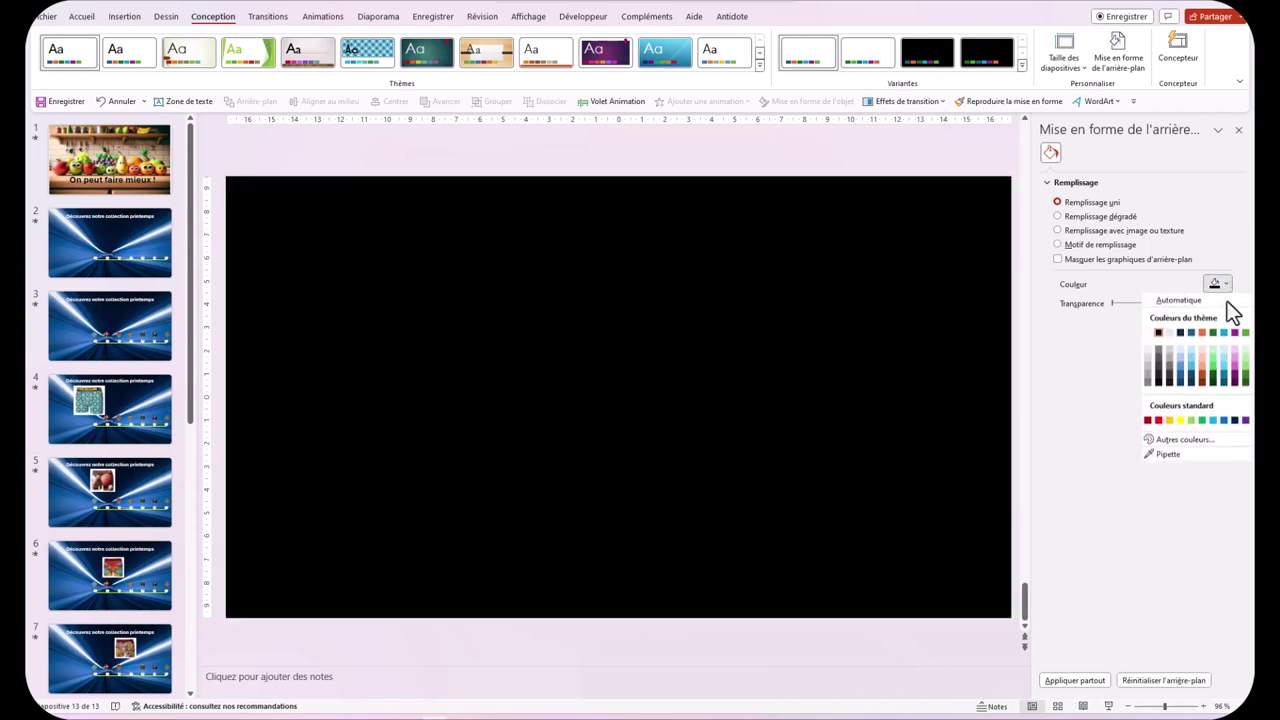
{"action": "left_click", "coordinate": [1201, 366]}
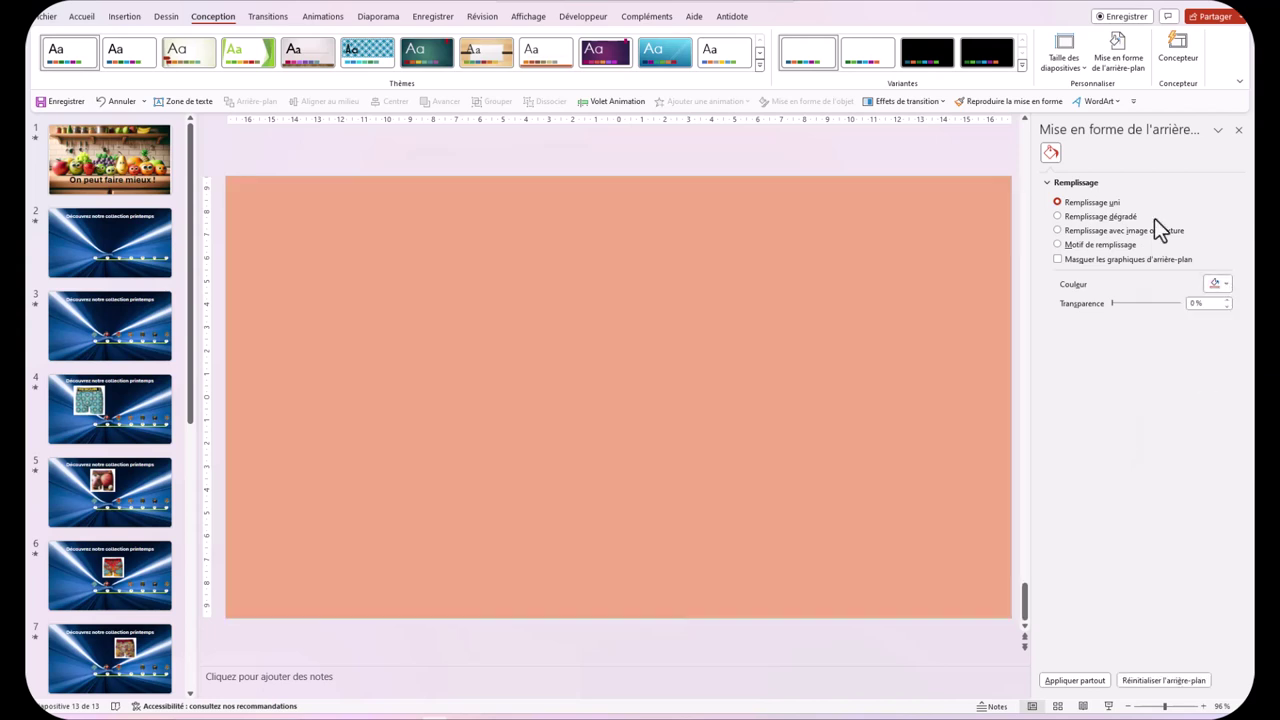
Try gradient and dark diagonal-stripe pattern fills, then switch to a picture or texture fill
{"action": "left_click", "coordinate": [1085, 218]}
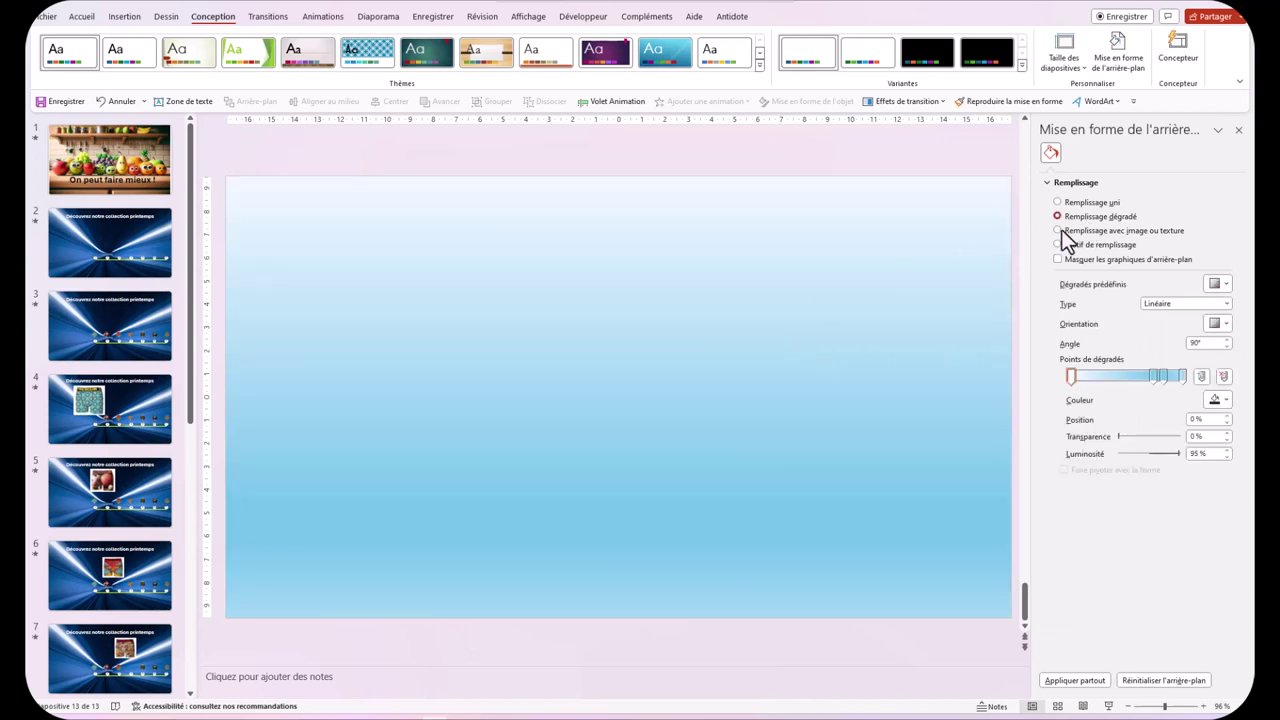
{"action": "left_click", "coordinate": [1057, 244]}
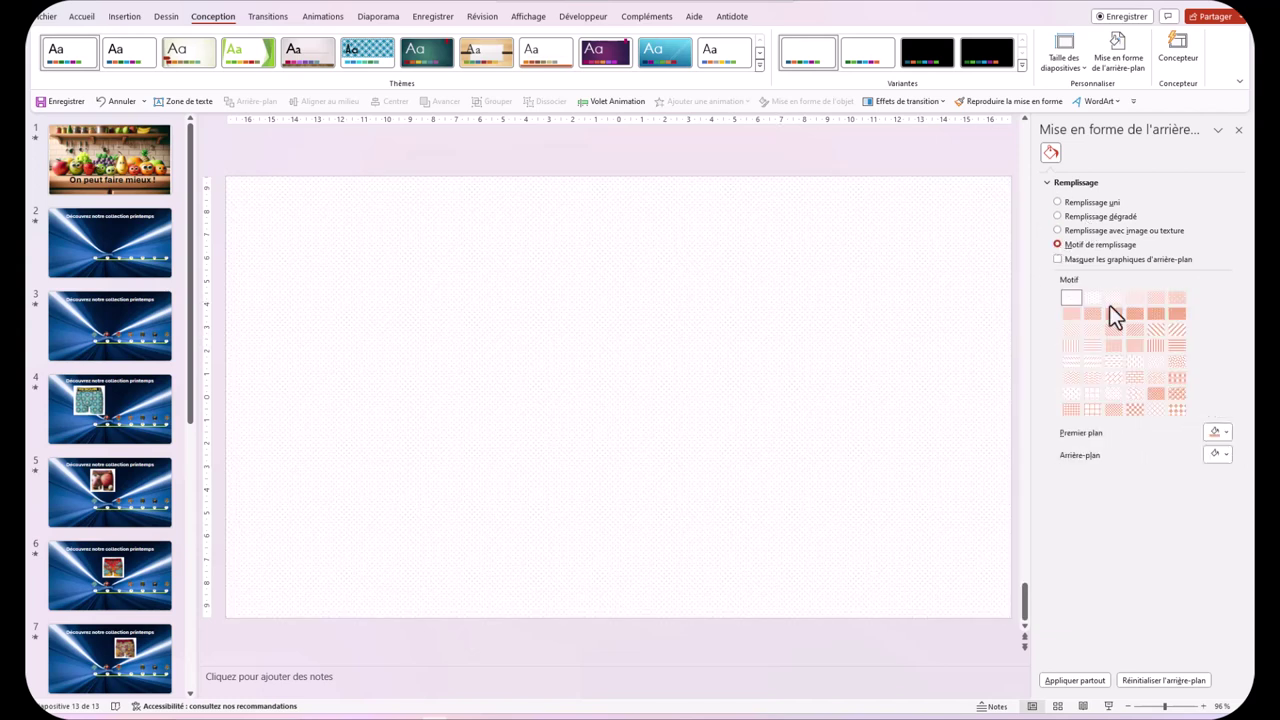
{"action": "left_click", "coordinate": [1128, 331]}
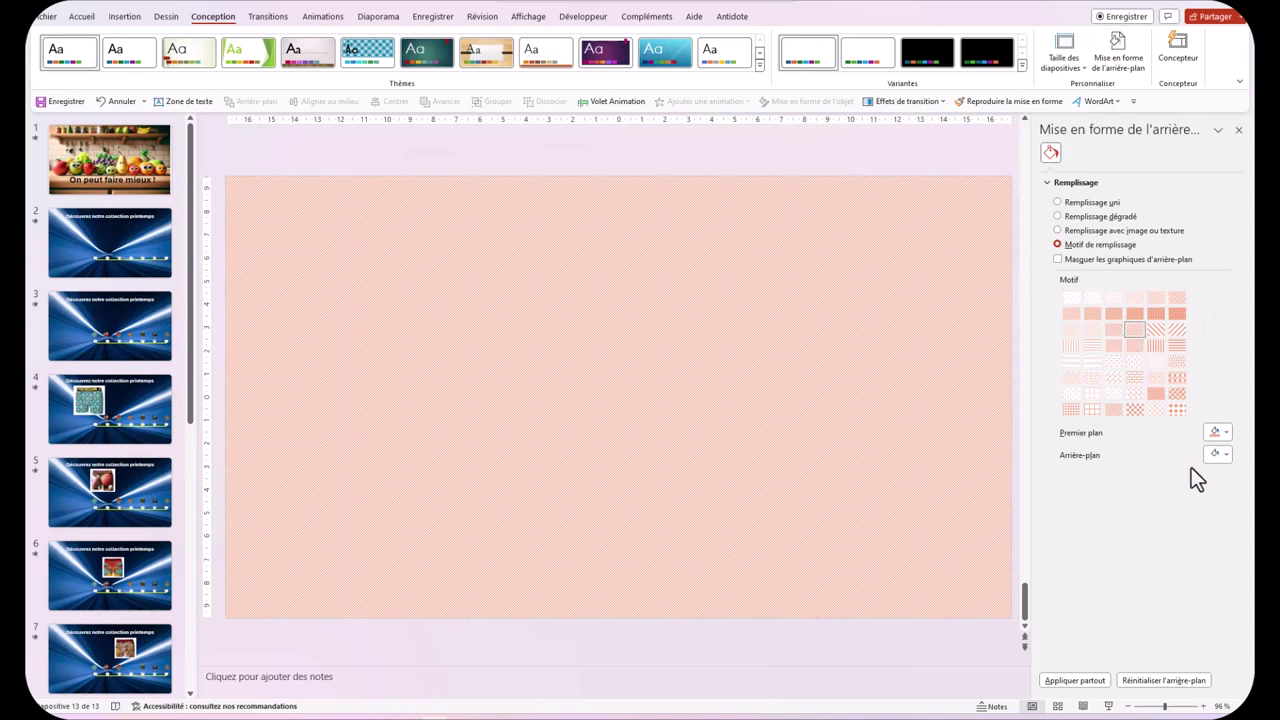
{"action": "left_click", "coordinate": [1226, 436]}
{"action": "left_click", "coordinate": [1172, 505]}
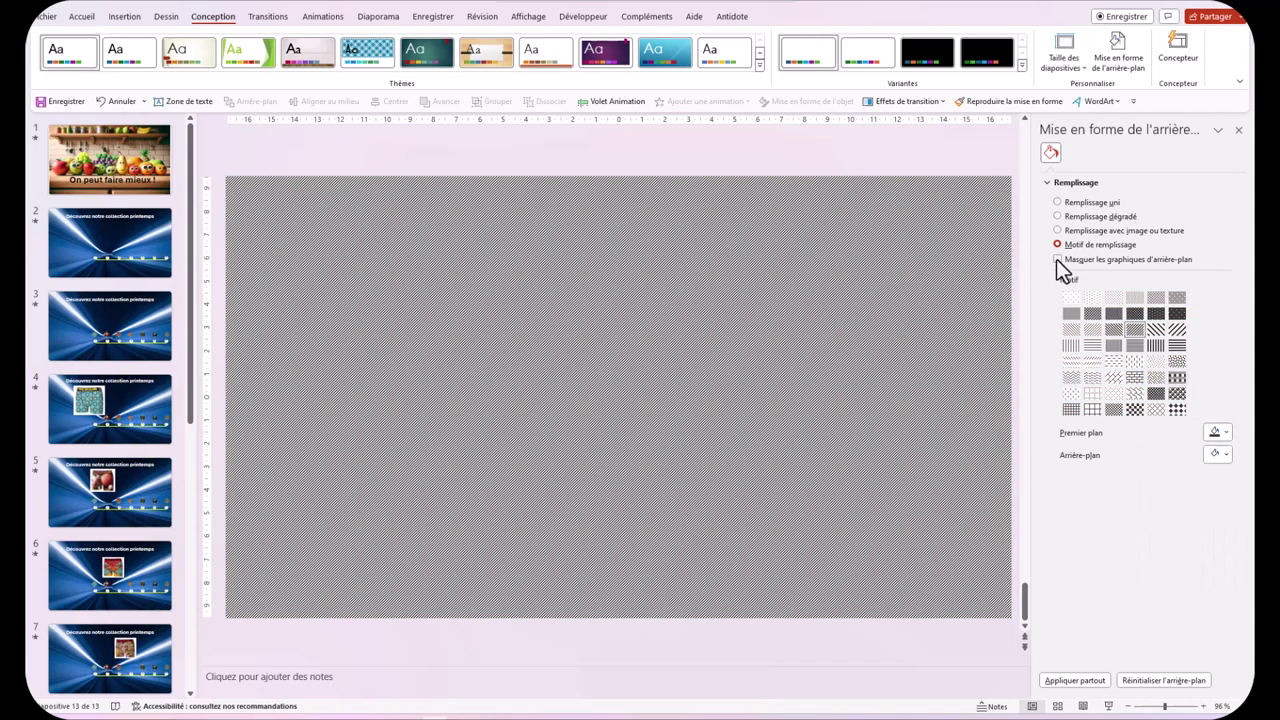
{"action": "left_click", "coordinate": [1058, 230]}
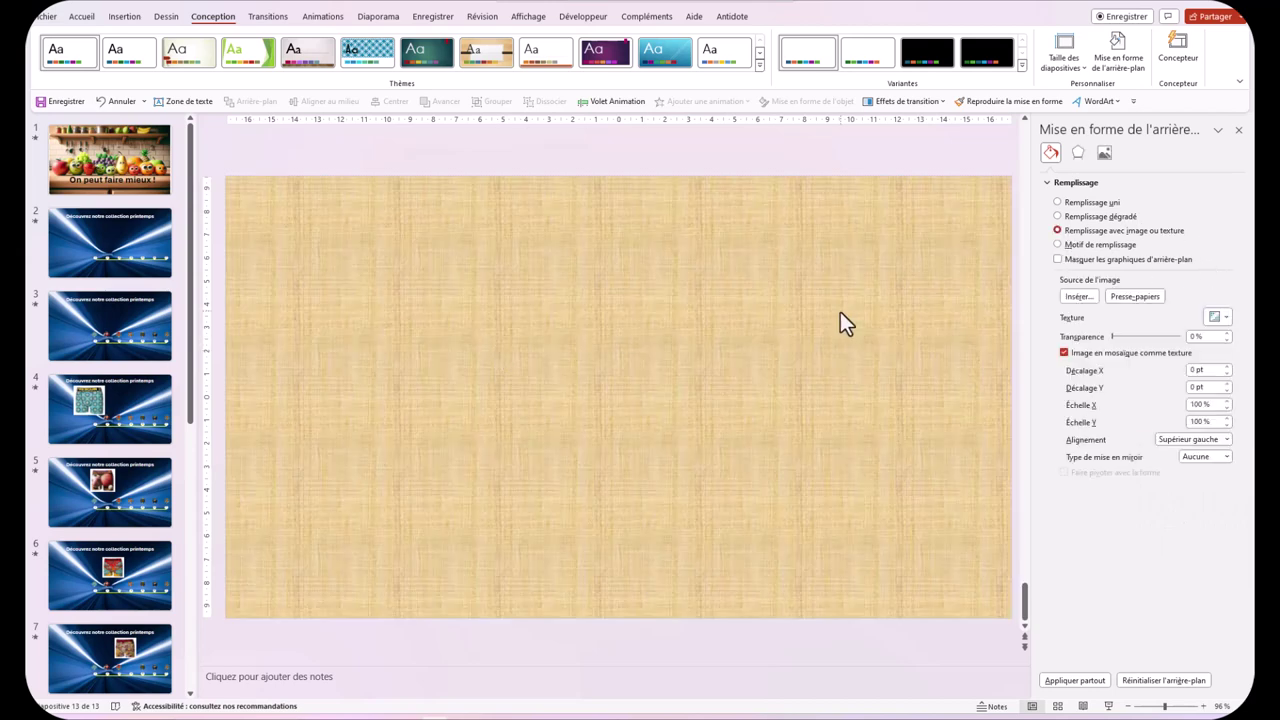
{"action": "left_click", "coordinate": [1077, 297]}
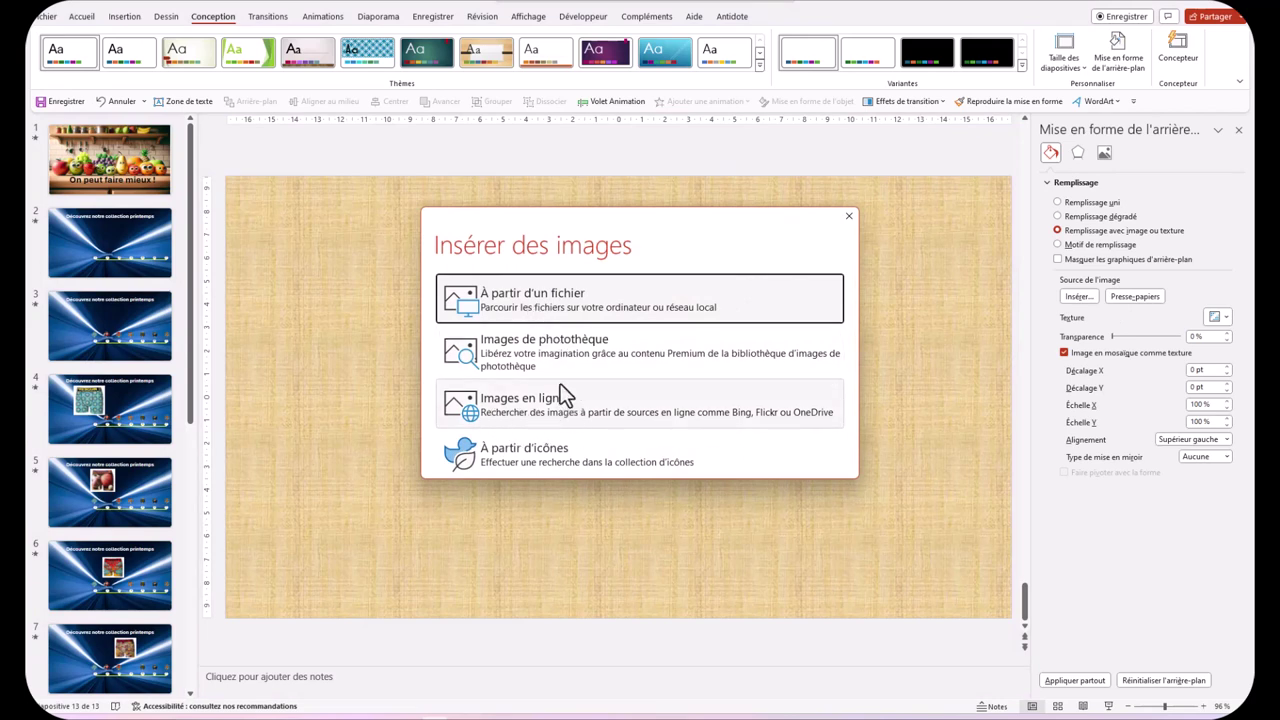
Search stock images for 'vert émeraude' and insert the green wave image as background
{"action": "left_click", "coordinate": [527, 366]}
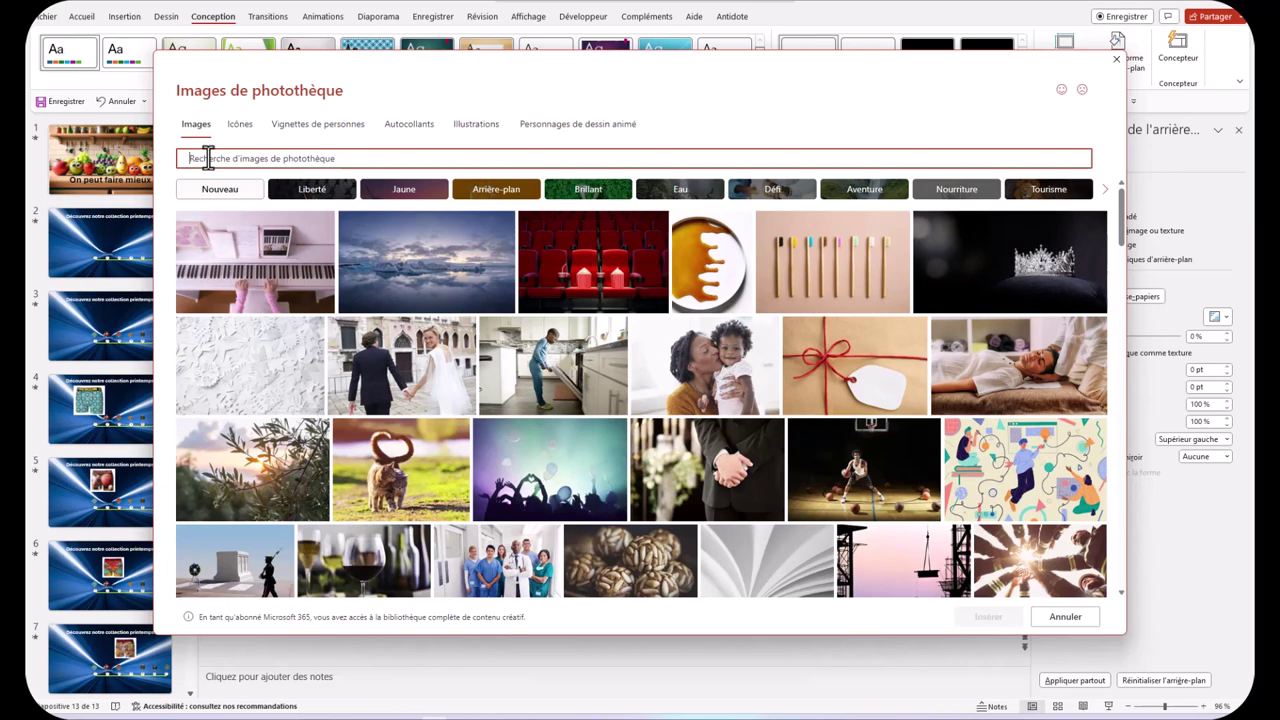
{"action": "type", "text": "vert"}
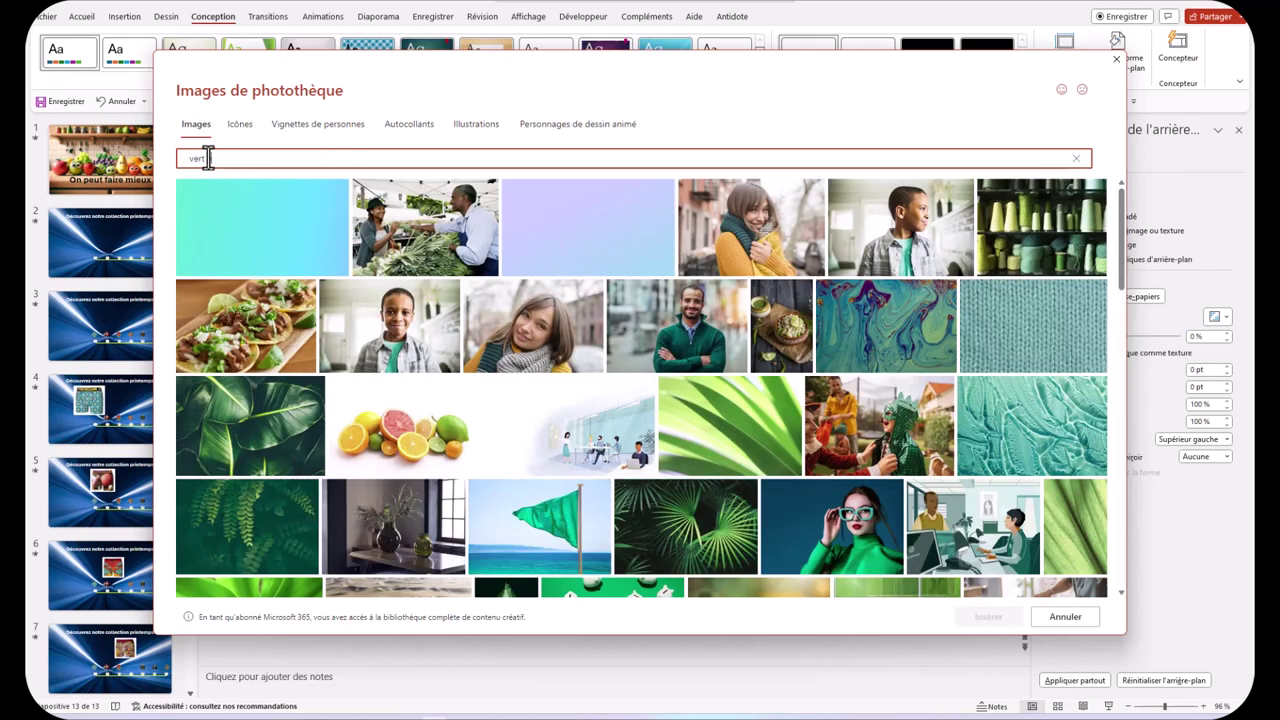
{"action": "type", "text": " émeraude"}
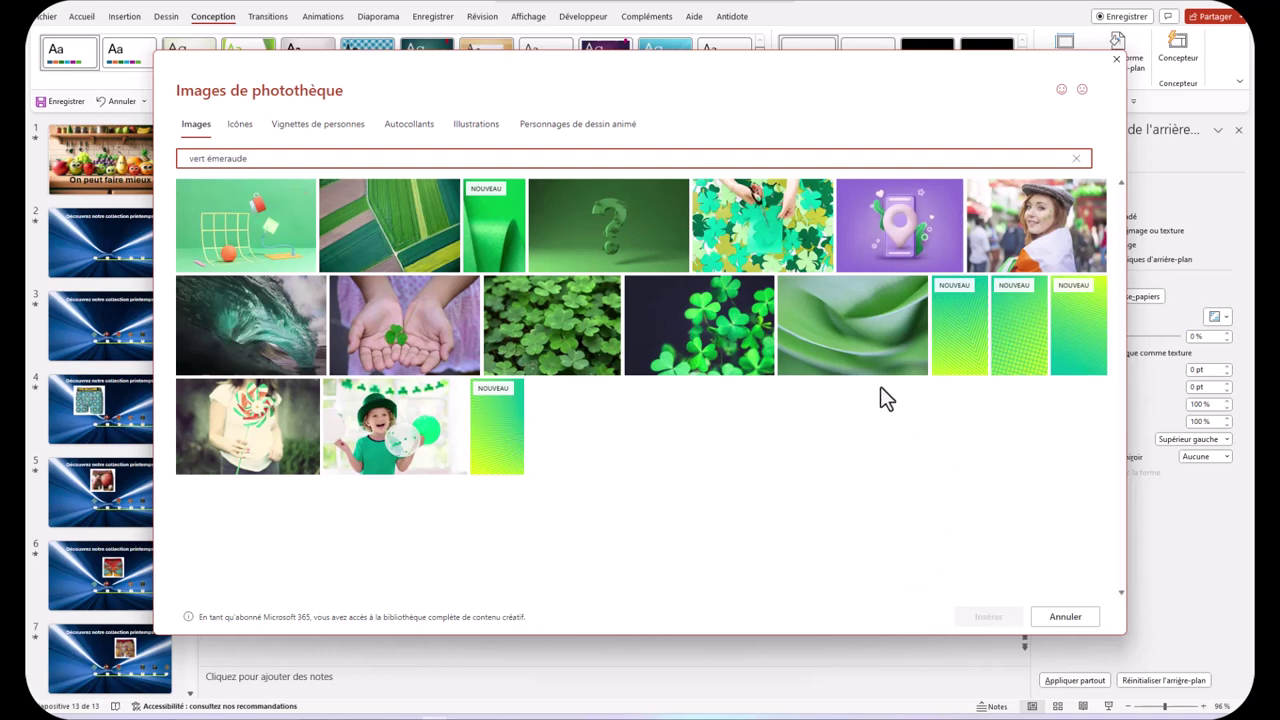
{"action": "left_click", "coordinate": [855, 360]}
{"action": "key", "text": "Return"}
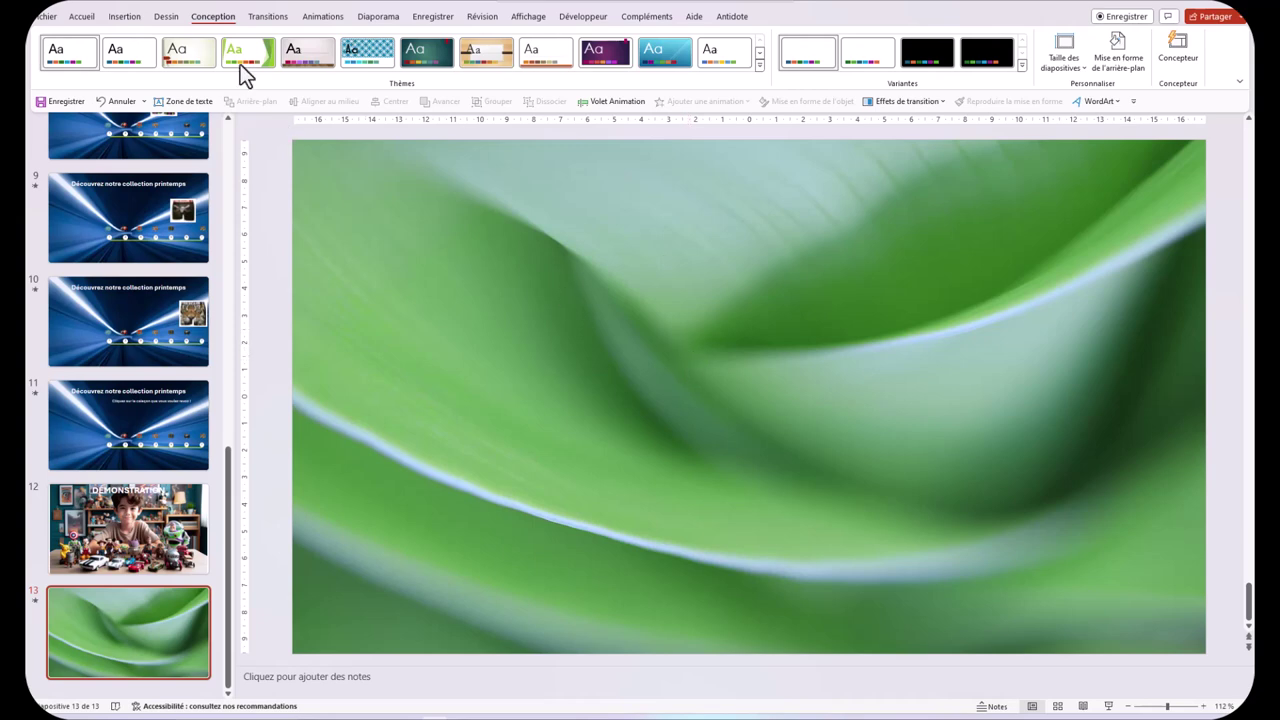
Draw a 19,05 × 33,87 cm rectangle covering the entire slide
{"action": "left_click", "coordinate": [124, 18]}
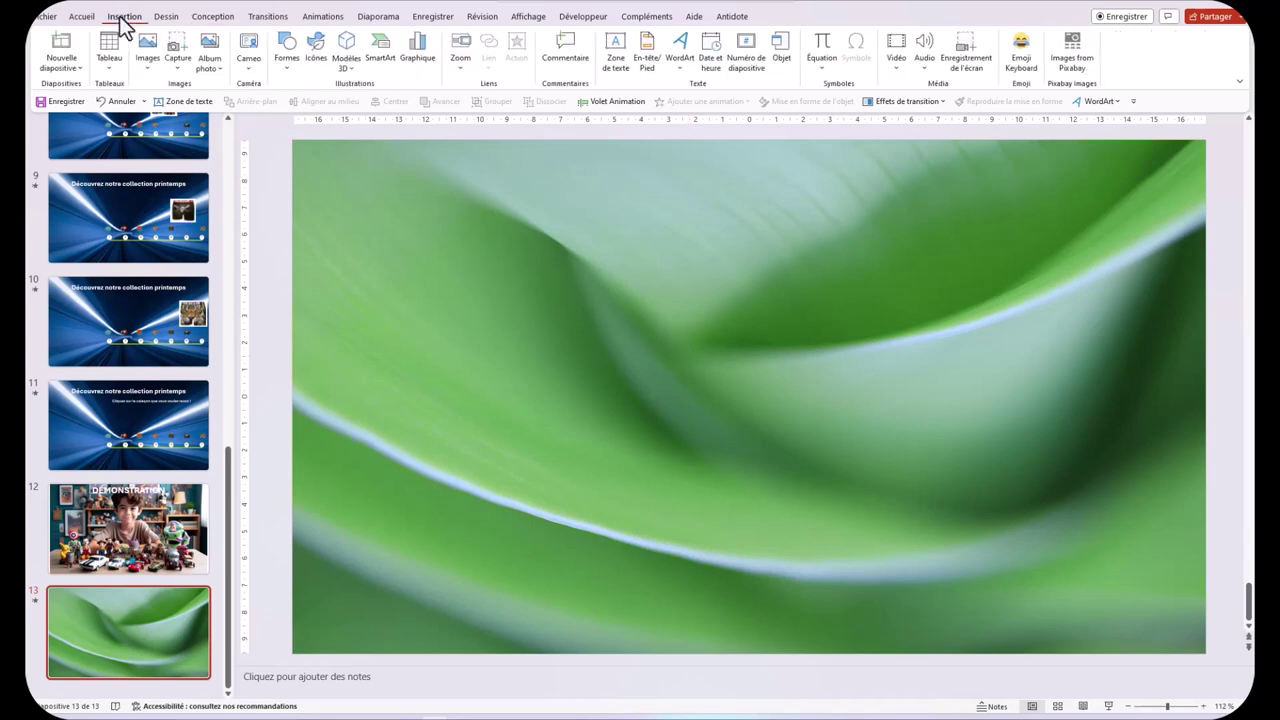
{"action": "left_click", "coordinate": [288, 67]}
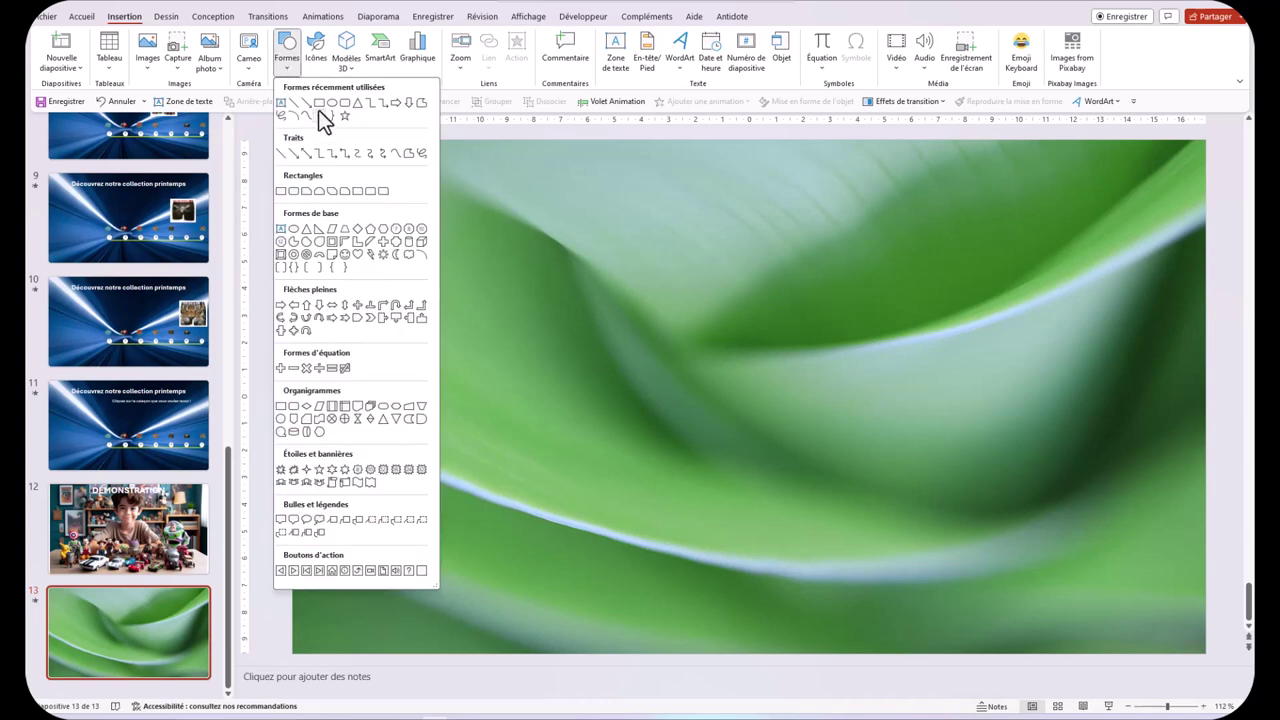
{"action": "left_click", "coordinate": [319, 106]}
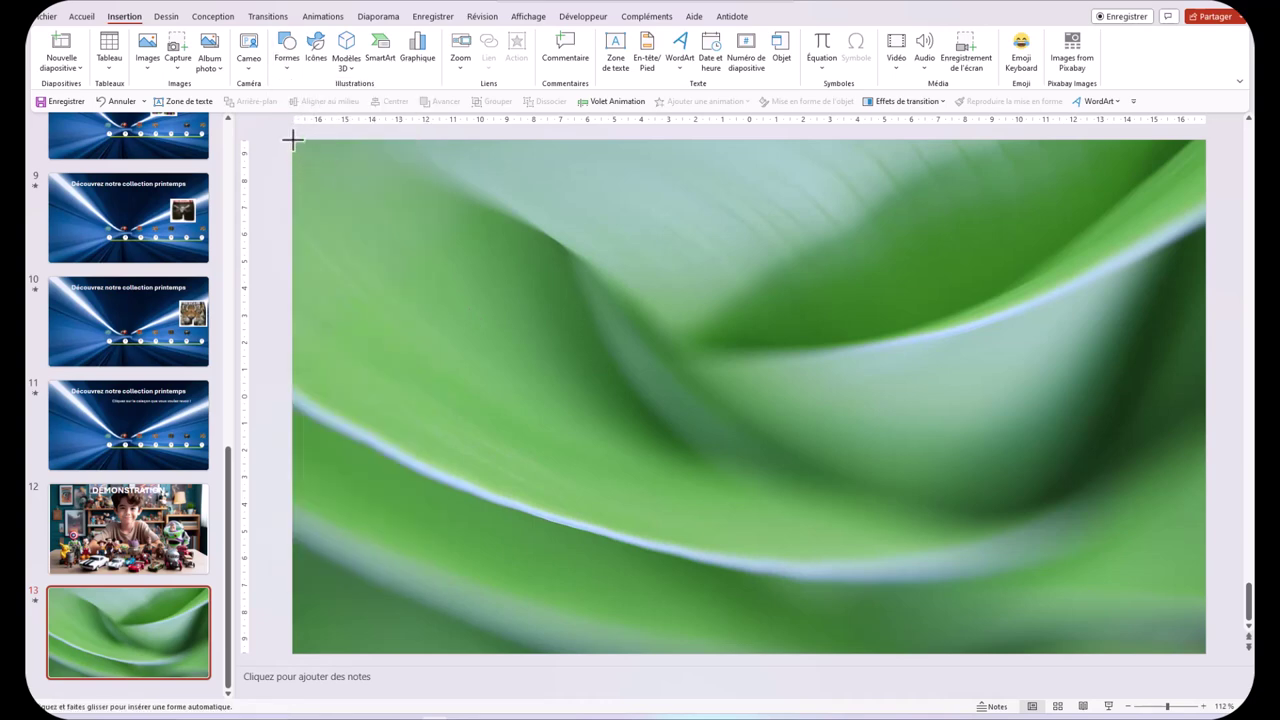
{"action": "left_click_drag", "start_coordinate": [294, 144], "coordinate": [1205, 652]}
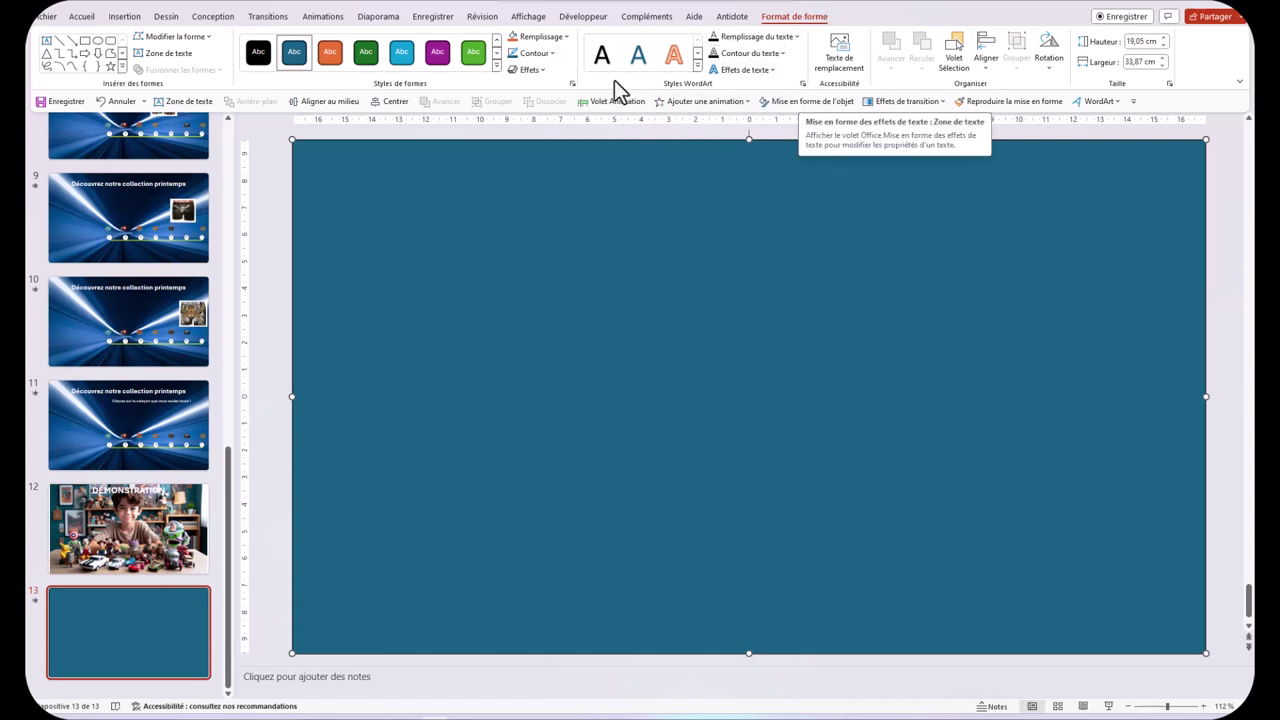
Give the rectangle 37% transparency and a dark teal-blue fill
{"action": "left_click", "coordinate": [572, 84]}
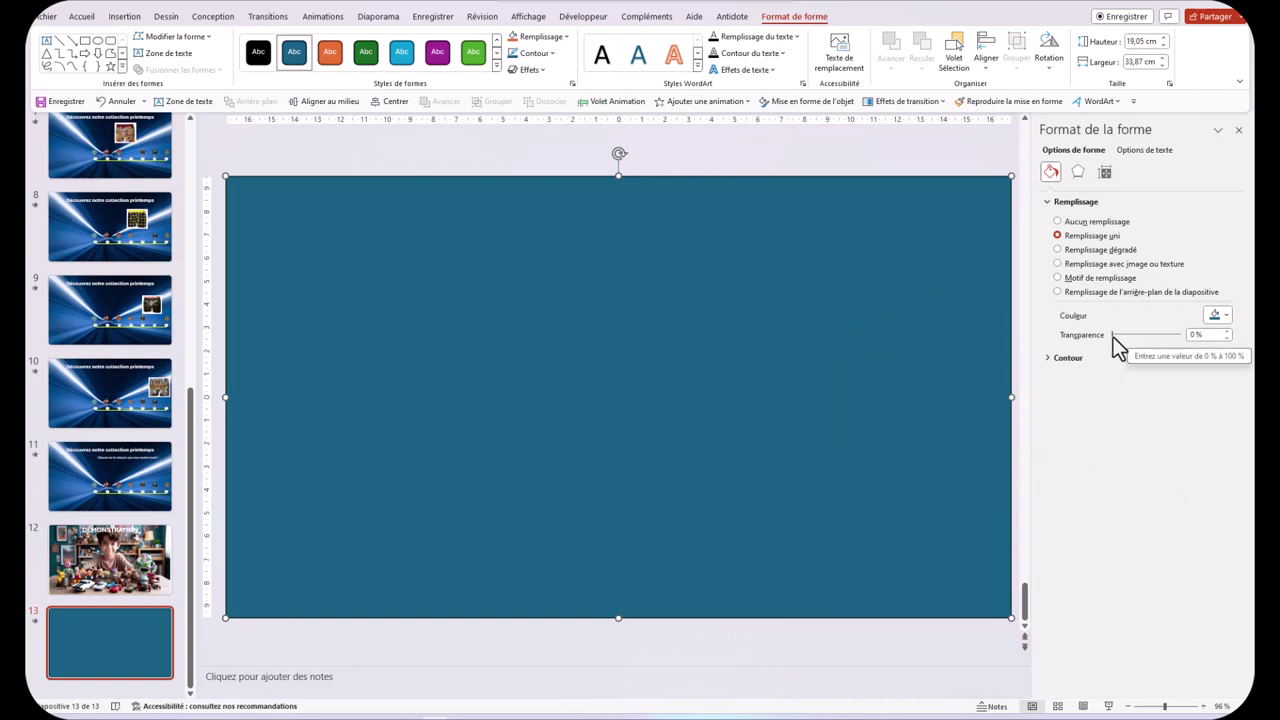
{"action": "left_click_drag", "start_coordinate": [1112, 337], "coordinate": [1138, 337]}
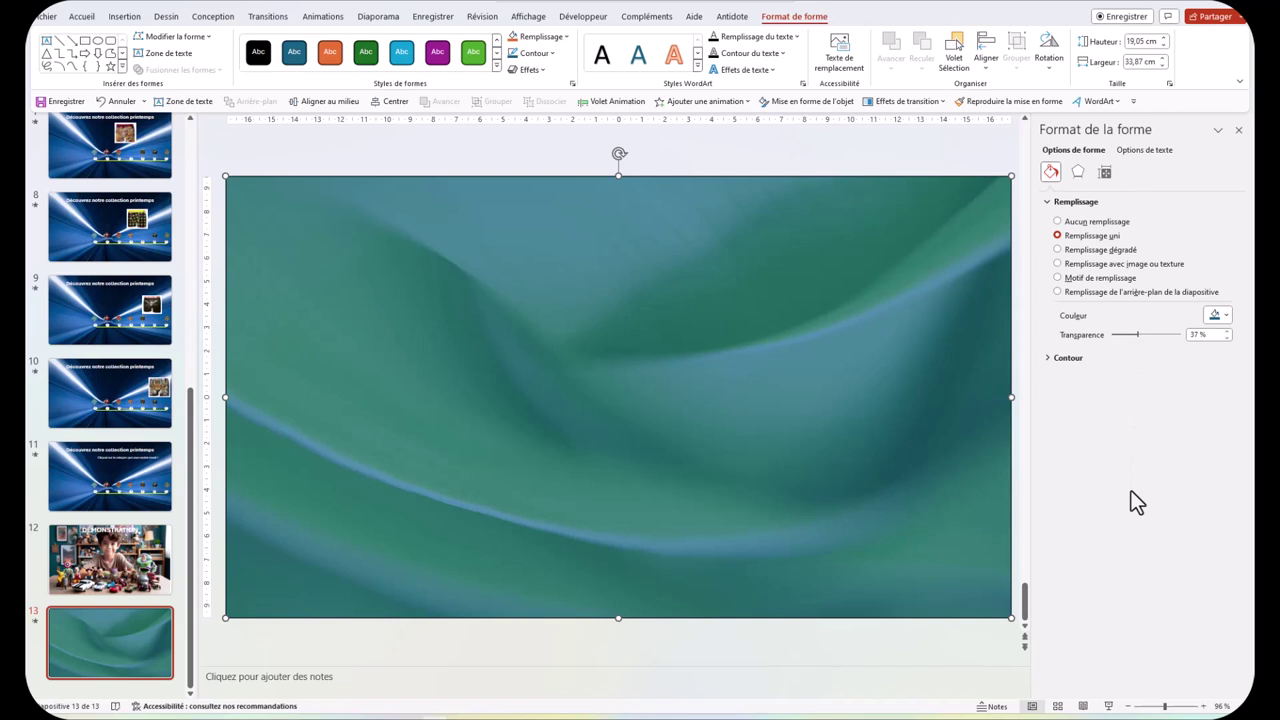
{"action": "left_click", "coordinate": [1227, 316]}
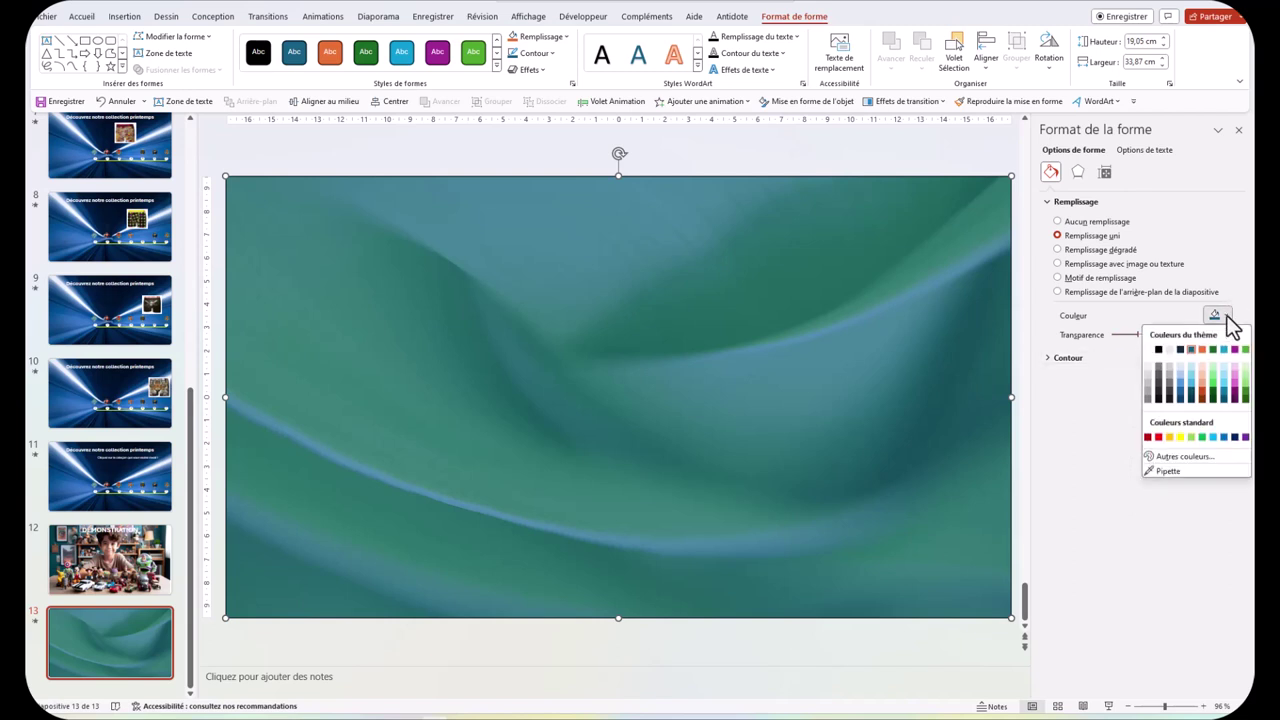
{"action": "left_click", "coordinate": [1149, 353]}
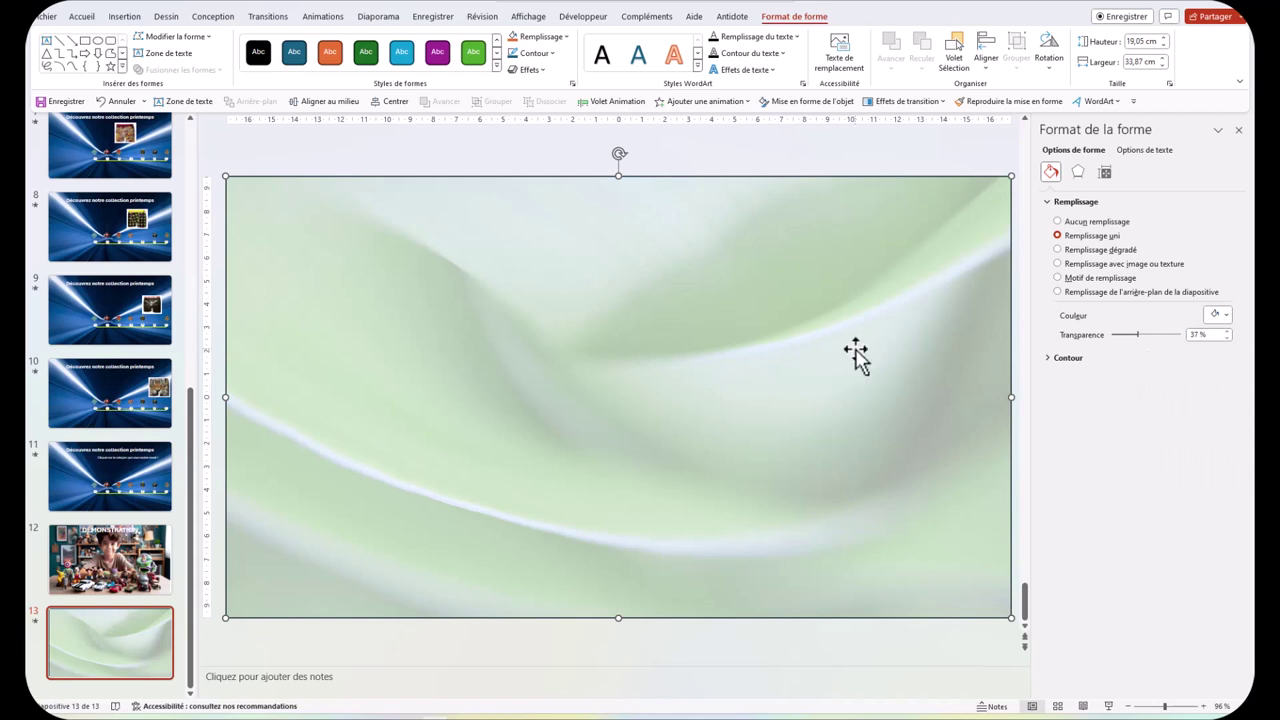
{"action": "left_click", "coordinate": [1220, 315]}
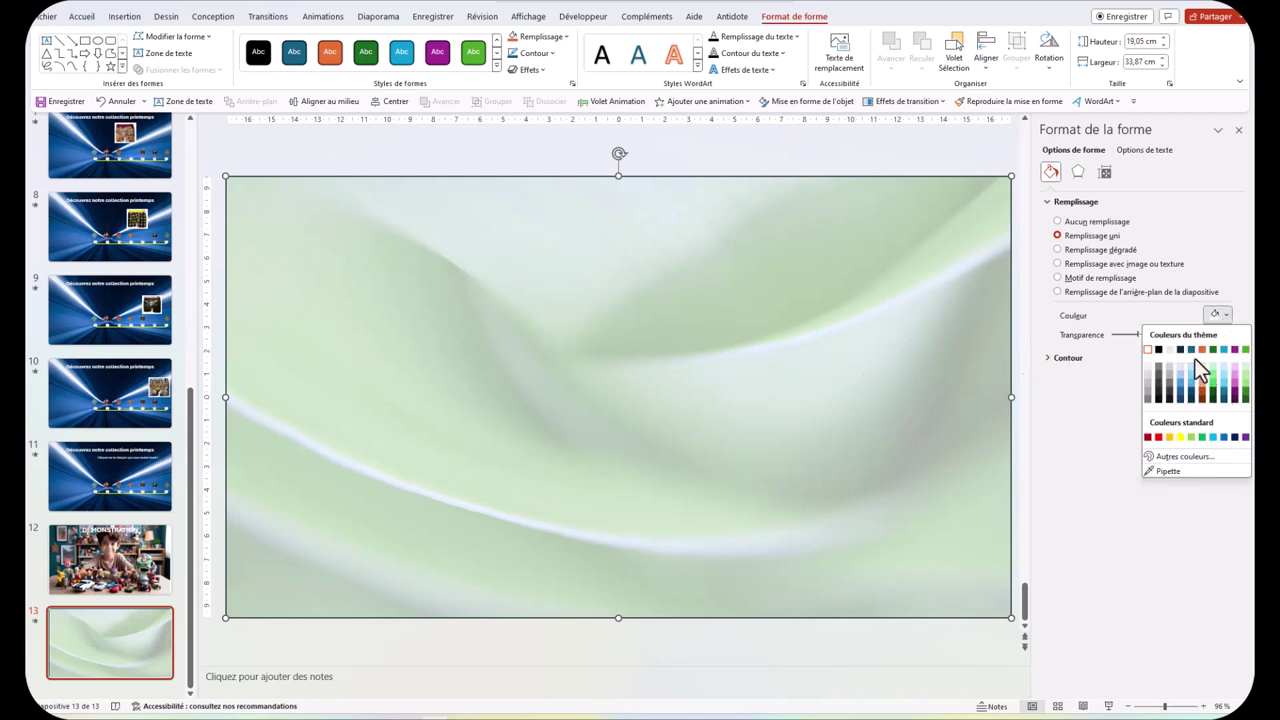
{"action": "left_click", "coordinate": [1190, 350]}
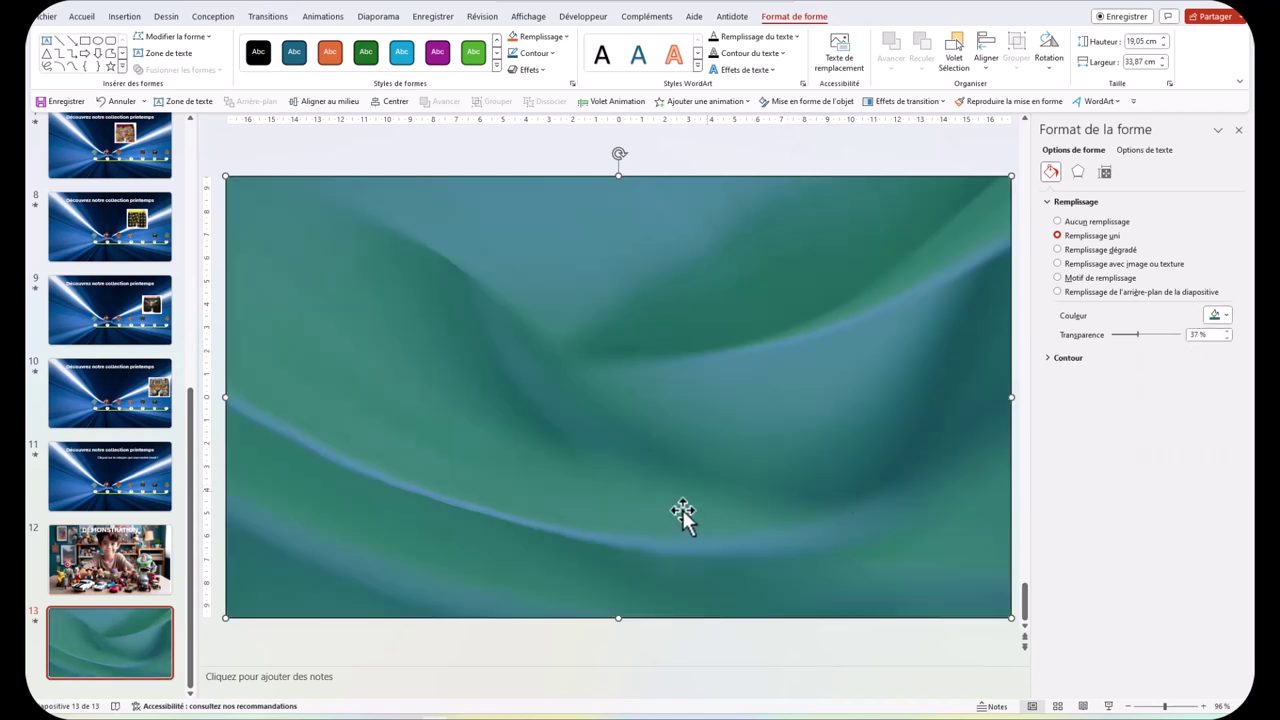
{"action": "left_click", "coordinate": [1239, 131]}
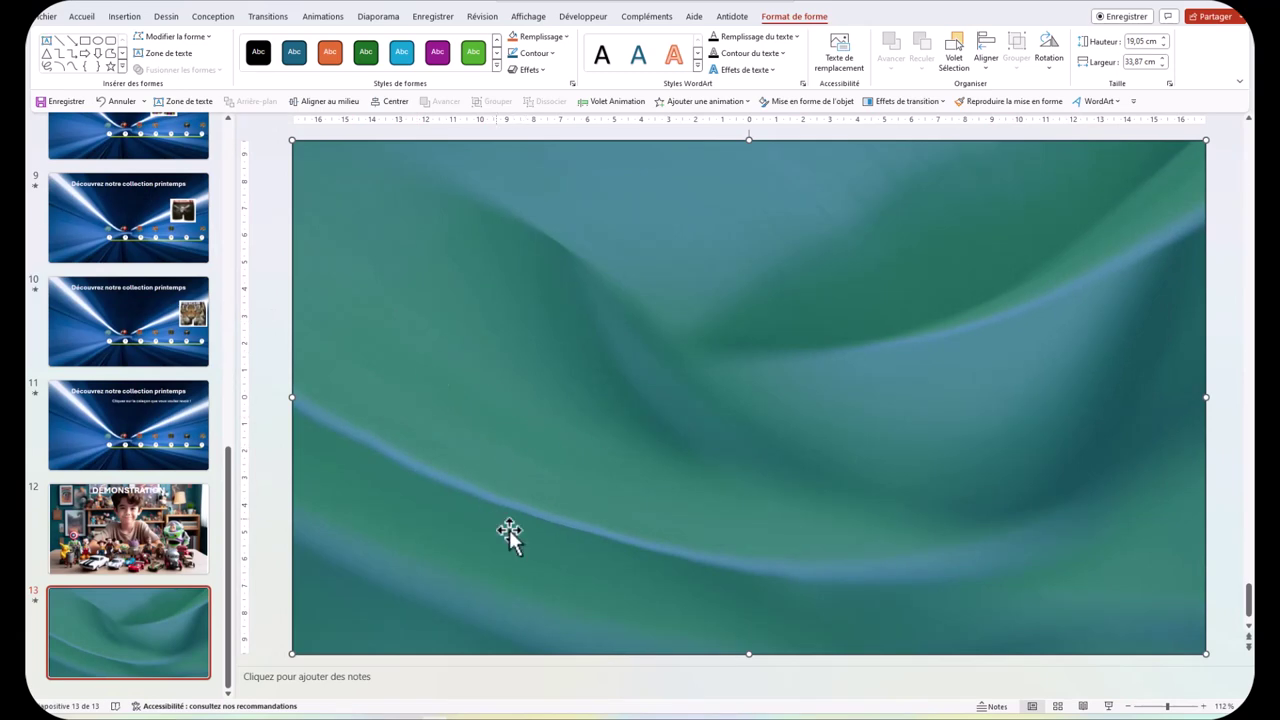
Check slide 2's tunnel timeline, return to slide 13, and turn on the centre guides
{"action": "scroll", "coordinate": [91, 240], "scroll_direction": "up", "scroll_amount": 1}
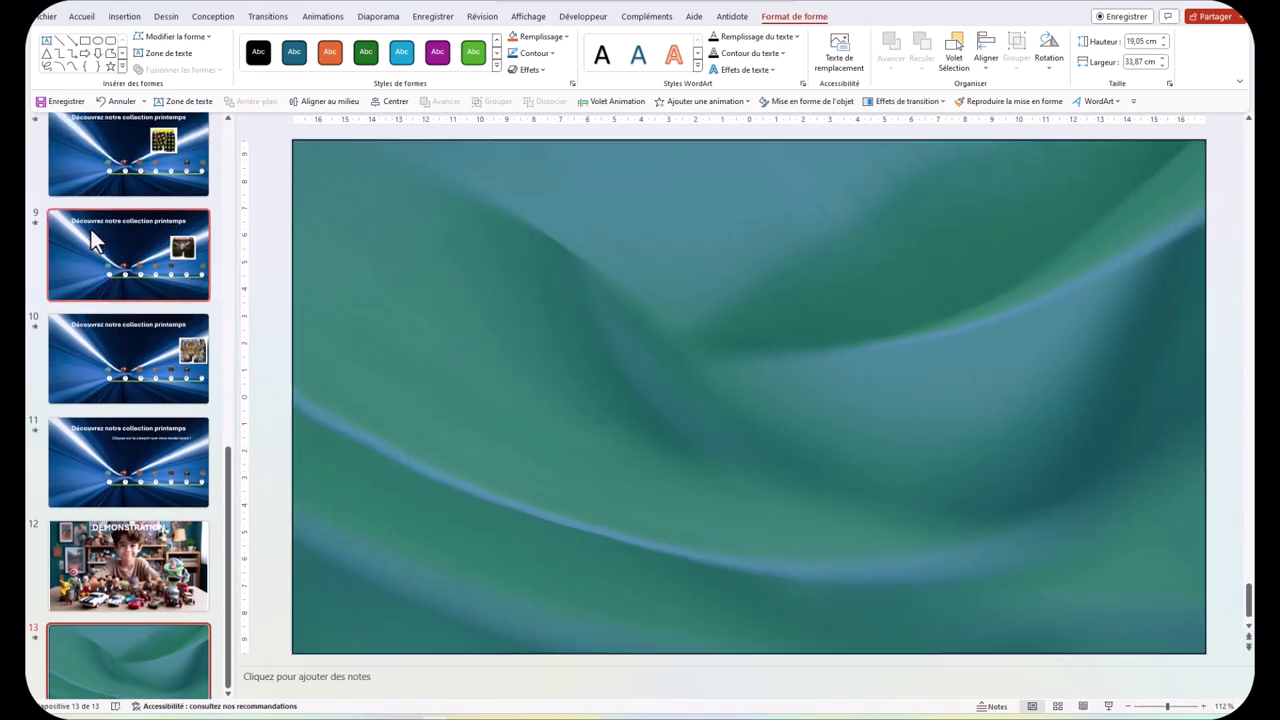
{"action": "scroll", "coordinate": [91, 235], "scroll_direction": "up", "scroll_amount": 10}
{"action": "left_click", "coordinate": [77, 269]}
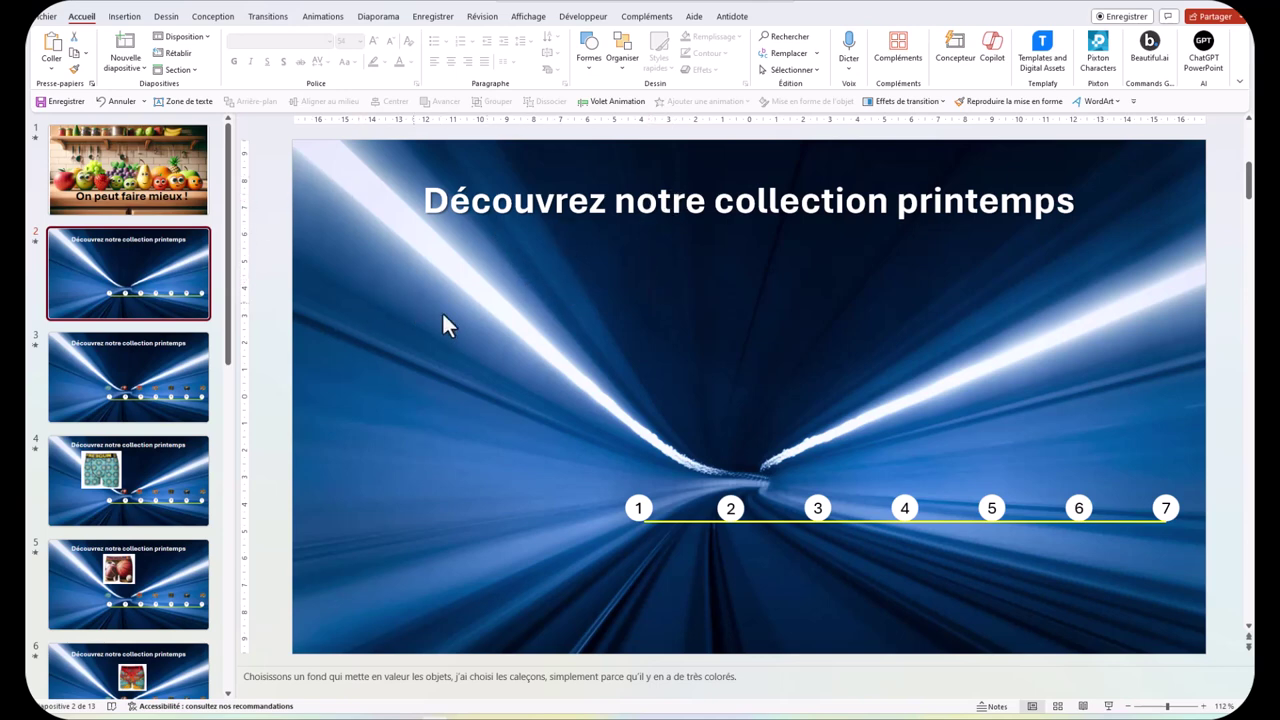
{"action": "scroll", "coordinate": [114, 633], "scroll_direction": "down", "scroll_amount": 10}
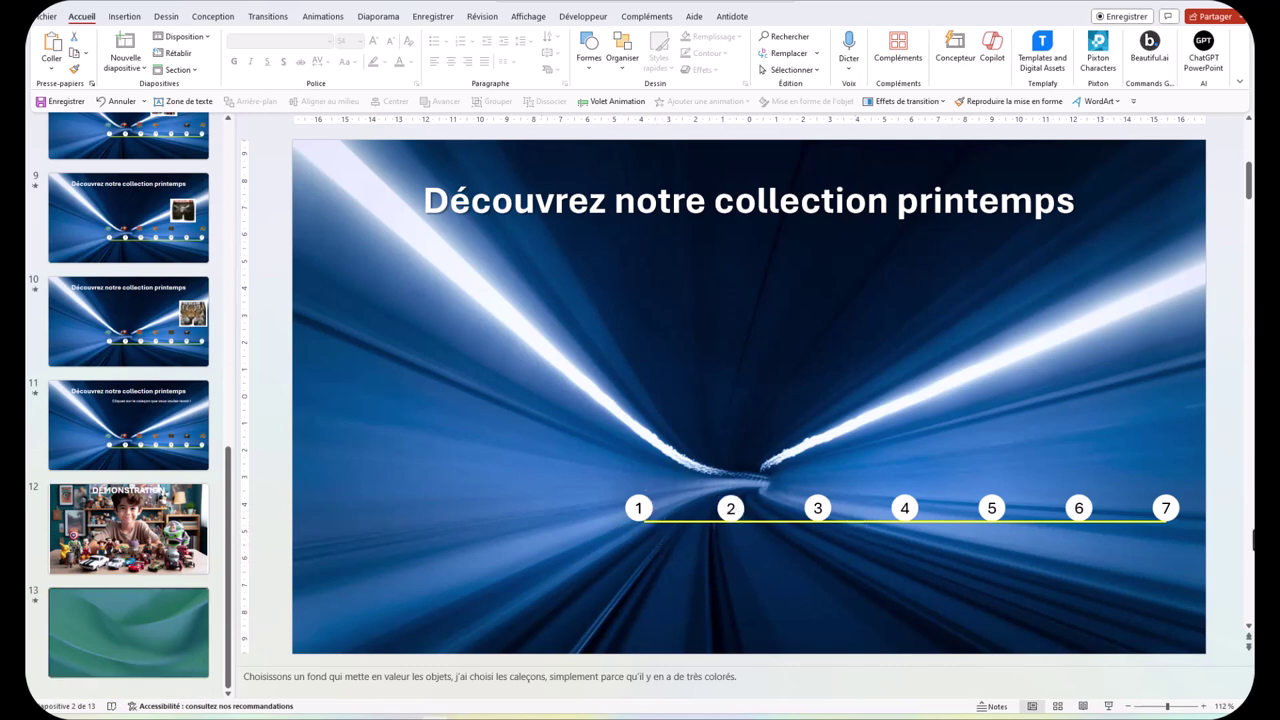
{"action": "left_click", "coordinate": [131, 632]}
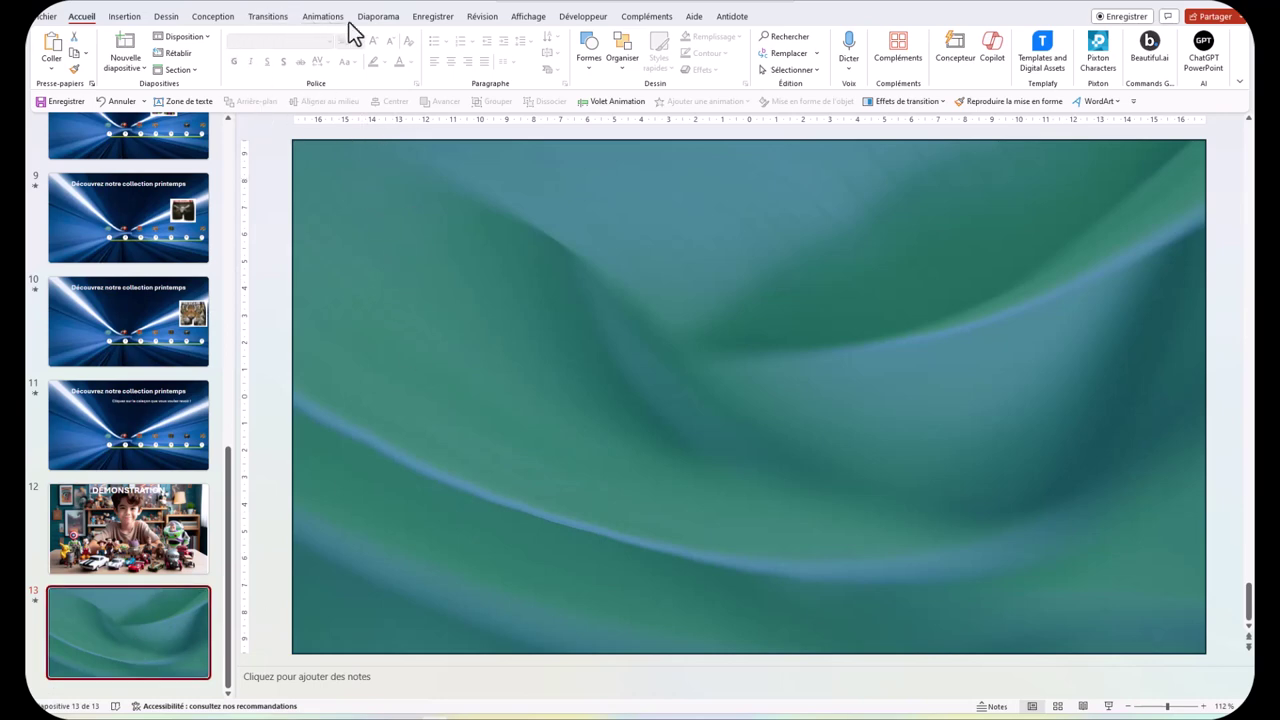
{"action": "left_click", "coordinate": [528, 16]}
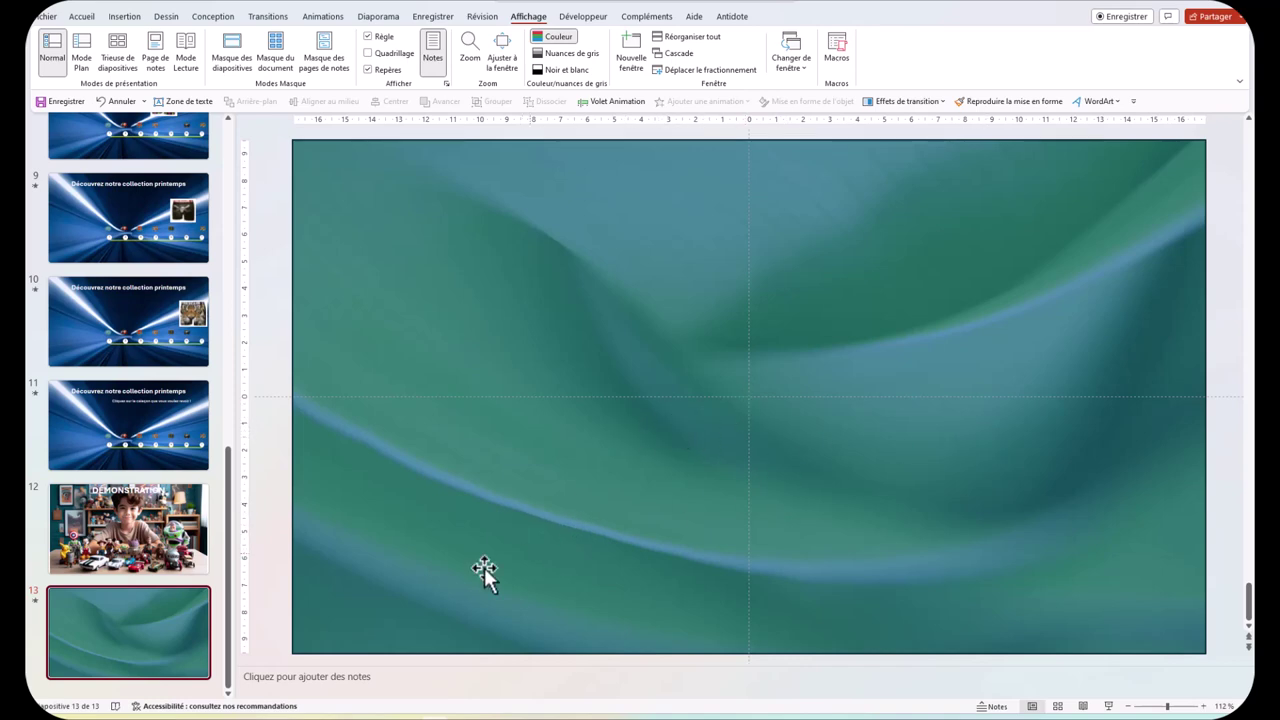
Draw a 14,81 cm horizontal straight line across the centre of slide 13
{"action": "left_click", "coordinate": [213, 17]}
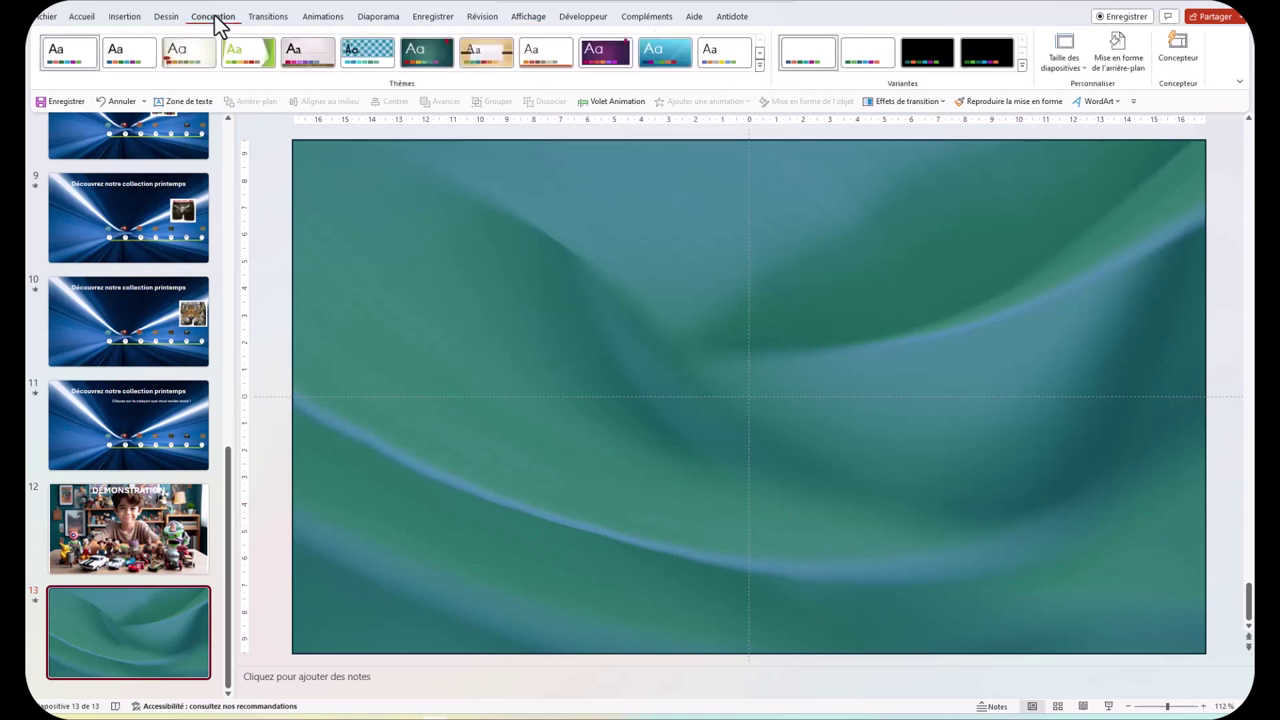
{"action": "left_click", "coordinate": [128, 18]}
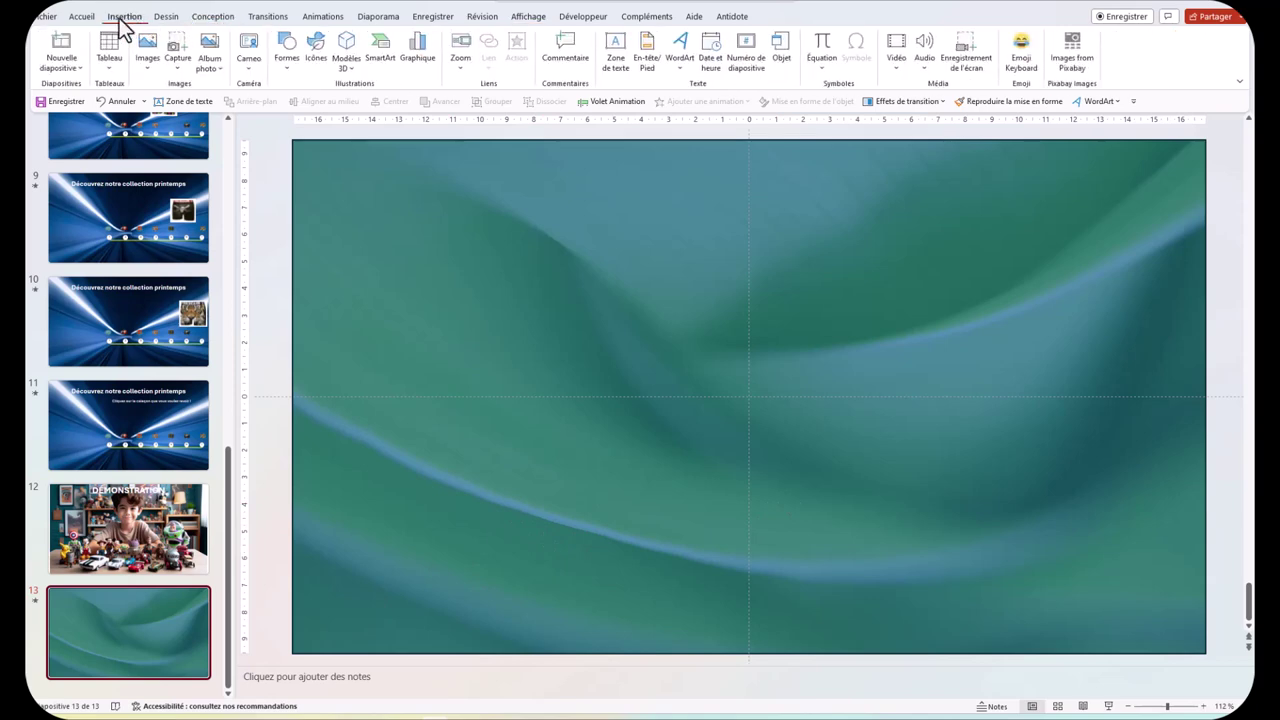
{"action": "left_click", "coordinate": [287, 62]}
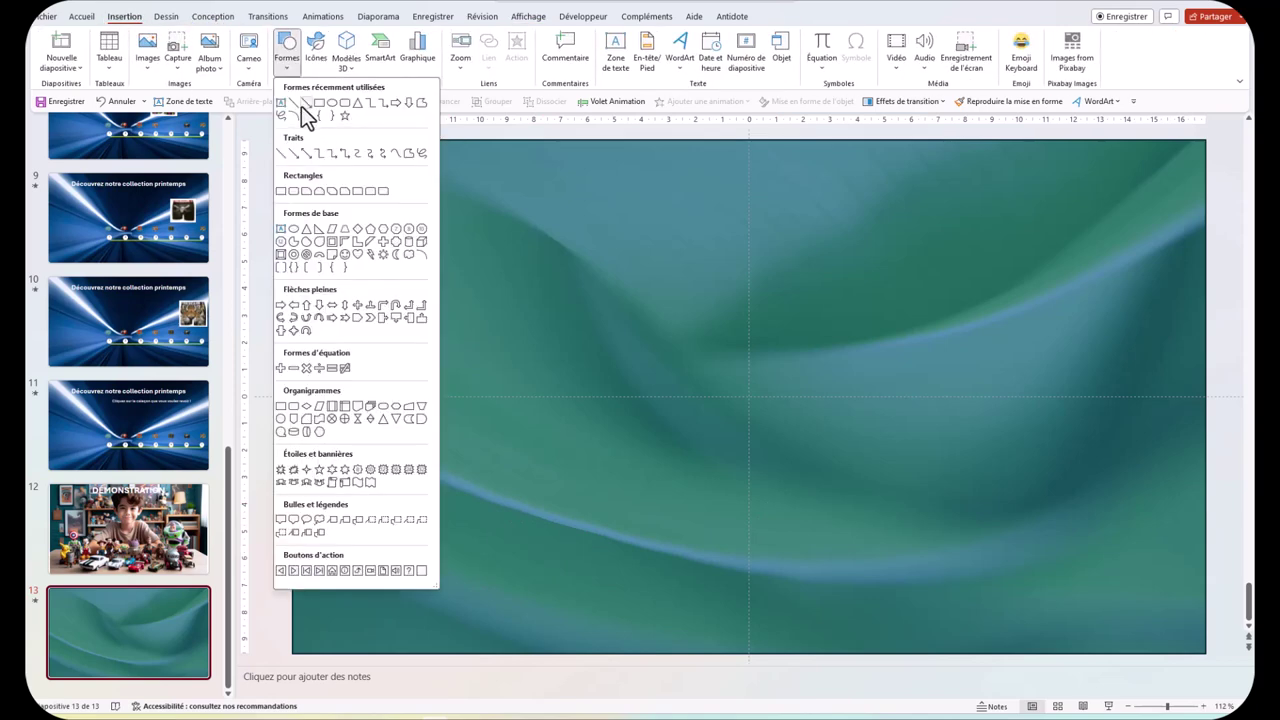
{"action": "left_click", "coordinate": [293, 103]}
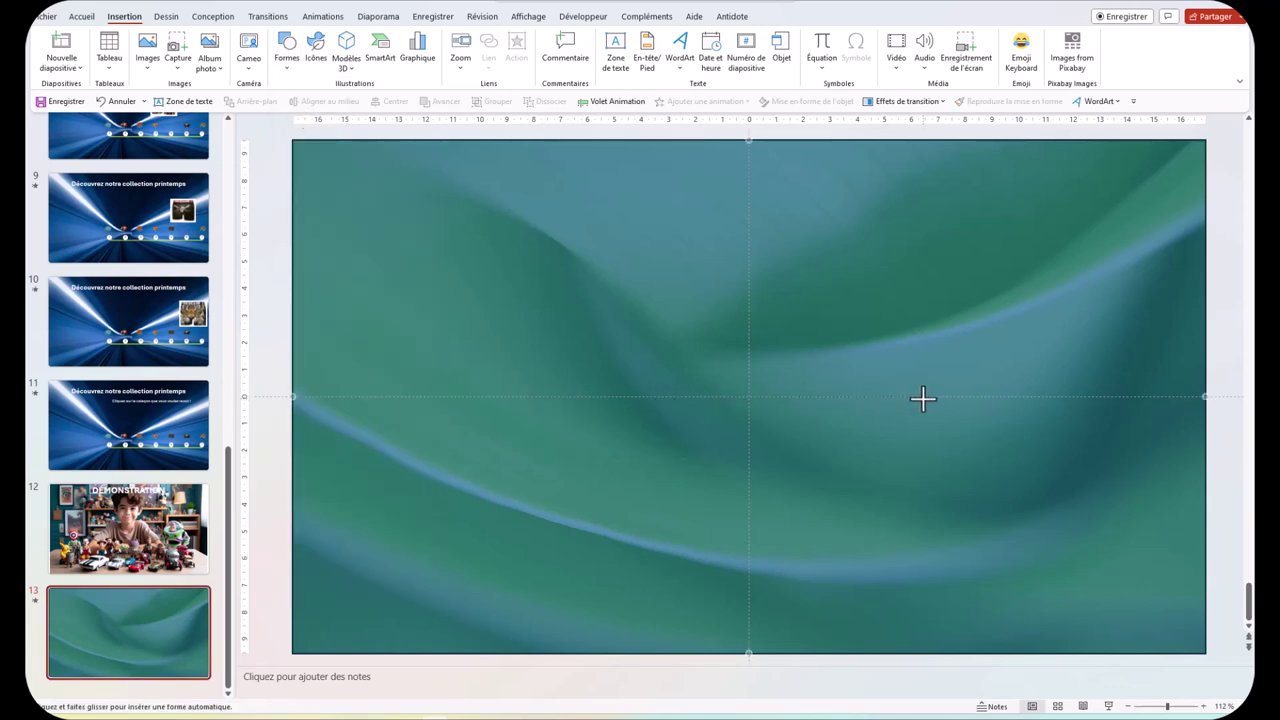
{"action": "left_click_drag", "start_coordinate": [527, 397], "coordinate": [926, 398]}
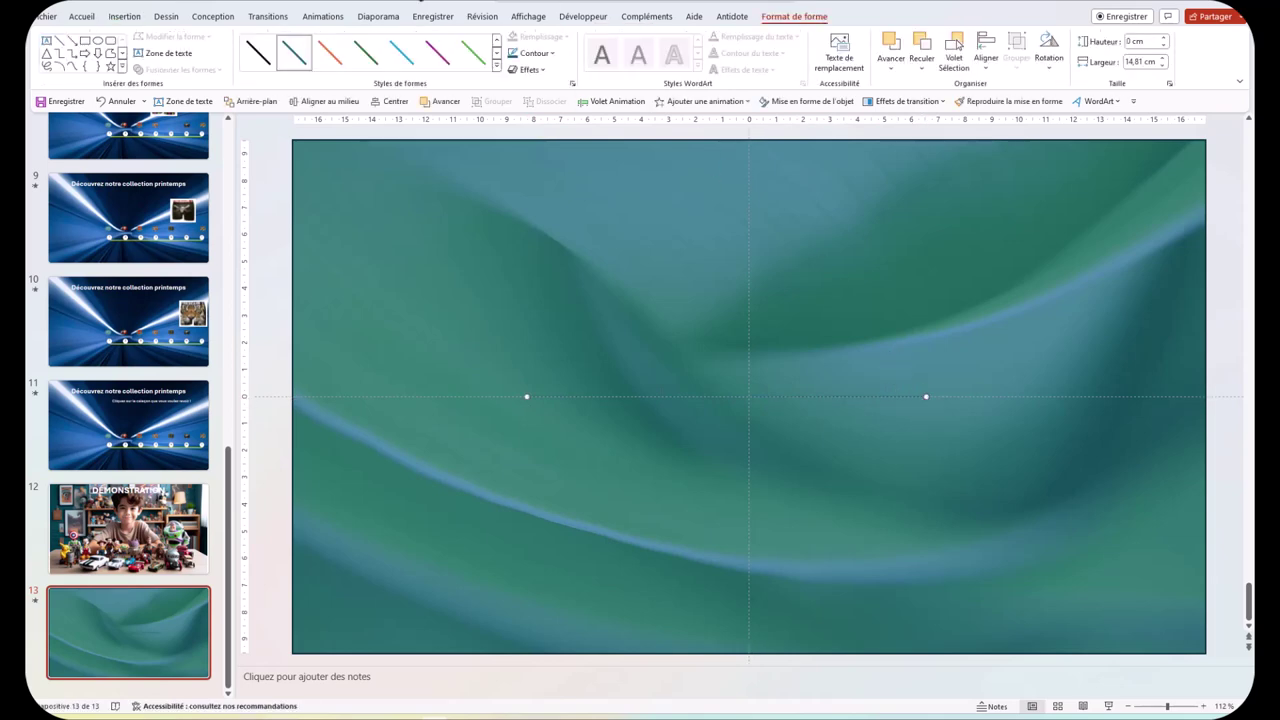
Make the line orange and 4½ pt thick, and move it to the lower middle
{"action": "left_click", "coordinate": [329, 54]}
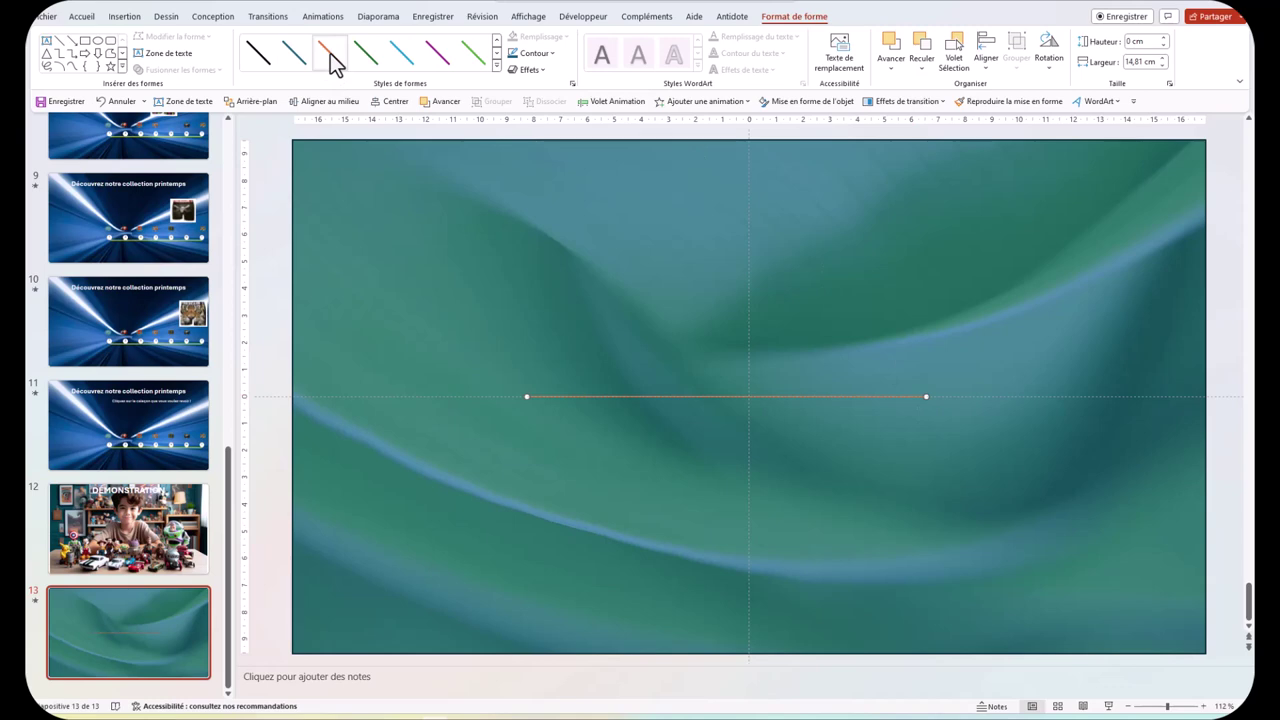
{"action": "left_click", "coordinate": [549, 55]}
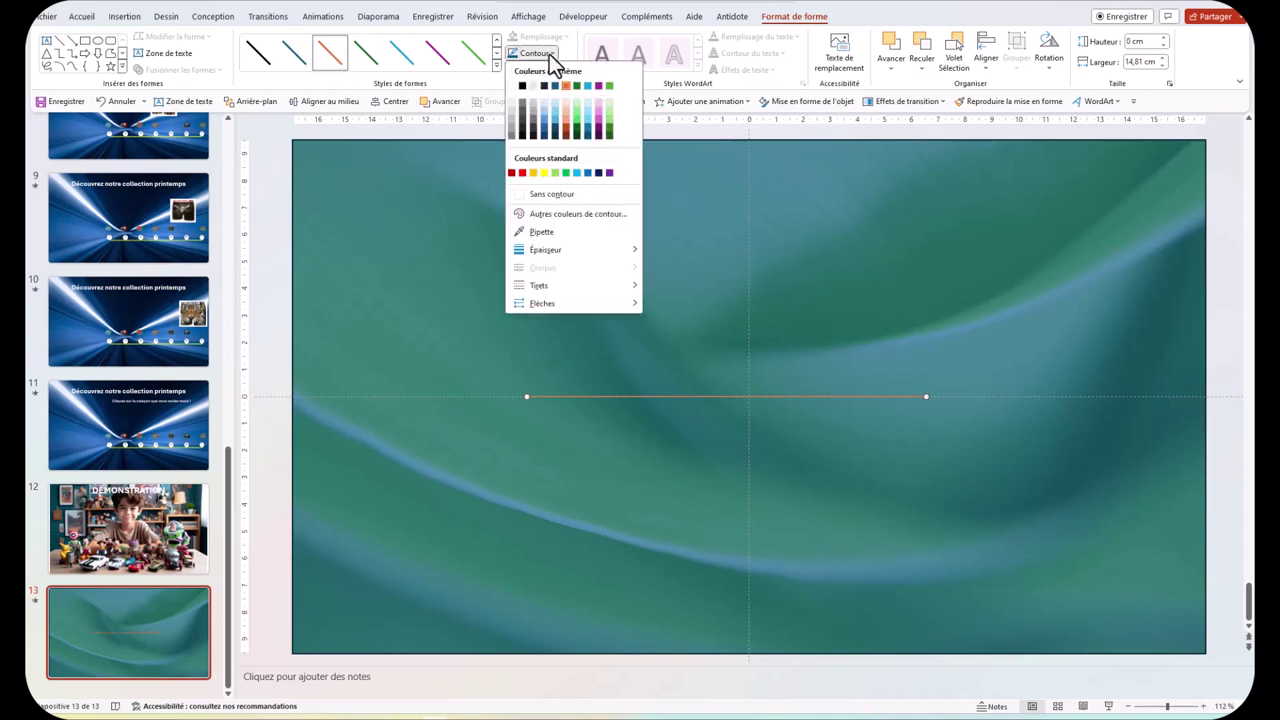
{"action": "mouse_move", "coordinate": [546, 253]}
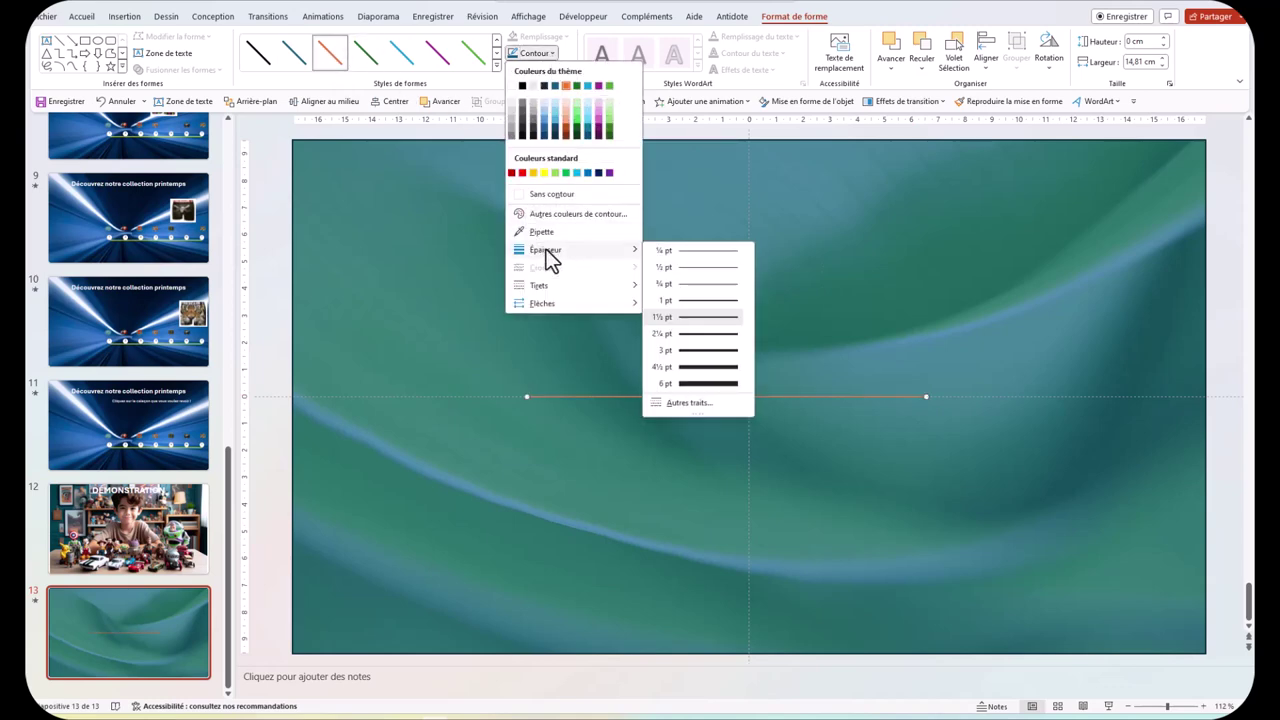
{"action": "left_click", "coordinate": [713, 375]}
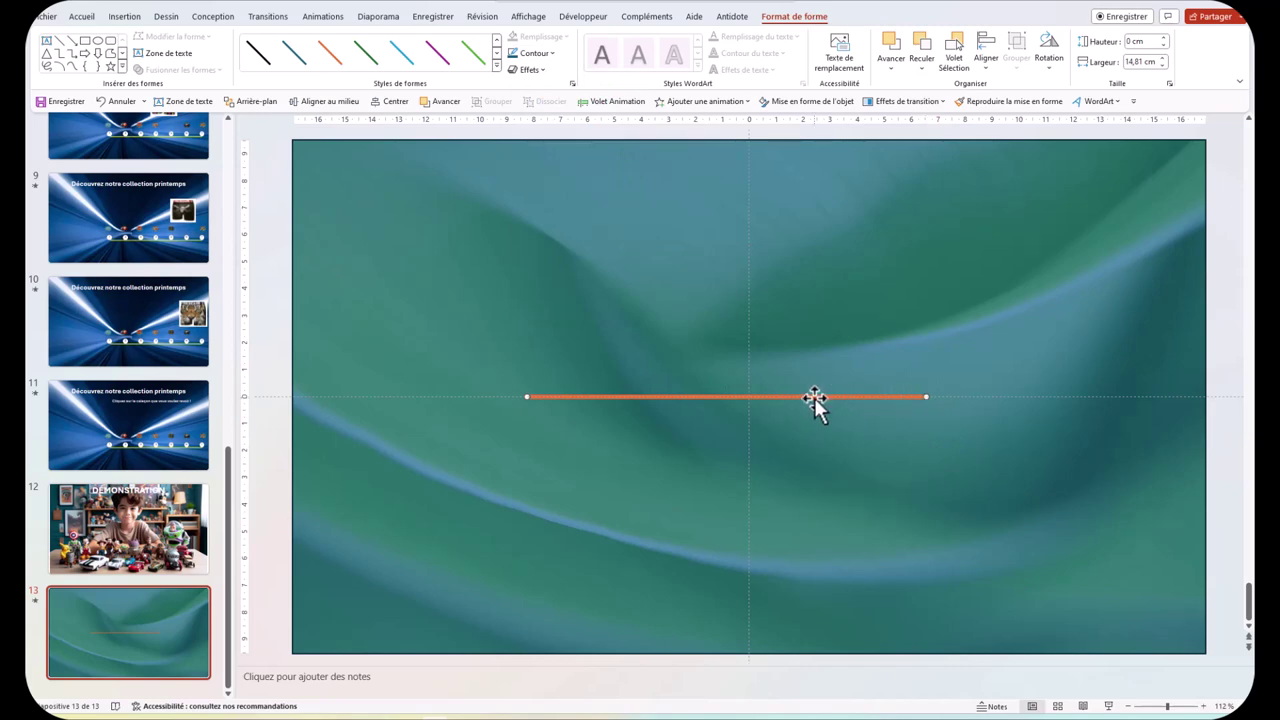
{"action": "left_click_drag", "start_coordinate": [814, 397], "coordinate": [935, 521]}
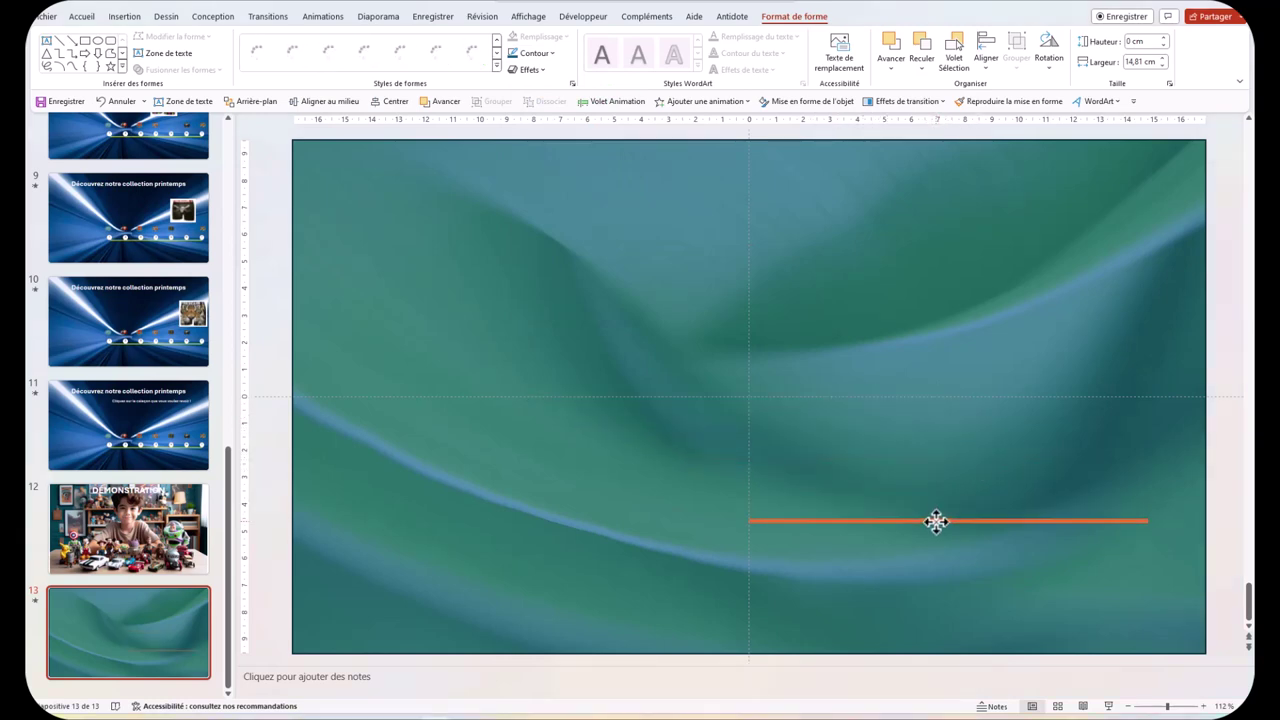
{"action": "mouse_move", "coordinate": [935, 521]}
{"action": "left_mouse_down"}
{"action": "mouse_move", "coordinate": [858, 507]}
{"action": "mouse_move", "coordinate": [806, 543]}
{"action": "left_mouse_up"}
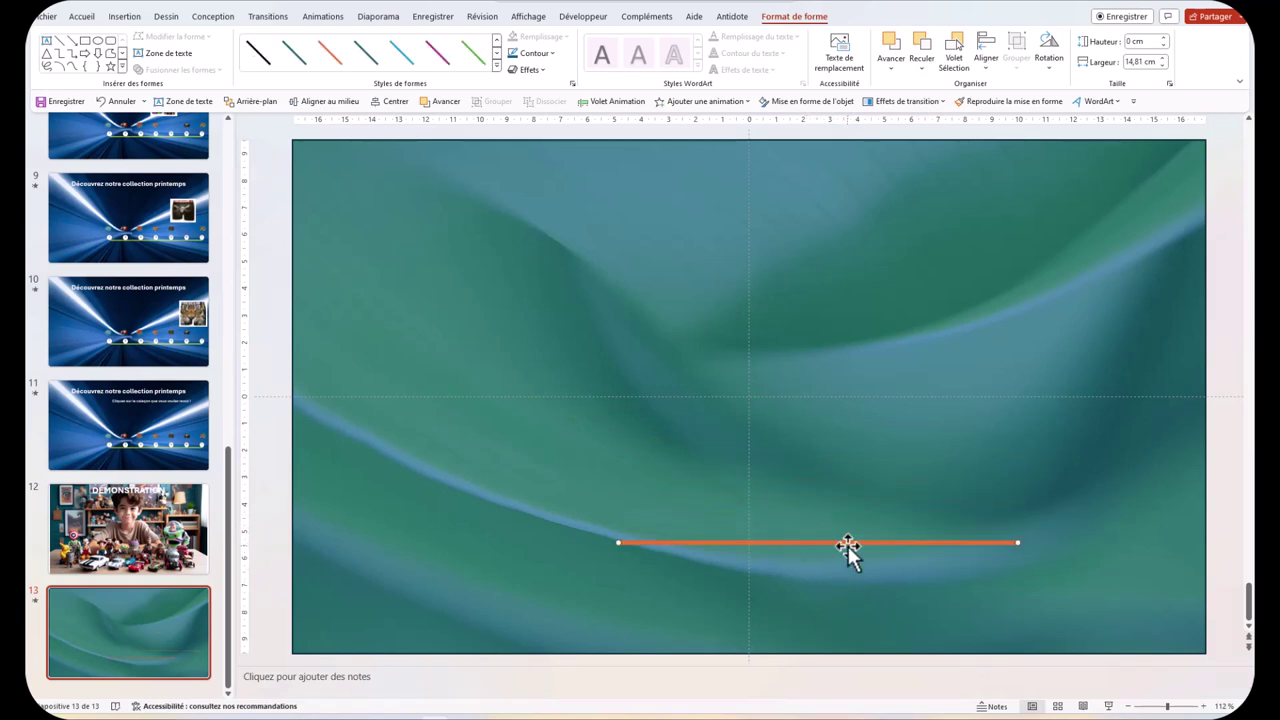
Draw an oval above the left end of the orange line
{"action": "left_click", "coordinate": [126, 18]}
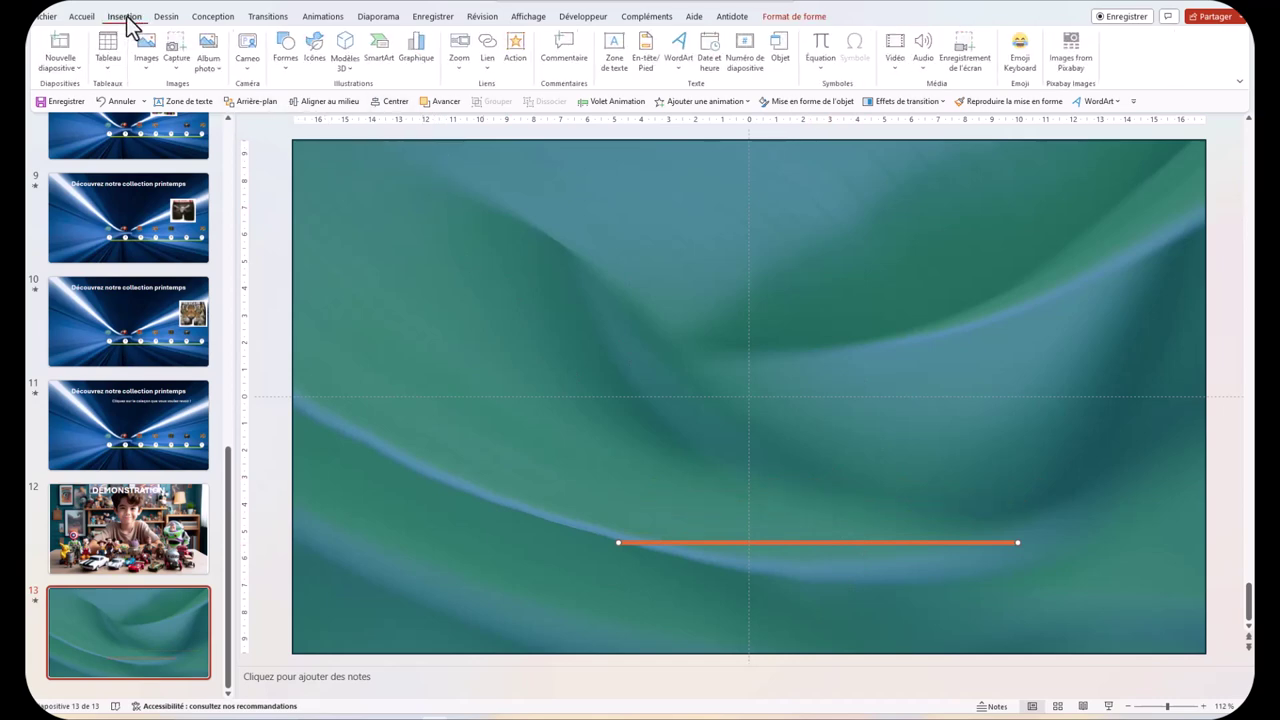
{"action": "left_click", "coordinate": [284, 66]}
{"action": "left_click", "coordinate": [331, 103]}
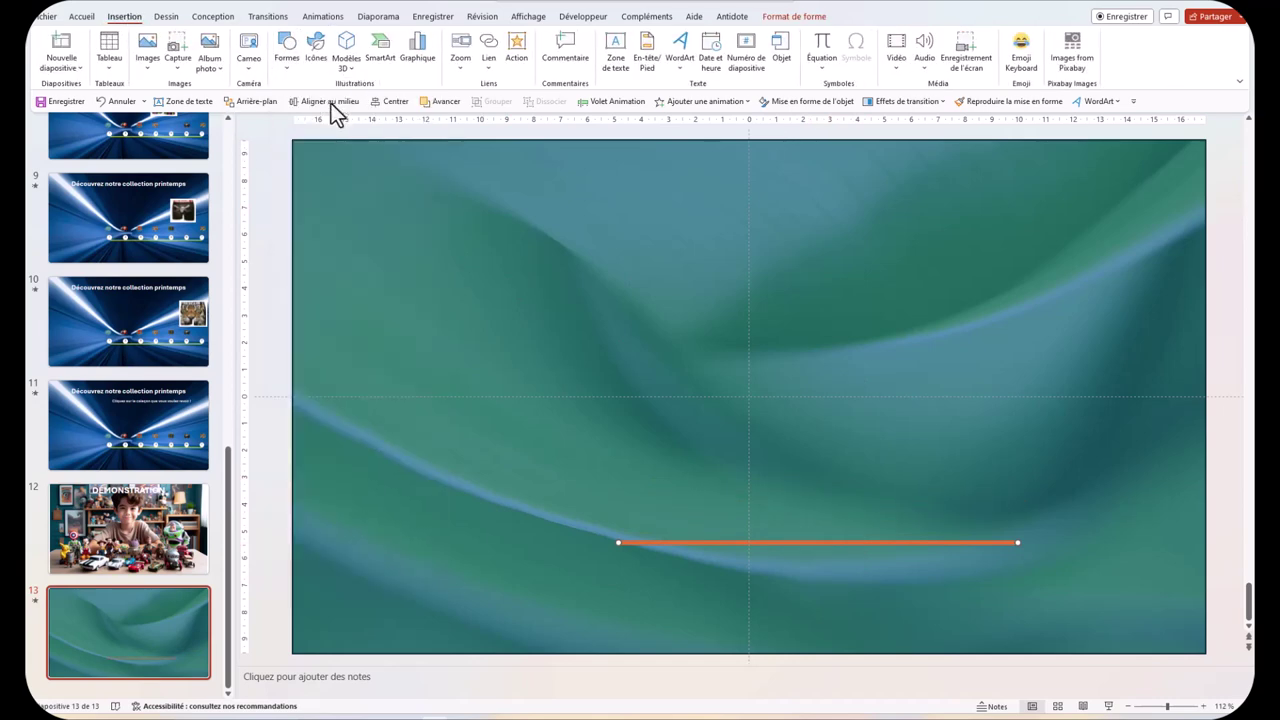
{"action": "left_click_drag", "start_coordinate": [589, 432], "coordinate": [648, 487]}
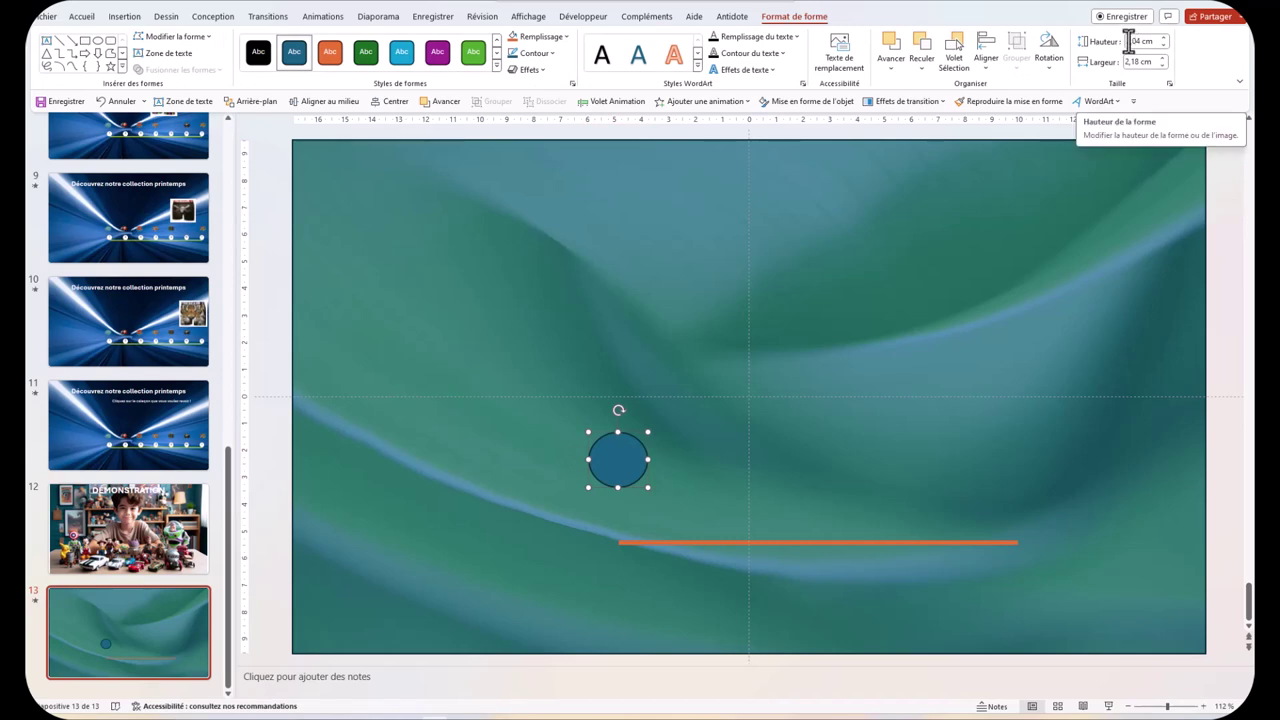
Resize the oval to a 3 cm by 3 cm circle and nudge it down toward the line
{"action": "left_click", "coordinate": [1130, 41]}
{"action": "left_click_drag", "start_coordinate": [1128, 41], "coordinate": [1140, 38]}
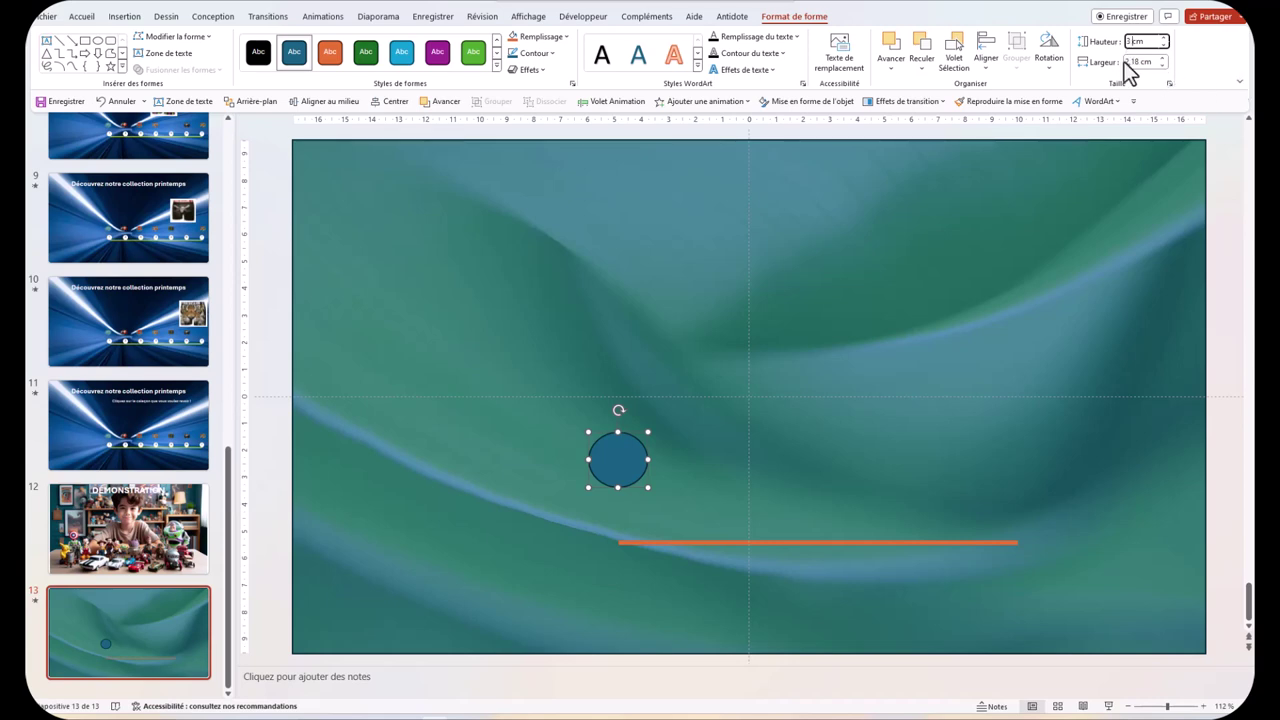
{"action": "left_click", "coordinate": [1140, 62]}
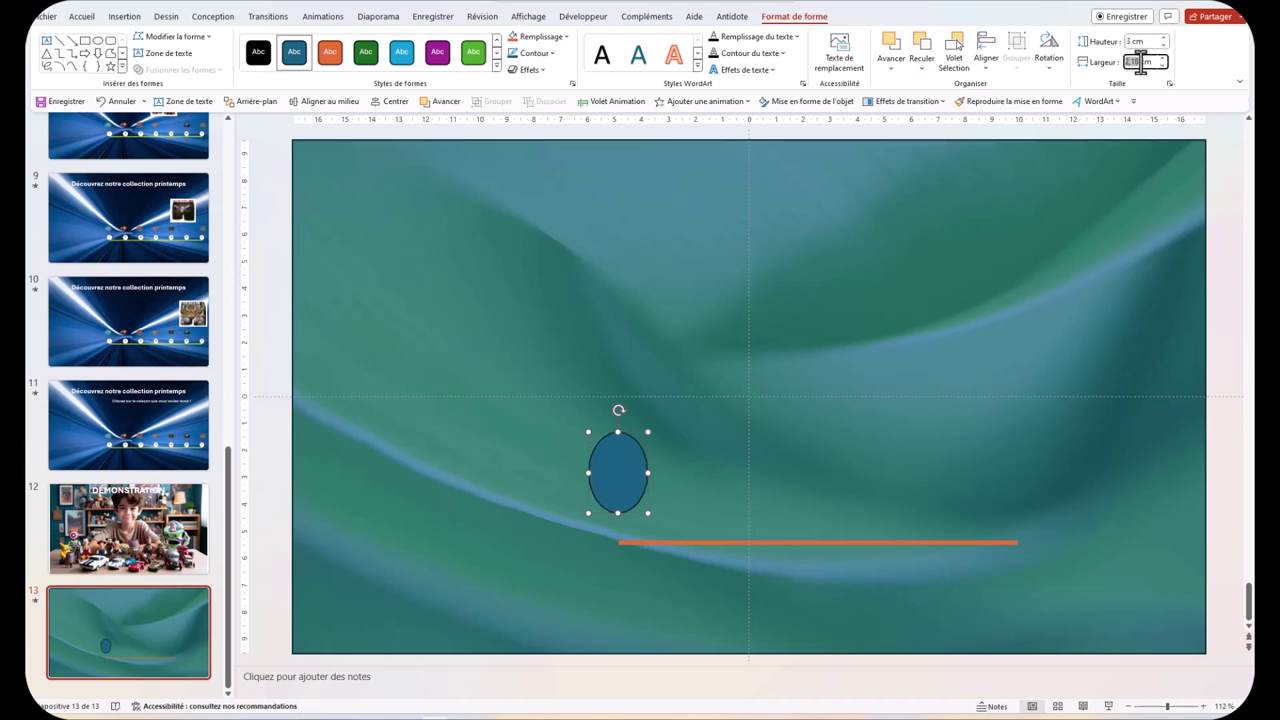
{"action": "type", "text": "3 cm"}
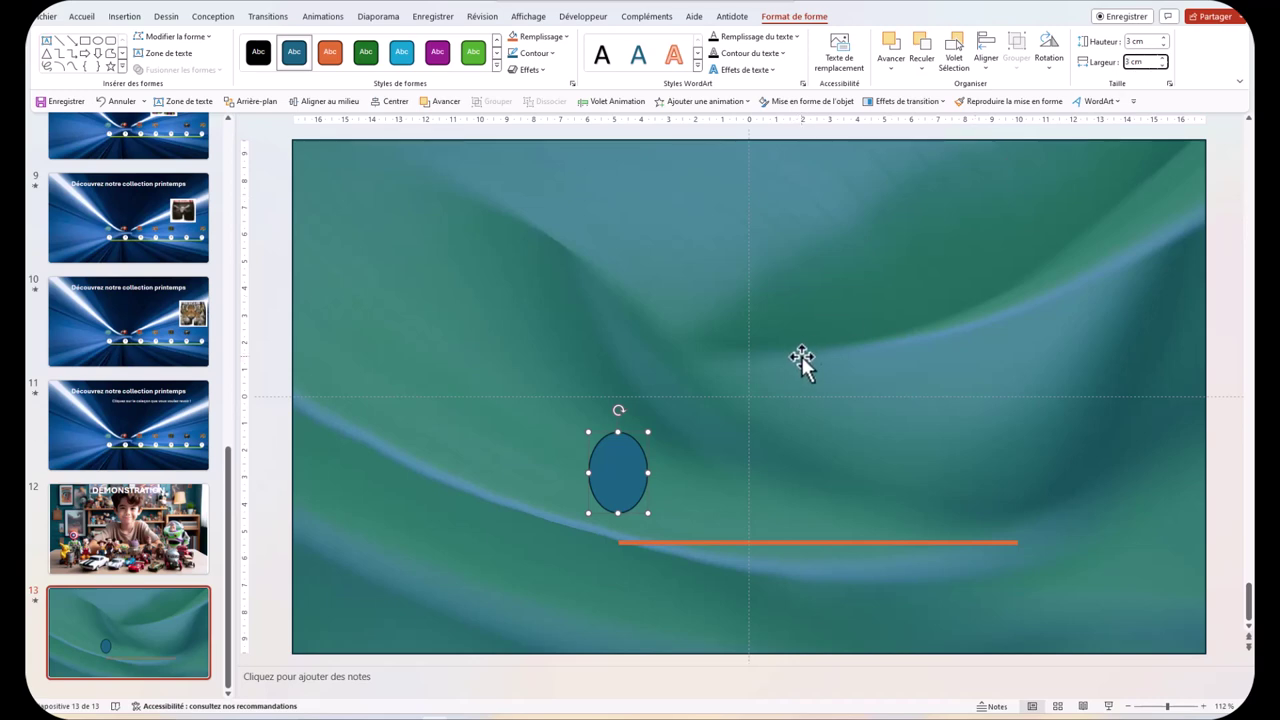
{"action": "key", "text": "Return"}
{"action": "left_click_drag", "start_coordinate": [623, 458], "coordinate": [624, 478]}
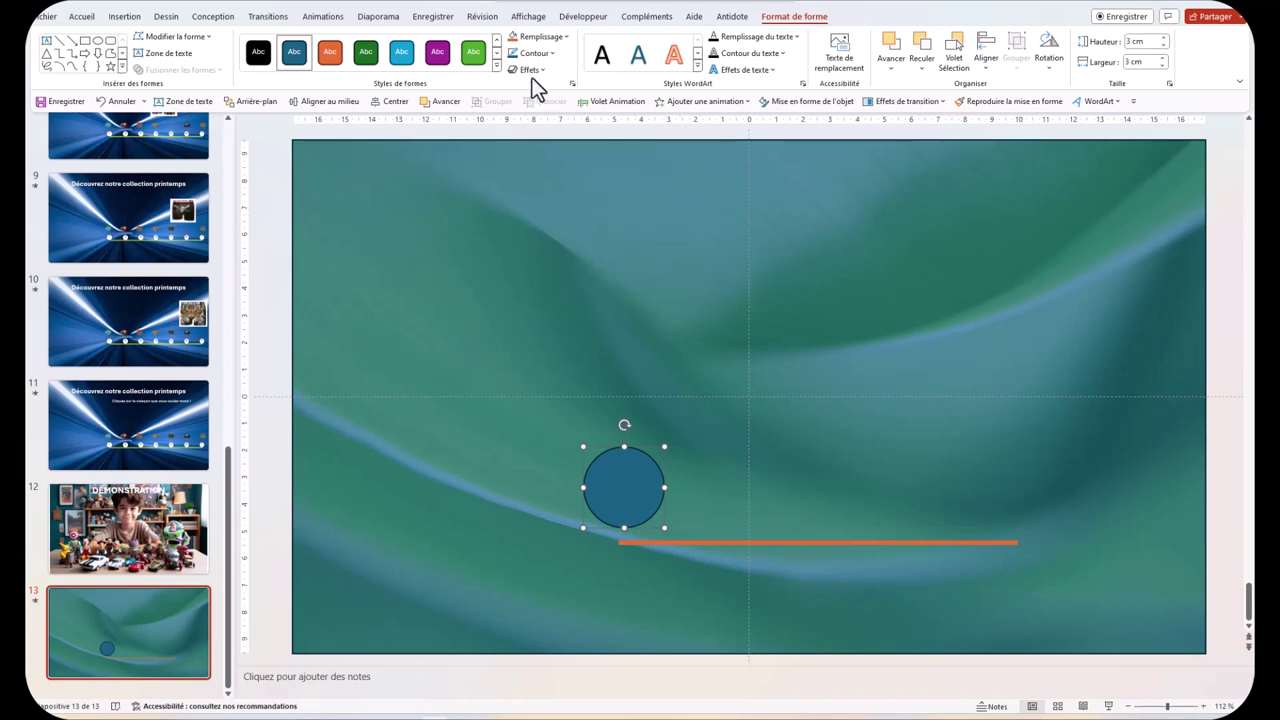
{"action": "left_click", "coordinate": [565, 40]}
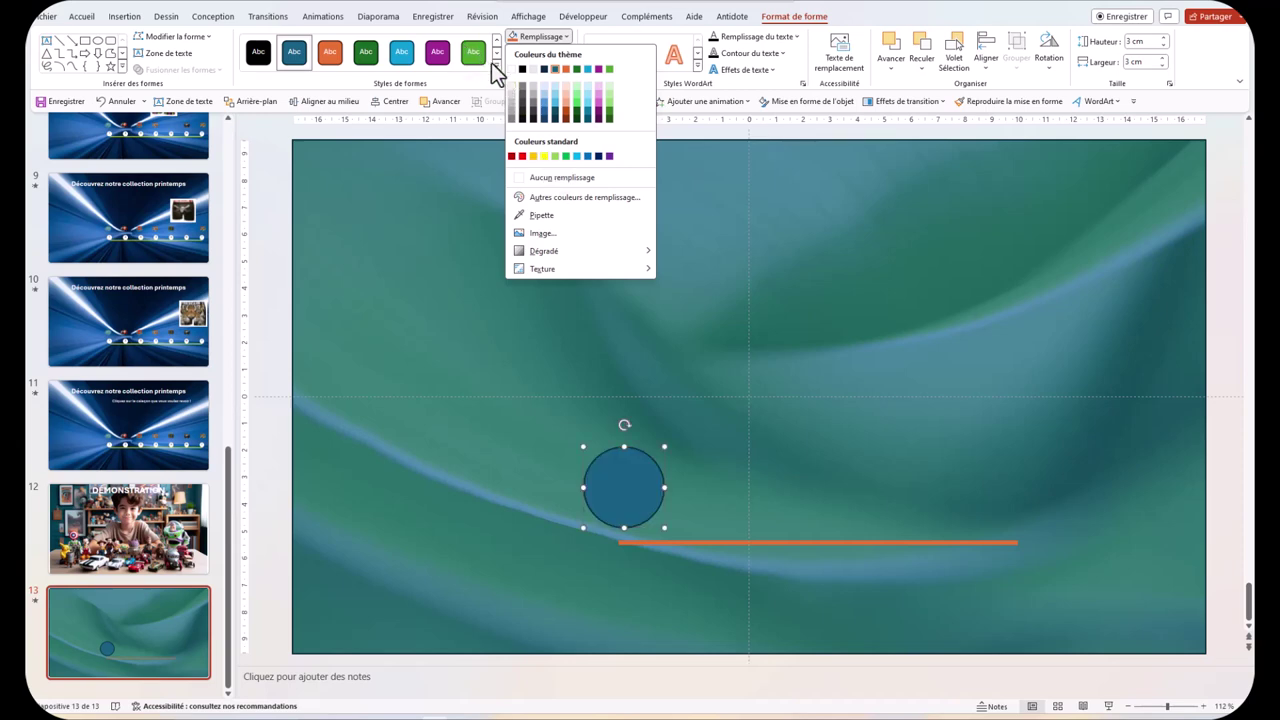
Fill the circle with standard red, remove its outline, and settle it just above the line's left end
{"action": "left_click", "coordinate": [522, 157]}
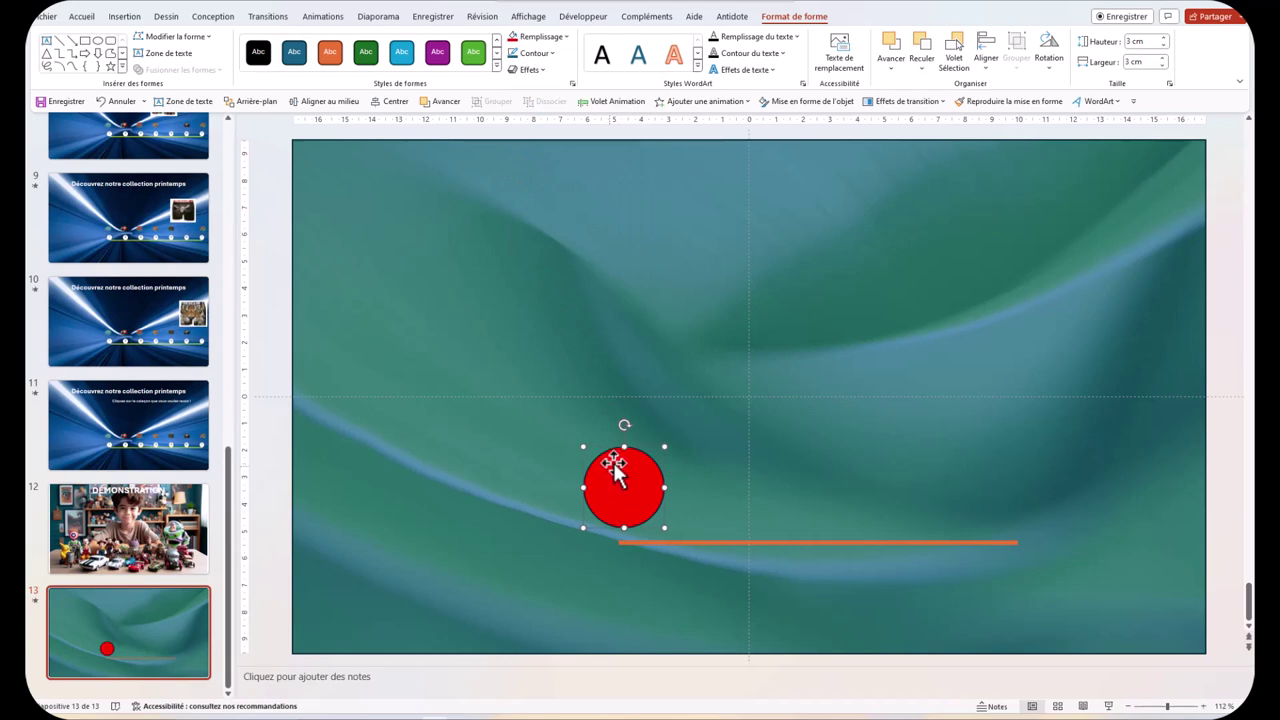
{"action": "left_click", "coordinate": [549, 54]}
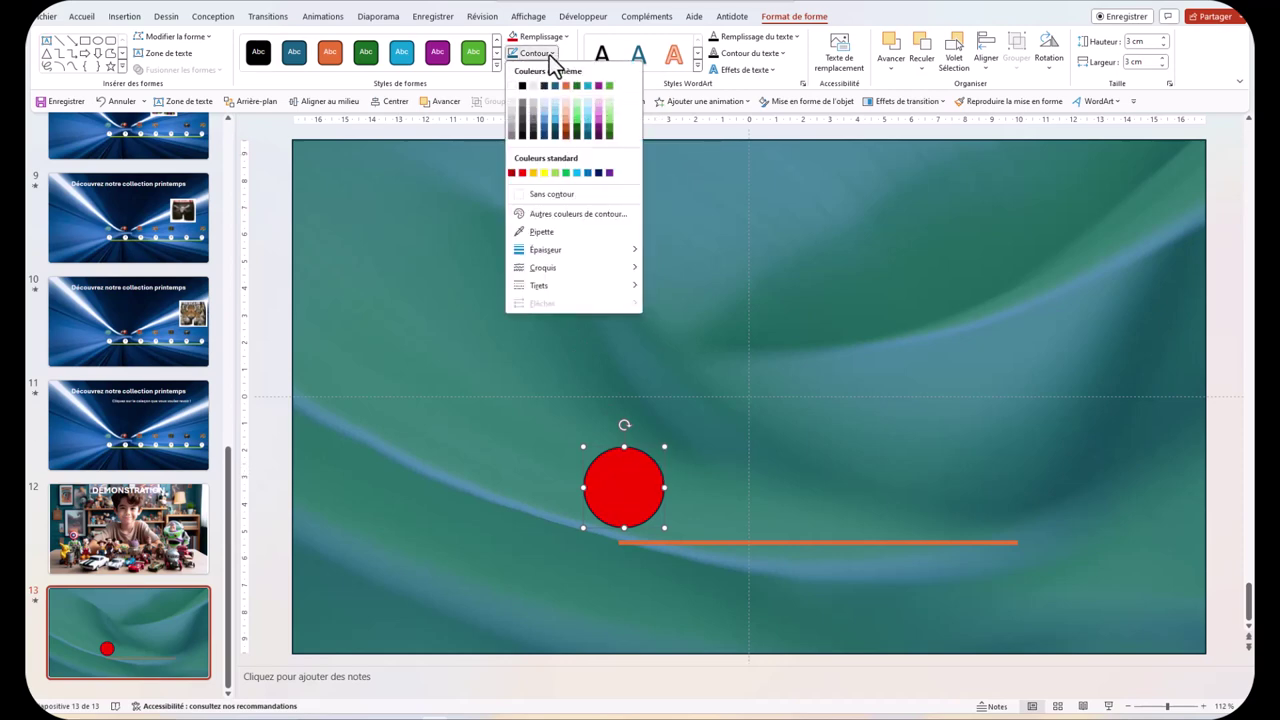
{"action": "left_click", "coordinate": [557, 194]}
{"action": "left_click_drag", "start_coordinate": [633, 487], "coordinate": [628, 492]}
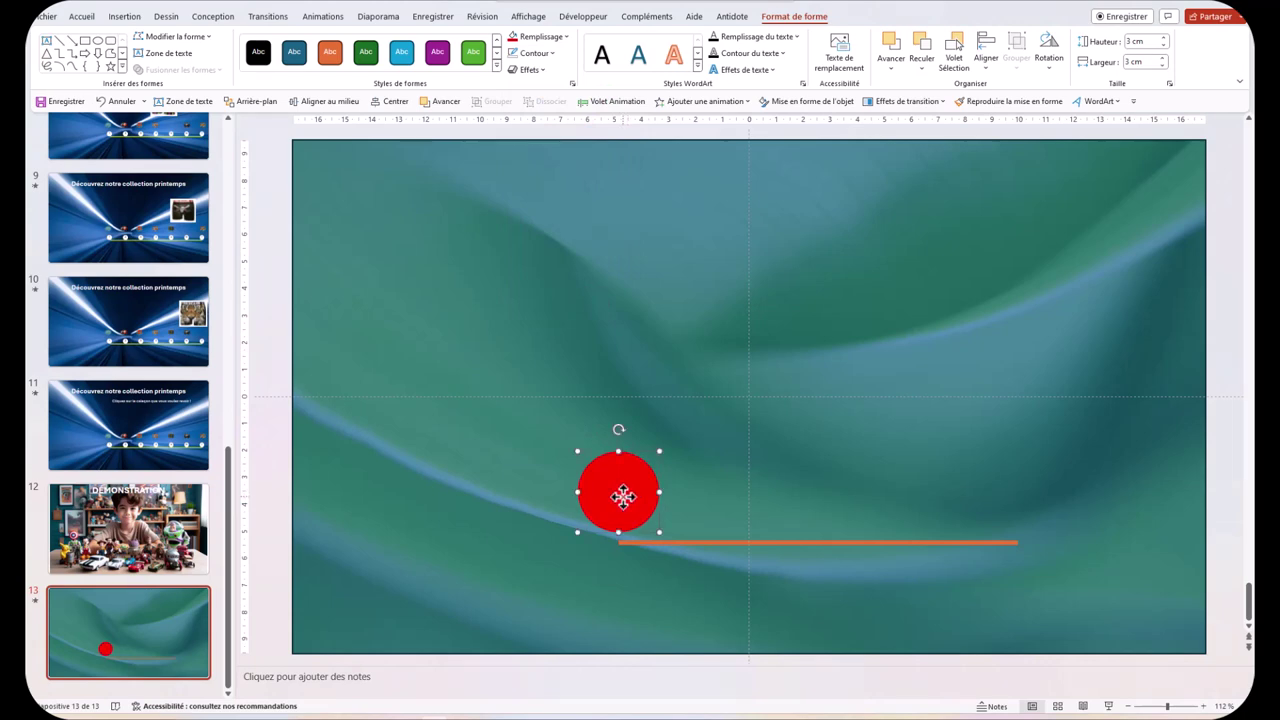
{"action": "left_click_drag", "start_coordinate": [622, 496], "coordinate": [726, 497]}
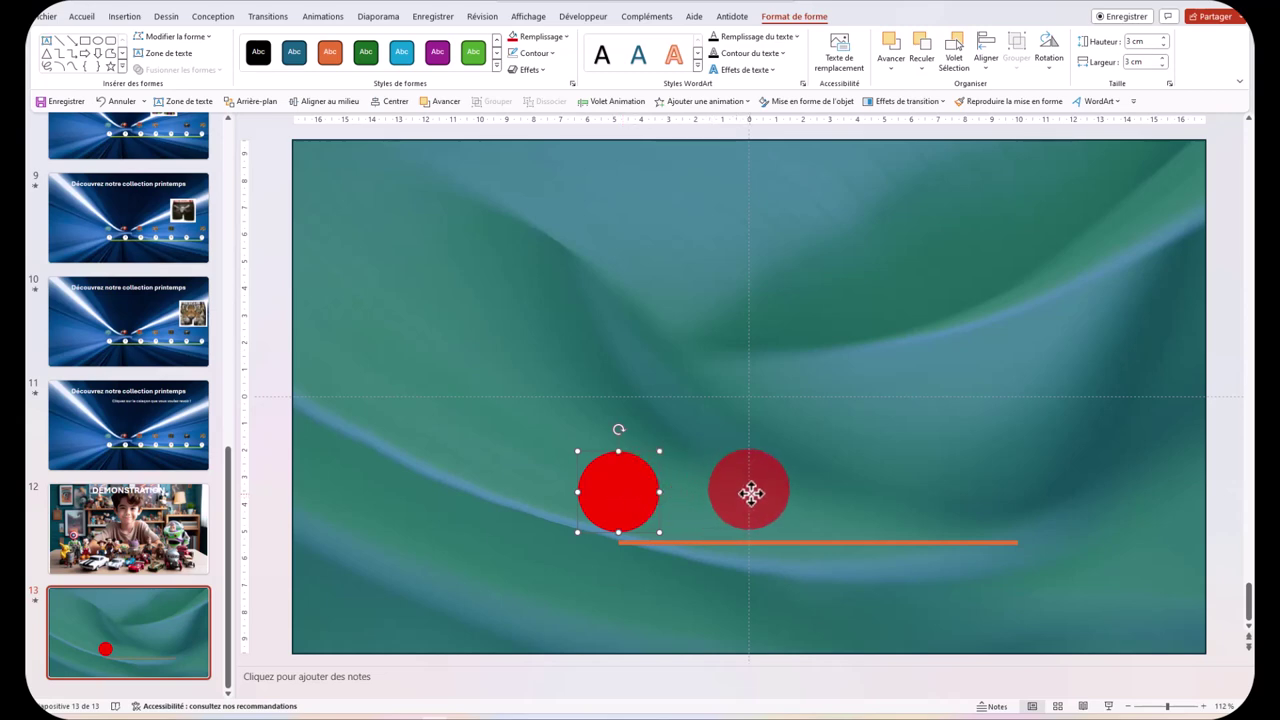
Copy the red circle three times to the right along the orange line
{"action": "left_click_drag", "start_coordinate": [726, 497], "coordinate": [752, 495]}
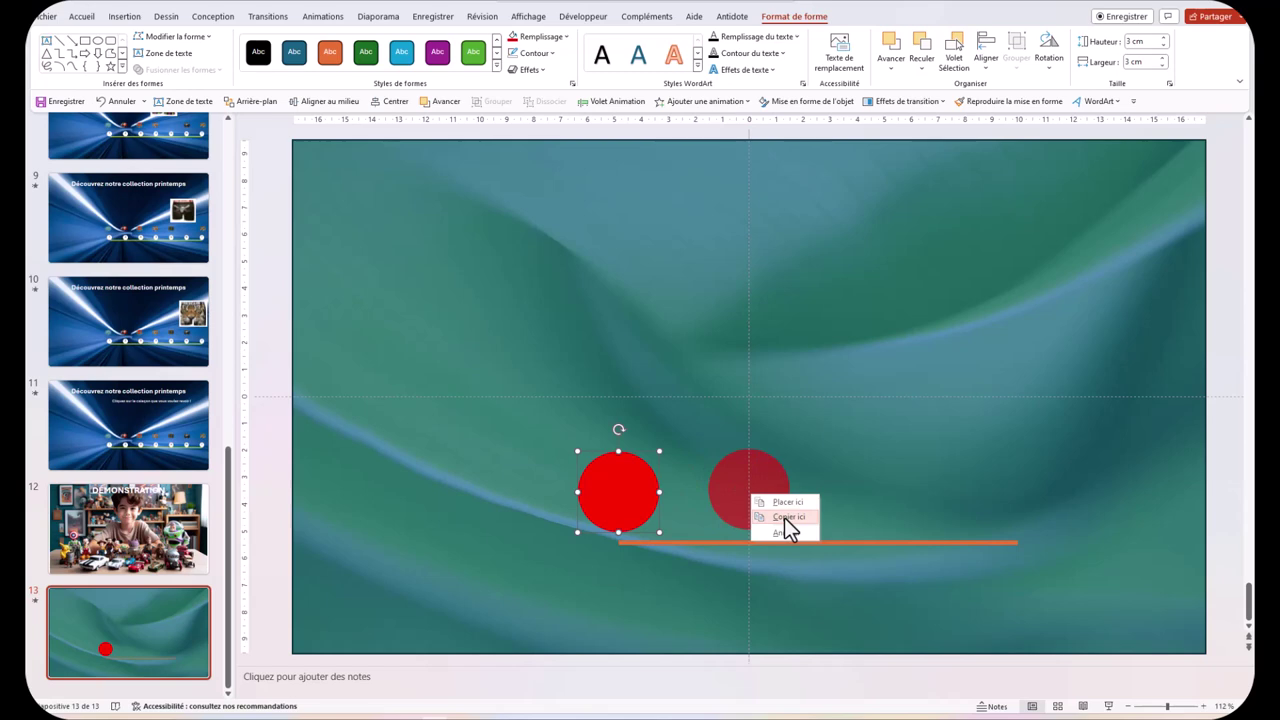
{"action": "left_click", "coordinate": [784, 517]}
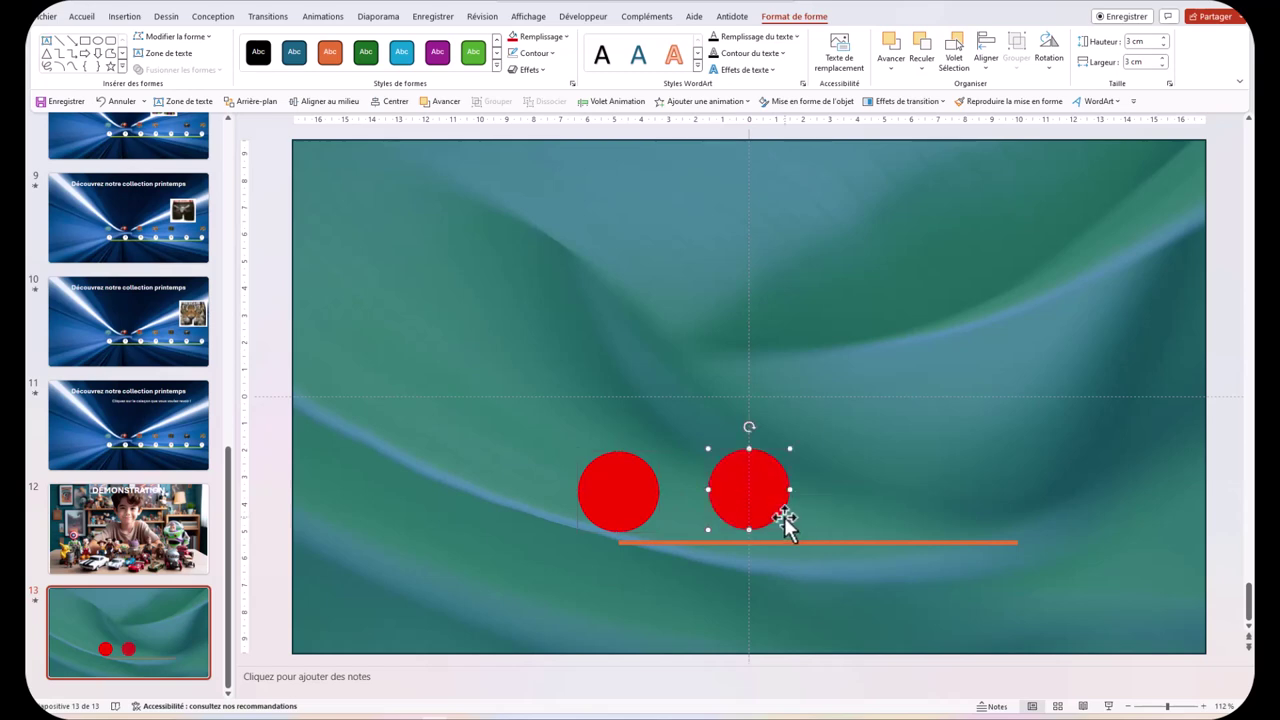
{"action": "left_click_drag", "start_coordinate": [760, 477], "coordinate": [988, 485]}
{"action": "left_click", "coordinate": [896, 491]}
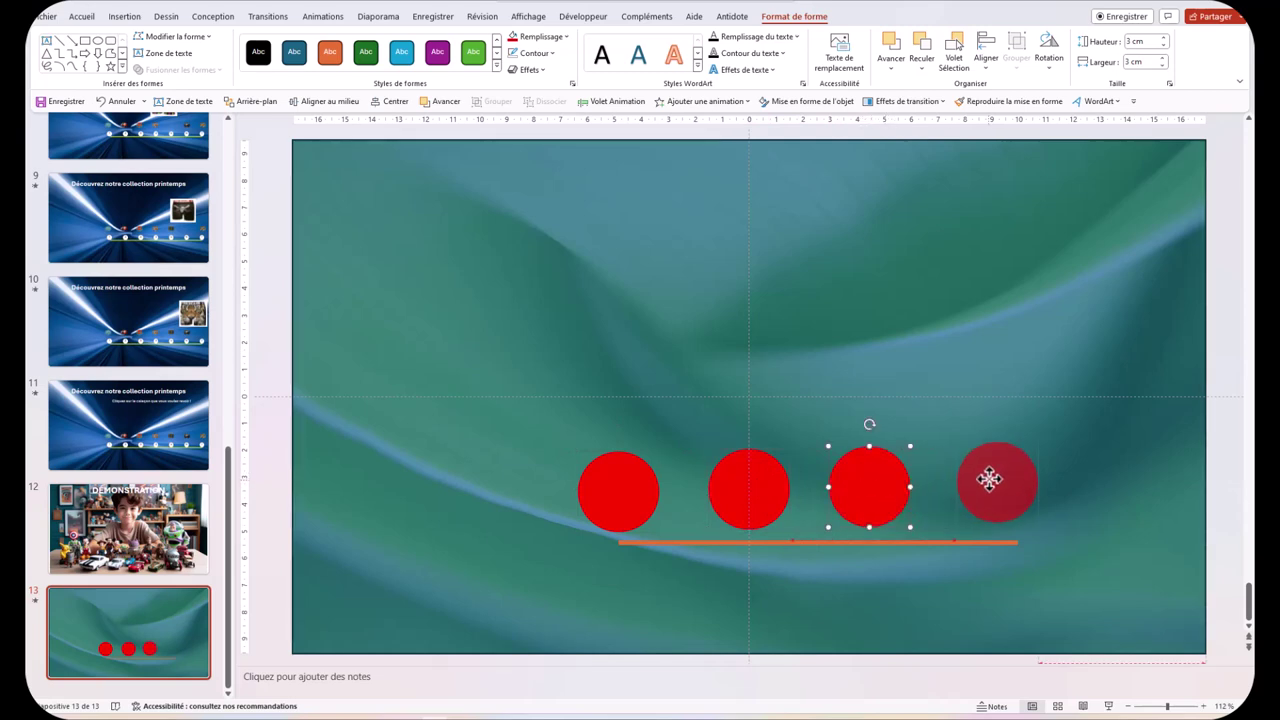
{"action": "left_click", "coordinate": [1020, 502]}
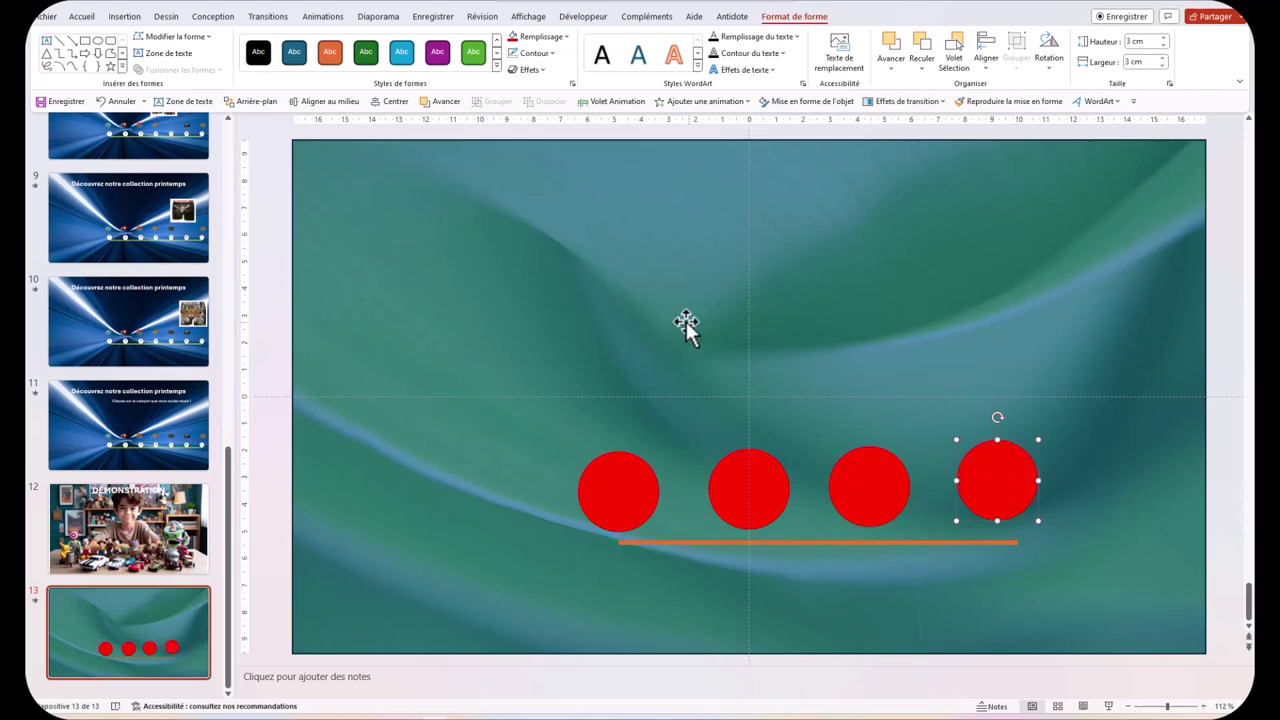
Select all four red circles together, from left to right
{"action": "left_click", "coordinate": [625, 492]}
{"action": "left_click", "coordinate": [745, 490], "text": "shift"}
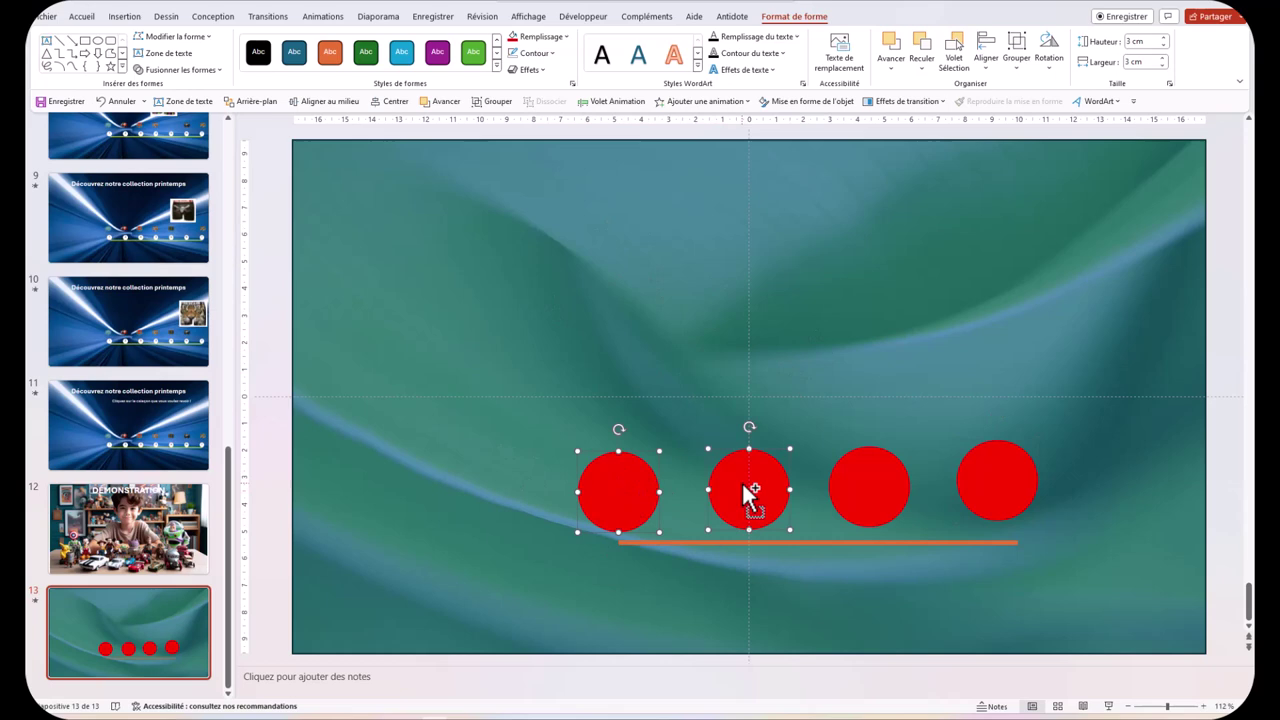
{"action": "left_click", "coordinate": [868, 497], "text": "shift"}
{"action": "left_click", "coordinate": [1010, 476], "text": "shift"}
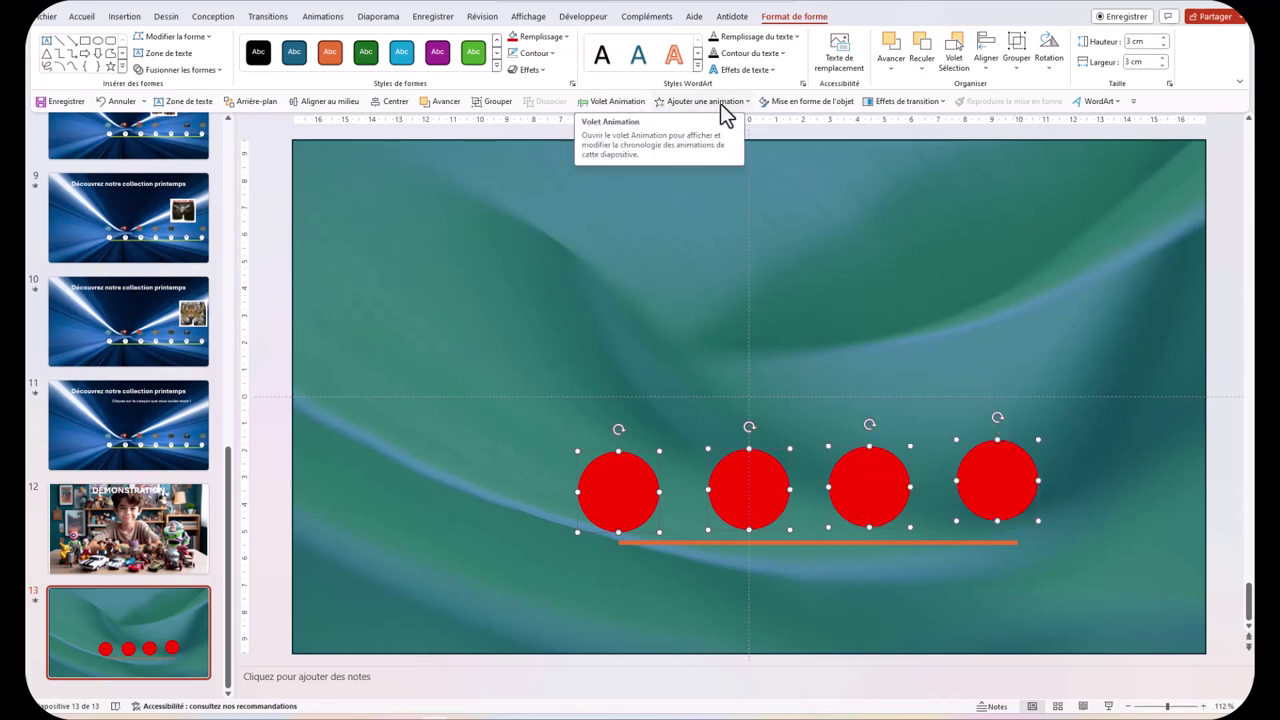
Distribute the four circles evenly with Distribuer horizontalement
{"action": "left_click", "coordinate": [987, 63]}
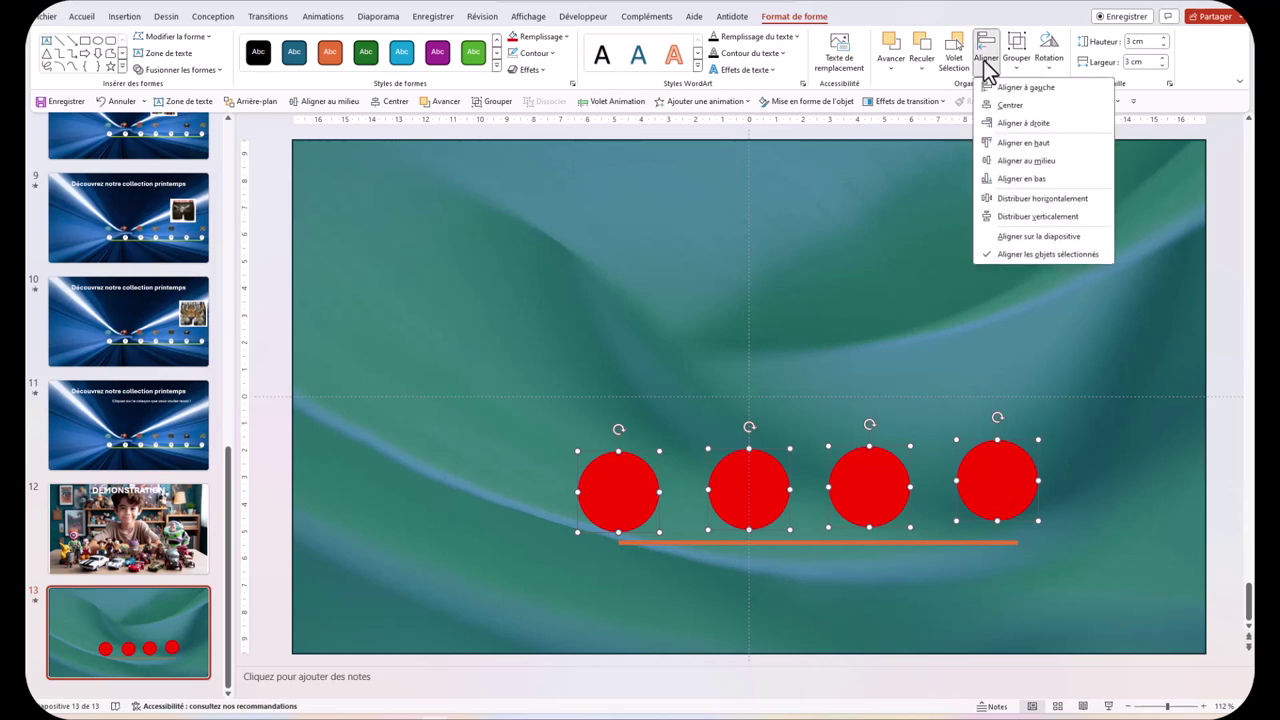
{"action": "left_click", "coordinate": [1061, 199]}
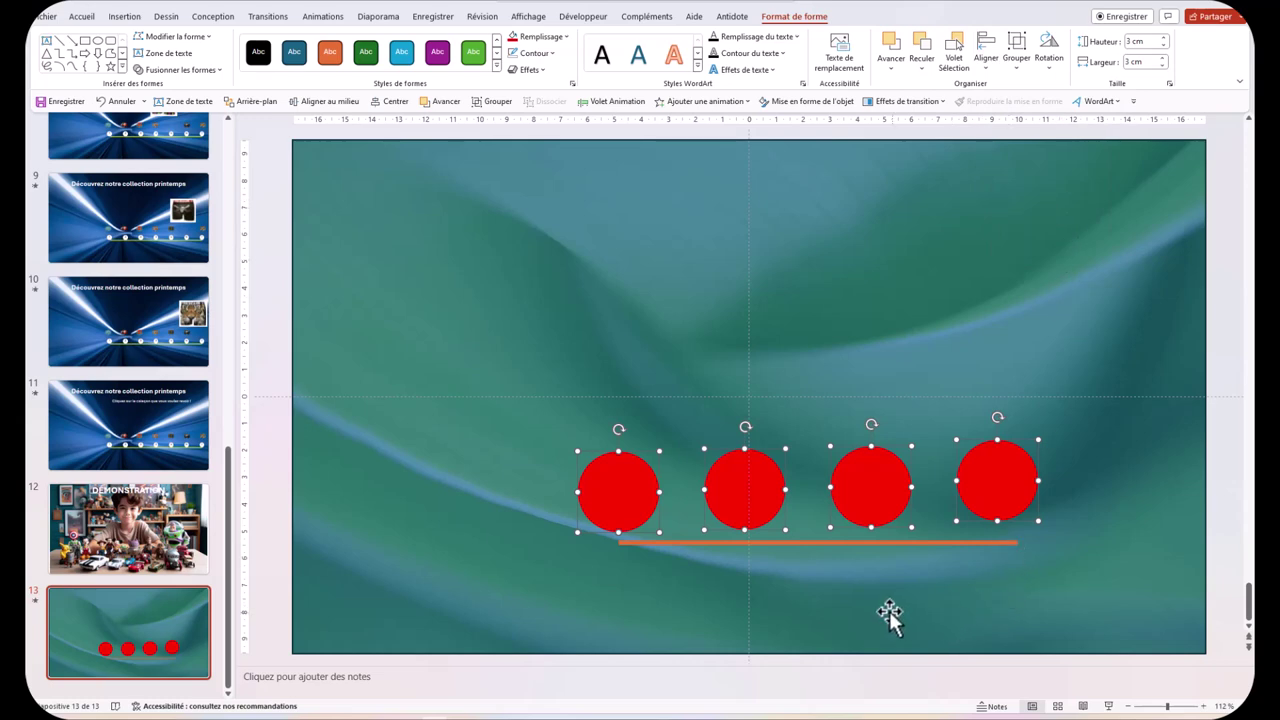
{"action": "left_click", "coordinate": [752, 582]}
Raise the orange line and adjust the first, third and fourth circles so all rest on it
{"action": "left_click_drag", "start_coordinate": [757, 543], "coordinate": [757, 533]}
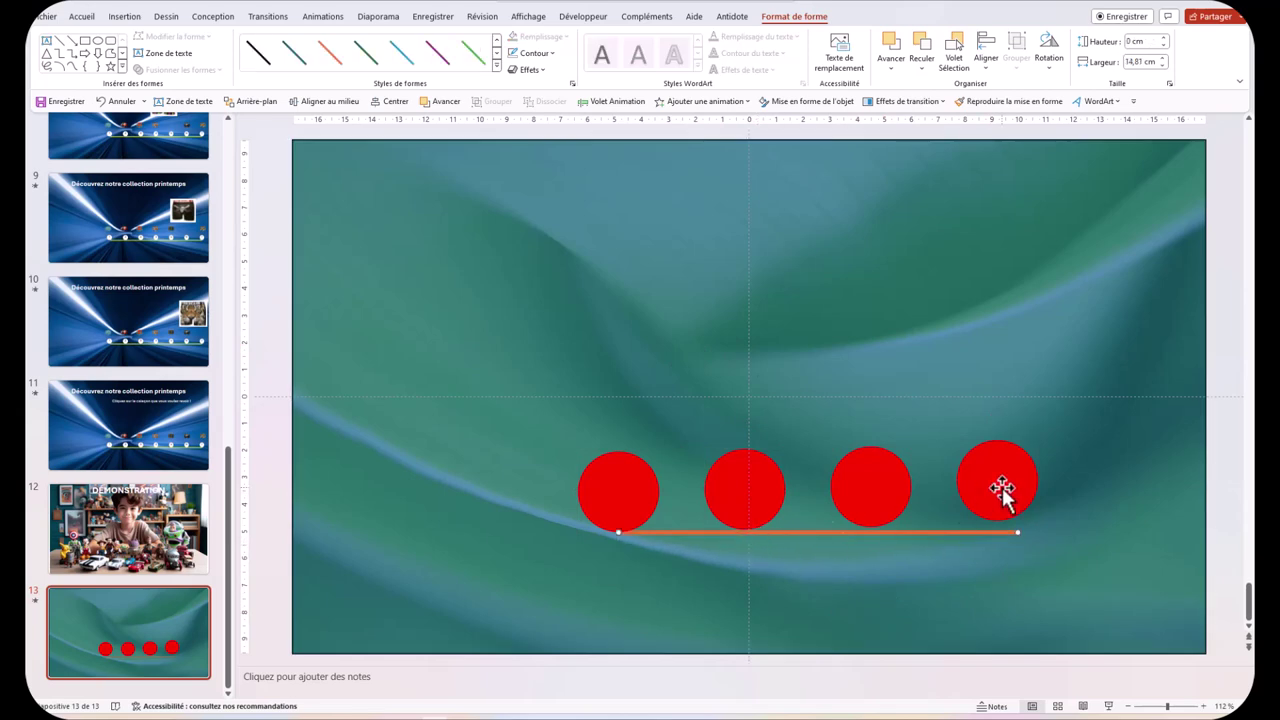
{"action": "left_click_drag", "start_coordinate": [1000, 489], "coordinate": [1003, 496]}
{"action": "left_click_drag", "start_coordinate": [874, 491], "coordinate": [874, 494]}
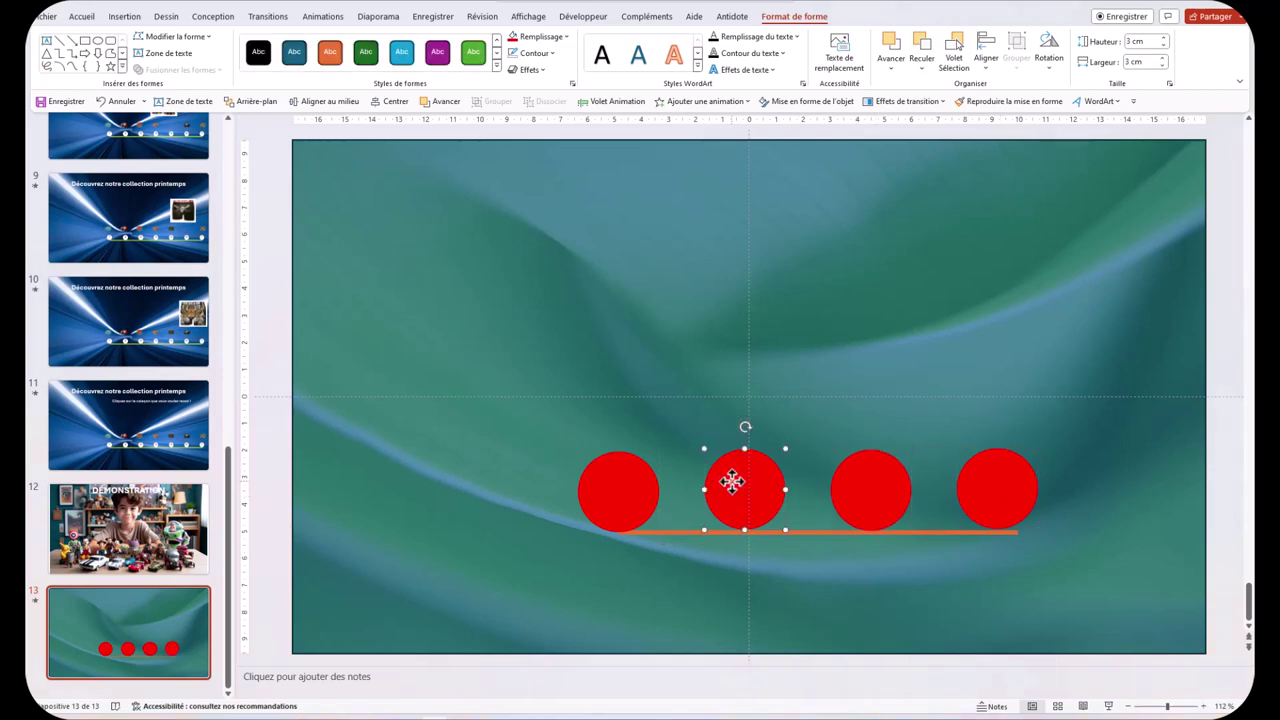
{"action": "left_click_drag", "start_coordinate": [614, 511], "coordinate": [618, 513]}
{"action": "left_click", "coordinate": [786, 557]}
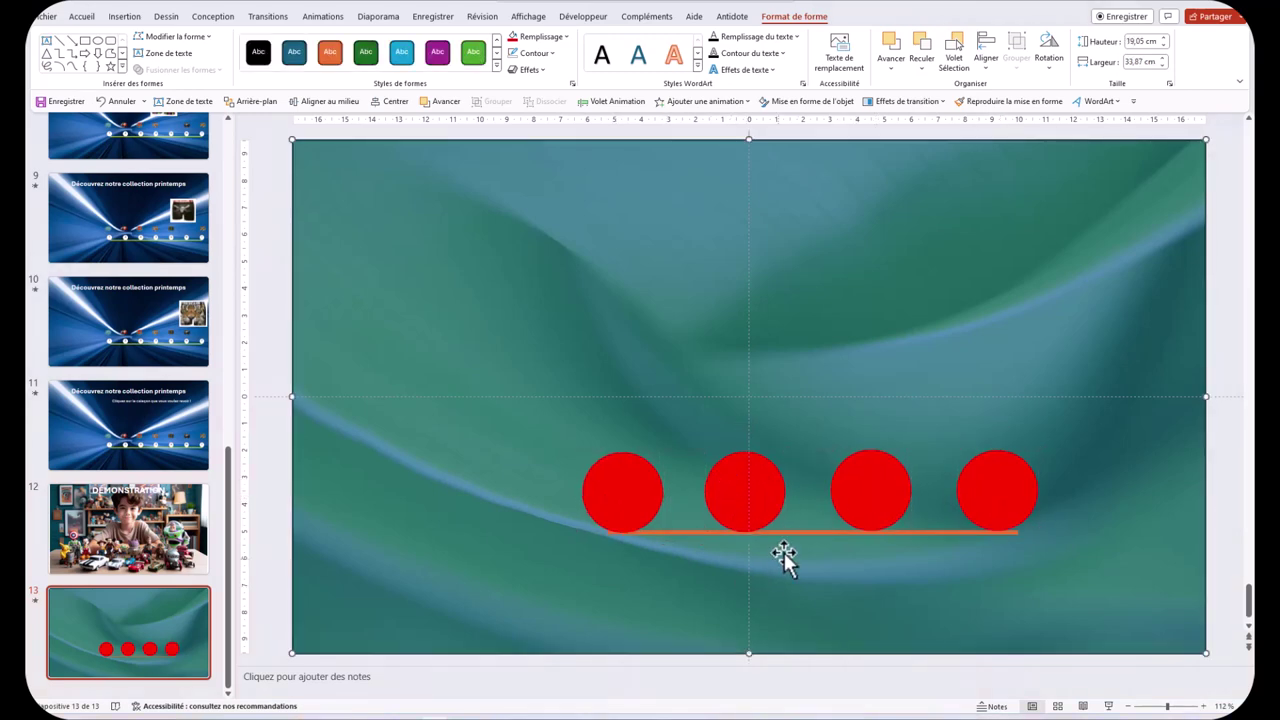
{"action": "left_click", "coordinate": [611, 505]}
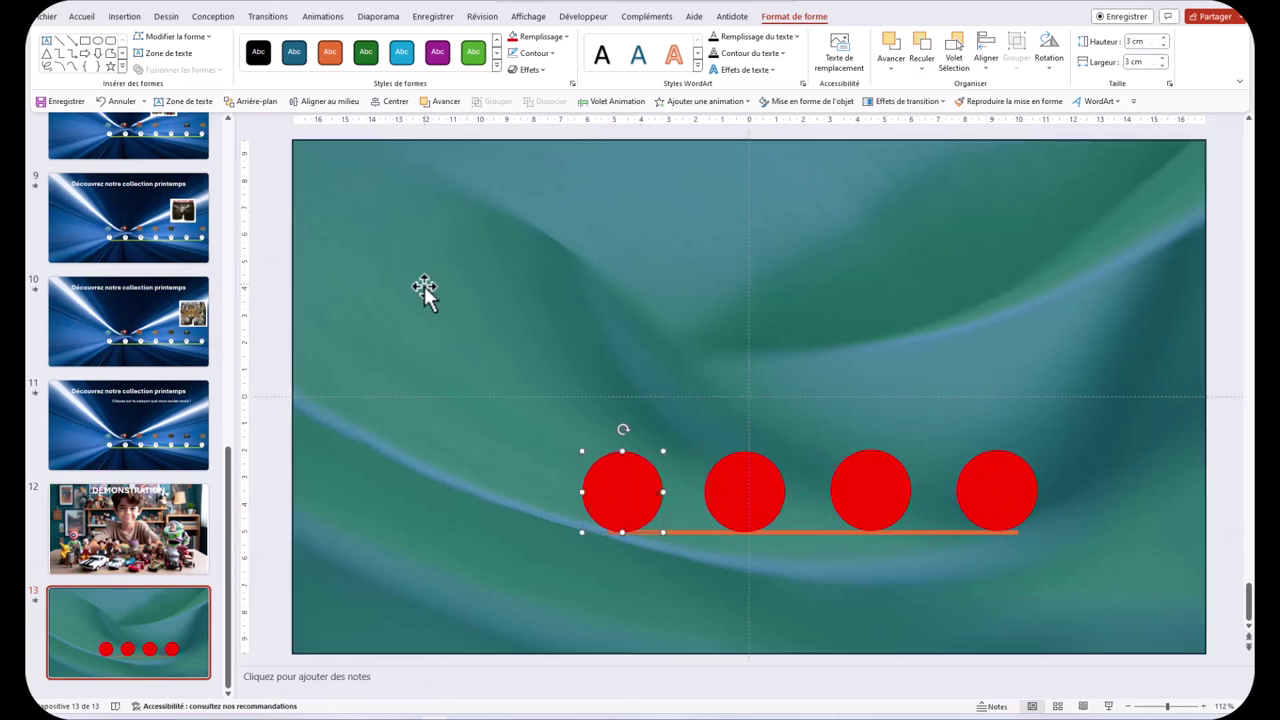
Label the first circle 20€, inserting the euro sign from Symbole
{"action": "left_click", "coordinate": [618, 497]}
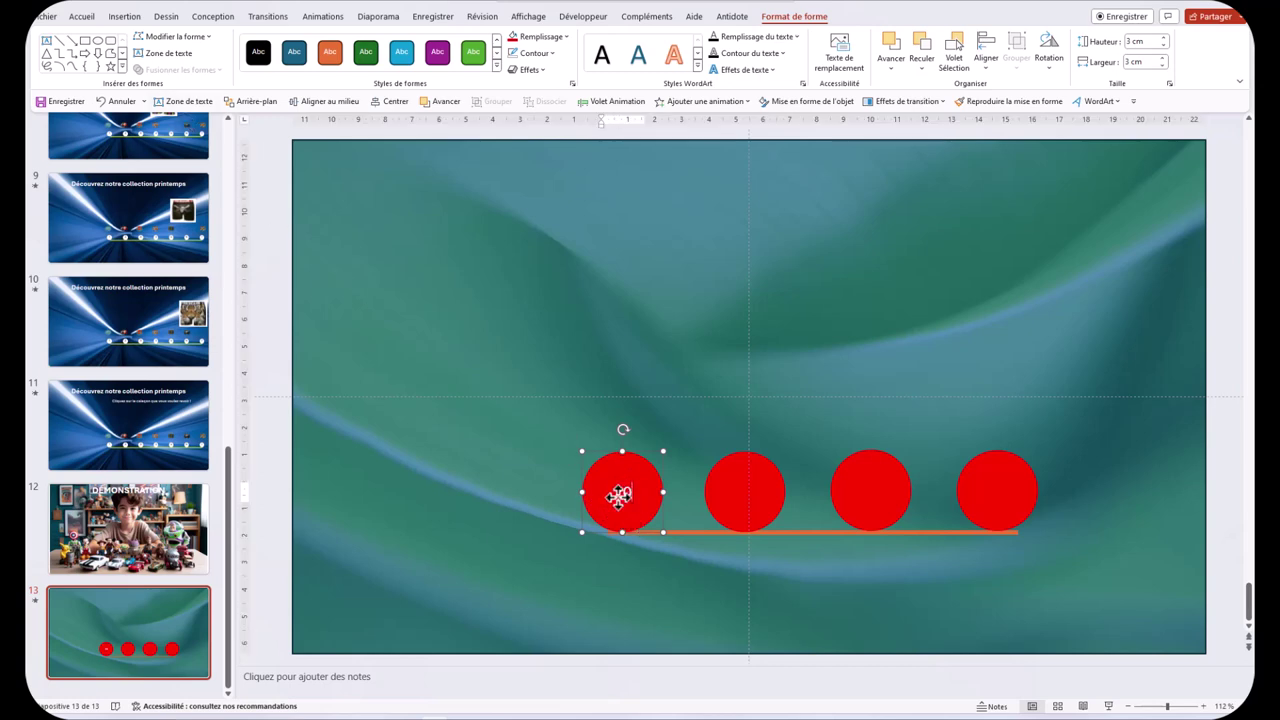
{"action": "type", "text": "20E"}
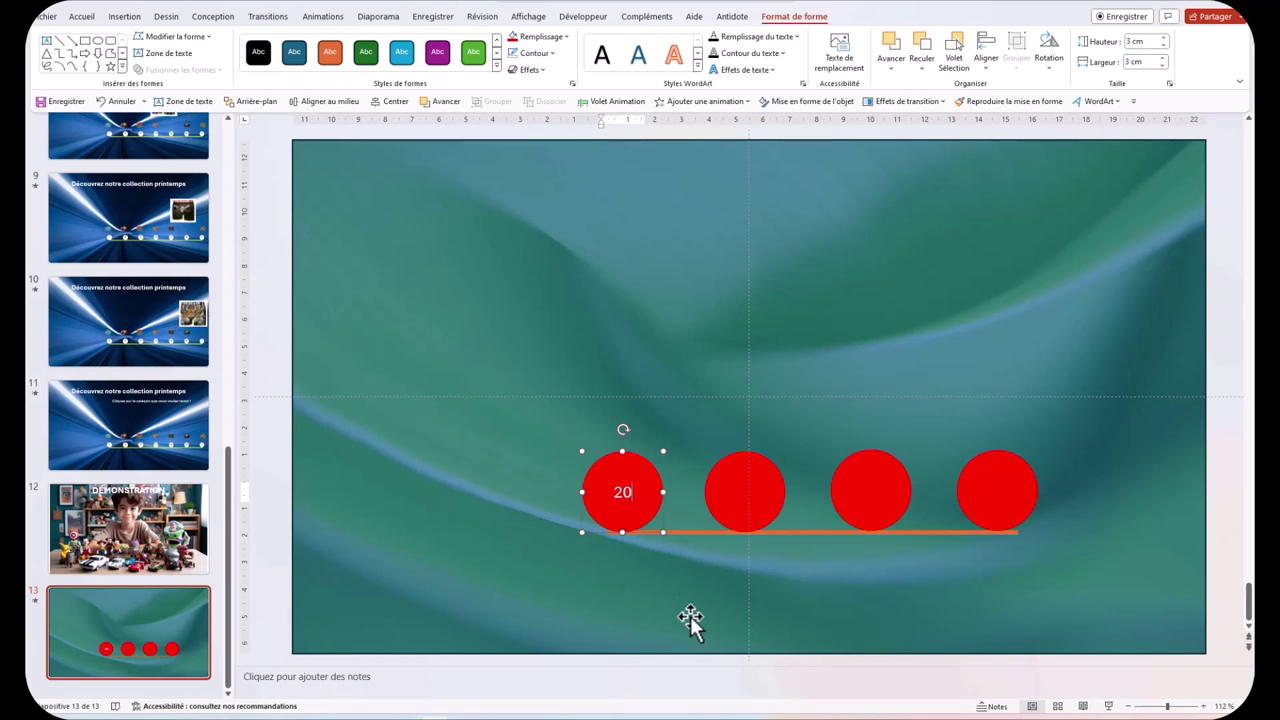
{"action": "left_click", "coordinate": [126, 17]}
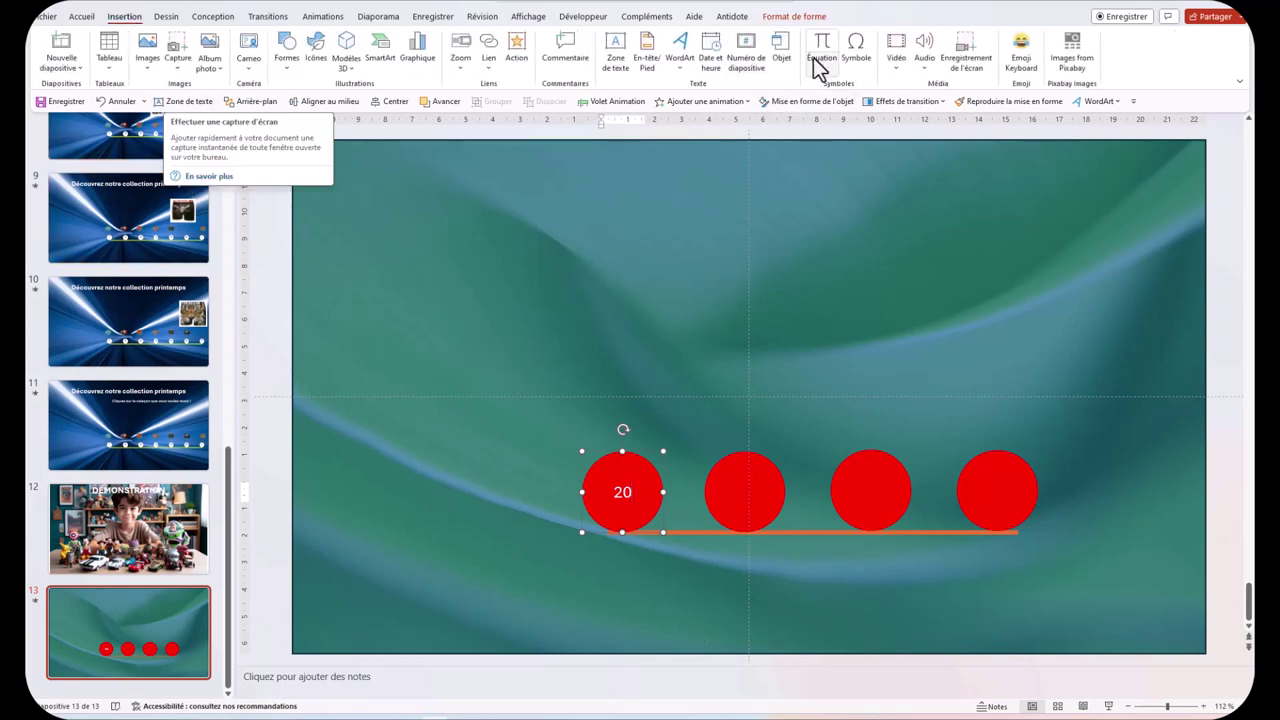
{"action": "left_click", "coordinate": [855, 55]}
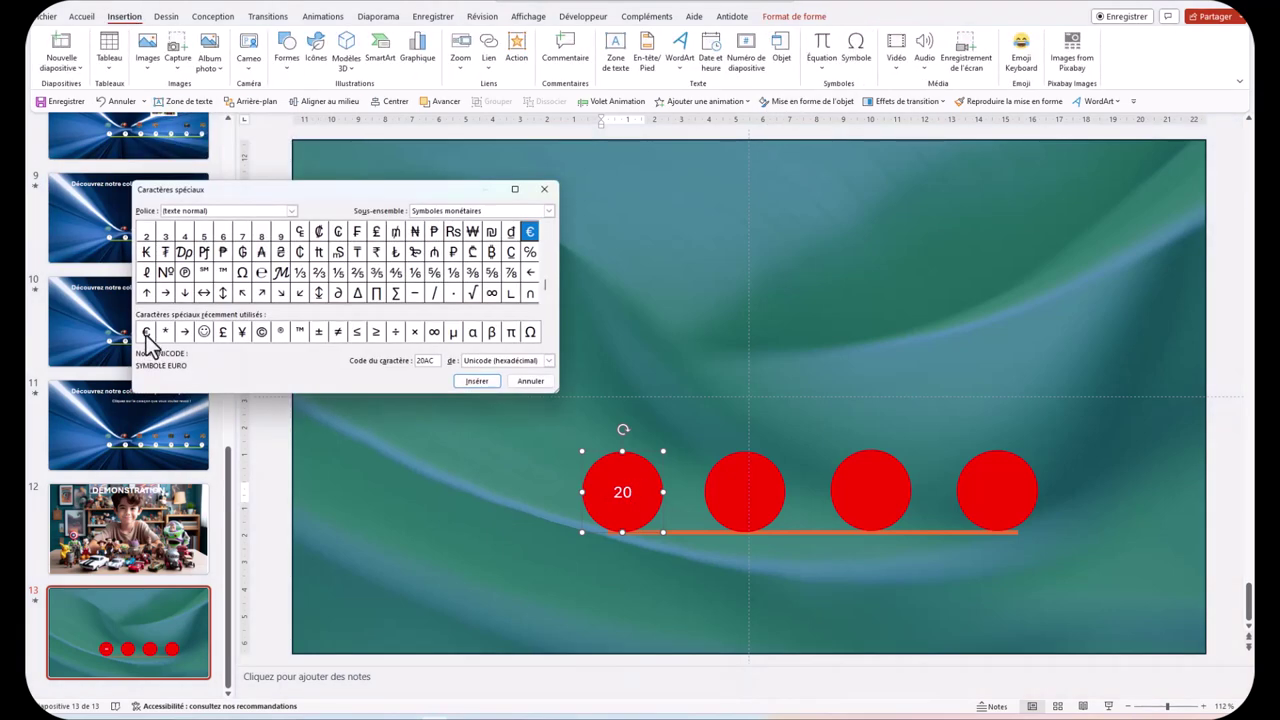
{"action": "left_click", "coordinate": [146, 334]}
{"action": "left_click", "coordinate": [487, 382]}
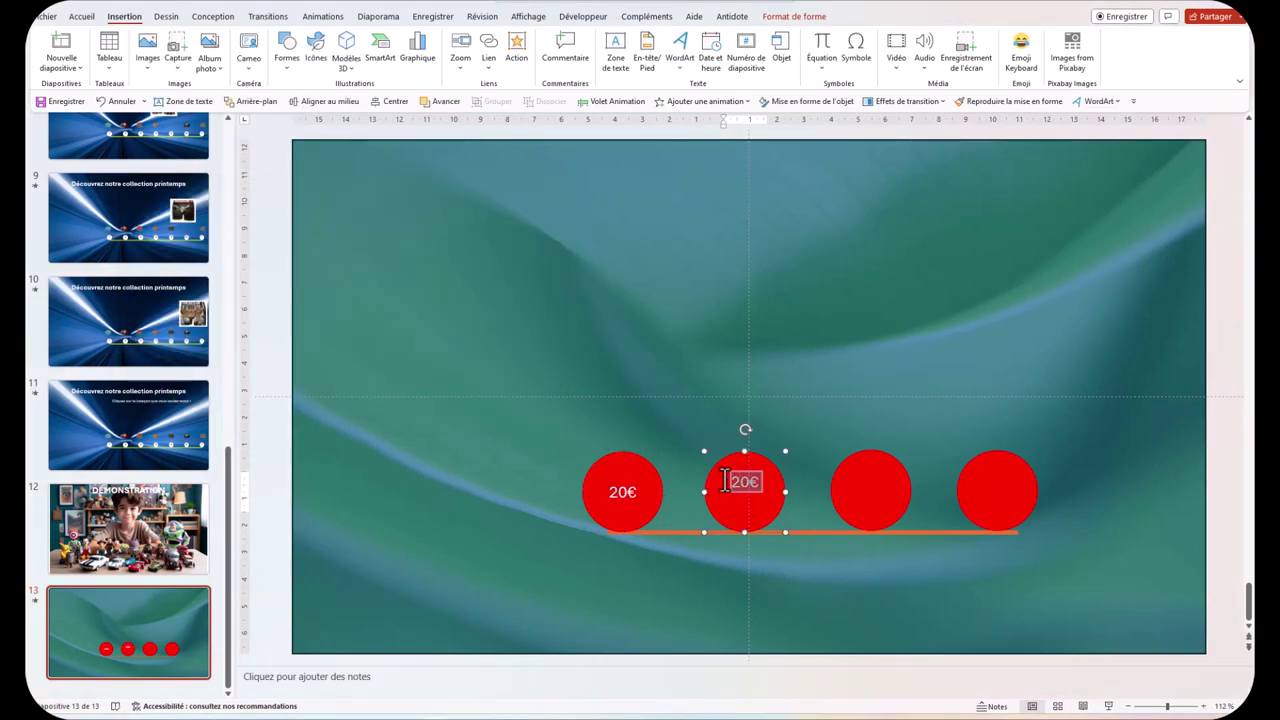
Change the copied labels in the other circles to 30€, 40€ and 50€
{"action": "left_click", "coordinate": [872, 490]}
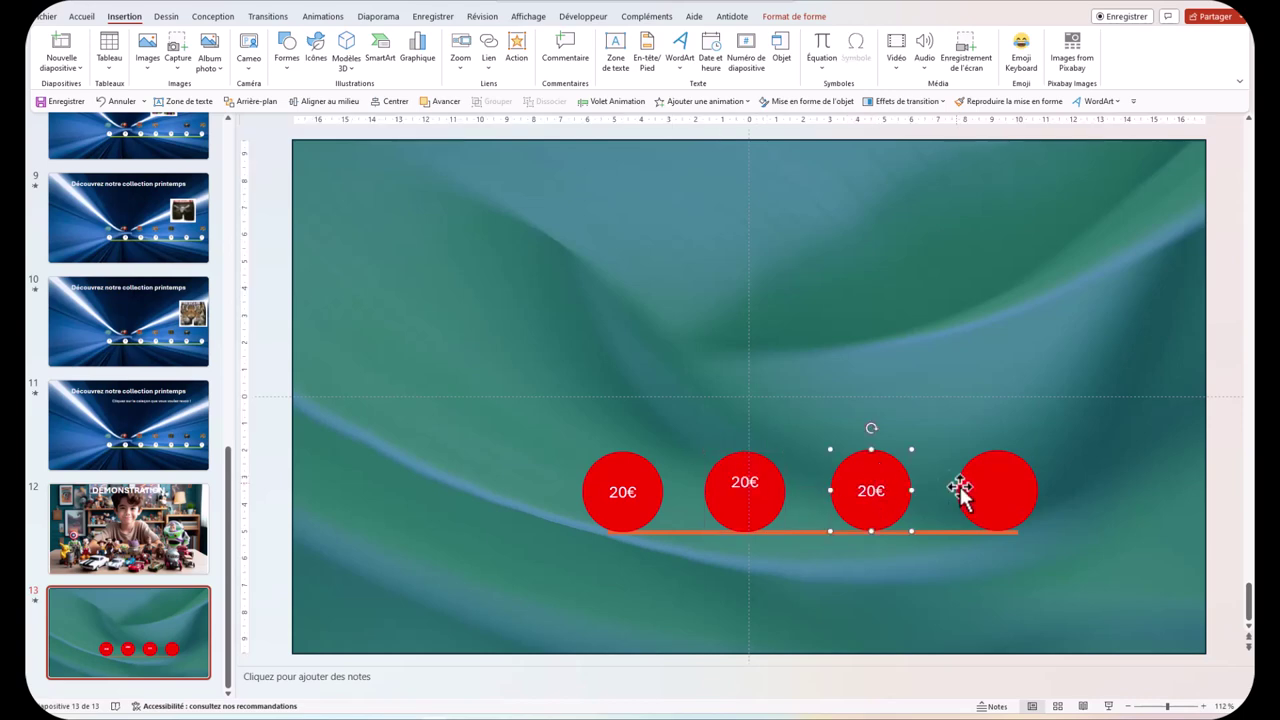
{"action": "left_click", "coordinate": [996, 486]}
{"action": "left_click", "coordinate": [984, 614]}
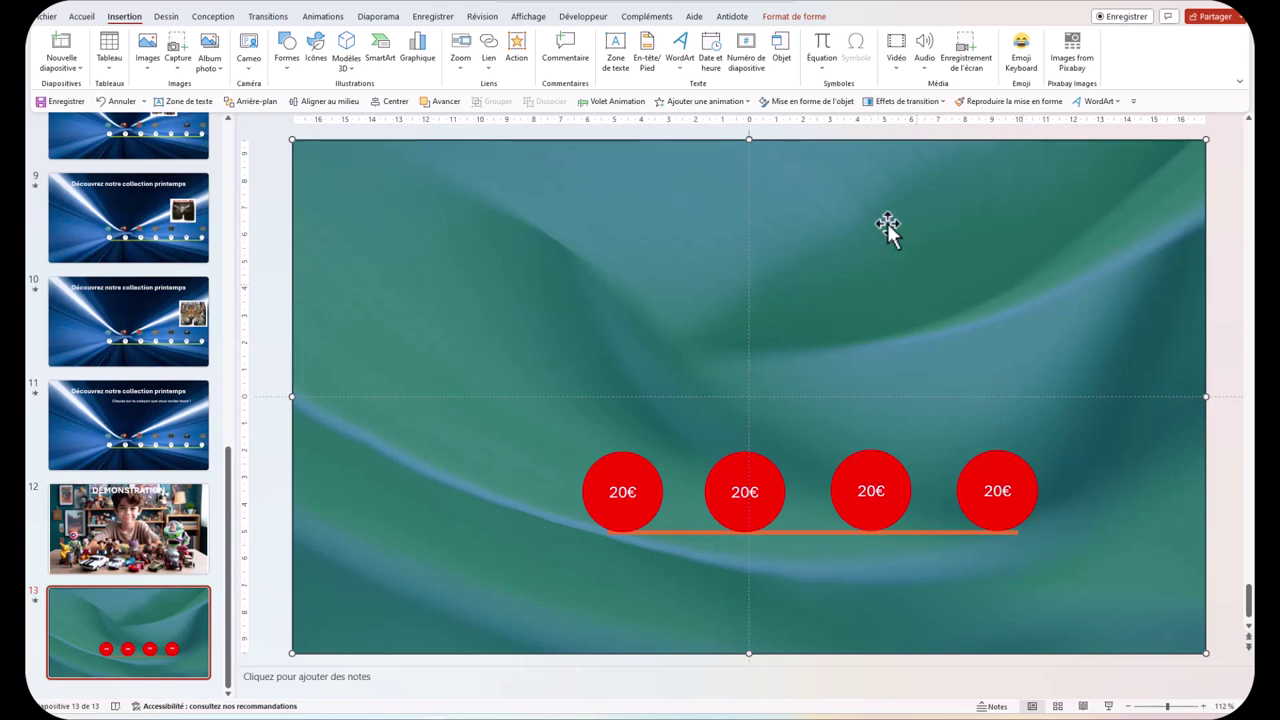
{"action": "left_click", "coordinate": [740, 492]}
{"action": "type", "text": "3"}
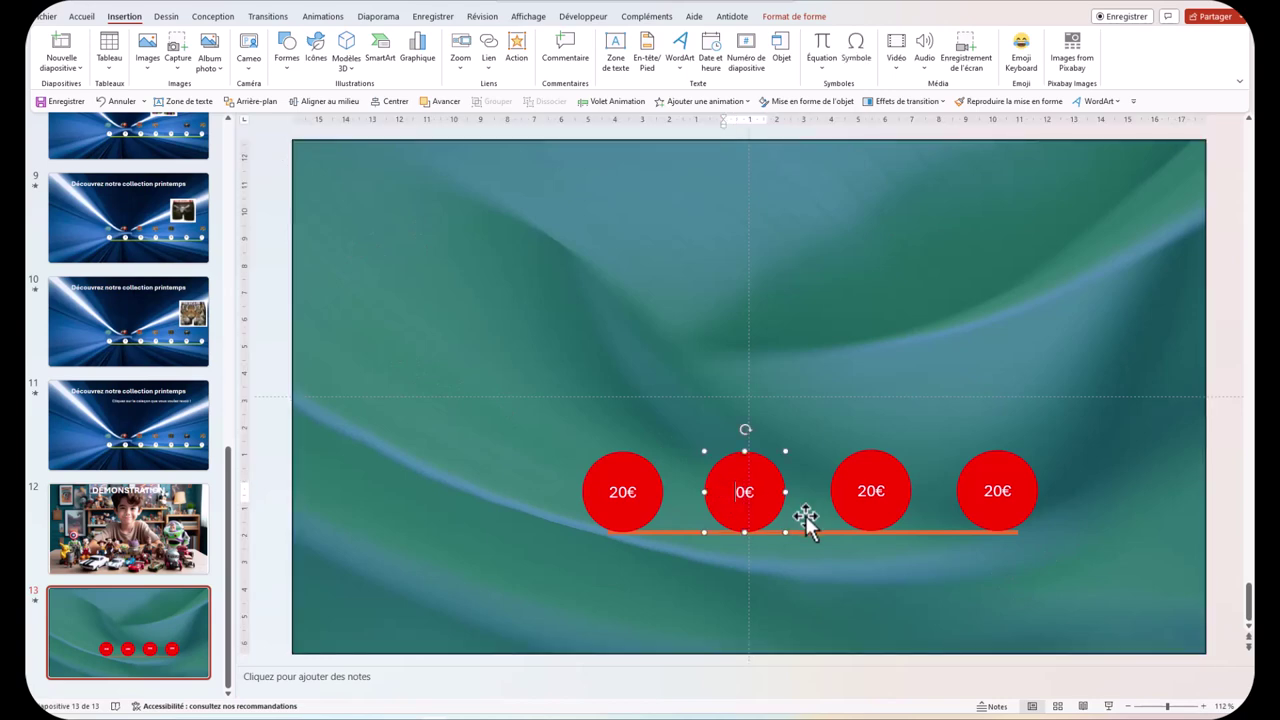
{"action": "left_click", "coordinate": [858, 495]}
{"action": "key", "text": "Delete"}
{"action": "type", "text": "4"}
{"action": "left_click", "coordinate": [986, 491]}
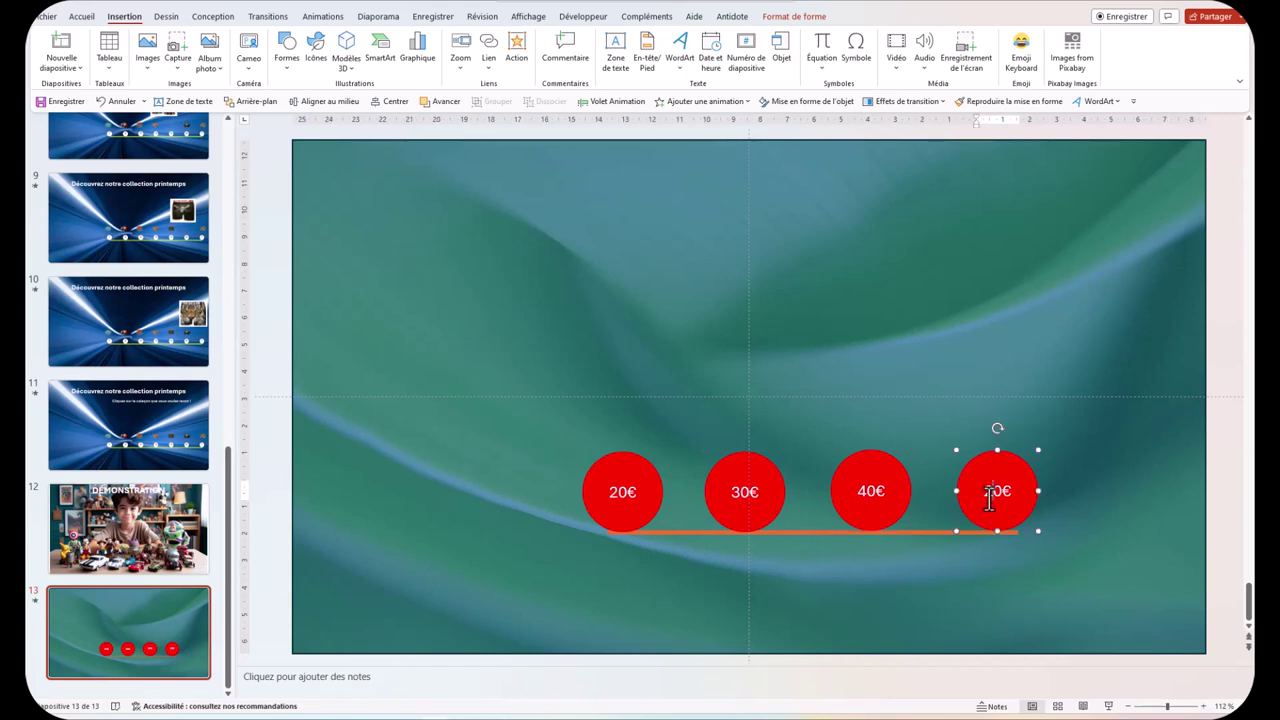
{"action": "key", "text": "Delete"}
{"action": "type", "text": "5"}
Apply a Balayer entrance to the orange line, wiping in from the left
{"action": "left_click", "coordinate": [373, 276]}
{"action": "left_click", "coordinate": [320, 17]}
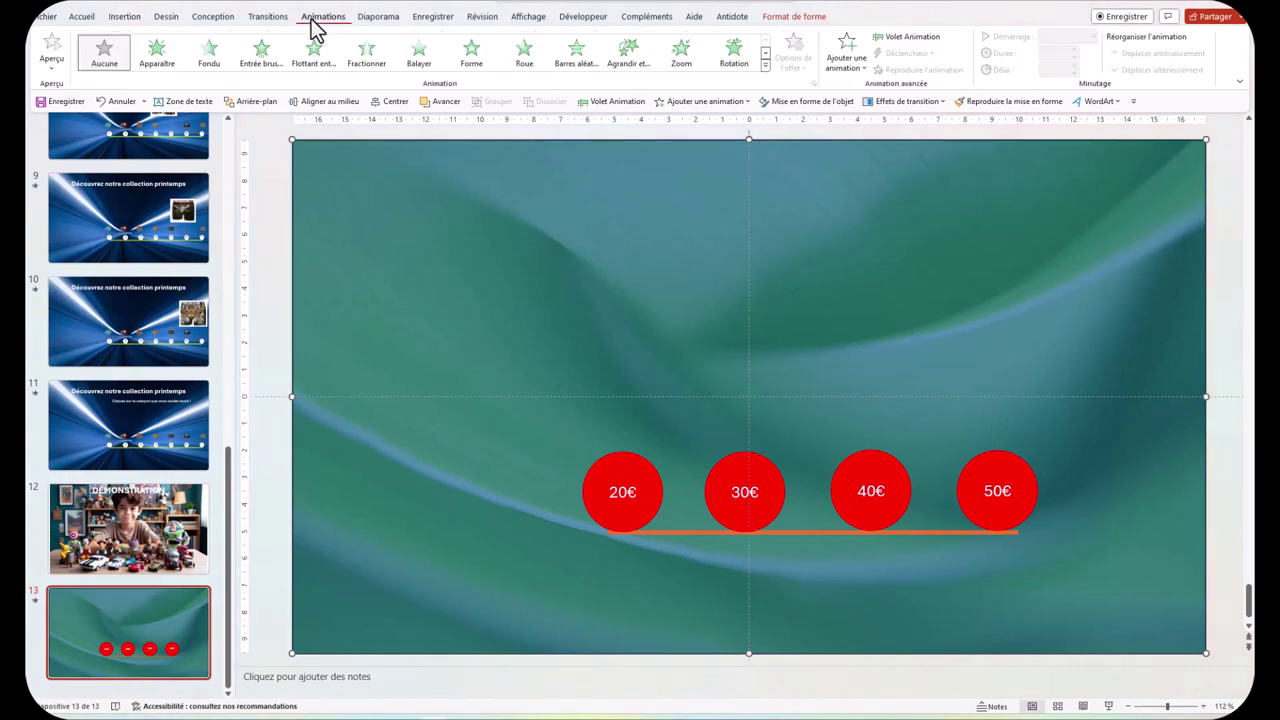
{"action": "left_click", "coordinate": [680, 533]}
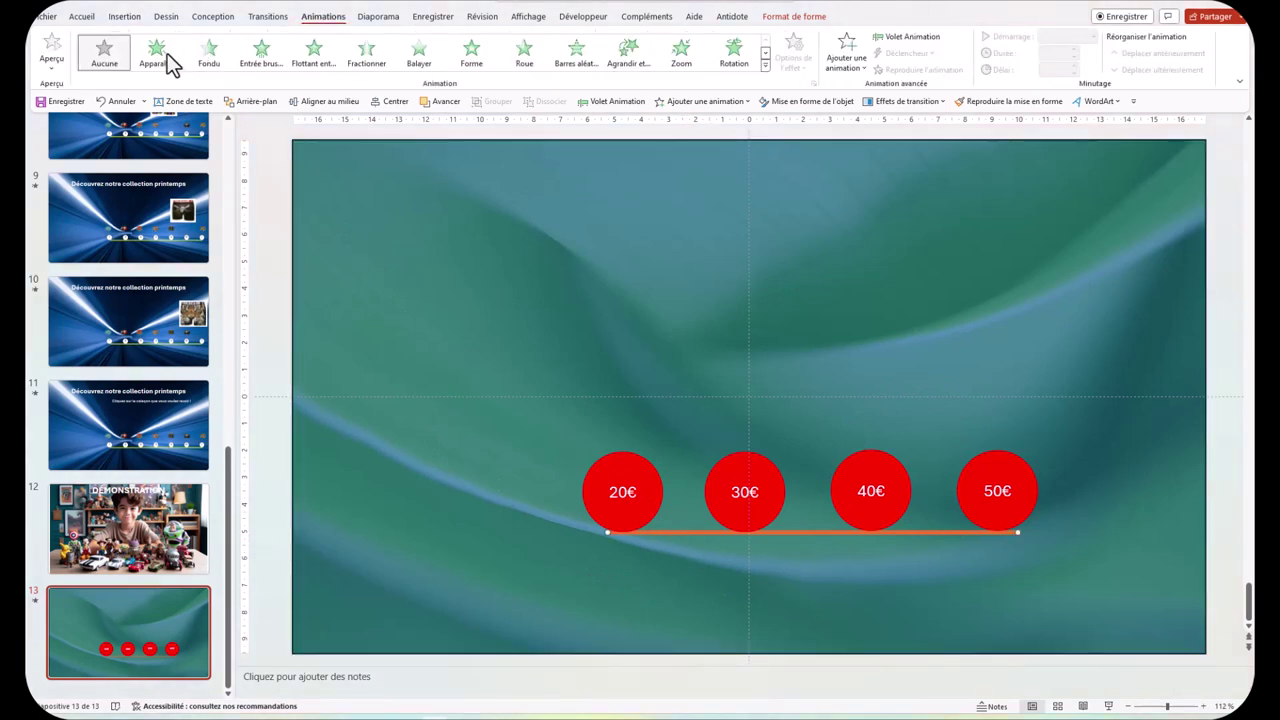
{"action": "left_click", "coordinate": [421, 62]}
{"action": "left_click", "coordinate": [795, 60]}
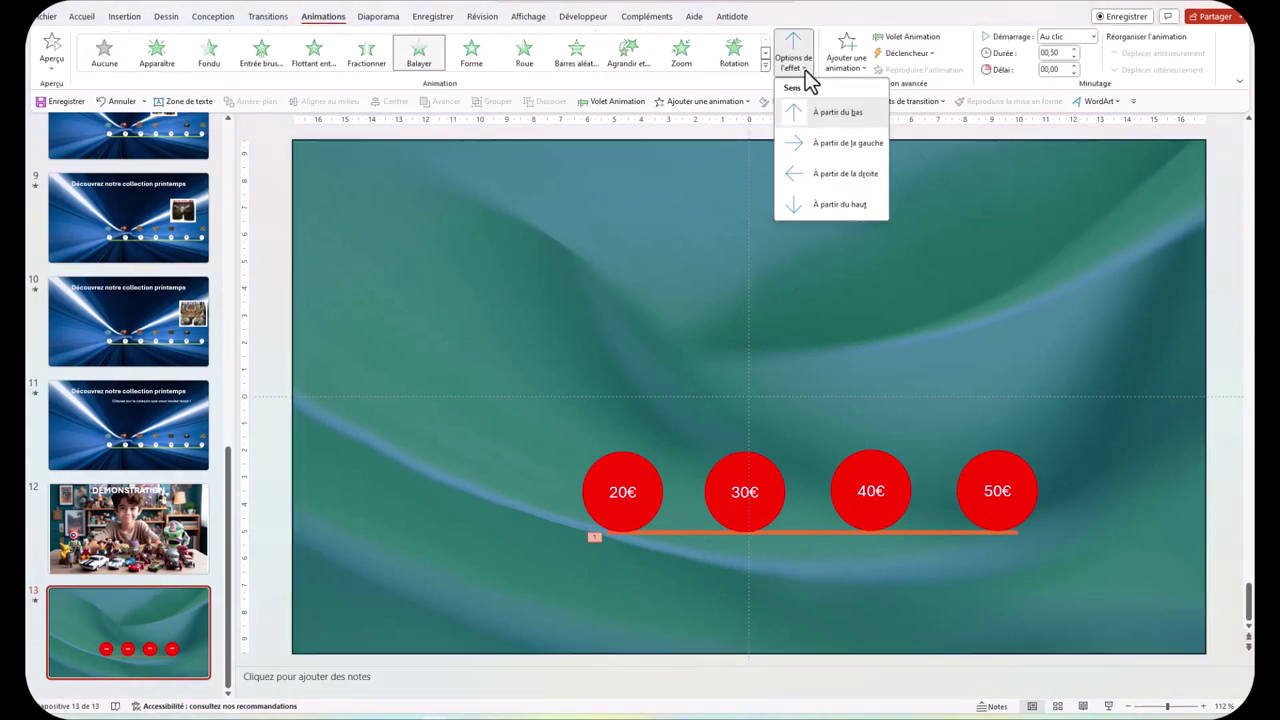
{"action": "left_click", "coordinate": [850, 141]}
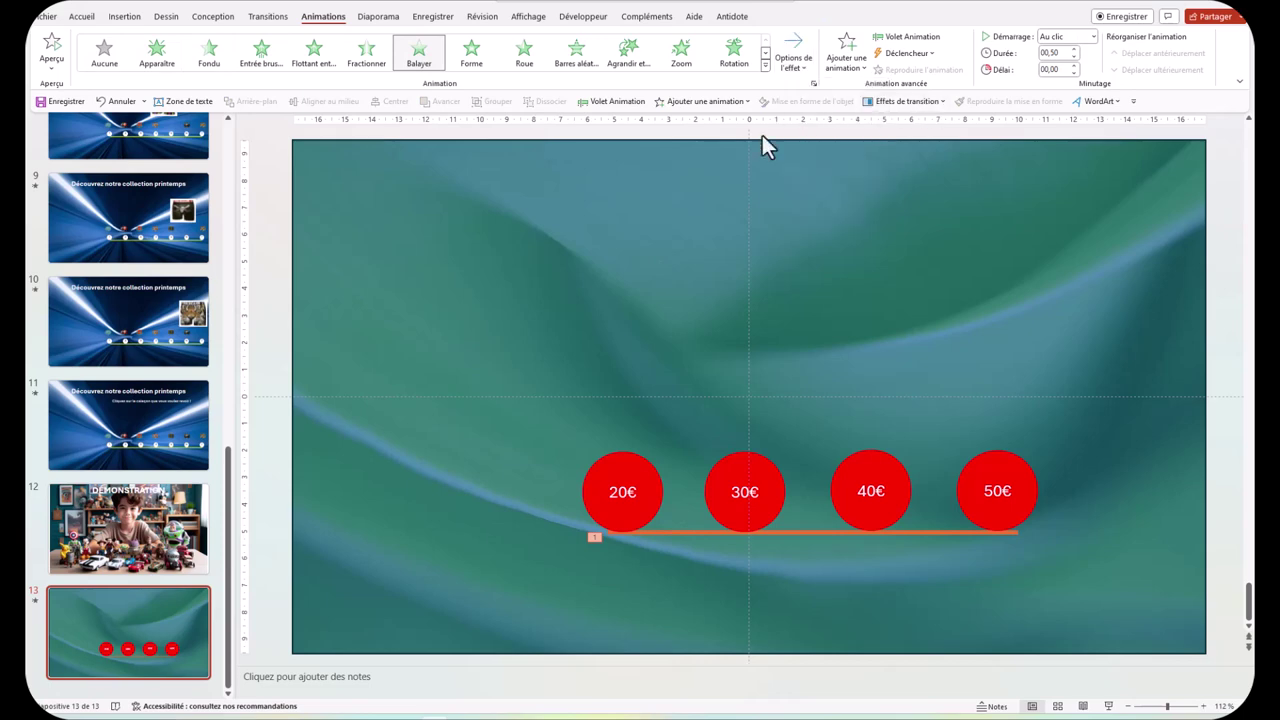
Set the line's wipe to Démarrer avec le précédent with a 5-second (très lent) duration
{"action": "left_click", "coordinate": [609, 101]}
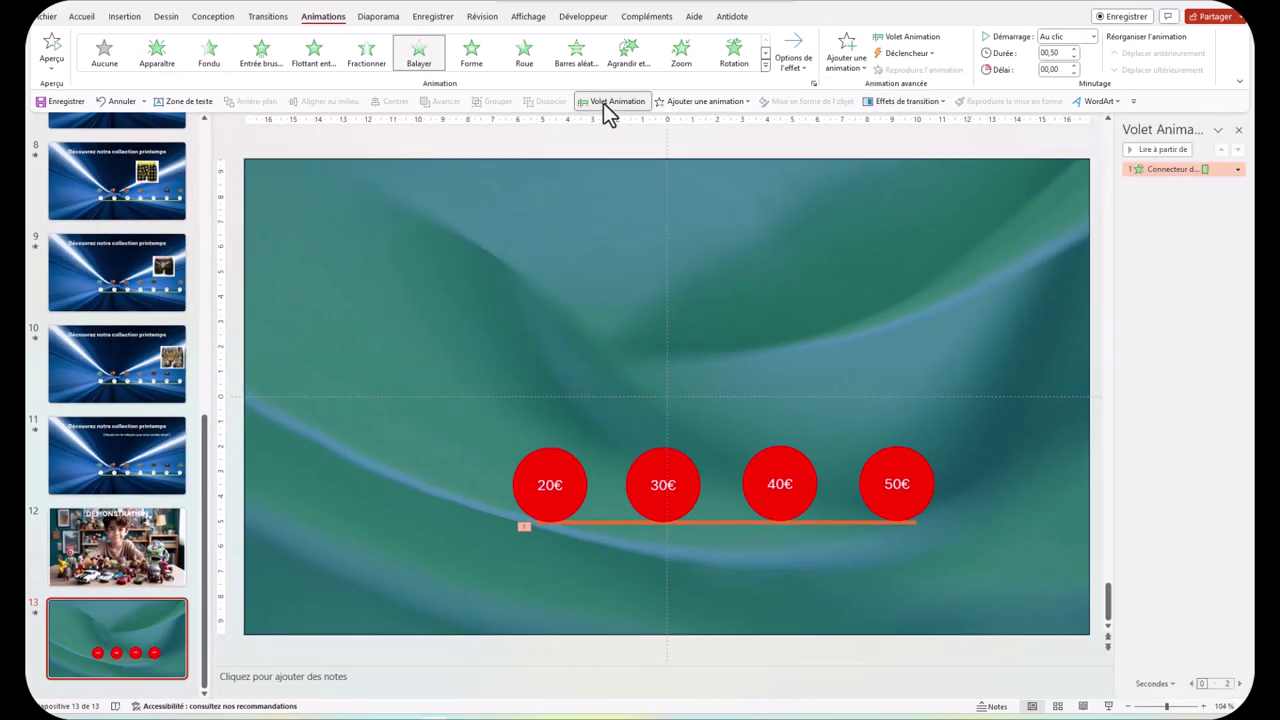
{"action": "left_click", "coordinate": [1238, 169]}
{"action": "left_click", "coordinate": [1190, 198]}
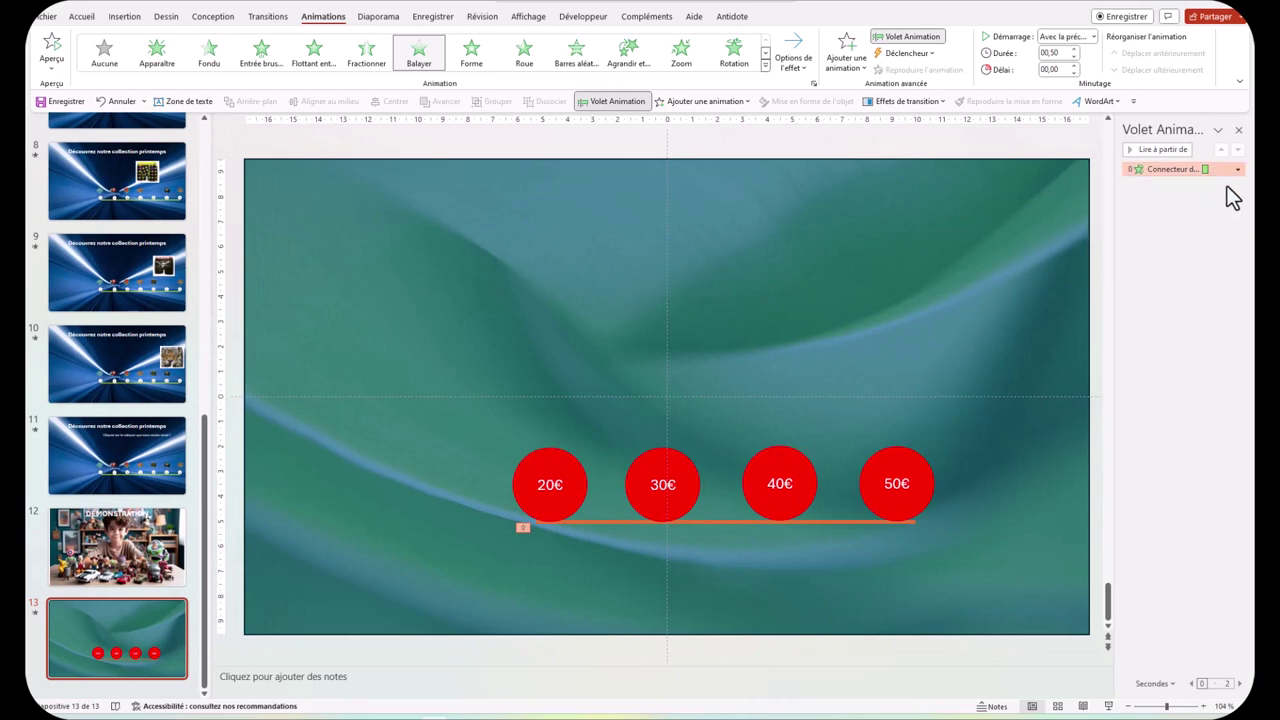
{"action": "left_click", "coordinate": [1238, 169]}
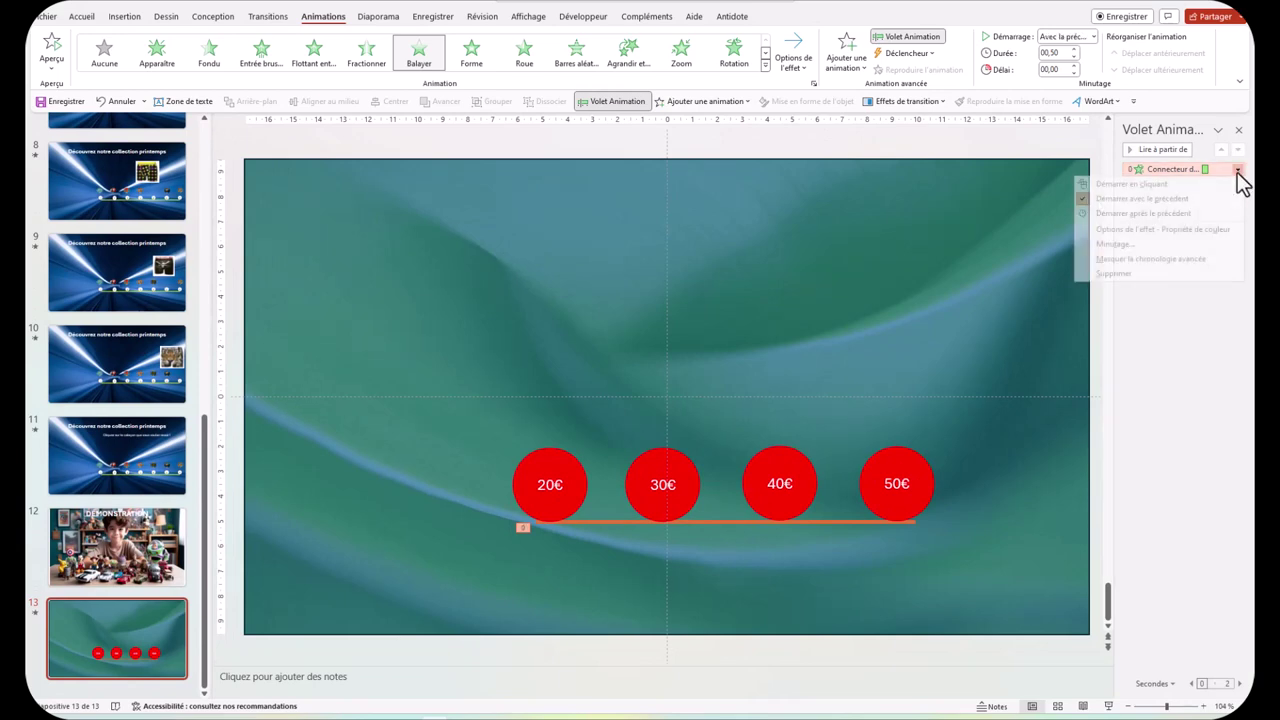
{"action": "left_click", "coordinate": [1193, 231]}
{"action": "left_click", "coordinate": [272, 223]}
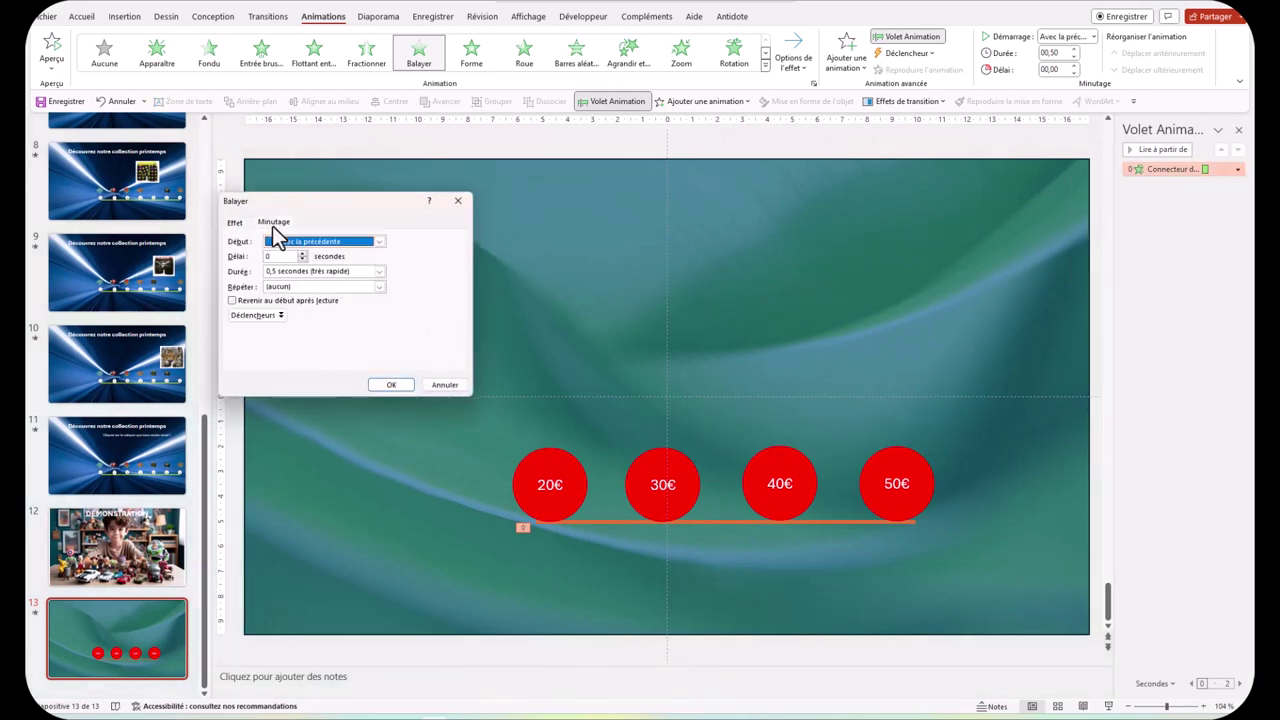
{"action": "left_click", "coordinate": [379, 271]}
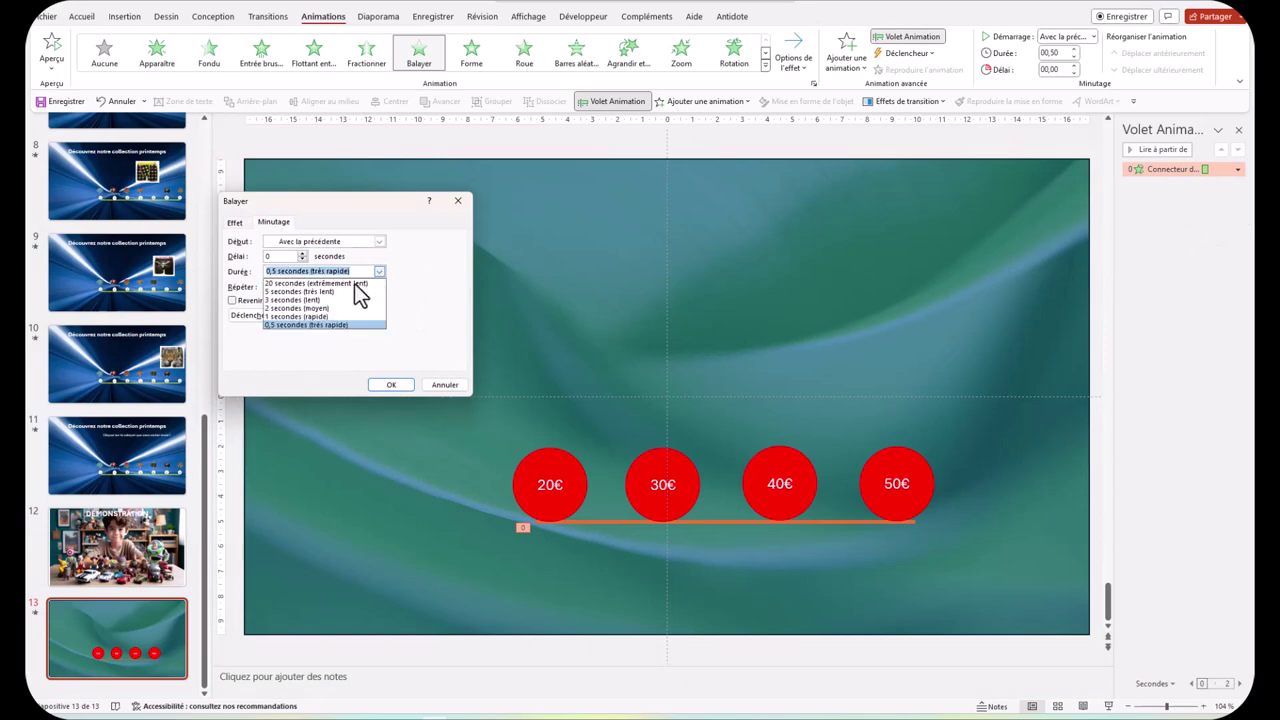
{"action": "left_click", "coordinate": [298, 291]}
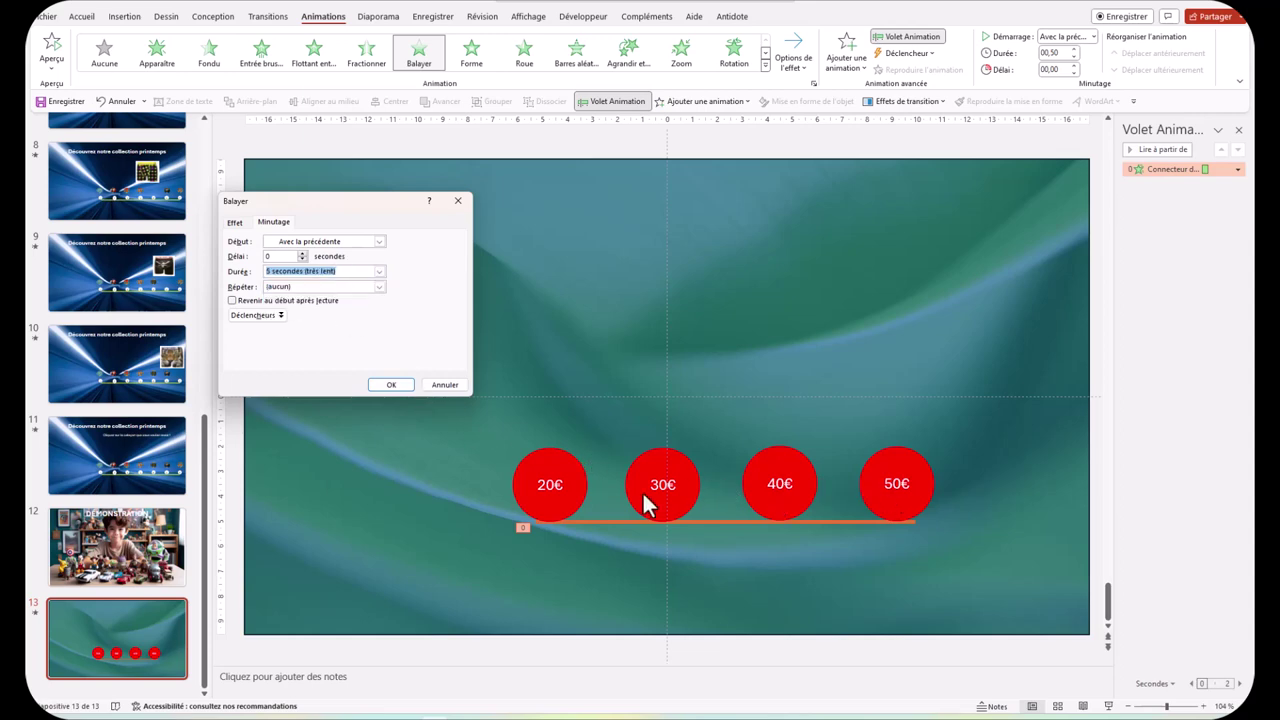
{"action": "left_click", "coordinate": [393, 386]}
{"action": "left_click", "coordinate": [552, 467]}
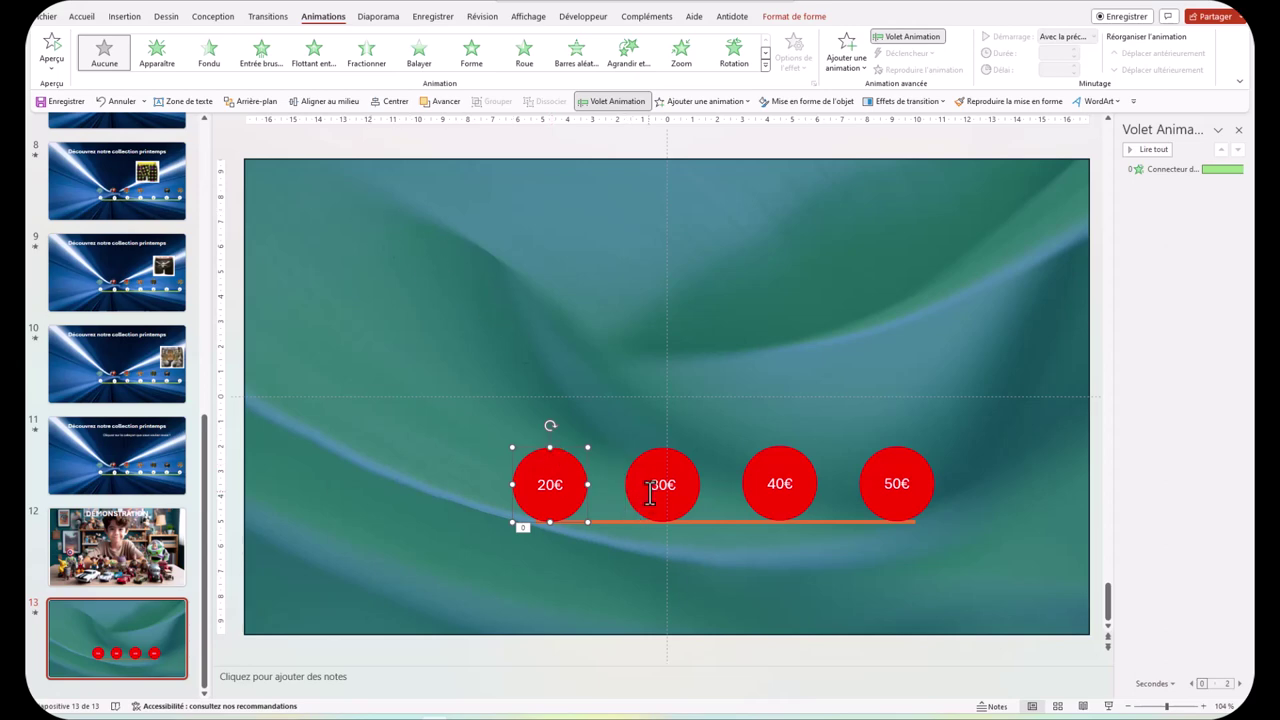
Give the 20€, 30€, 40€ and 50€ circles an Apparaître entrance animation
{"action": "left_click", "coordinate": [652, 490], "text": "shift"}
{"action": "left_click", "coordinate": [785, 470], "text": "shift"}
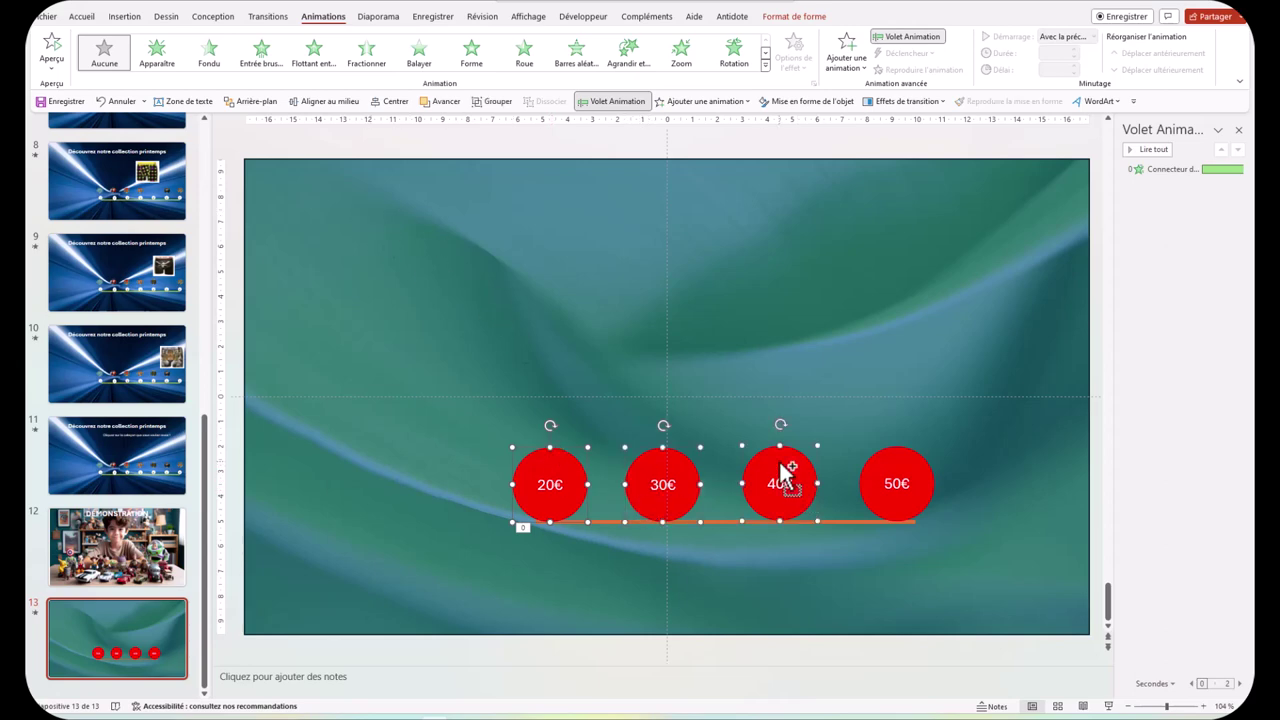
{"action": "left_click", "coordinate": [883, 461], "text": "shift"}
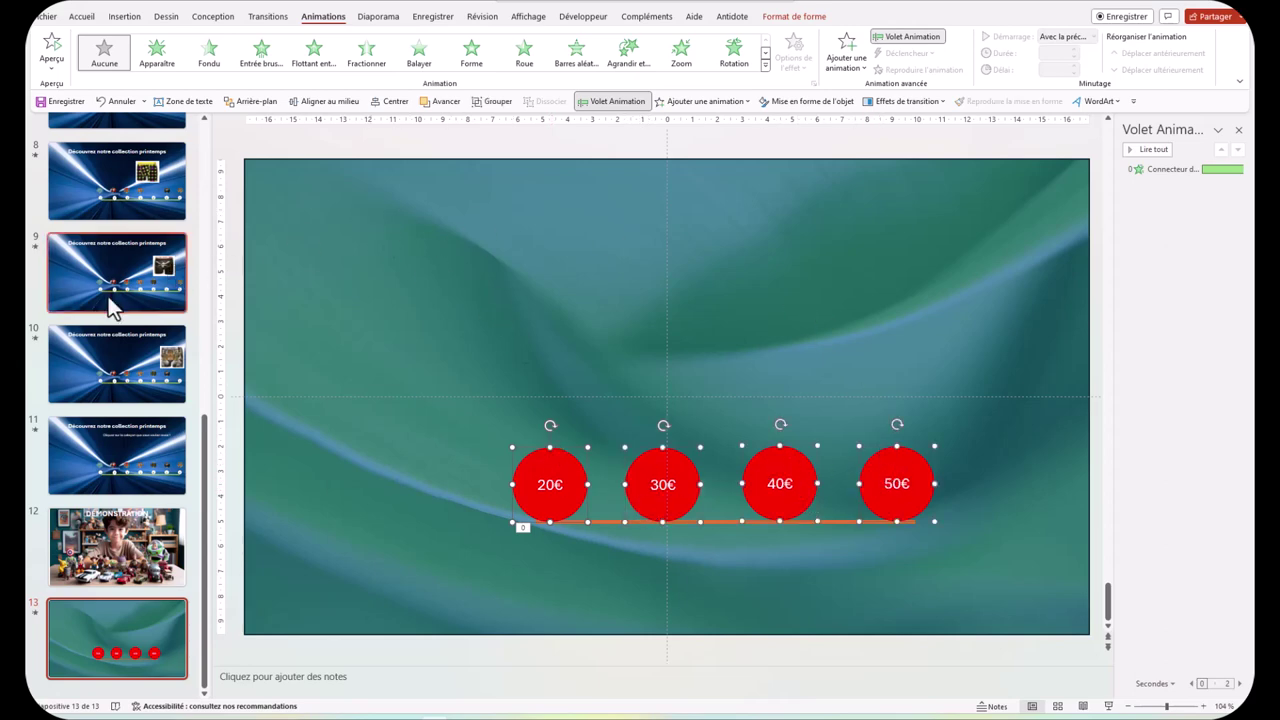
{"action": "left_click", "coordinate": [160, 50]}
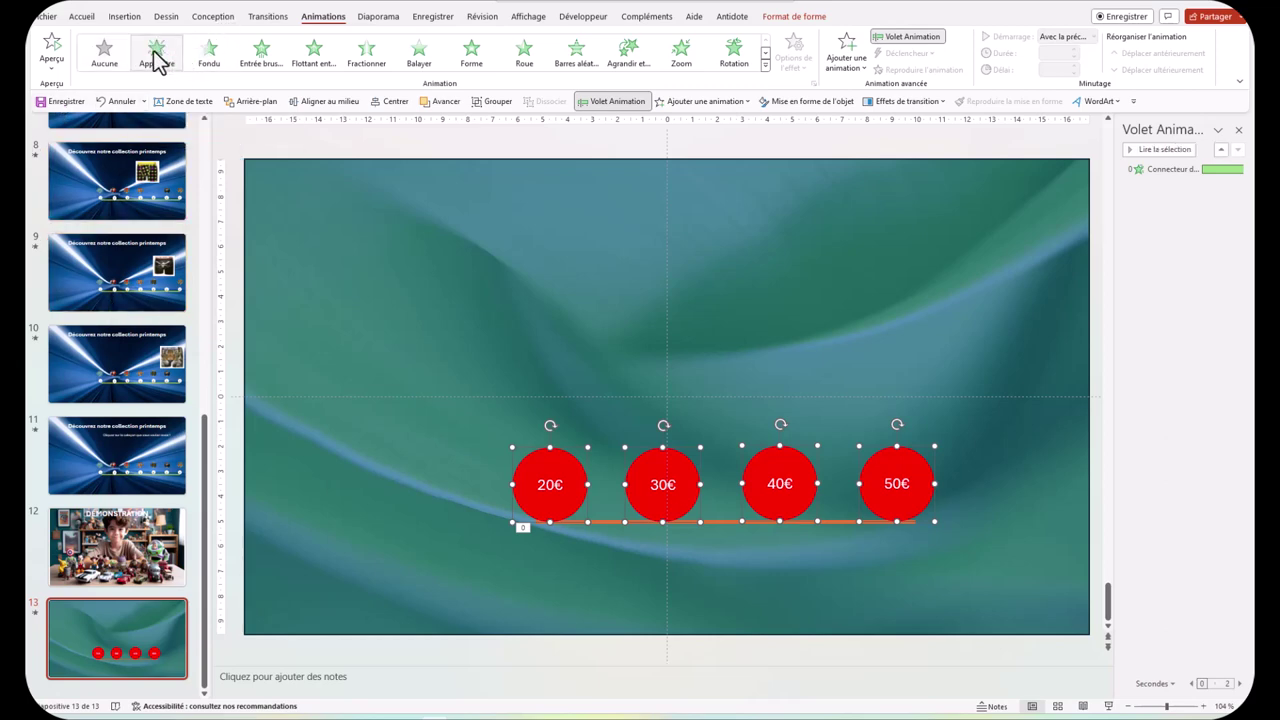
Set all four circle animations to start with the previous animation
{"action": "left_click", "coordinate": [1195, 313]}
{"action": "left_click", "coordinate": [1229, 185]}
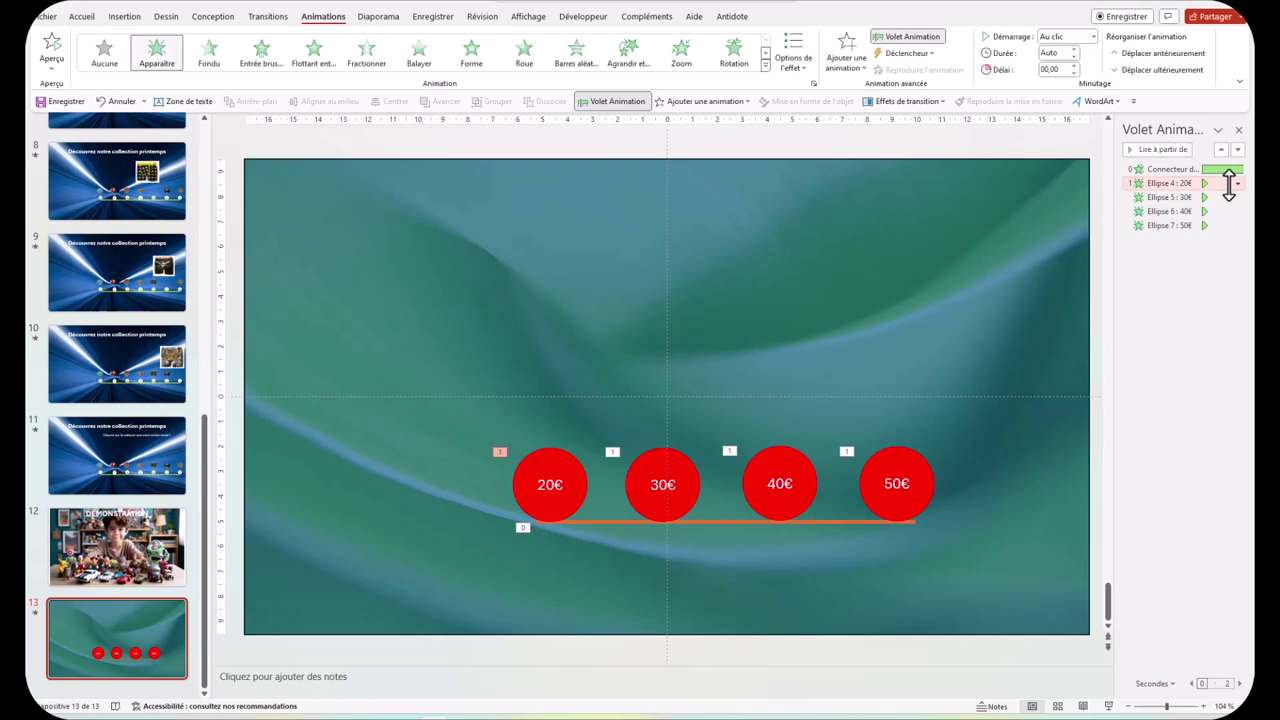
{"action": "left_click", "coordinate": [1237, 184]}
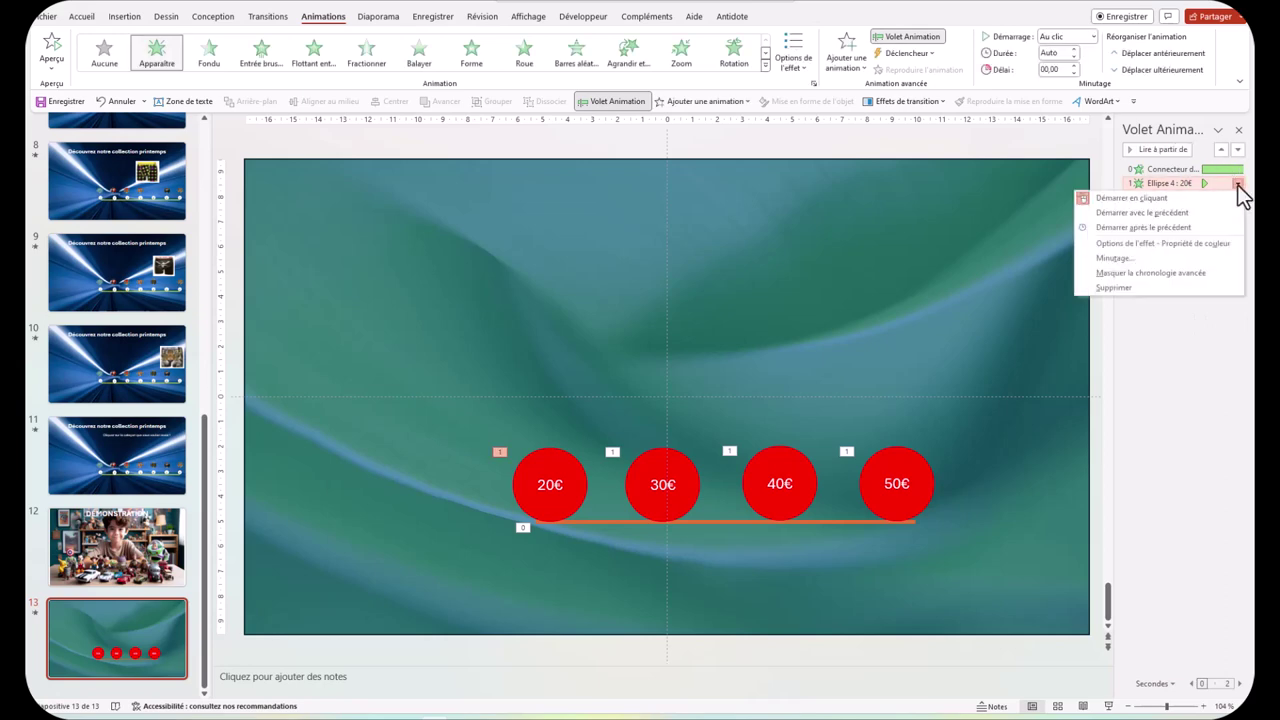
{"action": "left_click", "coordinate": [1159, 213]}
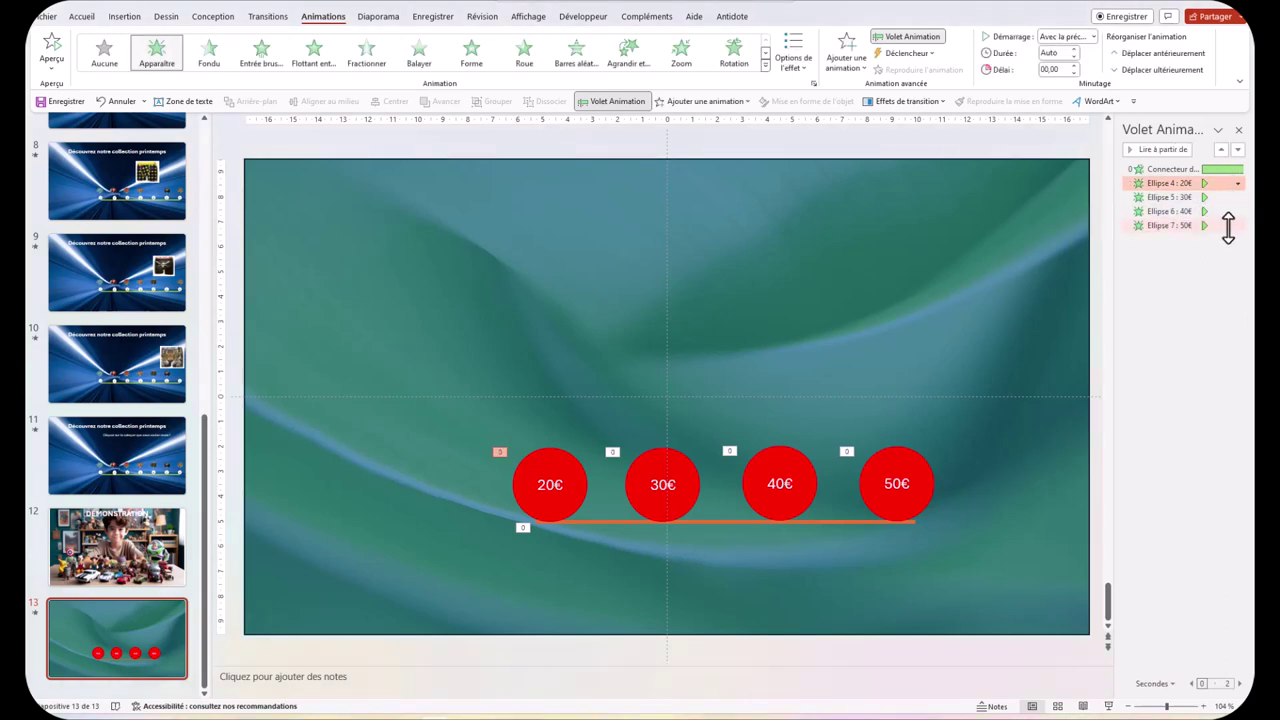
{"action": "left_click", "coordinate": [1228, 225], "text": "shift"}
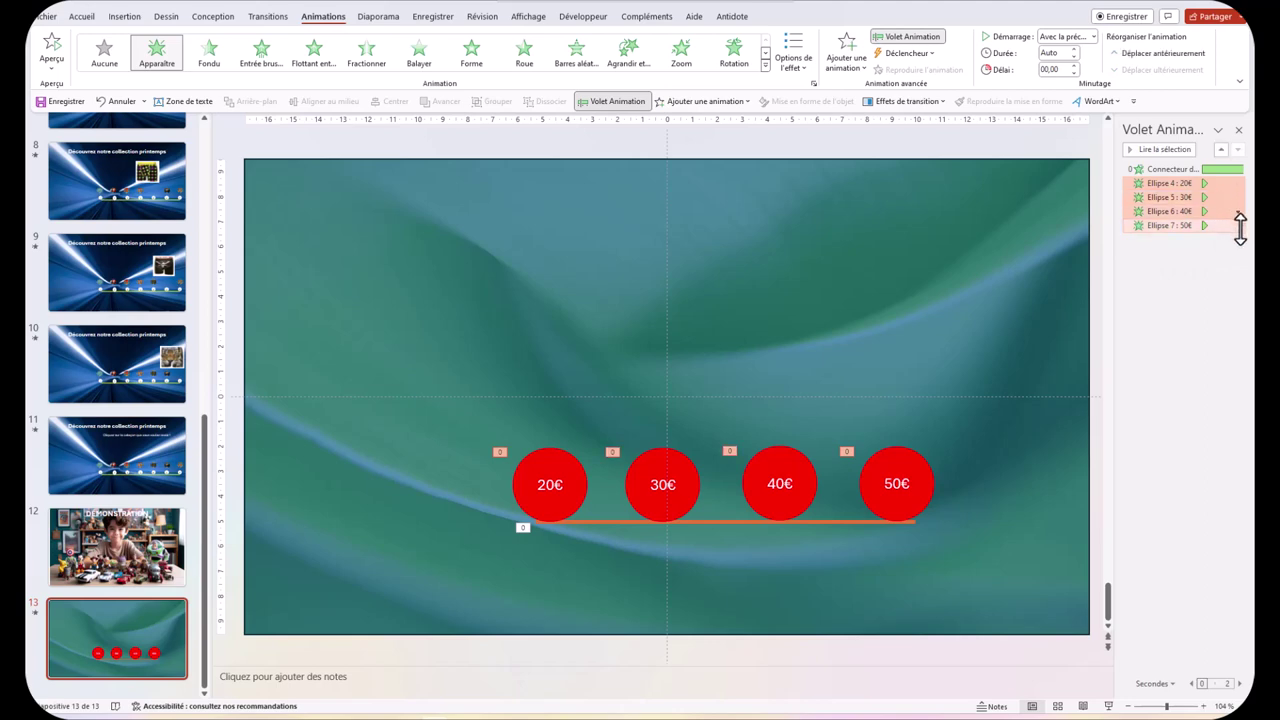
{"action": "left_click", "coordinate": [1238, 222]}
{"action": "left_click", "coordinate": [1182, 241]}
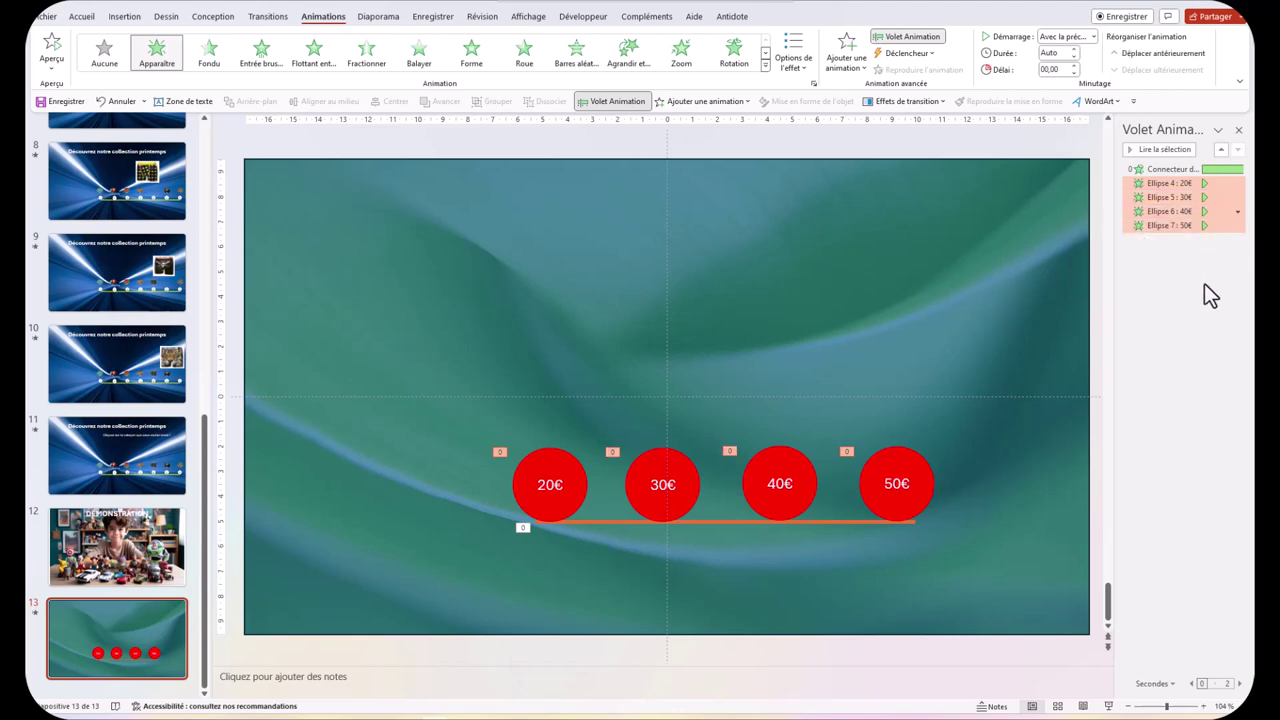
{"action": "left_click", "coordinate": [1204, 283]}
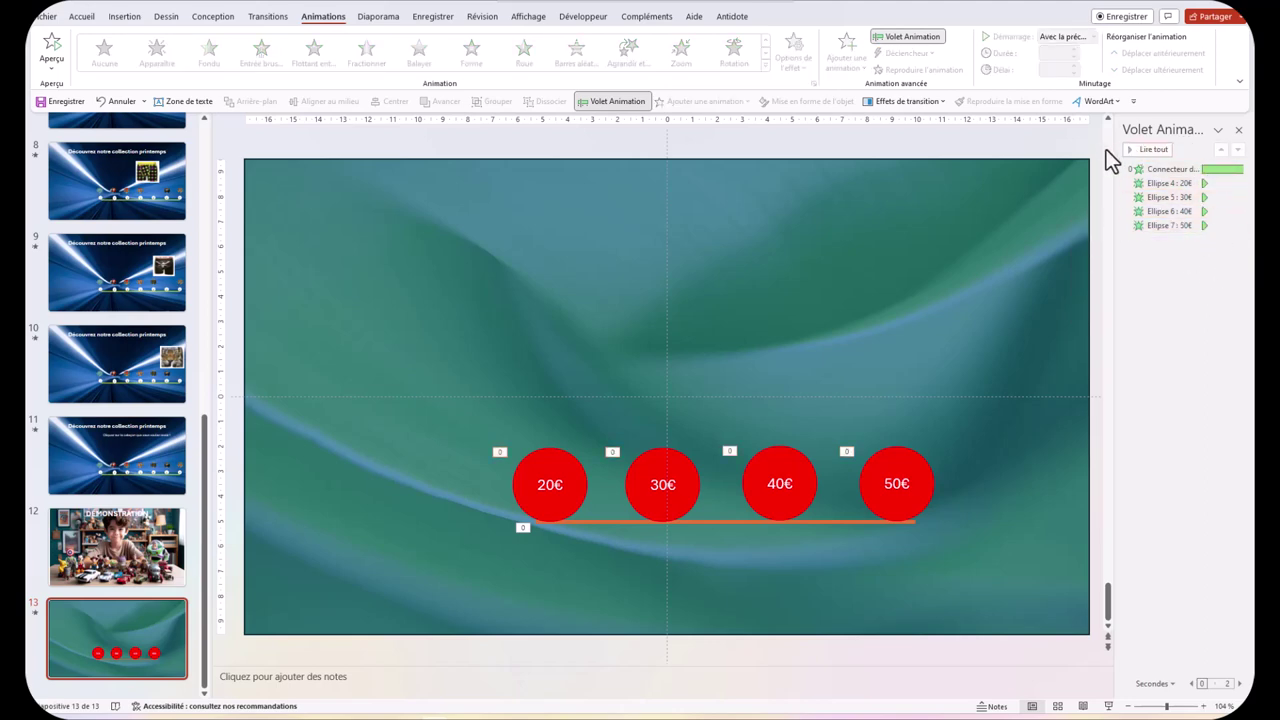
Stagger the circles' timeline bars, delaying 20€ to 0.7 s and 30€ later, then Play All to preview
{"action": "left_click_drag", "start_coordinate": [1113, 147], "coordinate": [995, 147]}
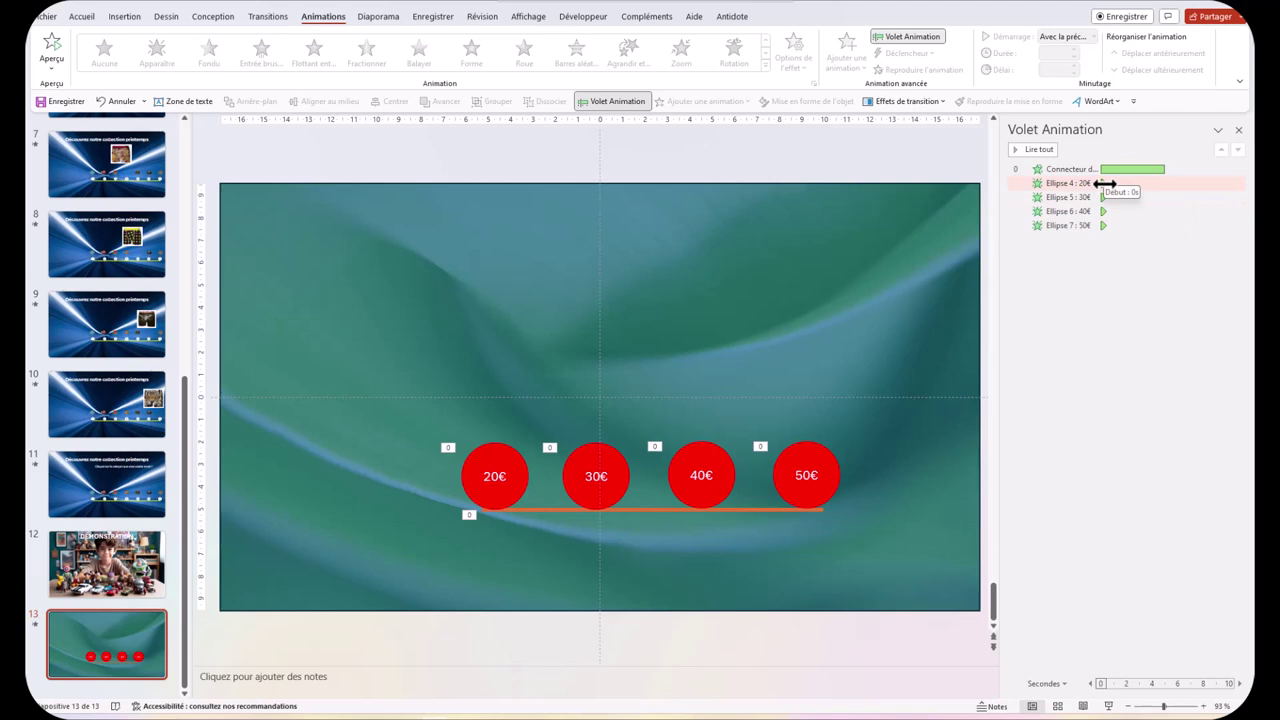
{"action": "left_click", "coordinate": [1105, 184]}
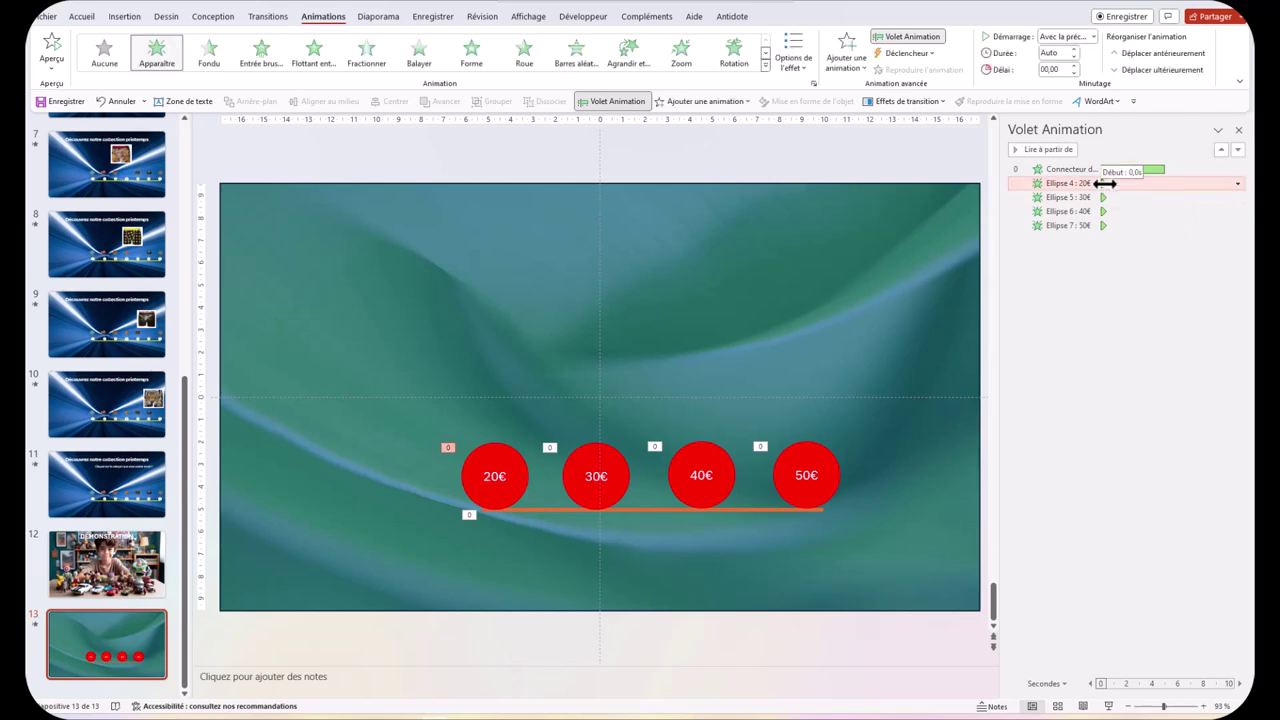
{"action": "left_click_drag", "start_coordinate": [1108, 184], "coordinate": [1113, 184]}
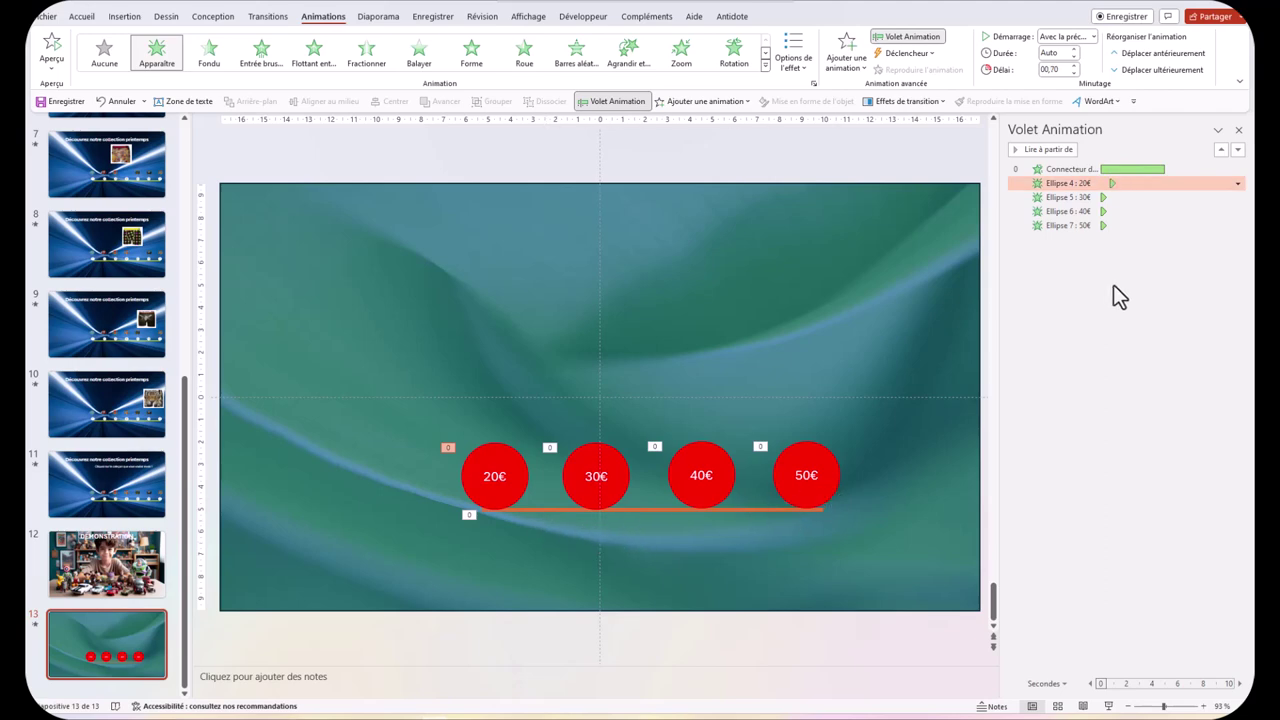
{"action": "left_click", "coordinate": [1104, 198]}
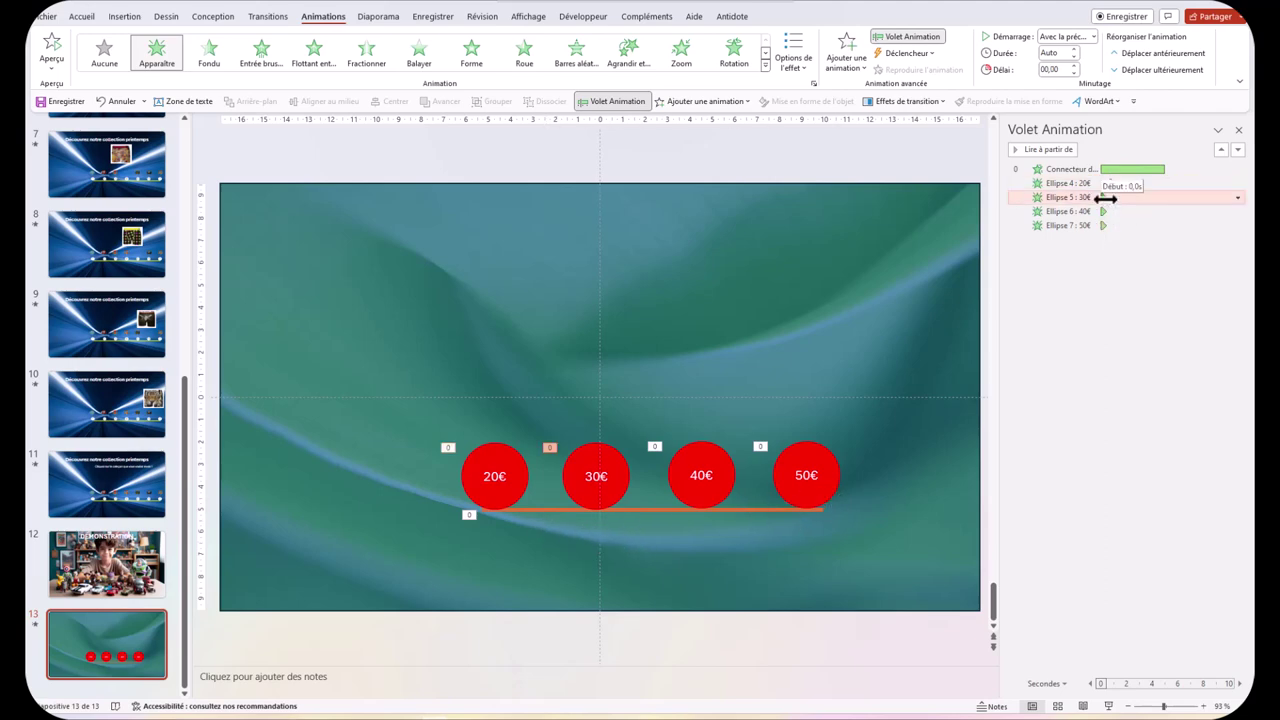
{"action": "mouse_move", "coordinate": [1105, 198]}
{"action": "left_mouse_down"}
{"action": "mouse_move", "coordinate": [1171, 228]}
{"action": "mouse_move", "coordinate": [1128, 198]}
{"action": "left_mouse_up"}
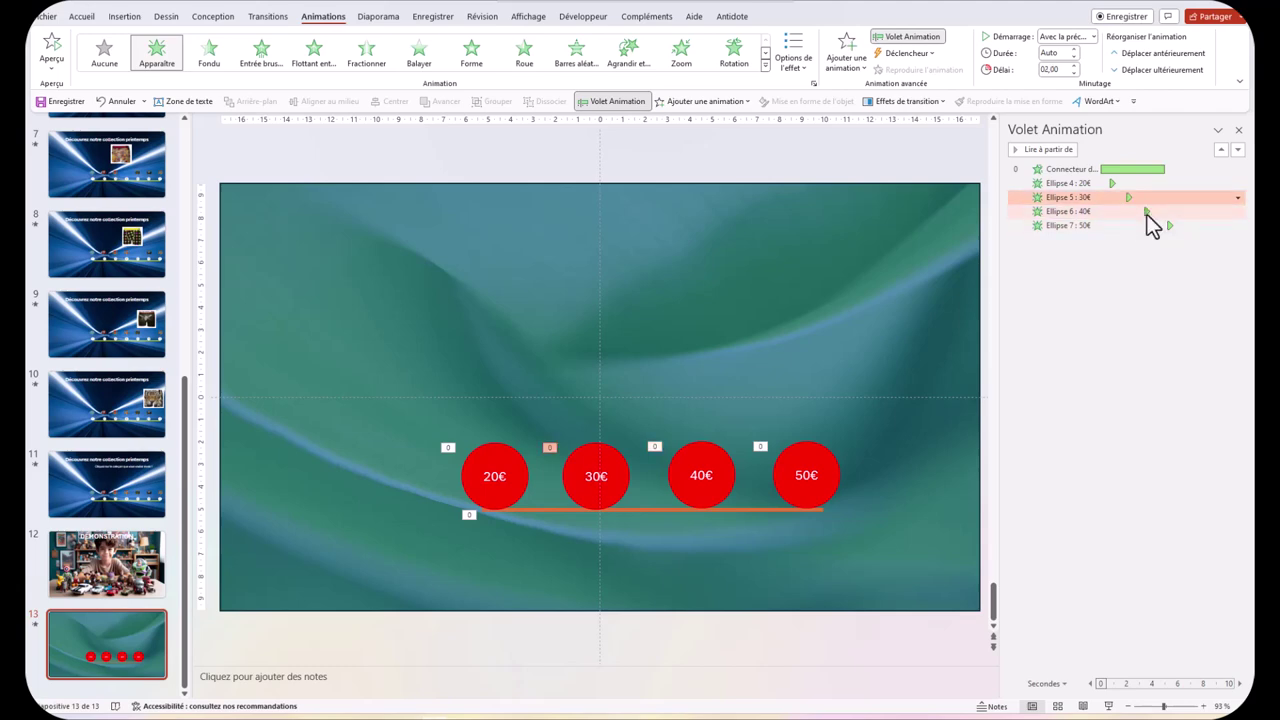
{"action": "left_click", "coordinate": [1147, 212]}
{"action": "left_click", "coordinate": [1123, 286]}
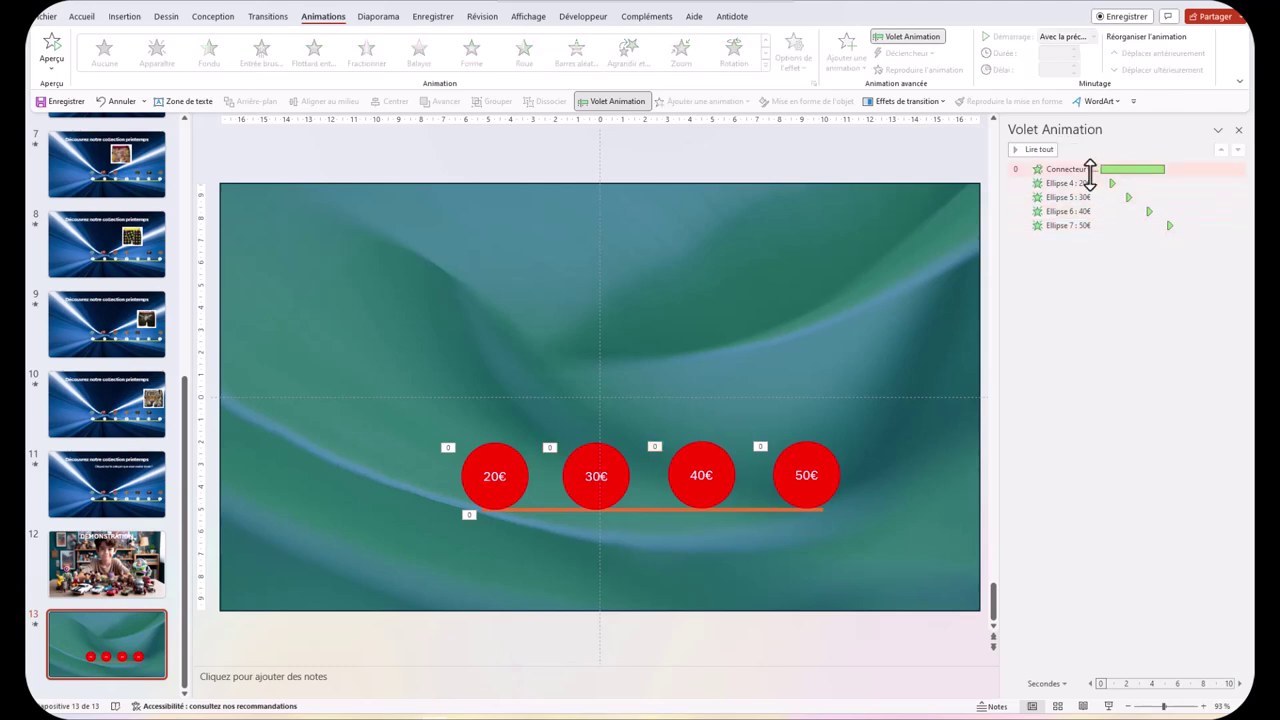
{"action": "left_click", "coordinate": [1032, 150]}
{"action": "left_click", "coordinate": [80, 648]}
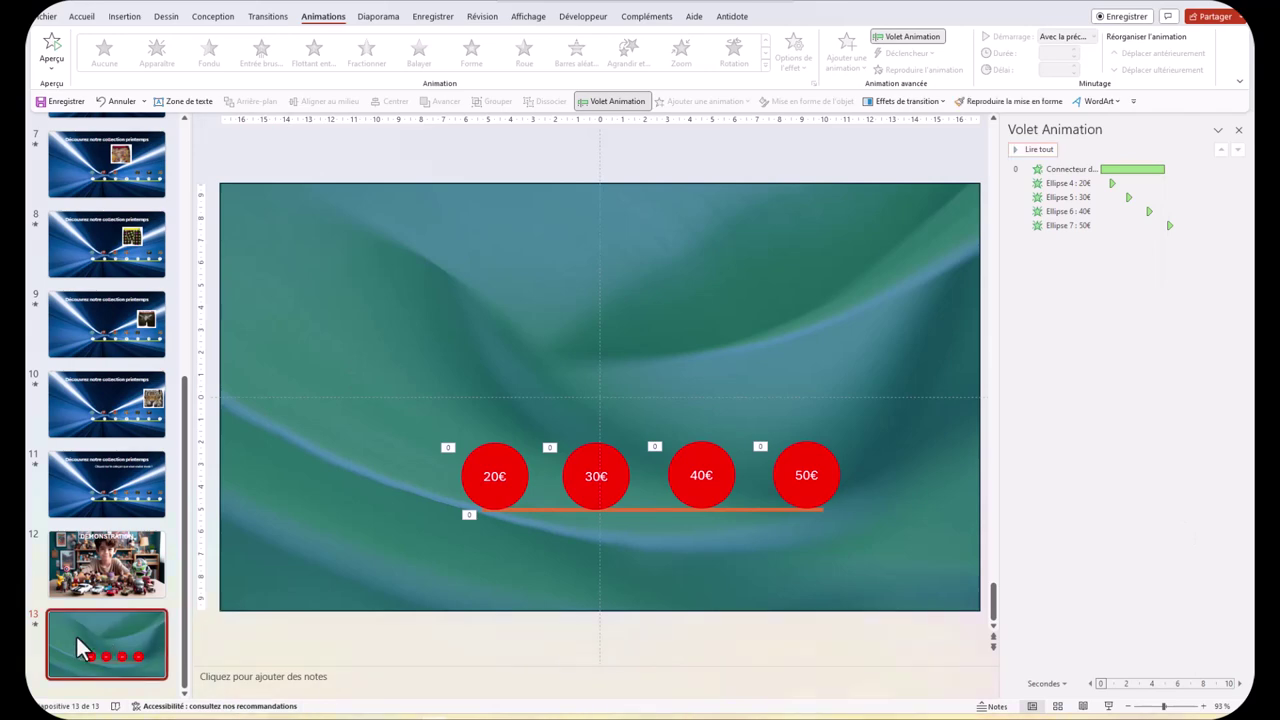
Duplicate slide 13 so an identical slide 14 follows it
{"action": "right_click", "coordinate": [81, 648]}
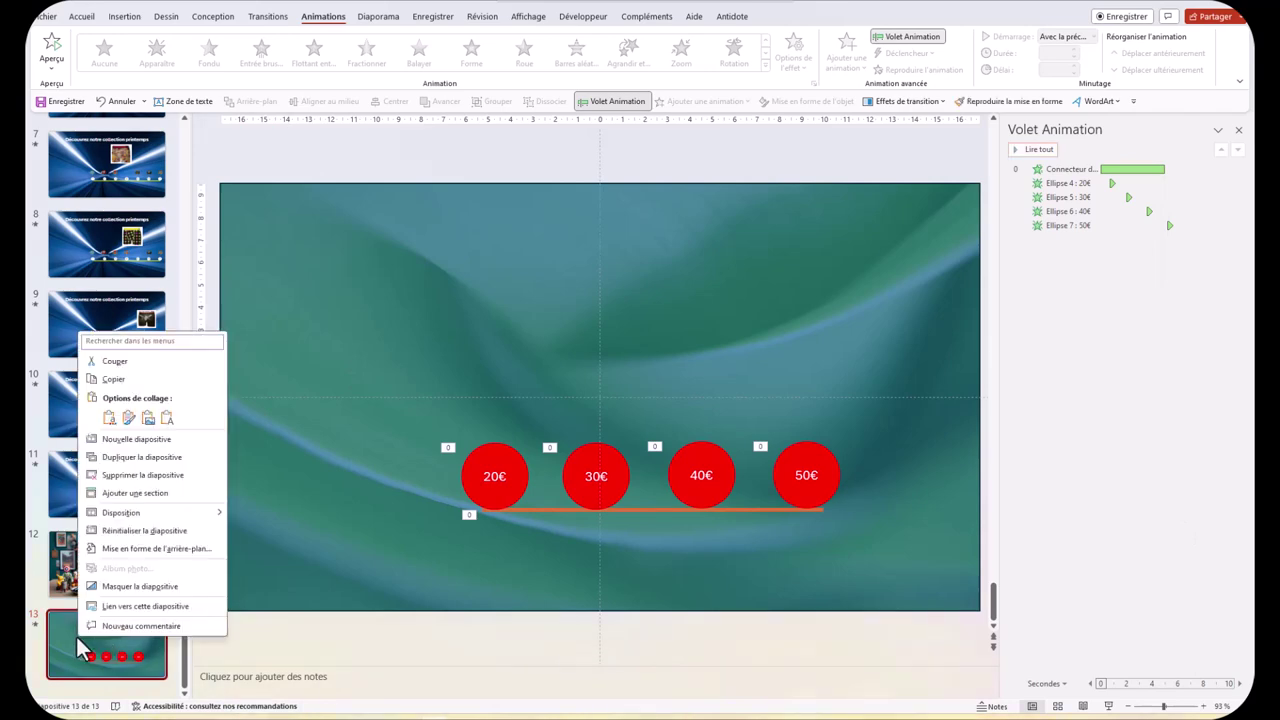
{"action": "left_click", "coordinate": [134, 460]}
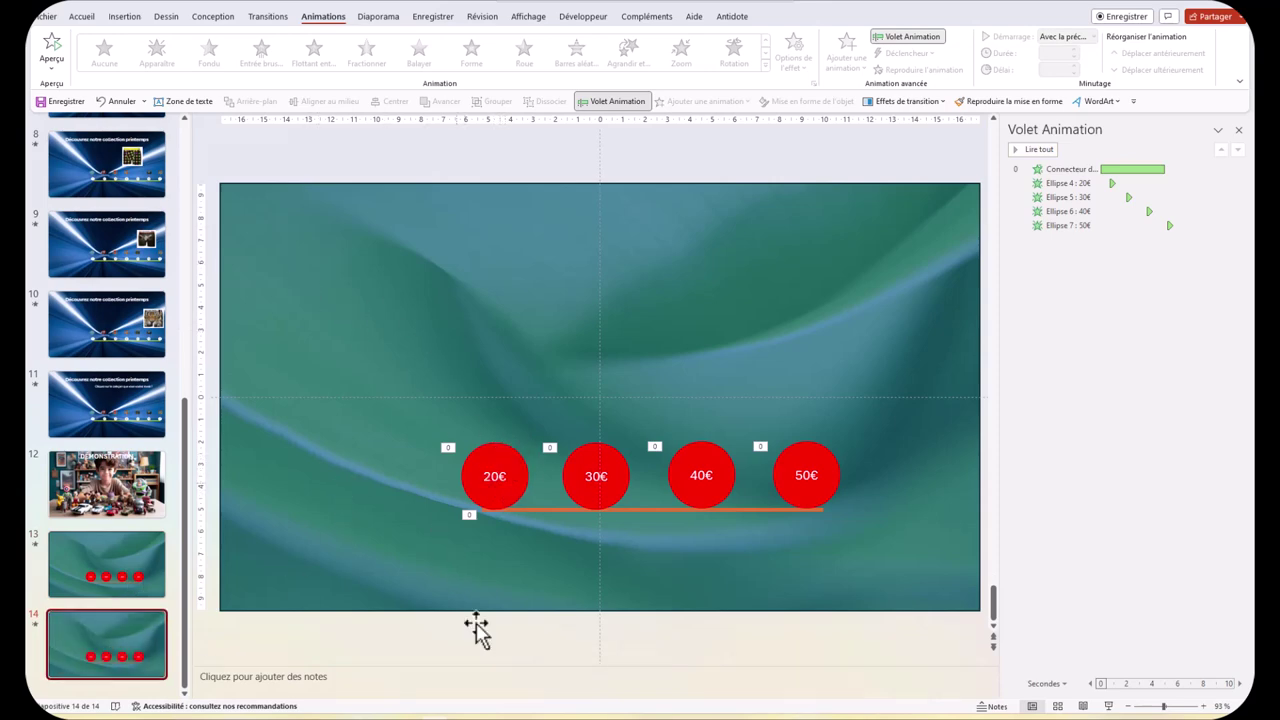
{"action": "left_click", "coordinate": [440, 674]}
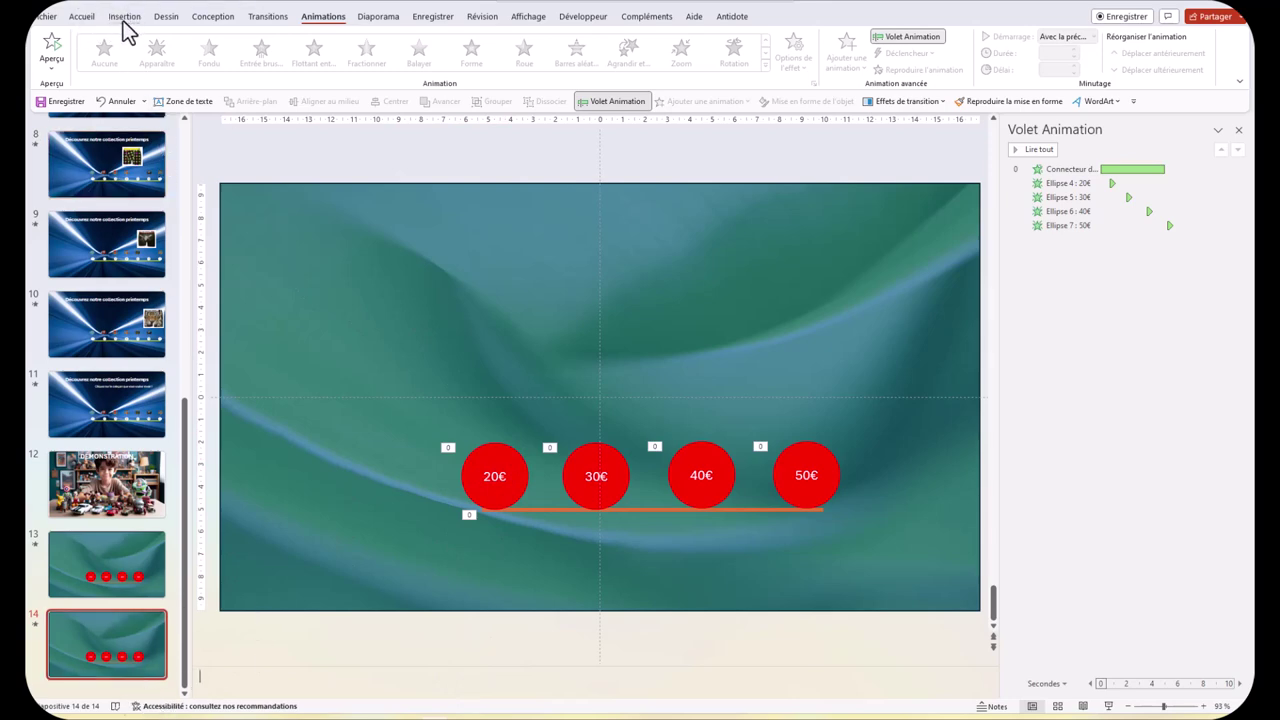
{"action": "left_click", "coordinate": [124, 17]}
Insert the apple icon found by searching 'aliments' and place it above the 20€ circle
{"action": "left_click", "coordinate": [314, 46]}
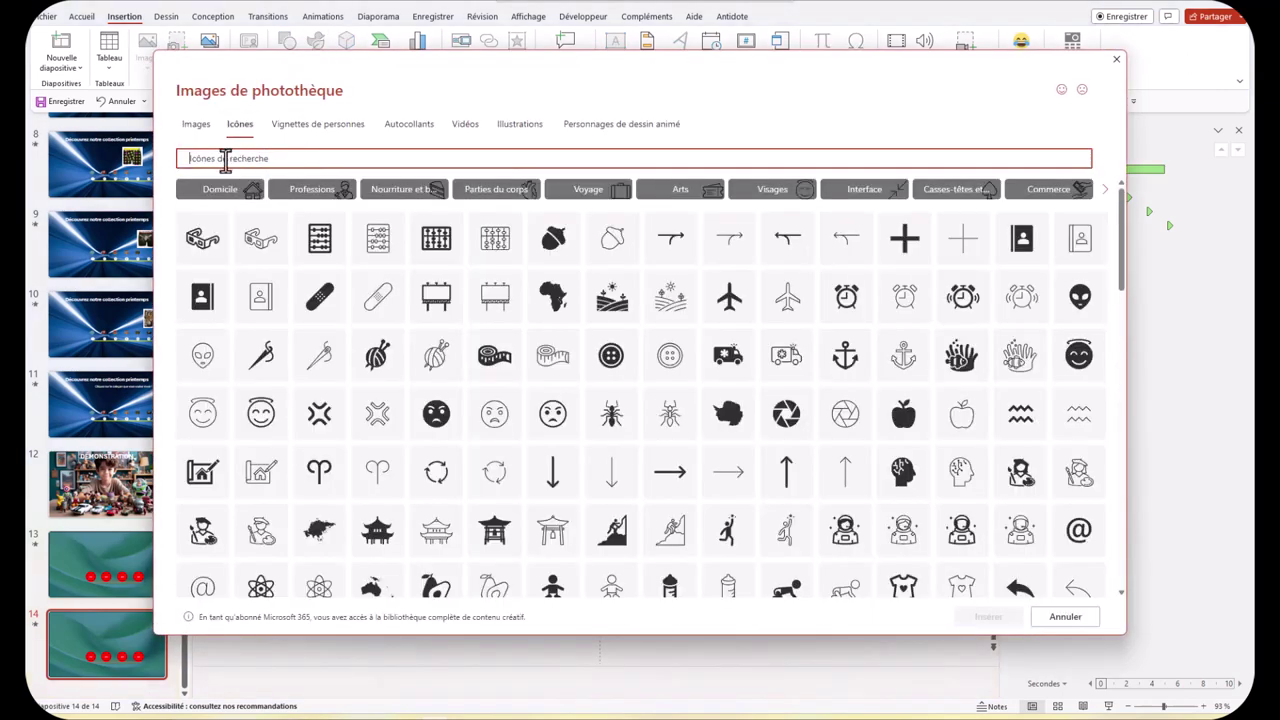
{"action": "type", "text": "alimentation"}
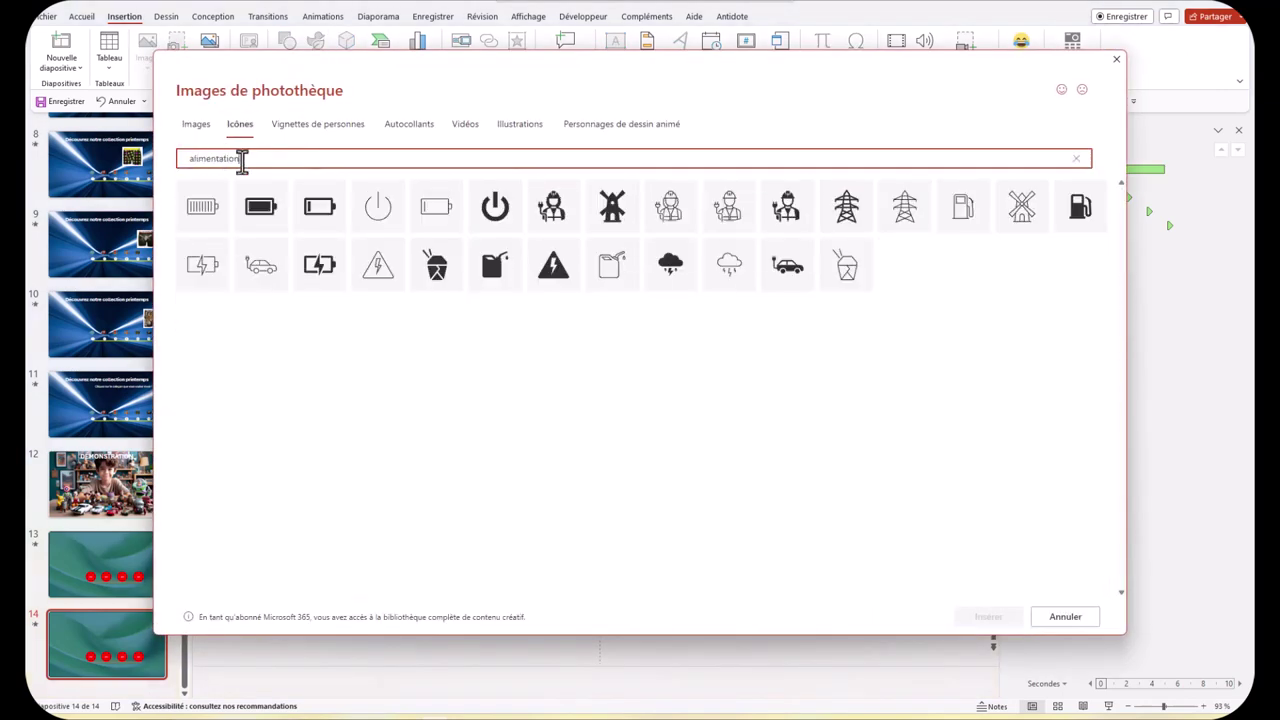
{"action": "key", "text": "BackSpace"}
{"action": "key", "text": "BackSpace"}
{"action": "key", "text": "BackSpace"}
{"action": "type", "text": "s"}
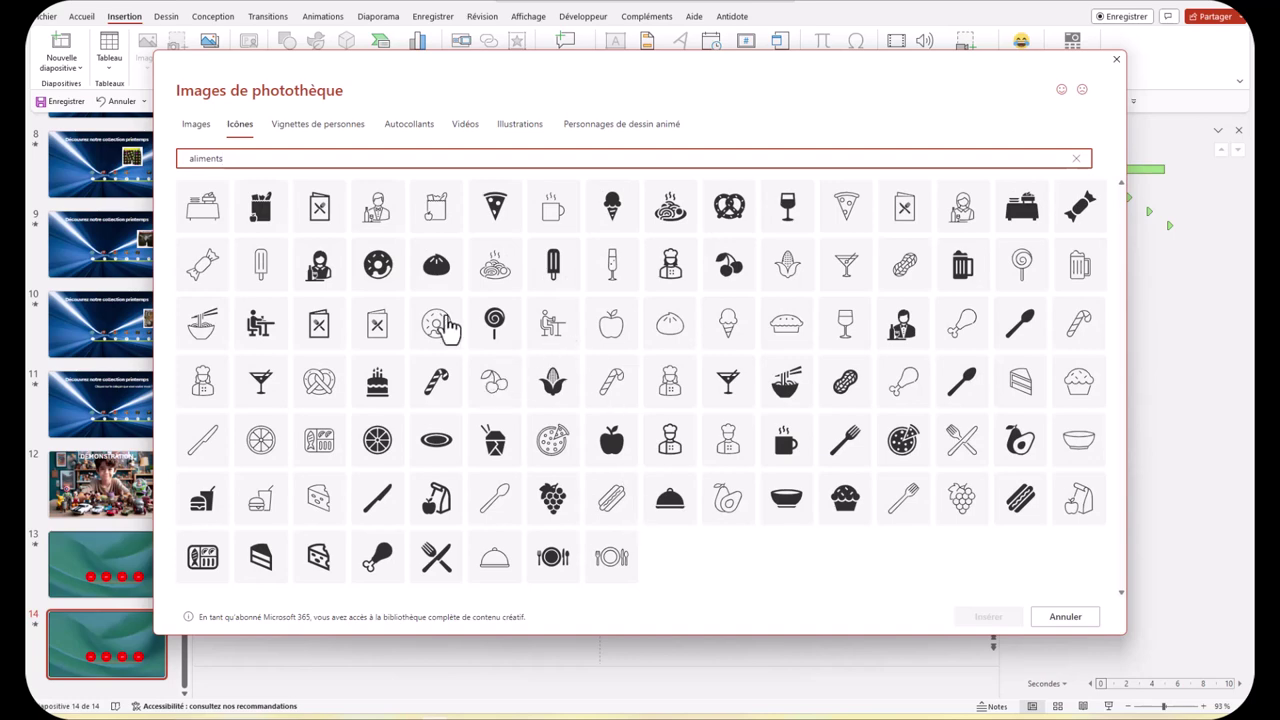
{"action": "left_click", "coordinate": [612, 437]}
{"action": "key", "text": "Return"}
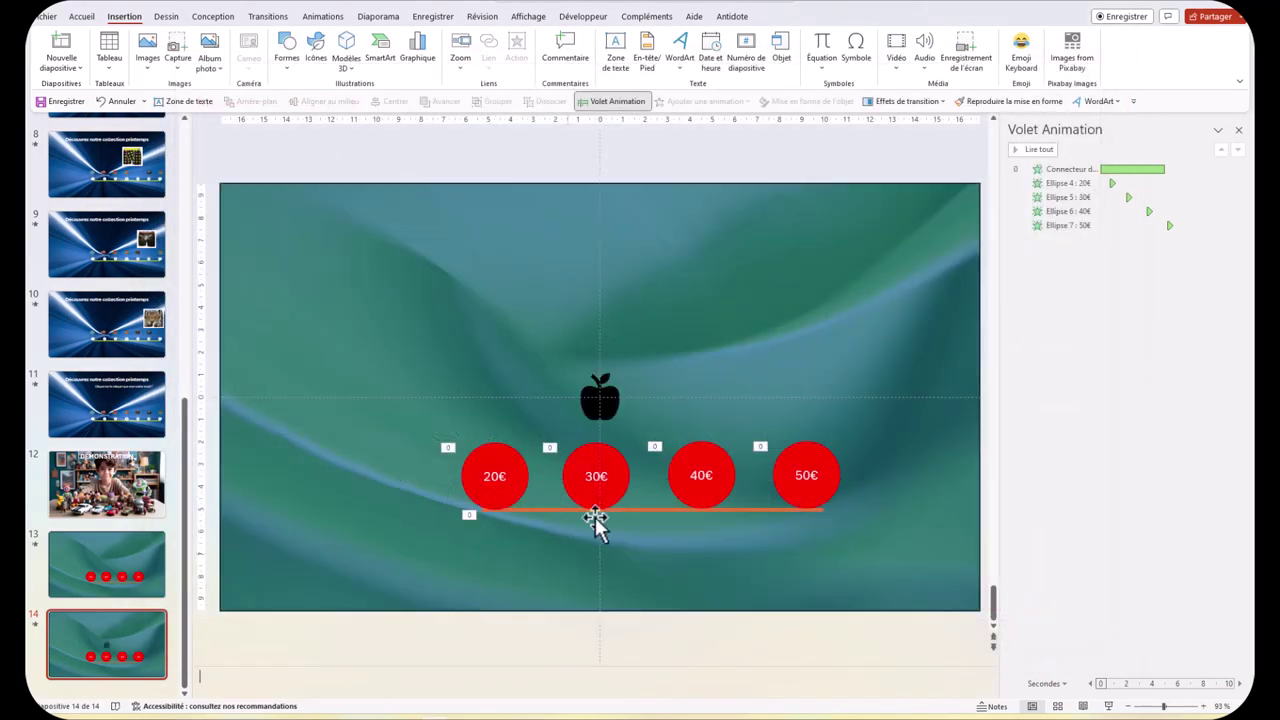
{"action": "left_click_drag", "start_coordinate": [603, 400], "coordinate": [488, 401]}
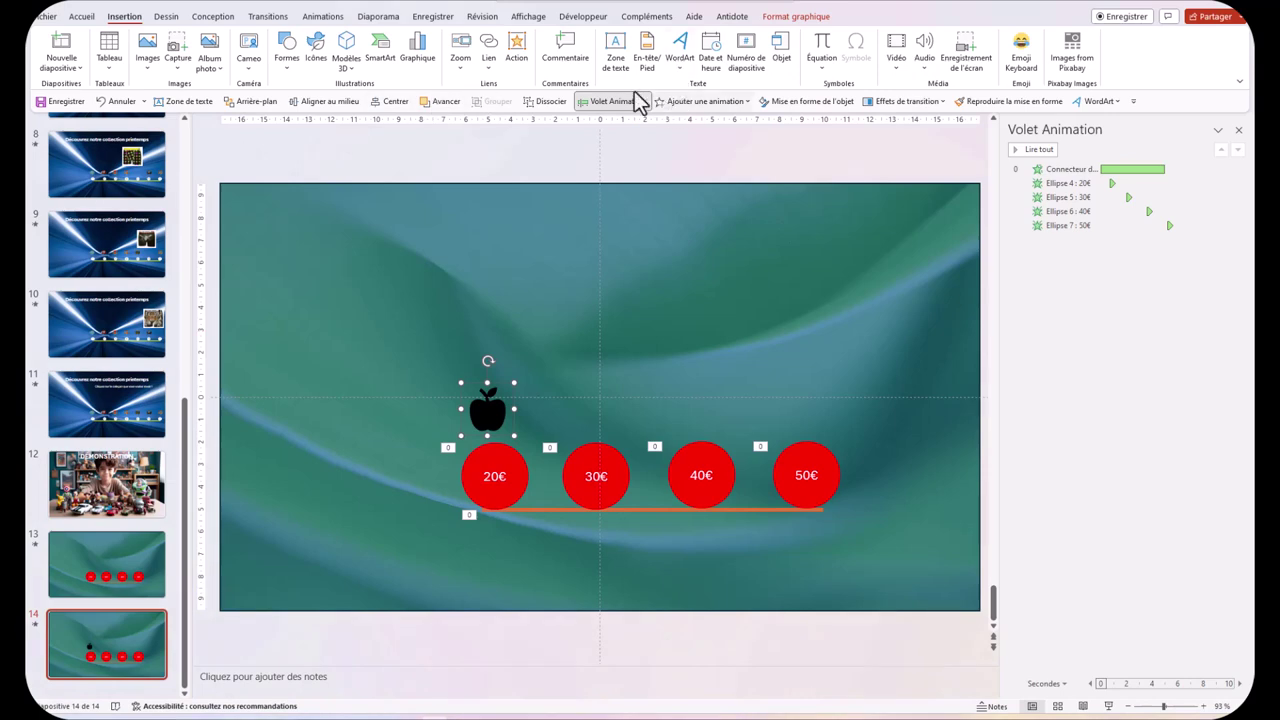
Fill the apple icon with green
{"action": "left_click", "coordinate": [788, 20]}
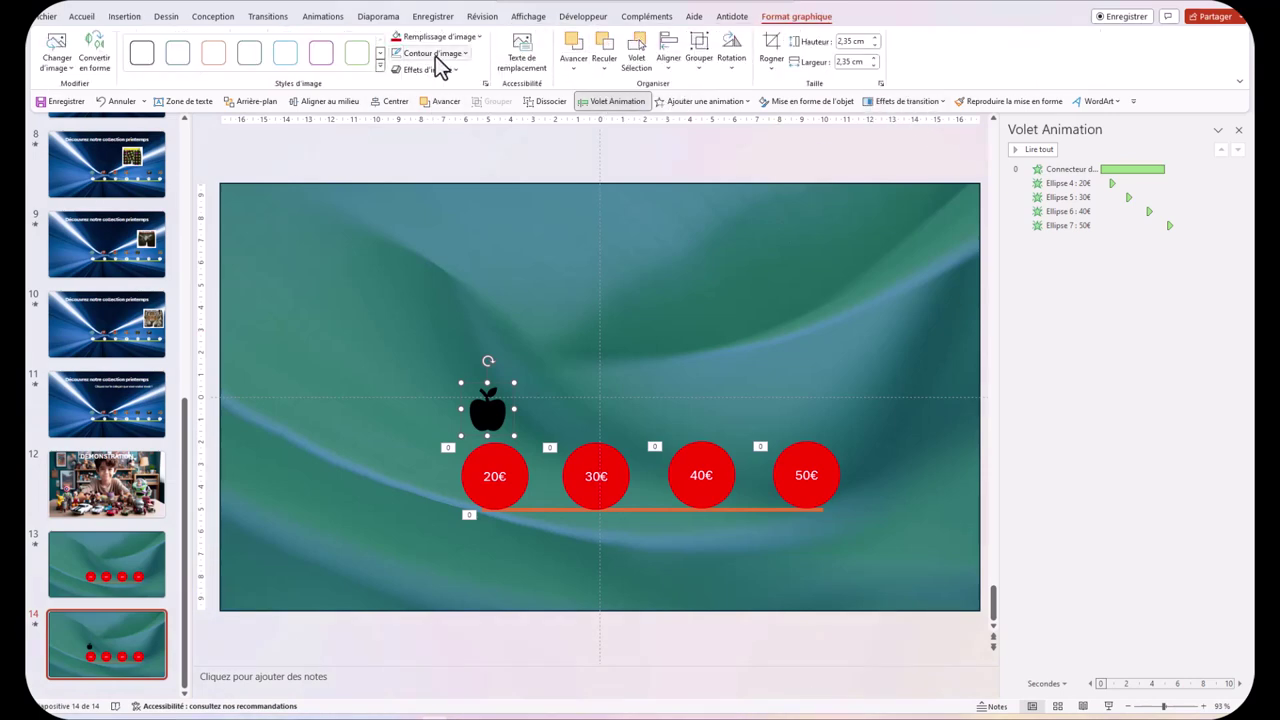
{"action": "left_click", "coordinate": [479, 37]}
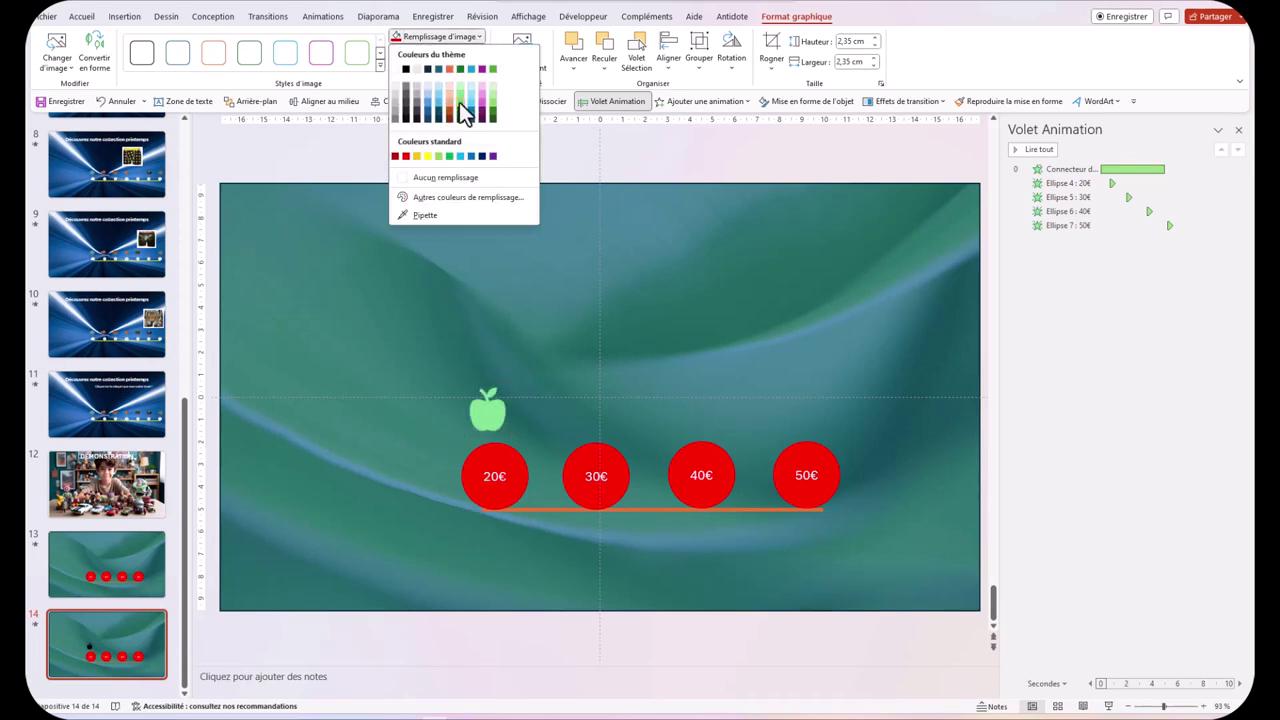
{"action": "left_click", "coordinate": [460, 104]}
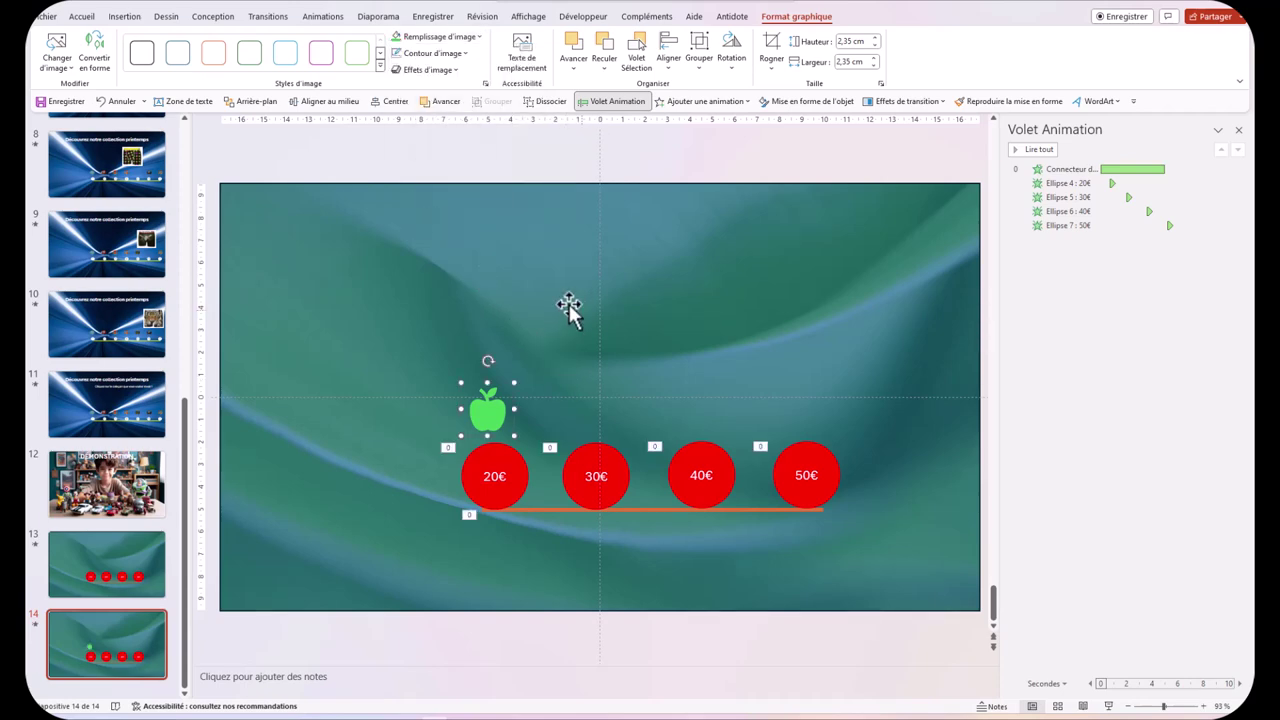
Search the icon library for 'aliments' and insert the cherries and grapes icons
{"action": "key", "text": "alt+n"}
{"action": "key", "text": "y"}
{"action": "key", "text": "1"}
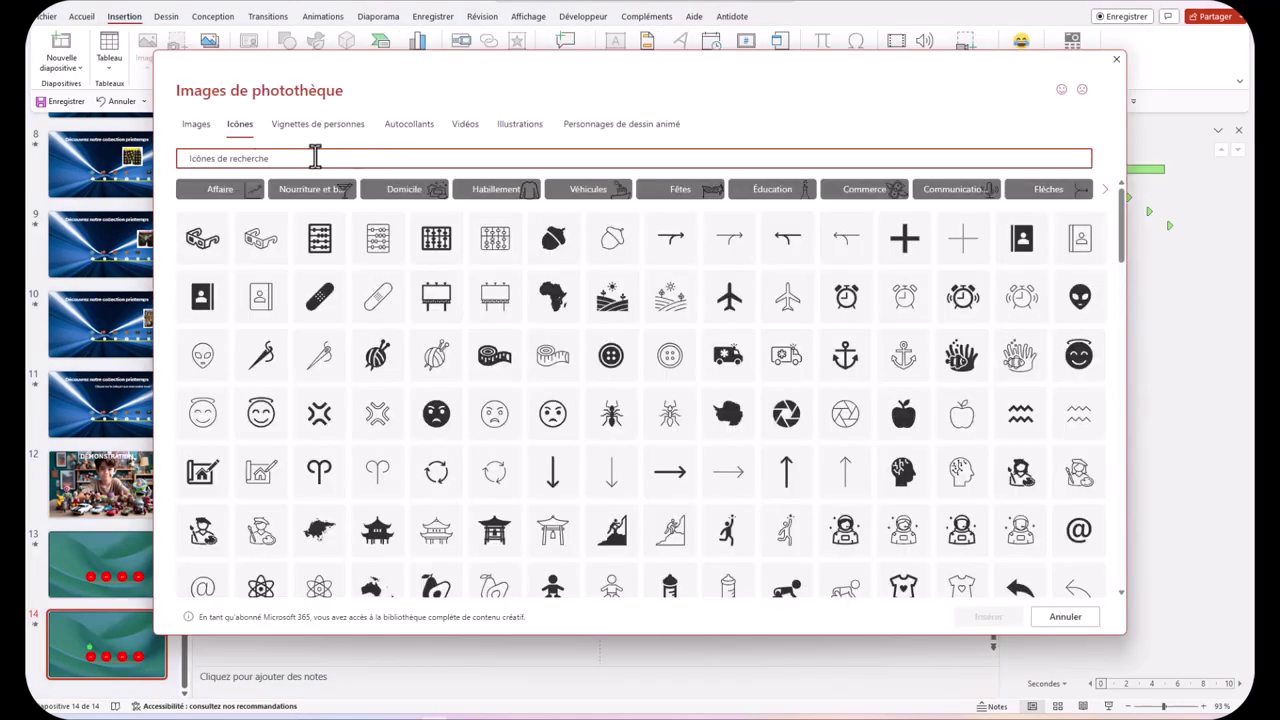
{"action": "type", "text": "aliments"}
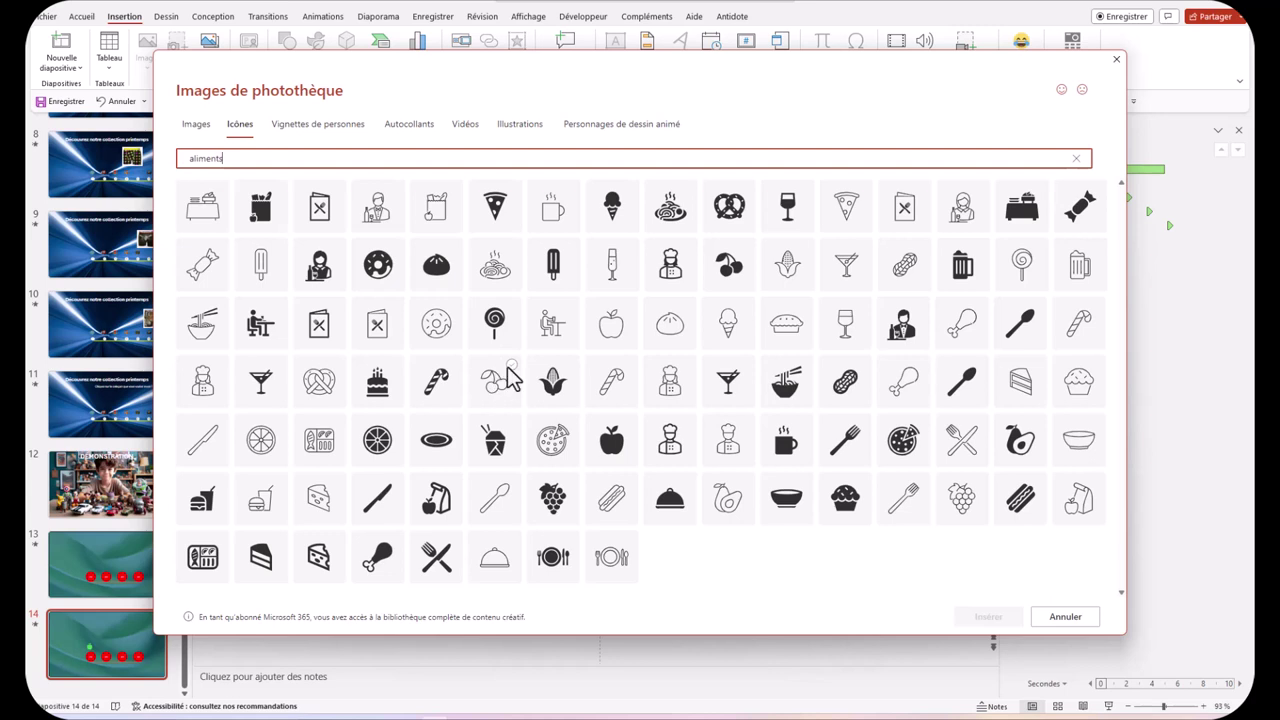
{"action": "left_click", "coordinate": [507, 377]}
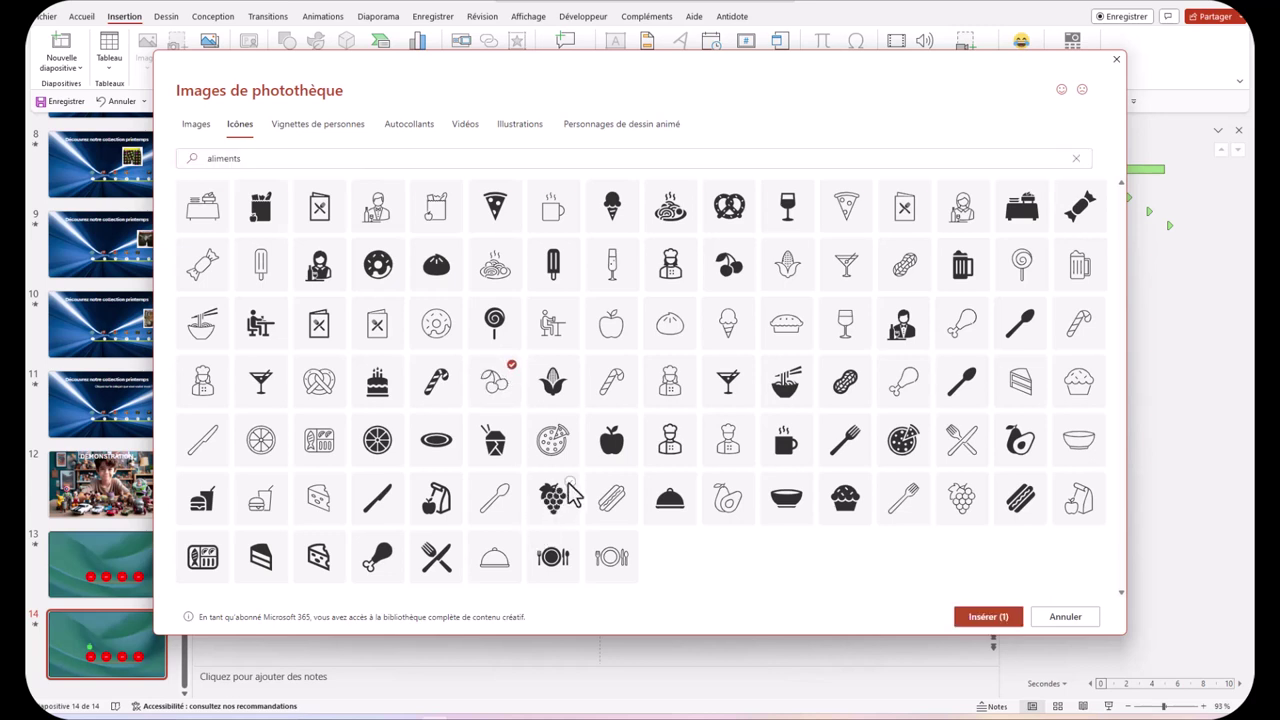
{"action": "left_click", "coordinate": [567, 487]}
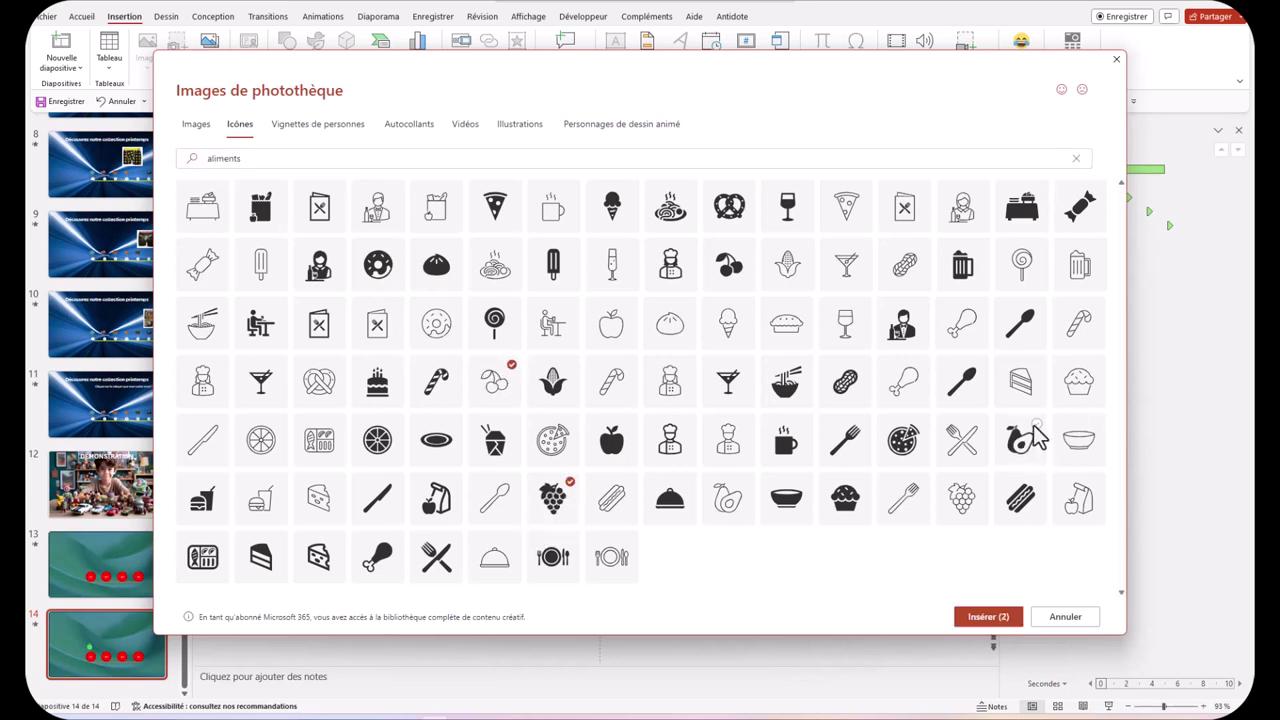
{"action": "left_click", "coordinate": [988, 617]}
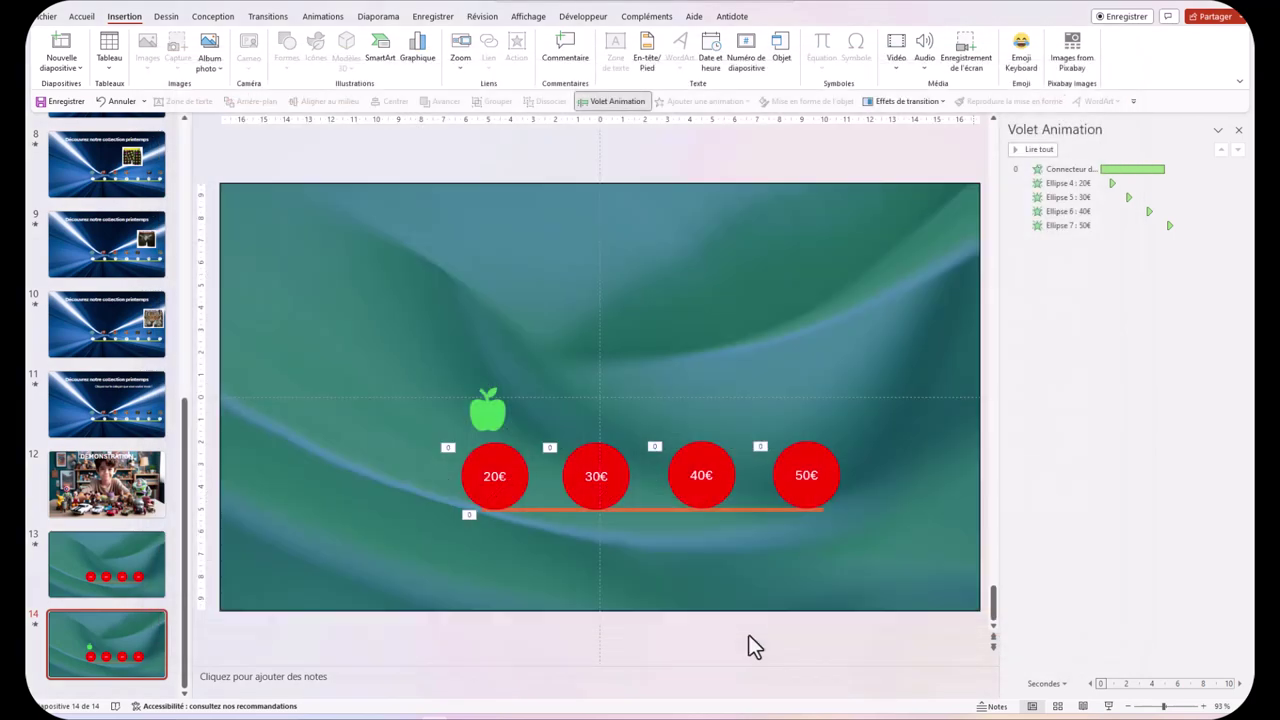
Place the grapes above 50€ and the avocado above 40€, nudge the apple up, then open the cherries' fill colours
{"action": "left_click", "coordinate": [823, 286]}
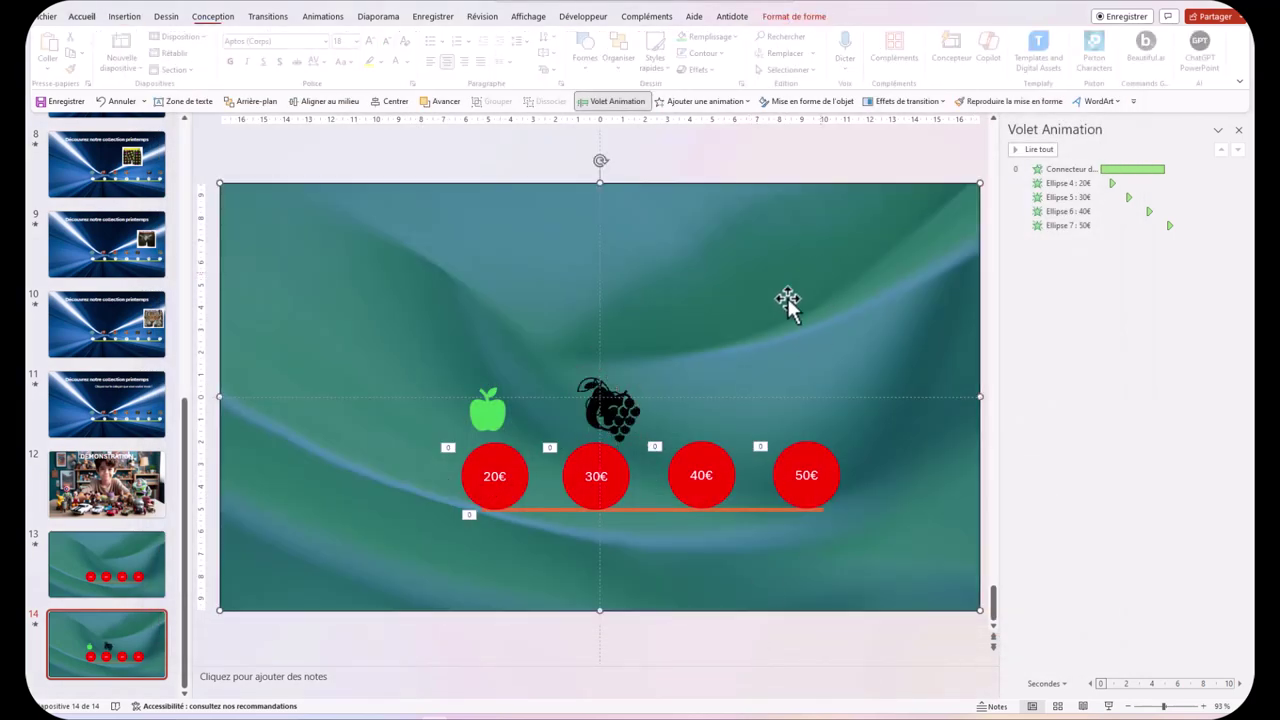
{"action": "left_click", "coordinate": [629, 414]}
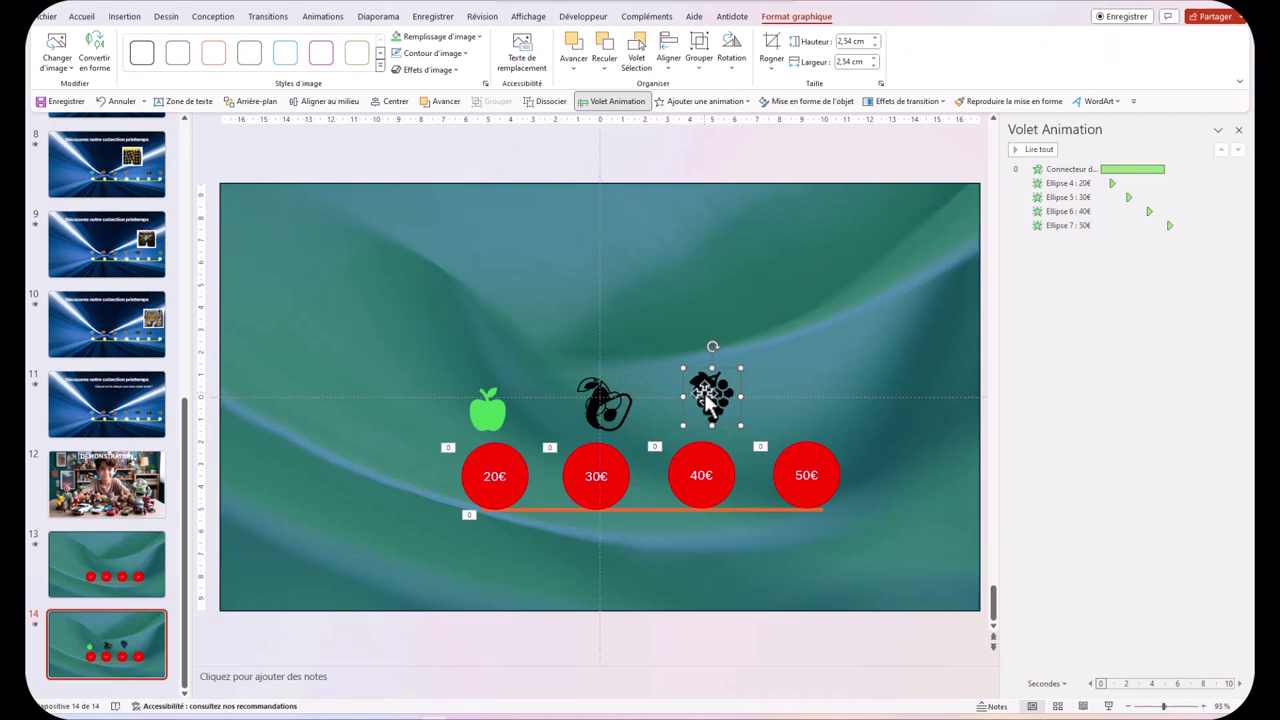
{"action": "mouse_move", "coordinate": [715, 395]}
{"action": "left_mouse_down"}
{"action": "mouse_move", "coordinate": [785, 375]}
{"action": "mouse_move", "coordinate": [797, 396]}
{"action": "left_mouse_up"}
{"action": "left_click_drag", "start_coordinate": [487, 420], "coordinate": [483, 397]}
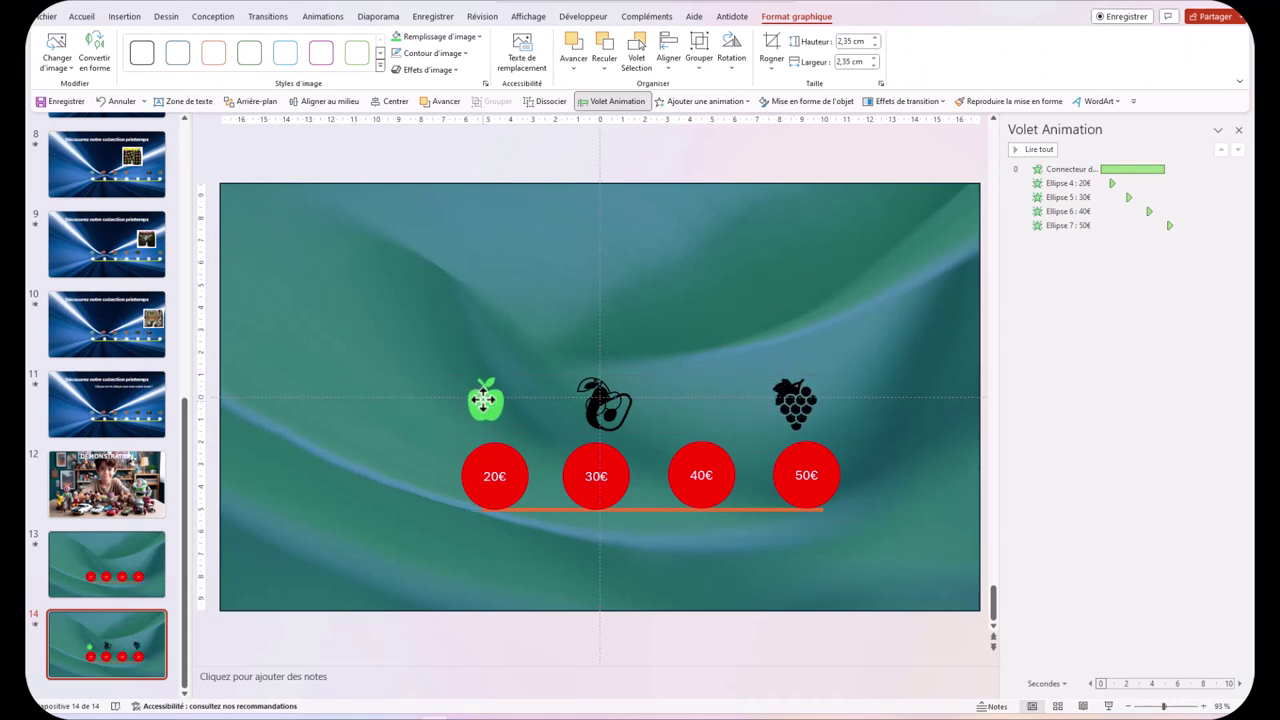
{"action": "left_click_drag", "start_coordinate": [607, 402], "coordinate": [692, 397]}
{"action": "left_click", "coordinate": [600, 400]}
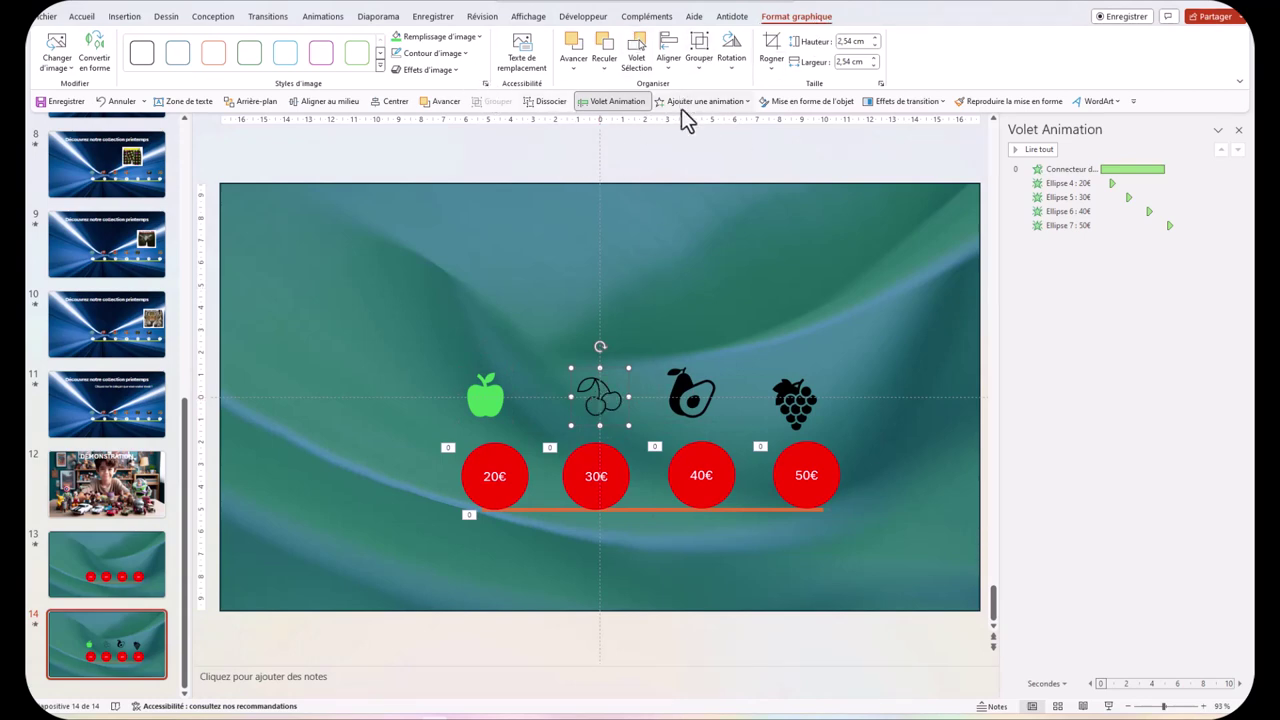
{"action": "left_click", "coordinate": [462, 37]}
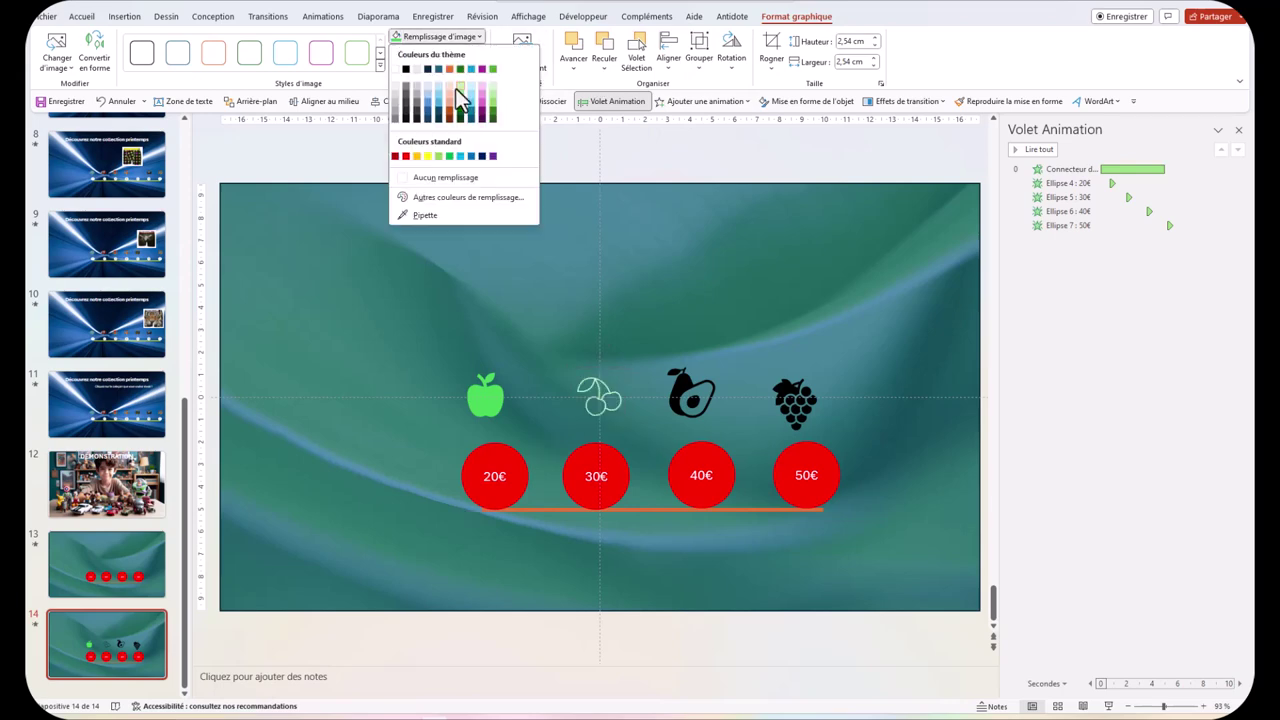
Fill the cherries red and give the avocado a custom bright yellow
{"action": "left_click", "coordinate": [412, 163]}
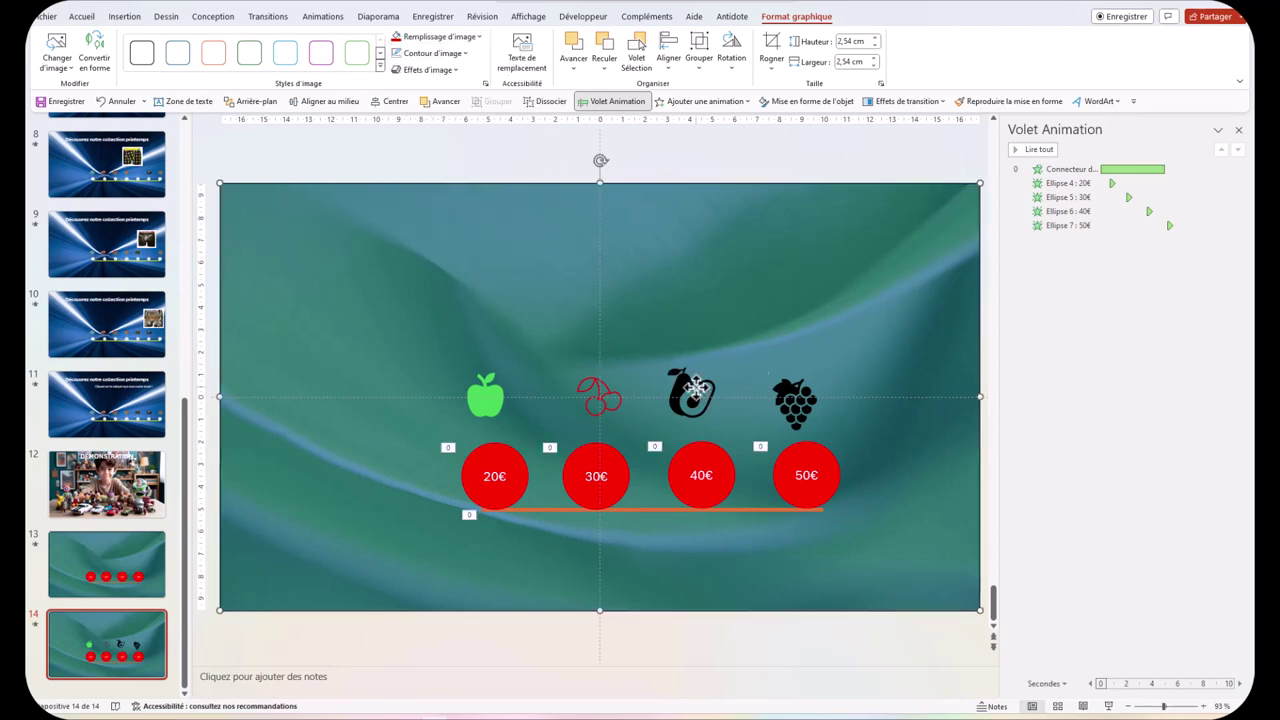
{"action": "left_click", "coordinate": [712, 388]}
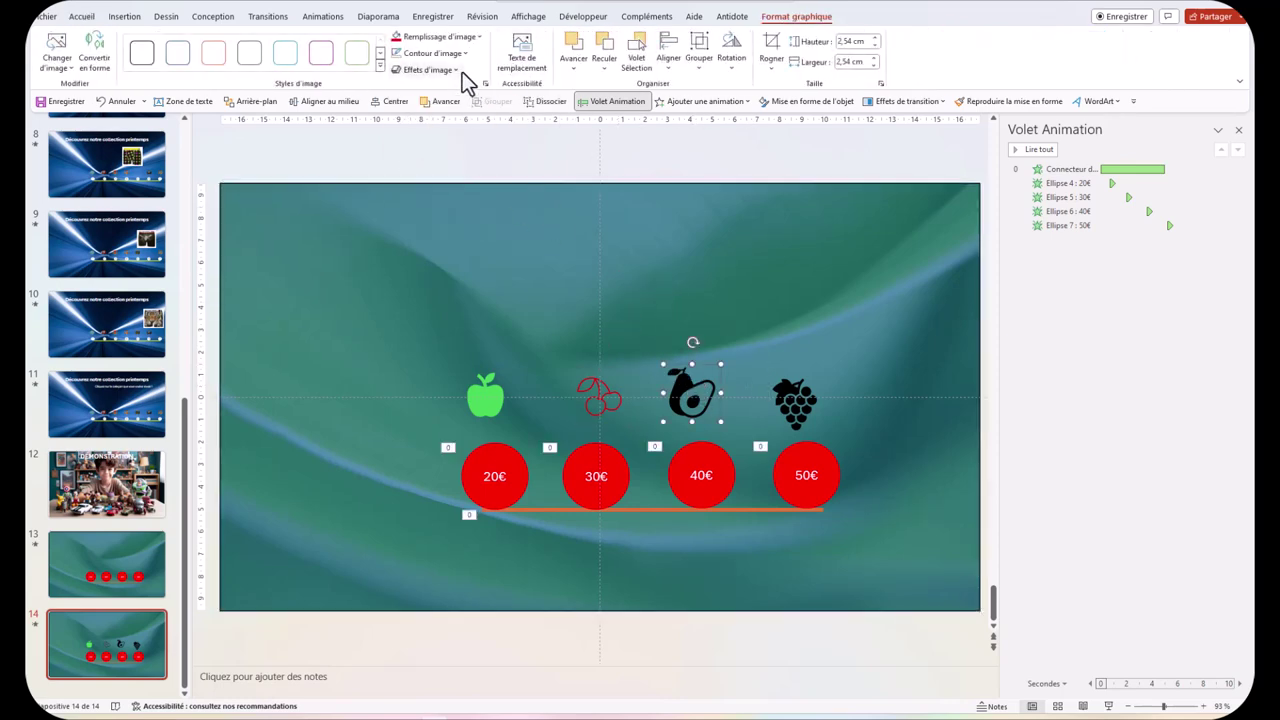
{"action": "left_click", "coordinate": [479, 37]}
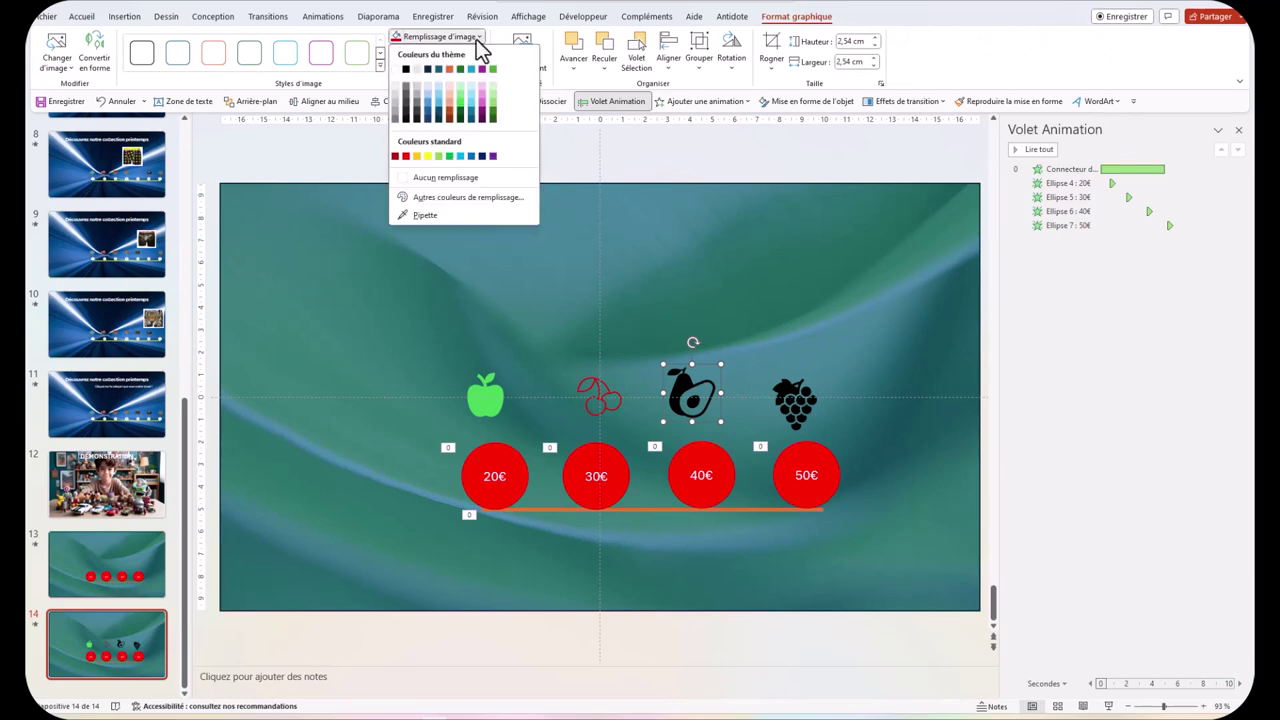
{"action": "left_click", "coordinate": [417, 156]}
{"action": "left_click", "coordinate": [479, 37]}
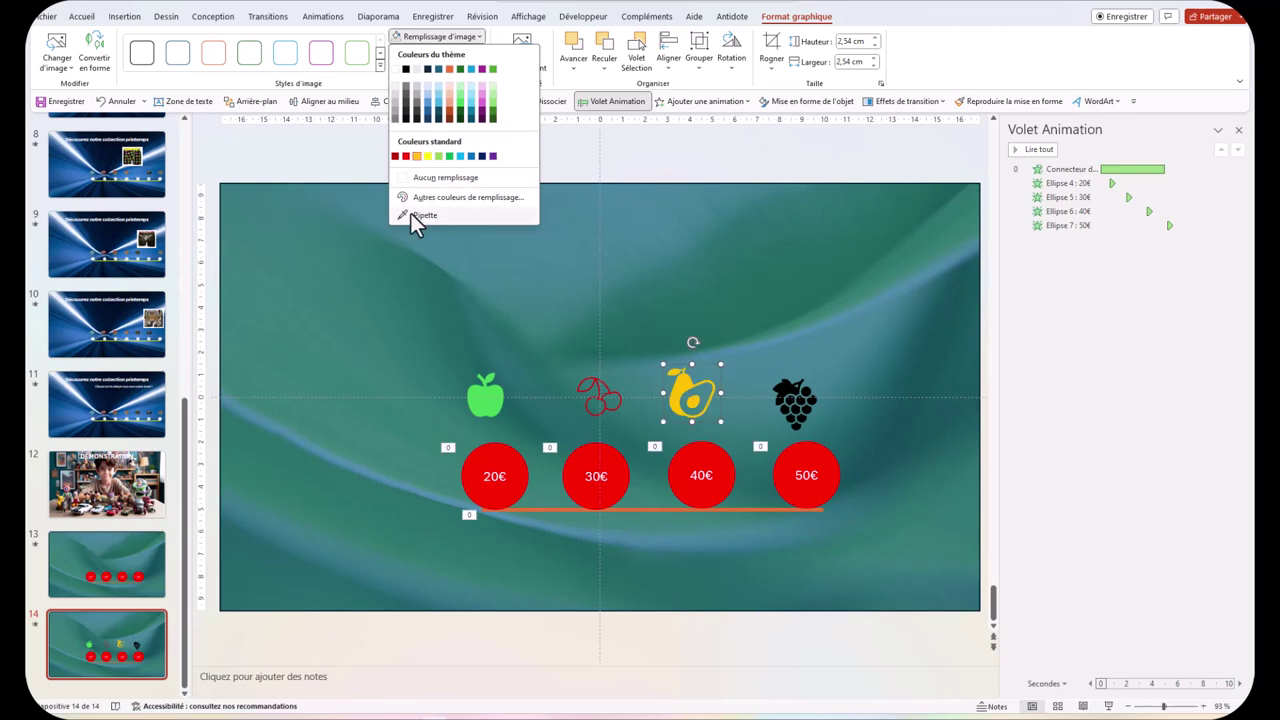
{"action": "key", "text": "Escape"}
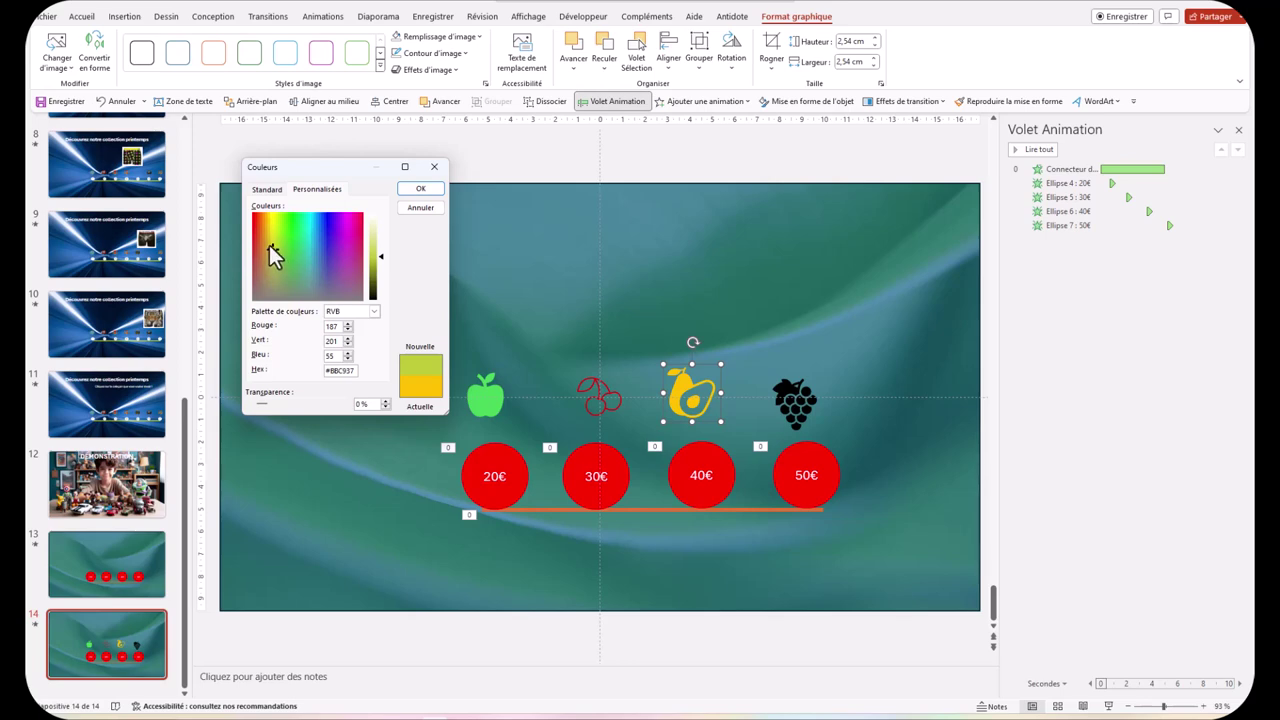
{"action": "left_click_drag", "start_coordinate": [270, 246], "coordinate": [269, 241]}
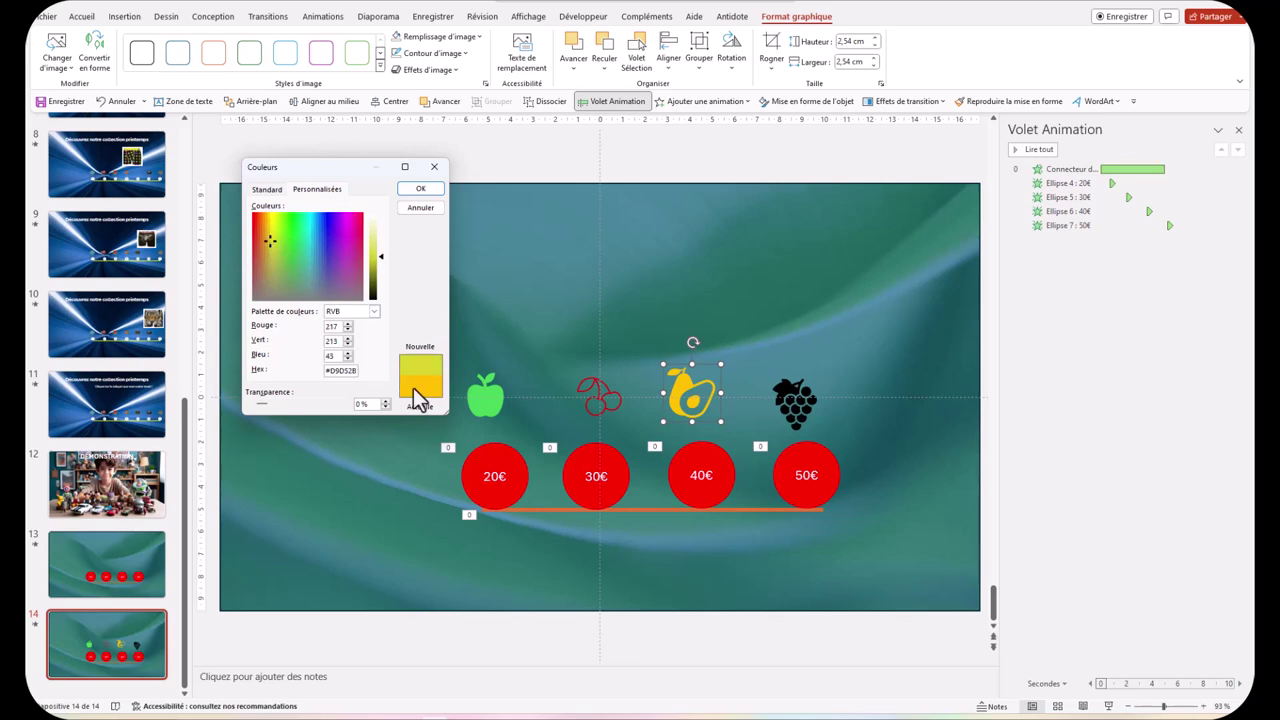
{"action": "left_click", "coordinate": [421, 190]}
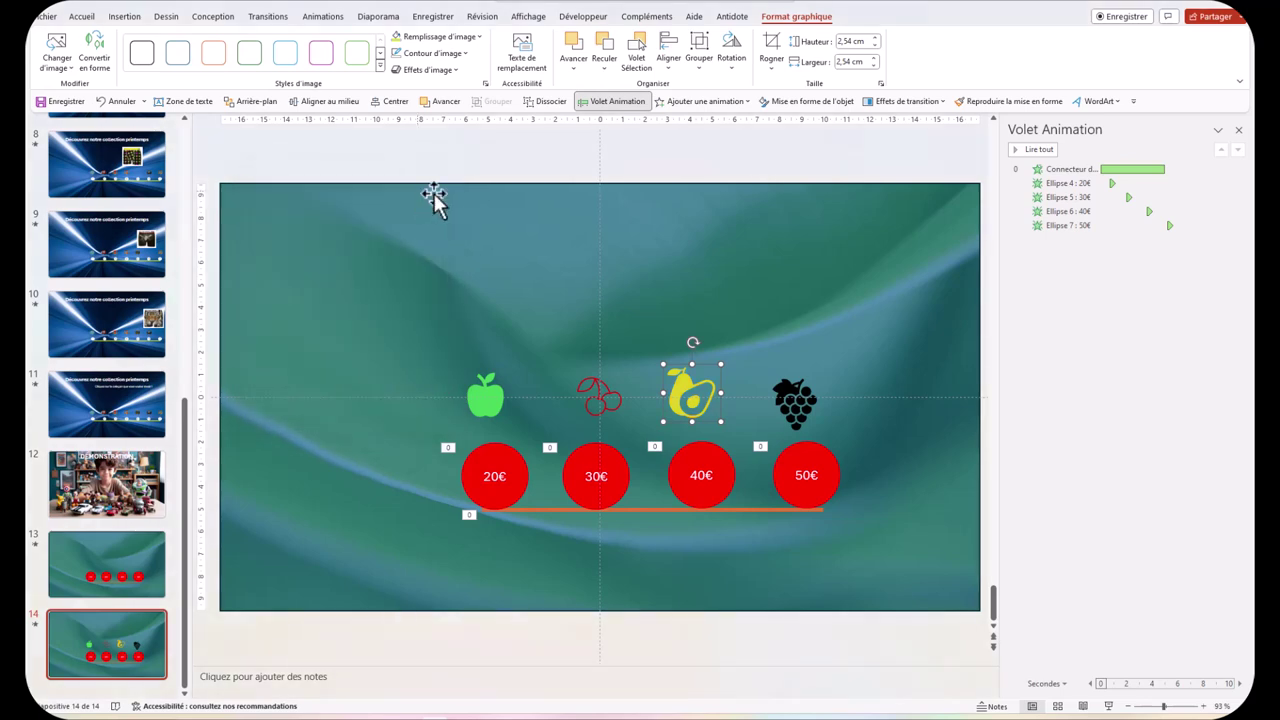
Fill the grapes with a purple from the custom colour mixer
{"action": "left_click", "coordinate": [792, 404]}
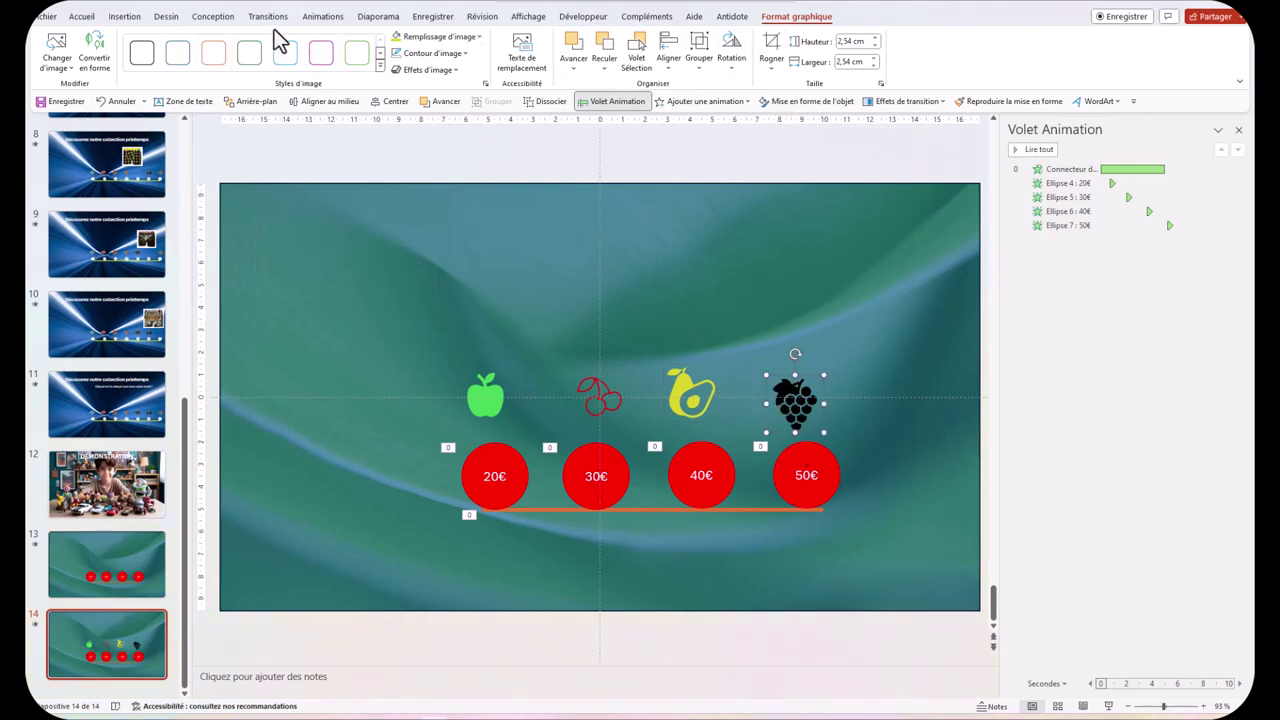
{"action": "left_click", "coordinate": [479, 37]}
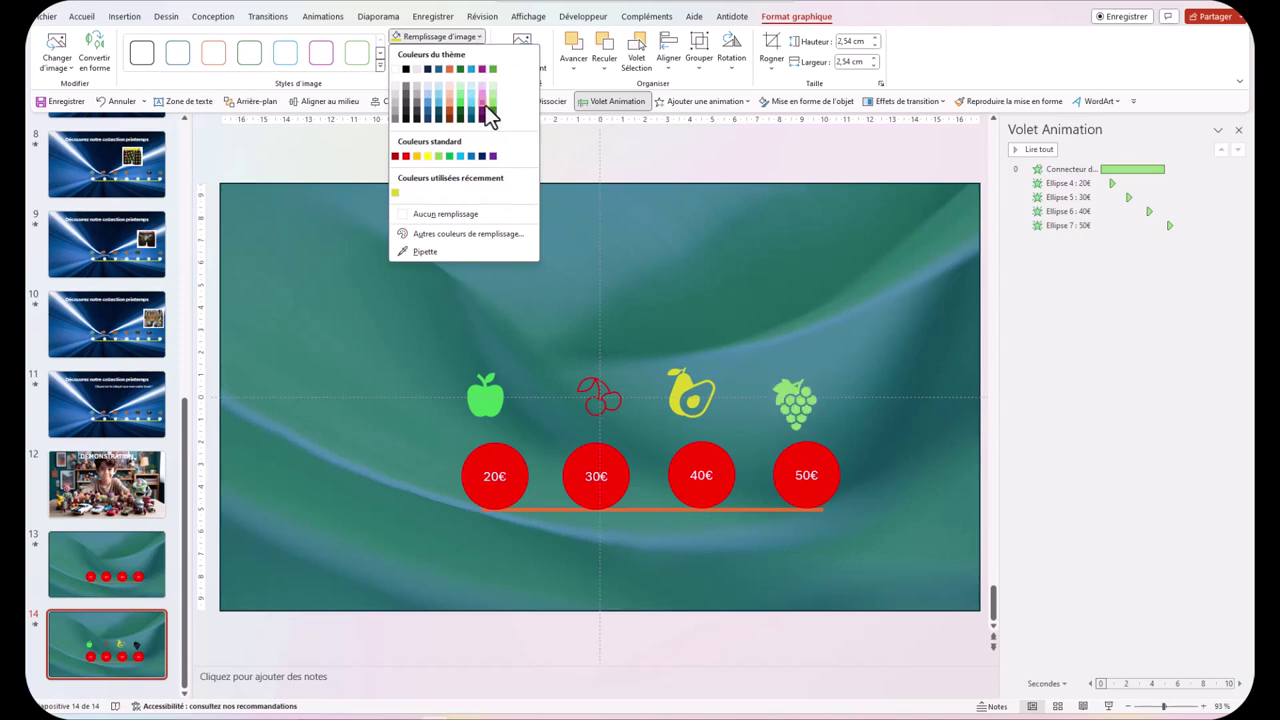
{"action": "left_click", "coordinate": [431, 236]}
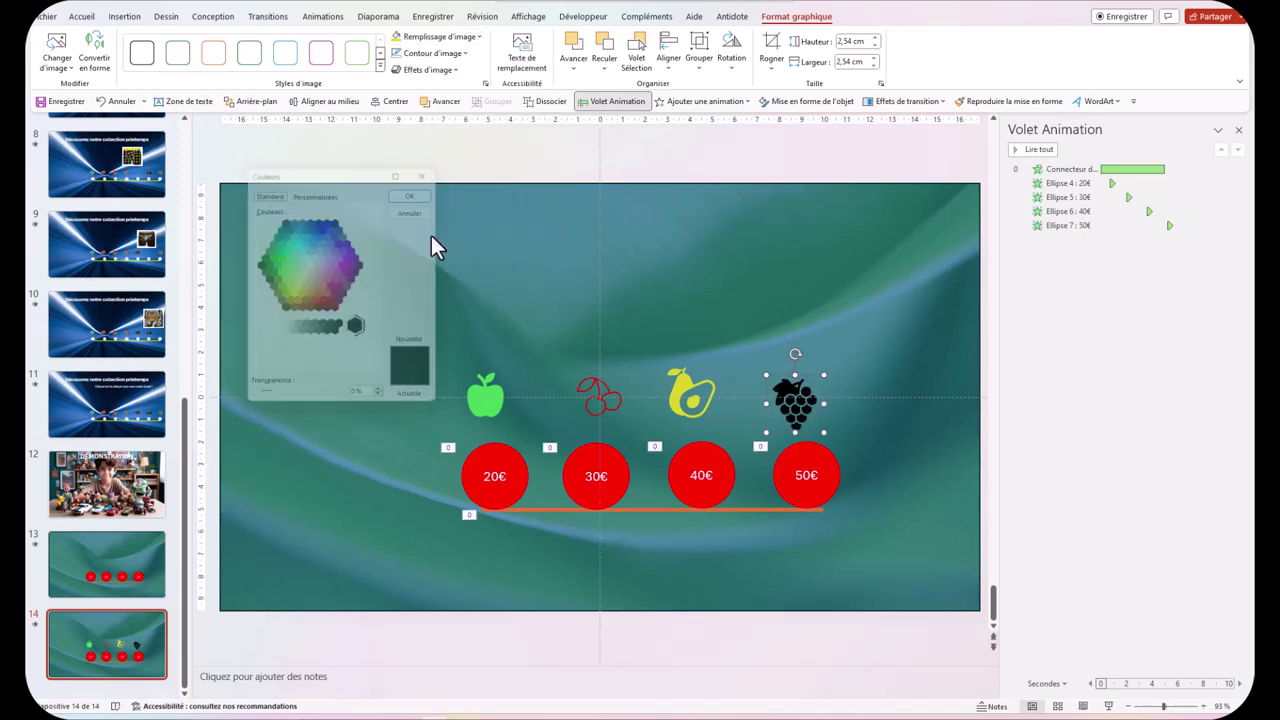
{"action": "left_click", "coordinate": [349, 256]}
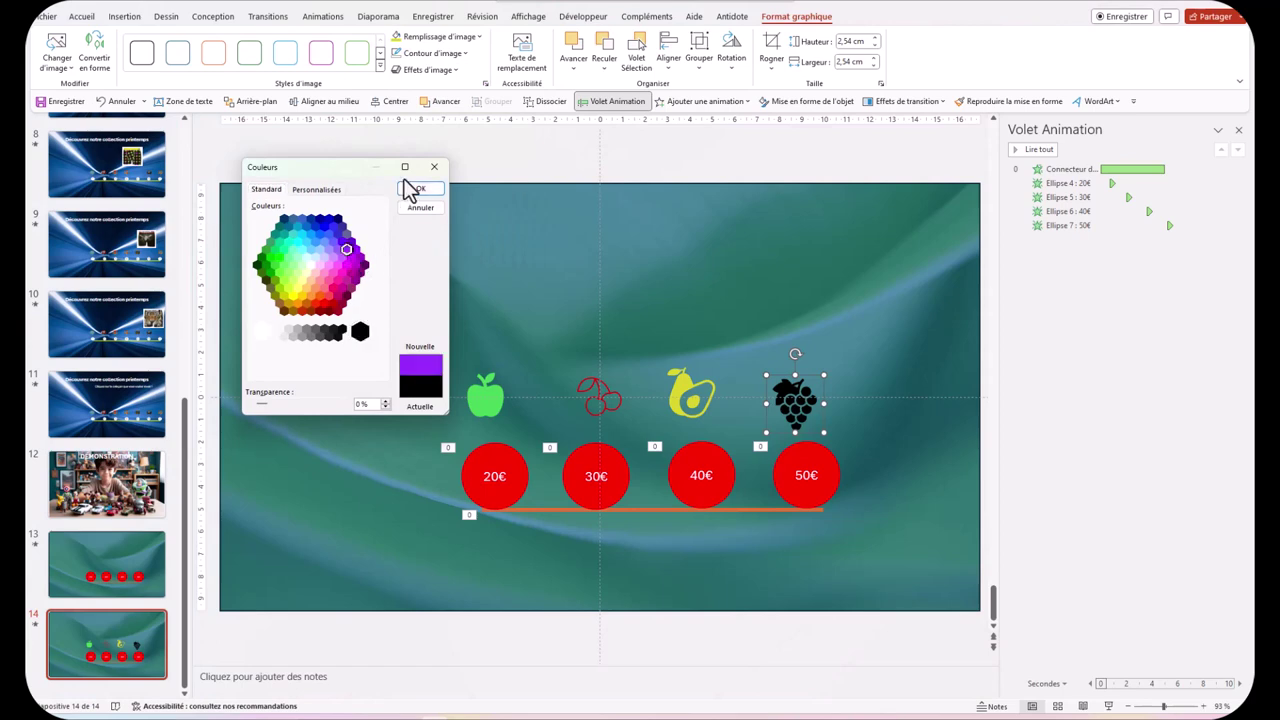
{"action": "left_click", "coordinate": [420, 189]}
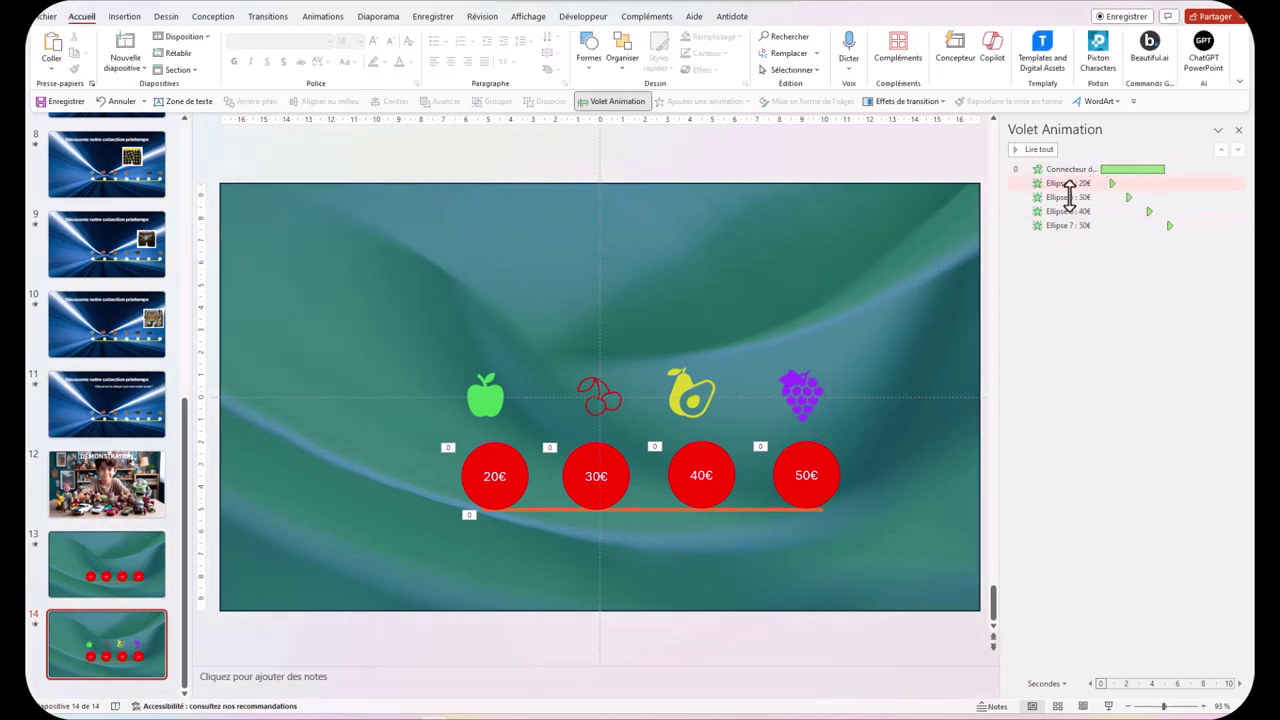
Try selecting the four fruit icons together, dropping background objects from the selection
{"action": "left_click", "coordinate": [472, 397]}
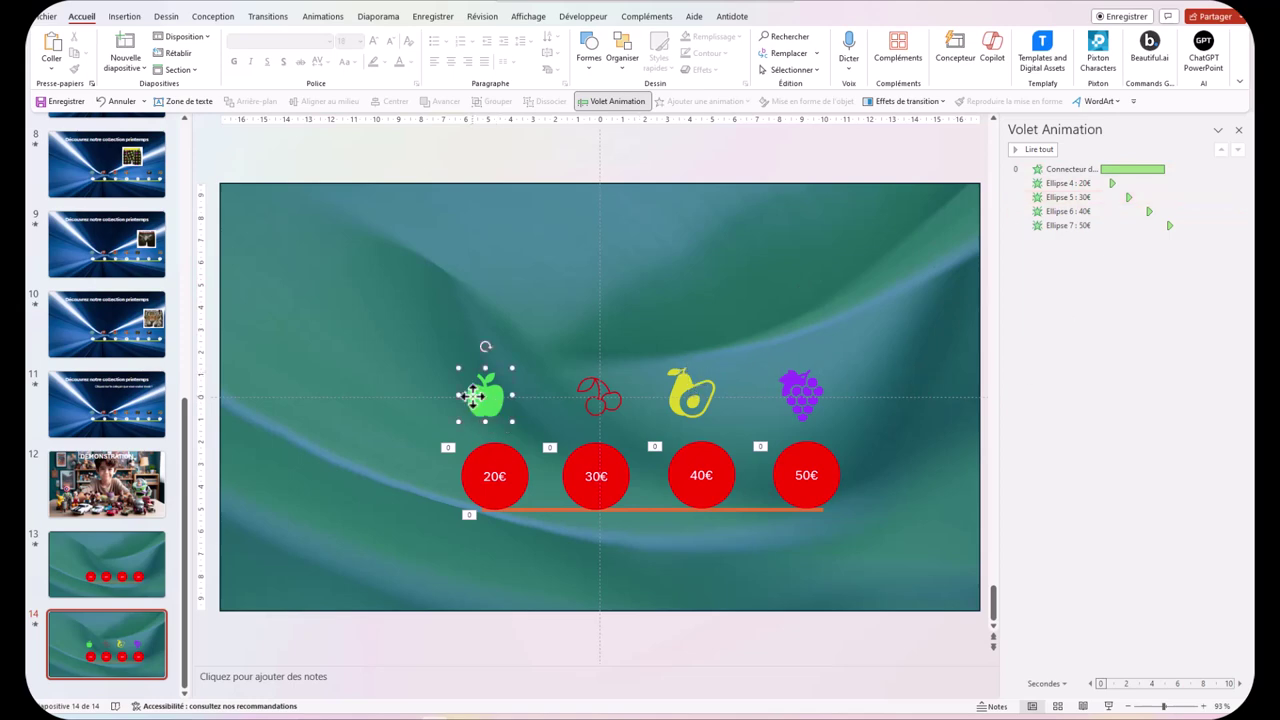
{"action": "left_click", "coordinate": [596, 397], "text": "ctrl"}
{"action": "left_click", "coordinate": [690, 395], "text": "ctrl"}
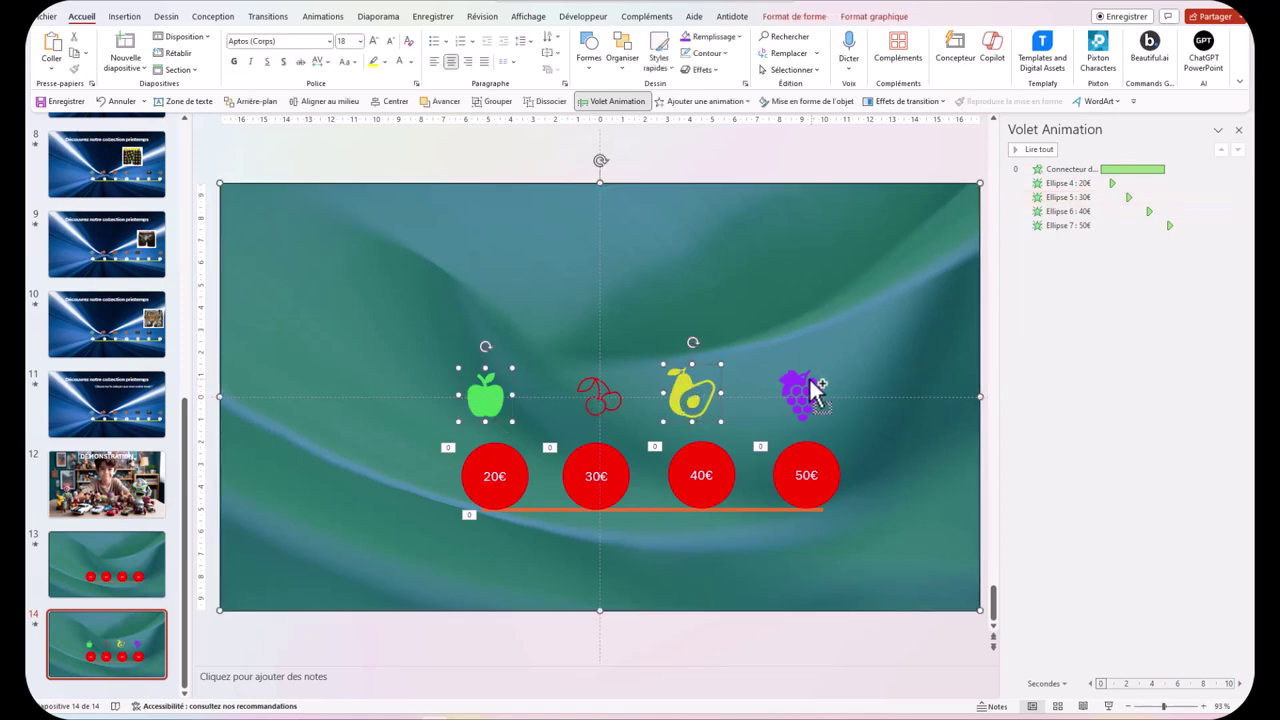
{"action": "left_click", "coordinate": [597, 398], "text": "ctrl"}
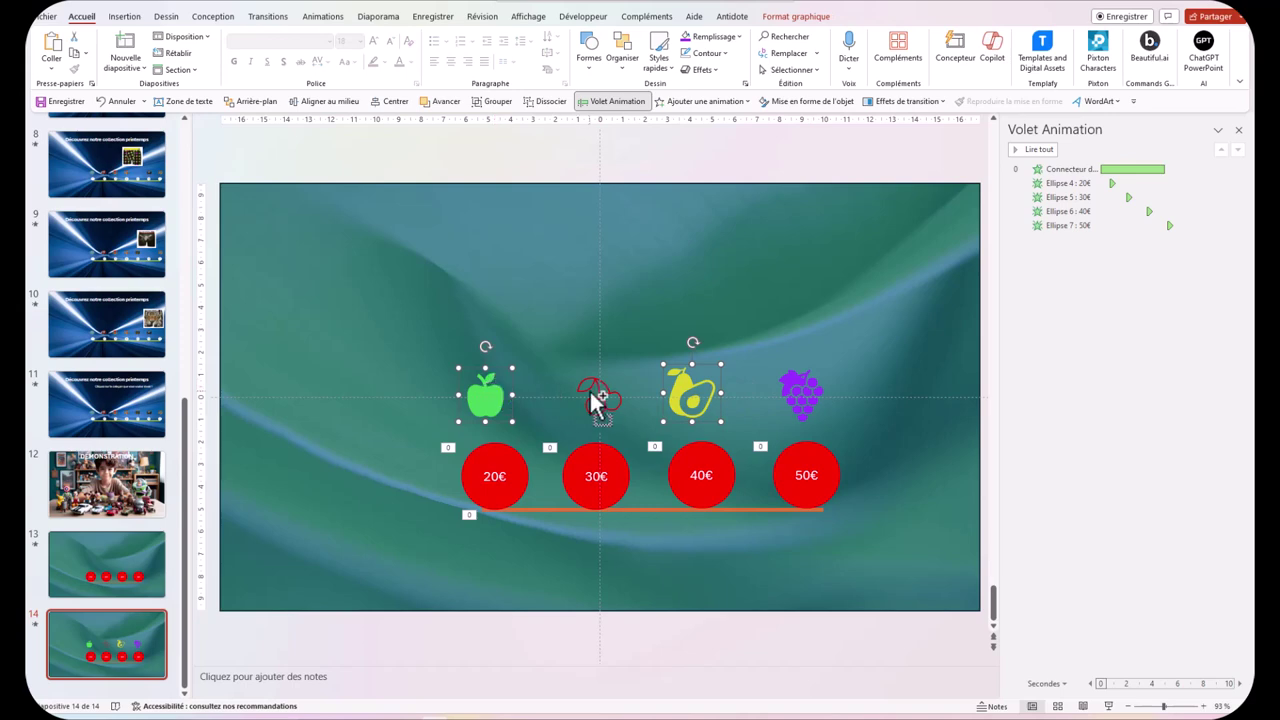
{"action": "left_click", "coordinate": [594, 394], "text": "ctrl"}
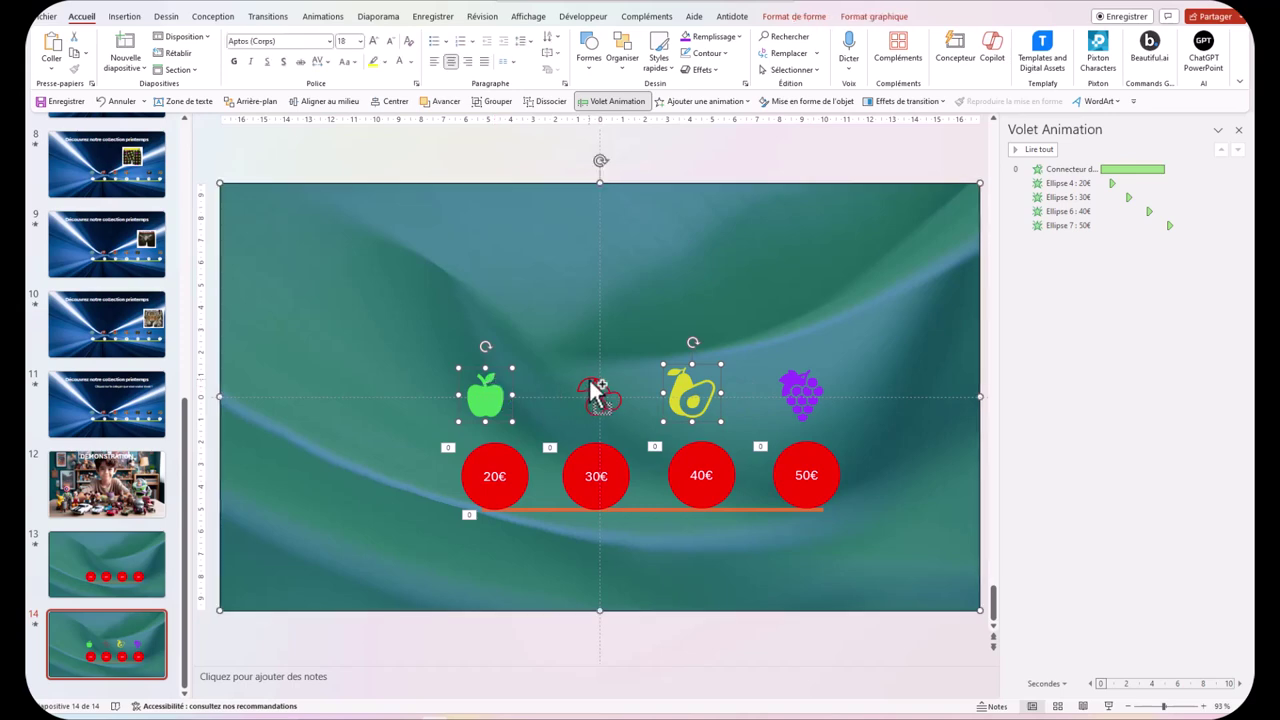
{"action": "left_click", "coordinate": [592, 392], "text": "ctrl"}
Switch off the centre alignment guides and open the Home tab's Sélectionner choices
{"action": "left_click", "coordinate": [531, 17]}
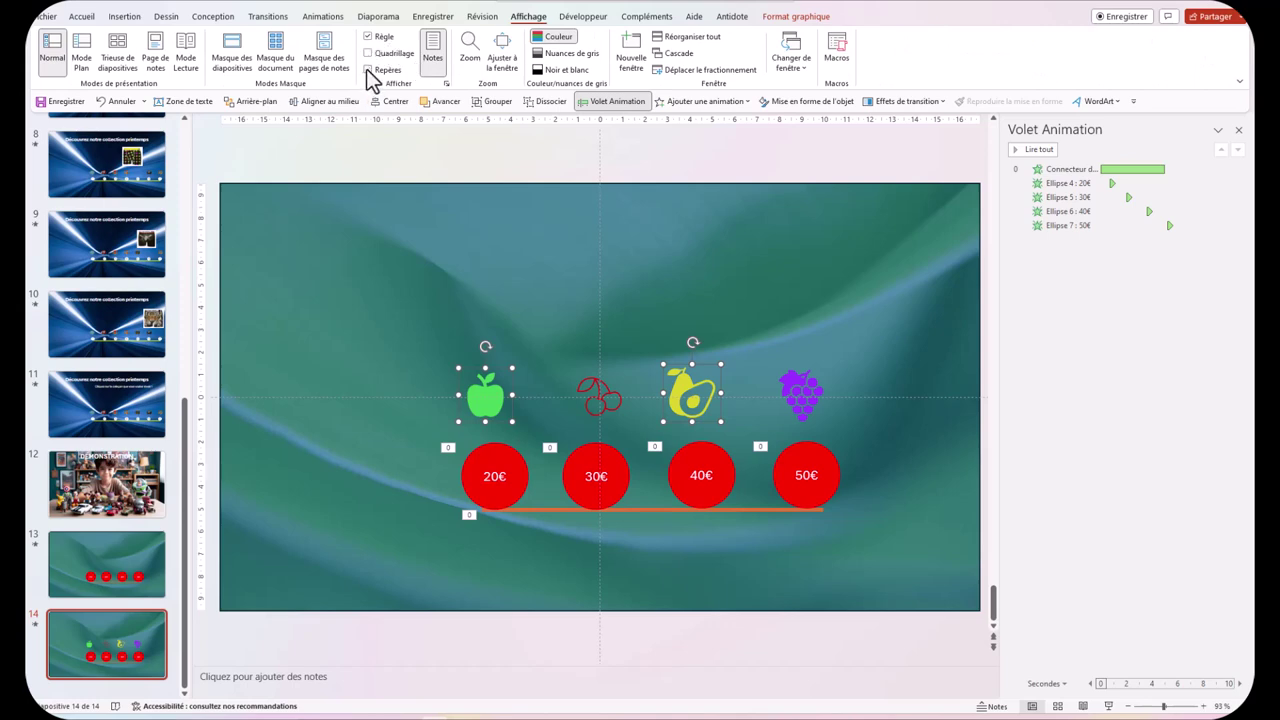
{"action": "left_click", "coordinate": [481, 390]}
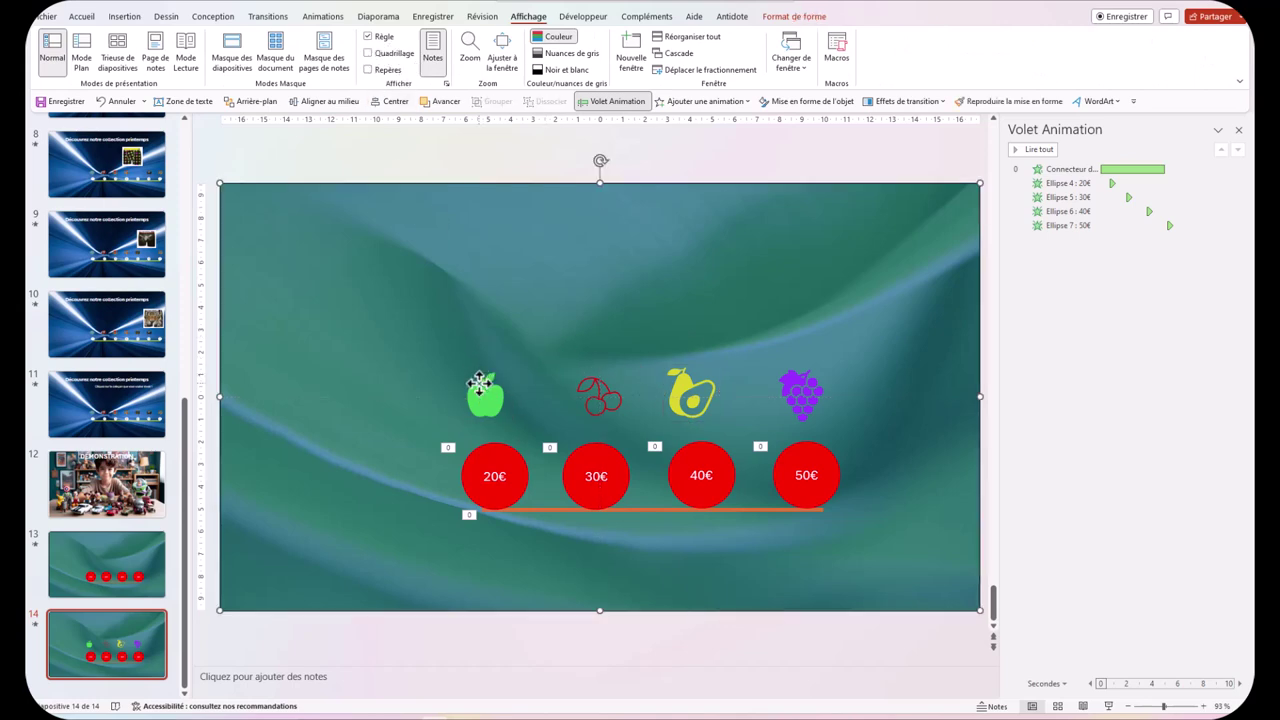
{"action": "left_click", "coordinate": [481, 390]}
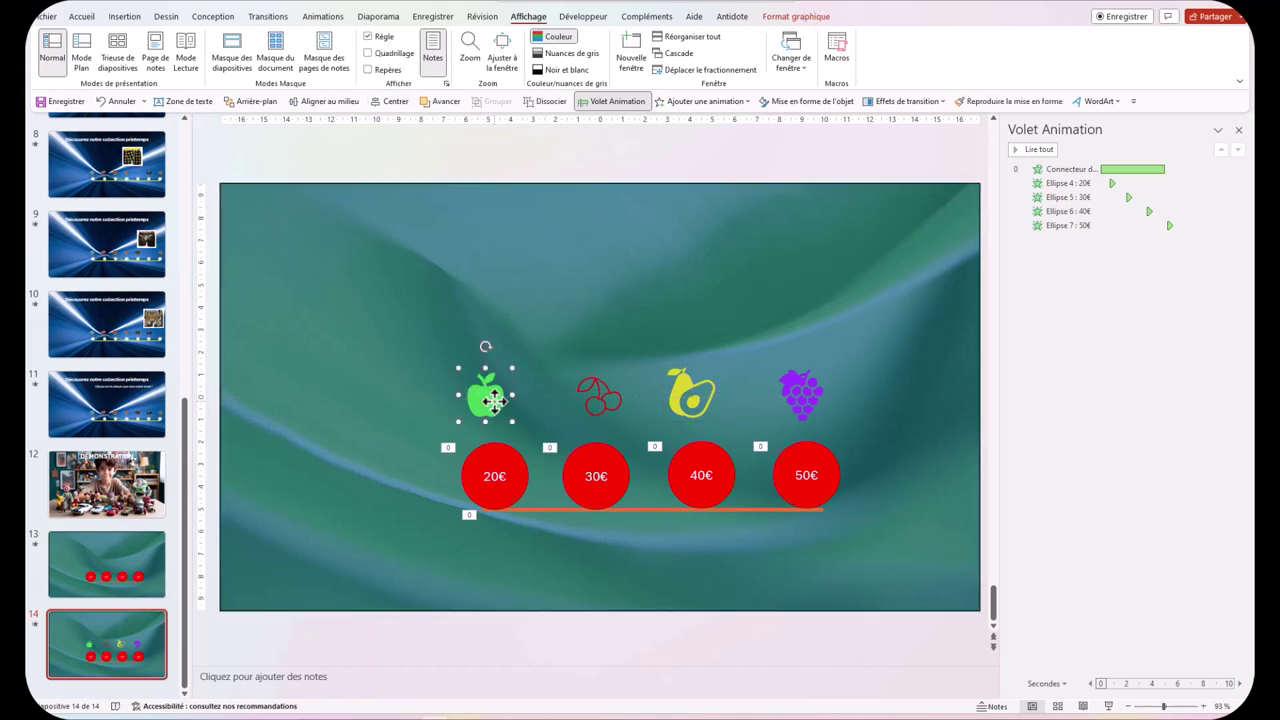
{"action": "left_click", "coordinate": [600, 405], "text": "shift"}
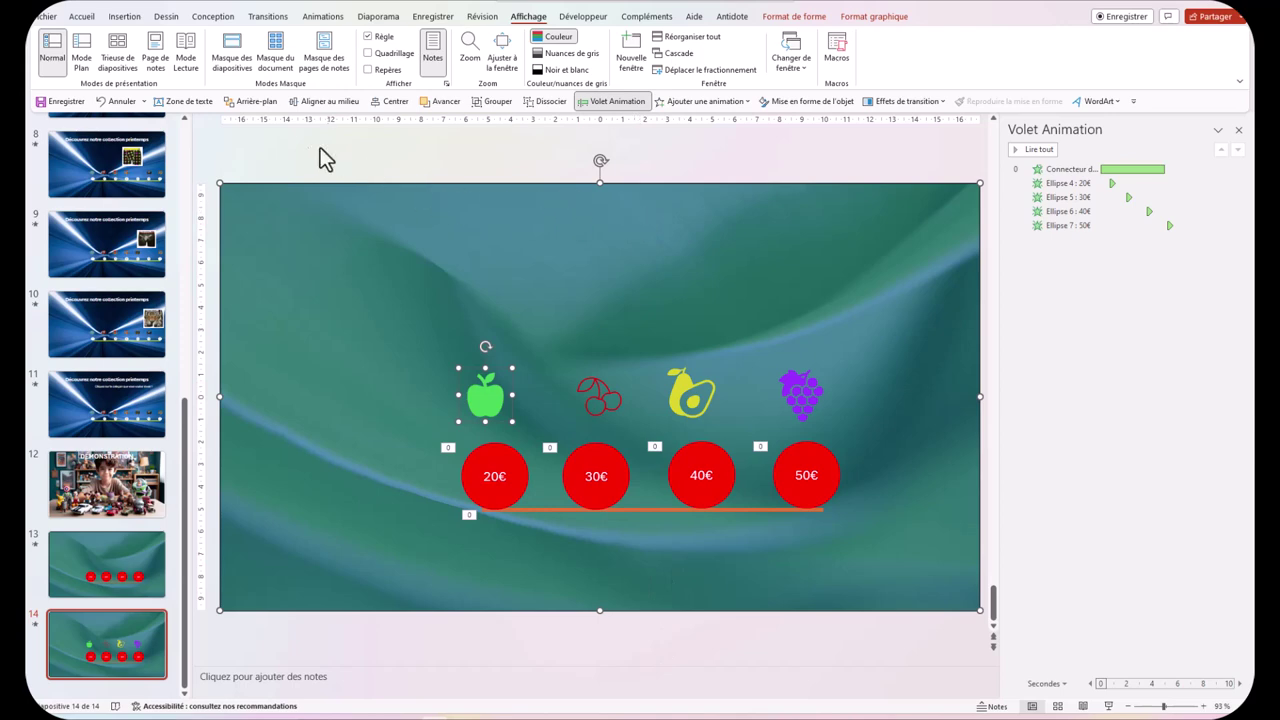
{"action": "left_click", "coordinate": [81, 18]}
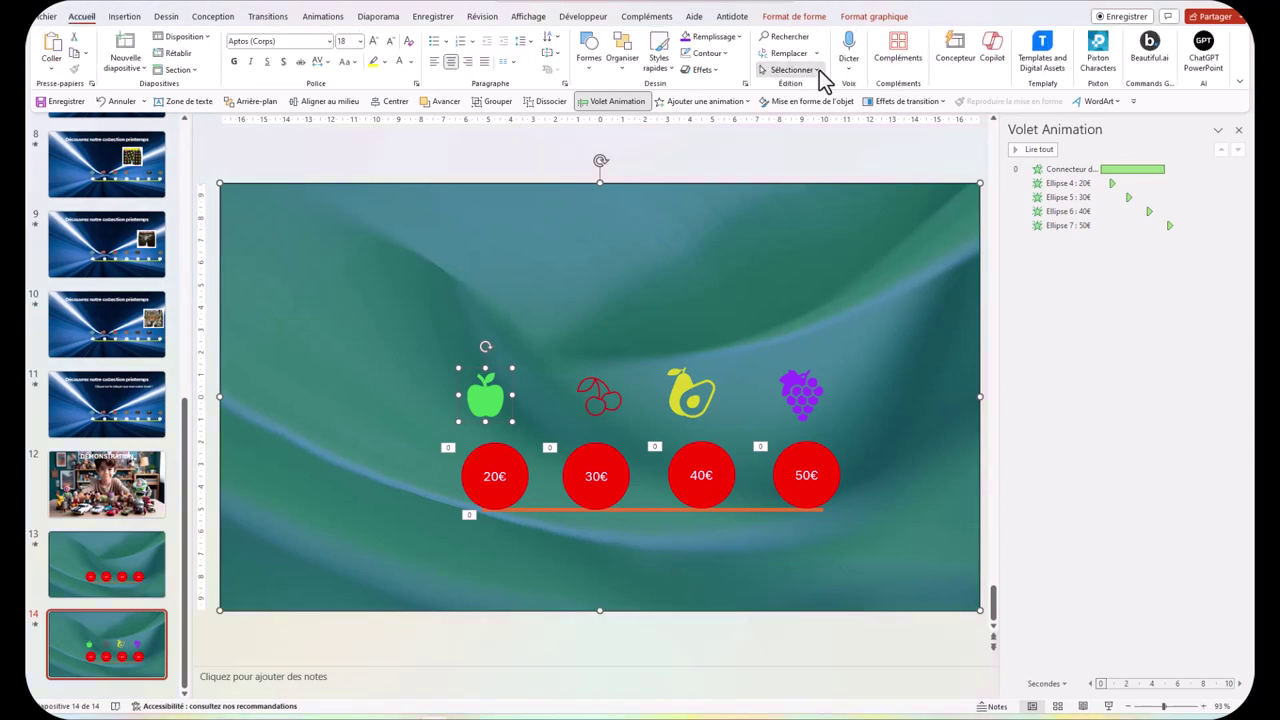
{"action": "left_click", "coordinate": [818, 72]}
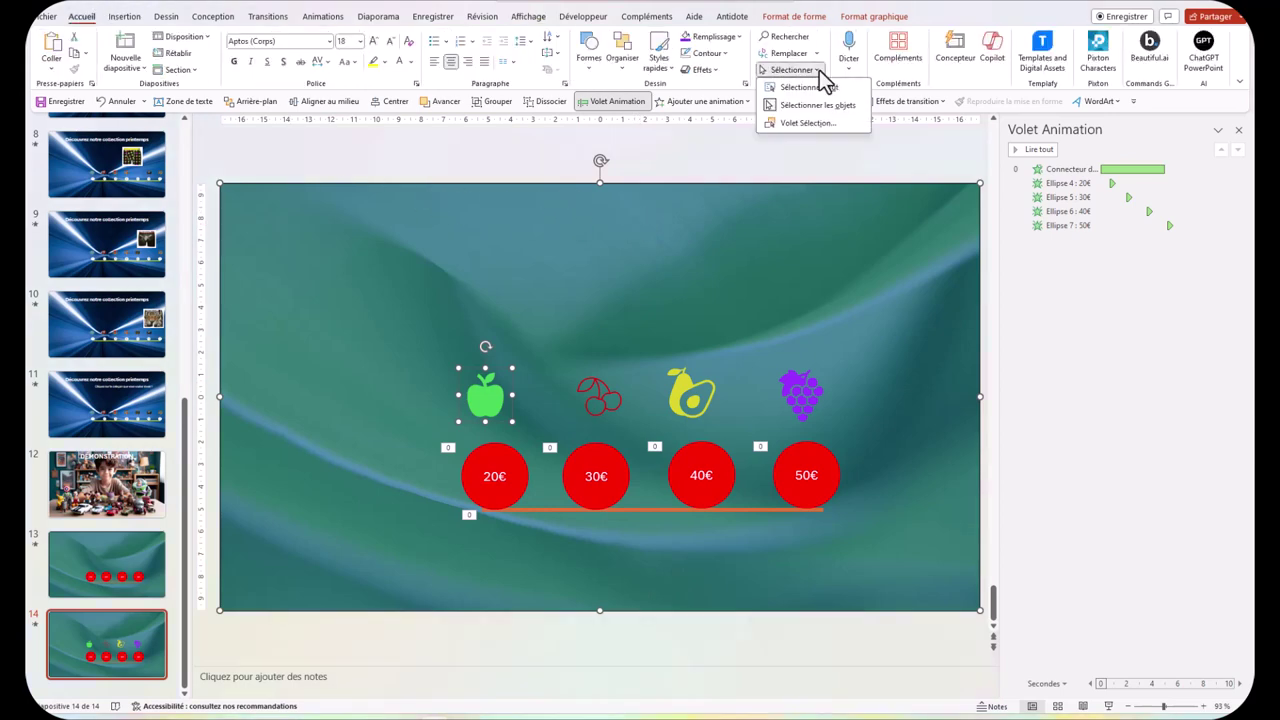
Hide Rectangle 1, the teal background, from the Selection Pane
{"action": "left_click", "coordinate": [823, 123]}
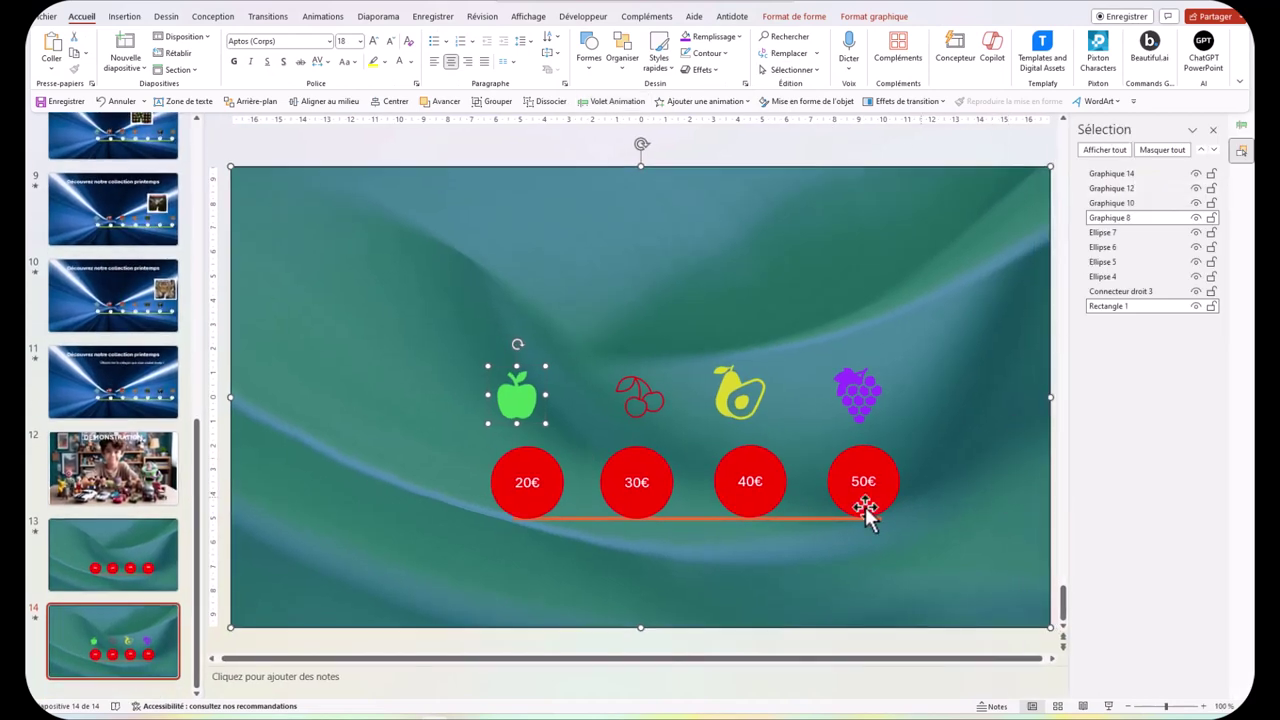
{"action": "left_click", "coordinate": [665, 425]}
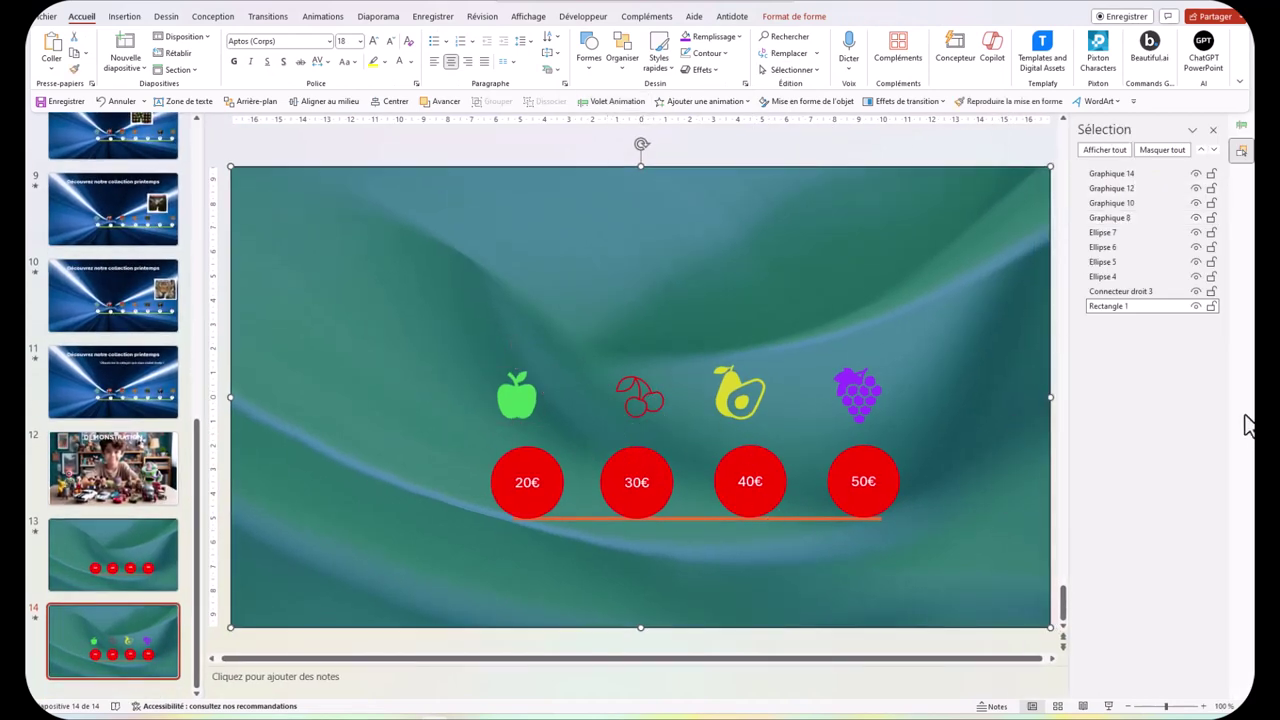
{"action": "left_click", "coordinate": [1197, 307]}
Select the apple, cherries, avocado and grapes icons together
{"action": "left_click", "coordinate": [641, 400]}
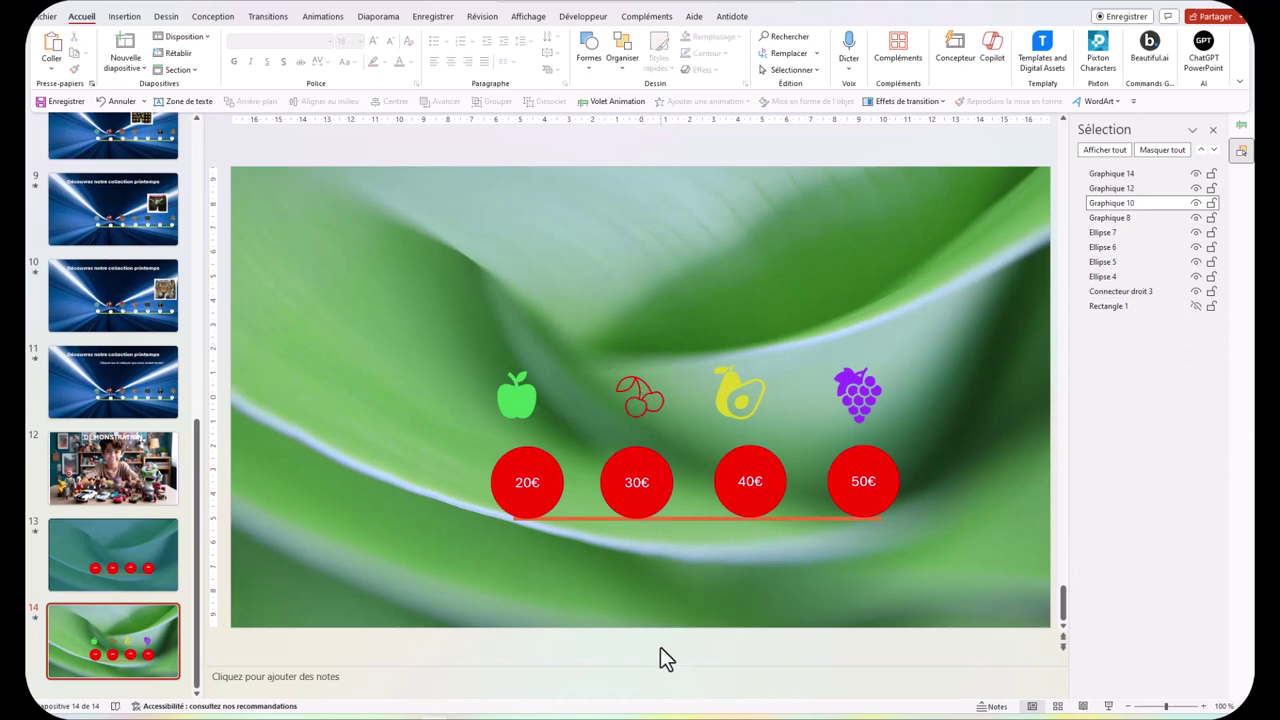
{"action": "left_click", "coordinate": [516, 397]}
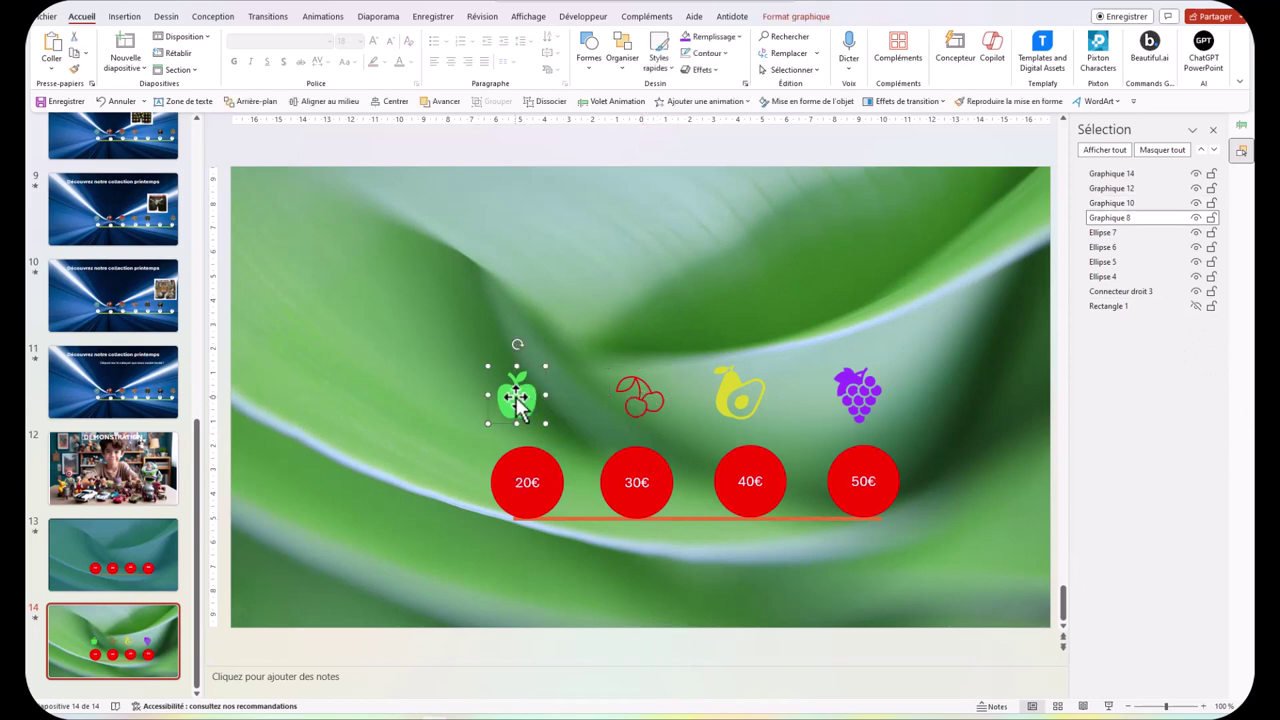
{"action": "left_click", "coordinate": [635, 398], "text": "shift"}
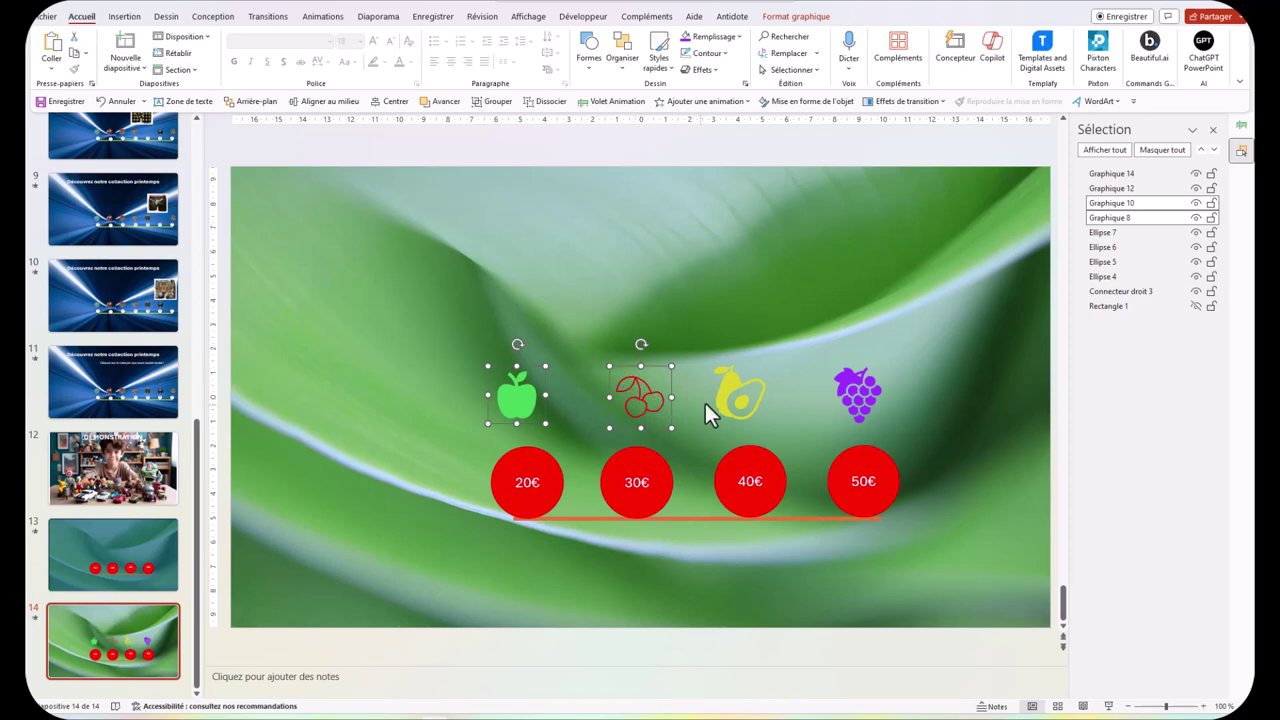
{"action": "left_click", "coordinate": [743, 394], "text": "shift"}
{"action": "left_click", "coordinate": [860, 390], "text": "shift"}
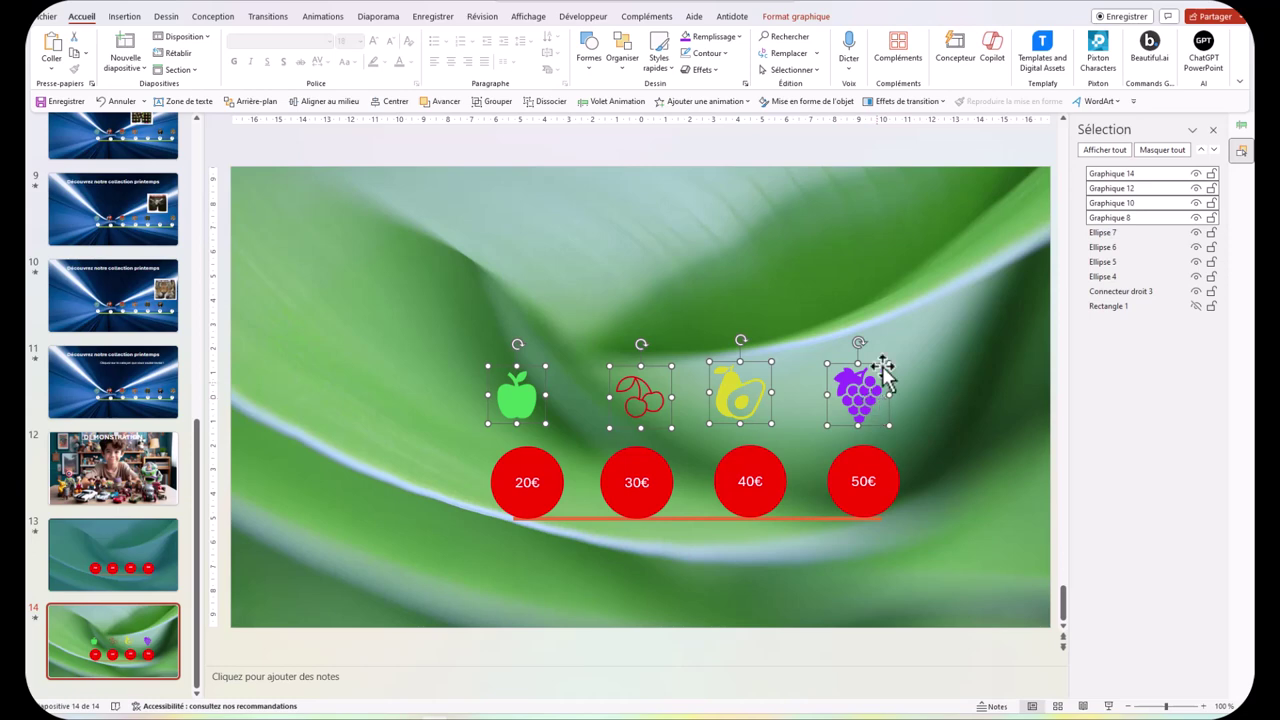
Give the four fruits the Agrandir et tourner animation, starting With Previous
{"action": "left_click", "coordinate": [320, 17]}
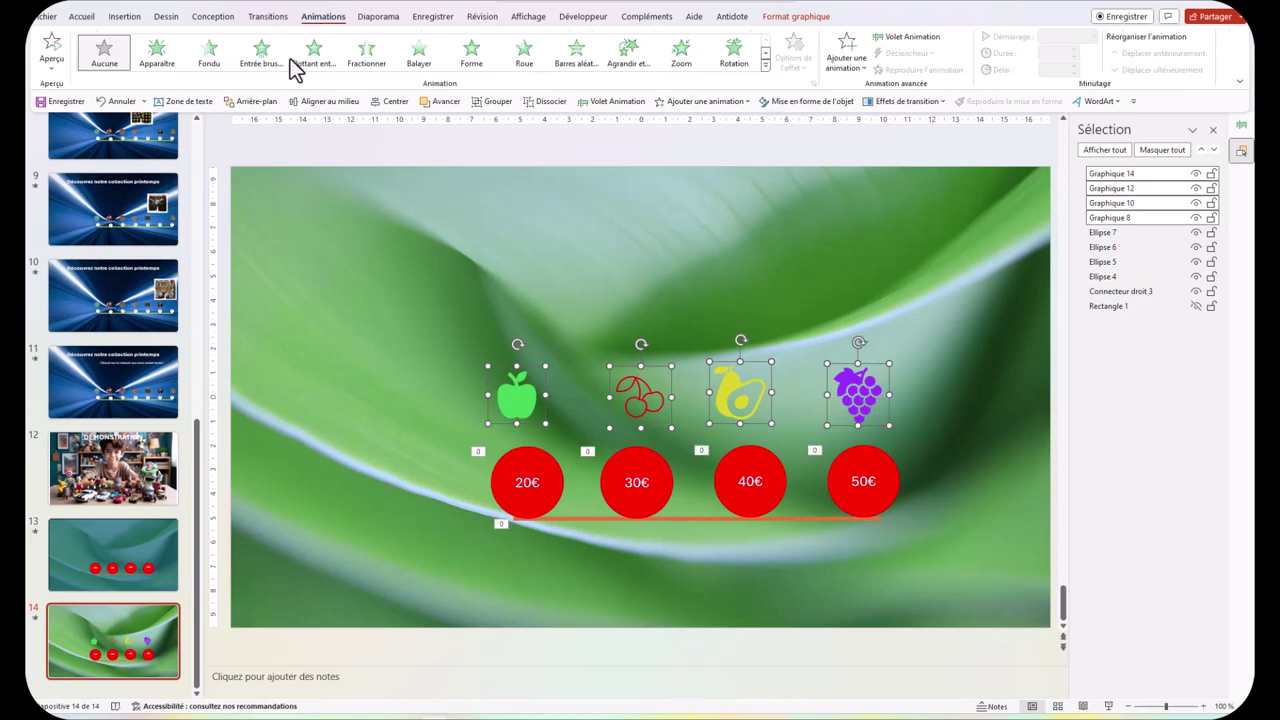
{"action": "left_click", "coordinate": [629, 56]}
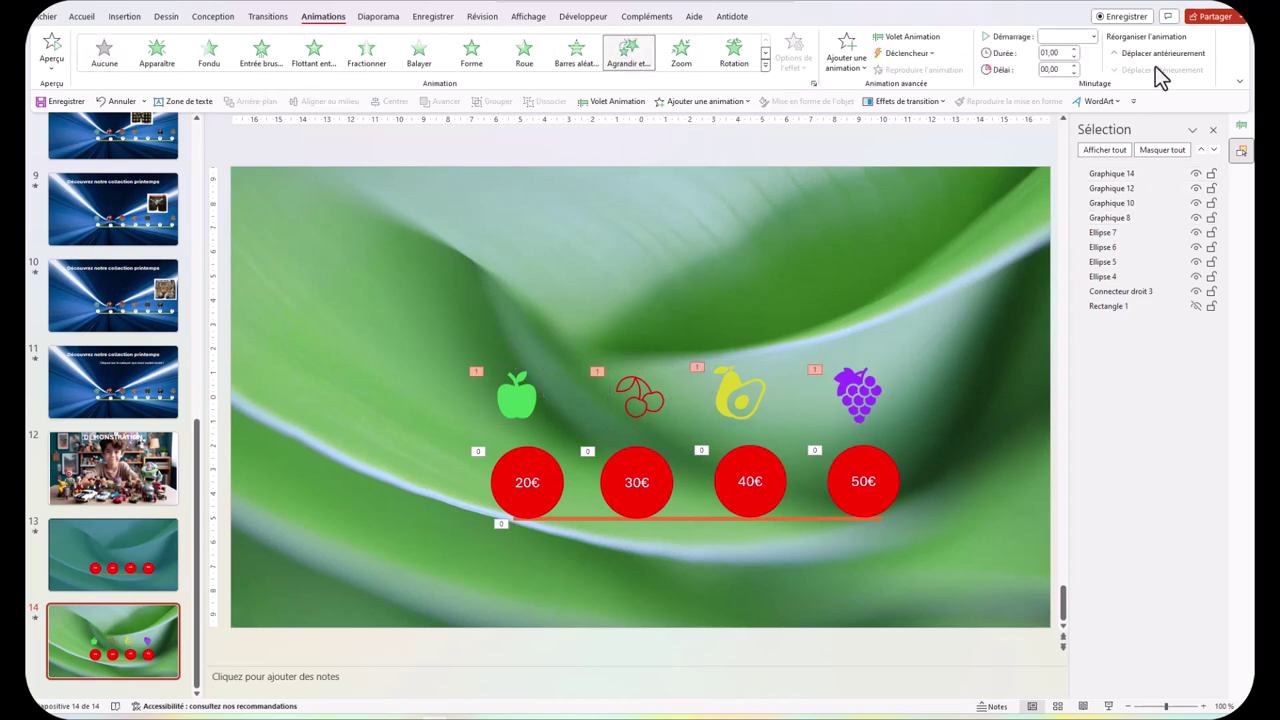
{"action": "left_click", "coordinate": [1242, 126]}
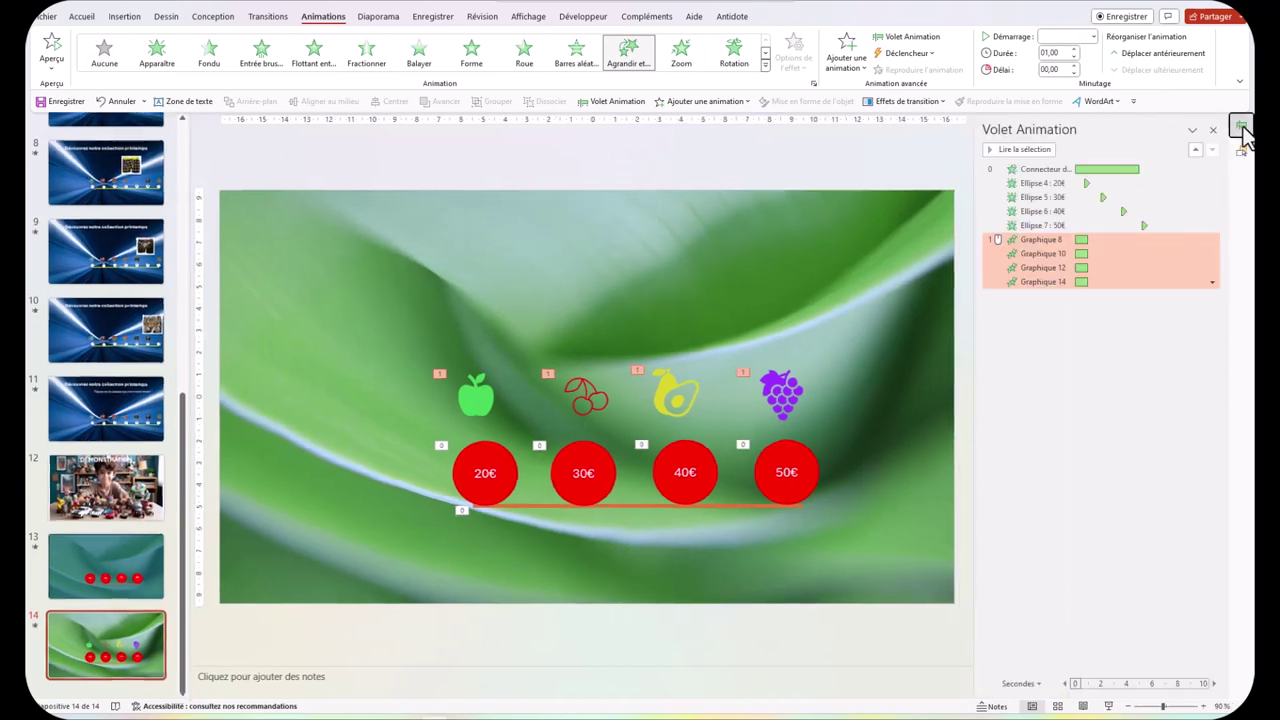
{"action": "left_click", "coordinate": [1212, 282]}
{"action": "left_click", "coordinate": [1162, 310]}
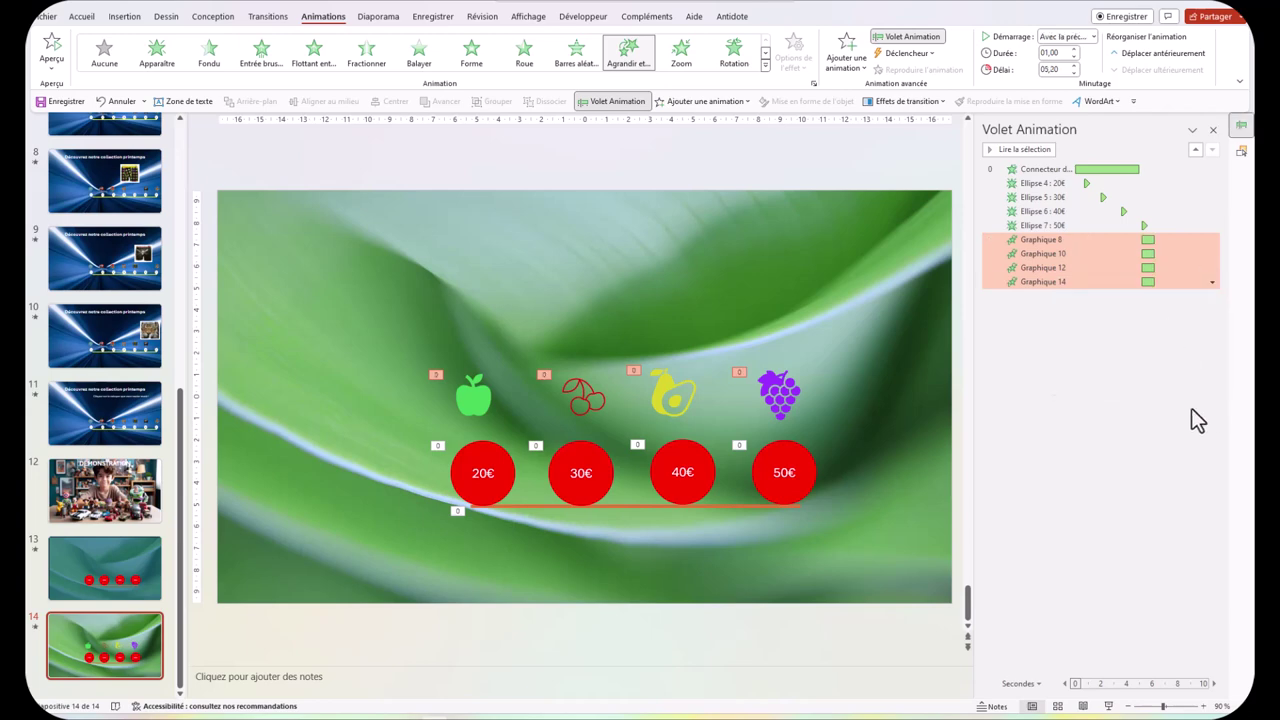
Reorder the apple, cherry and avocado animations to follow the 20€, 30€ and 40€ circles
{"action": "left_click", "coordinate": [1191, 408]}
{"action": "left_click_drag", "start_coordinate": [1080, 239], "coordinate": [1088, 197]}
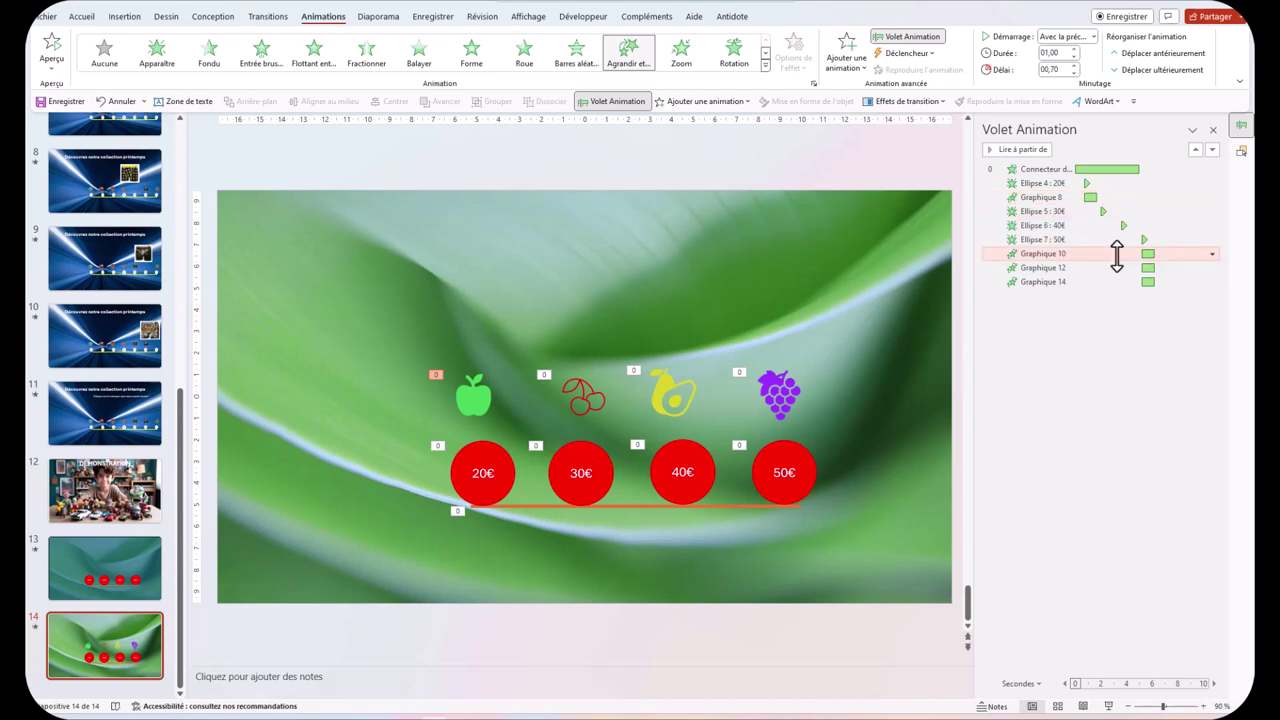
{"action": "left_click_drag", "start_coordinate": [1114, 252], "coordinate": [1100, 224]}
{"action": "left_click_drag", "start_coordinate": [1148, 267], "coordinate": [1126, 252]}
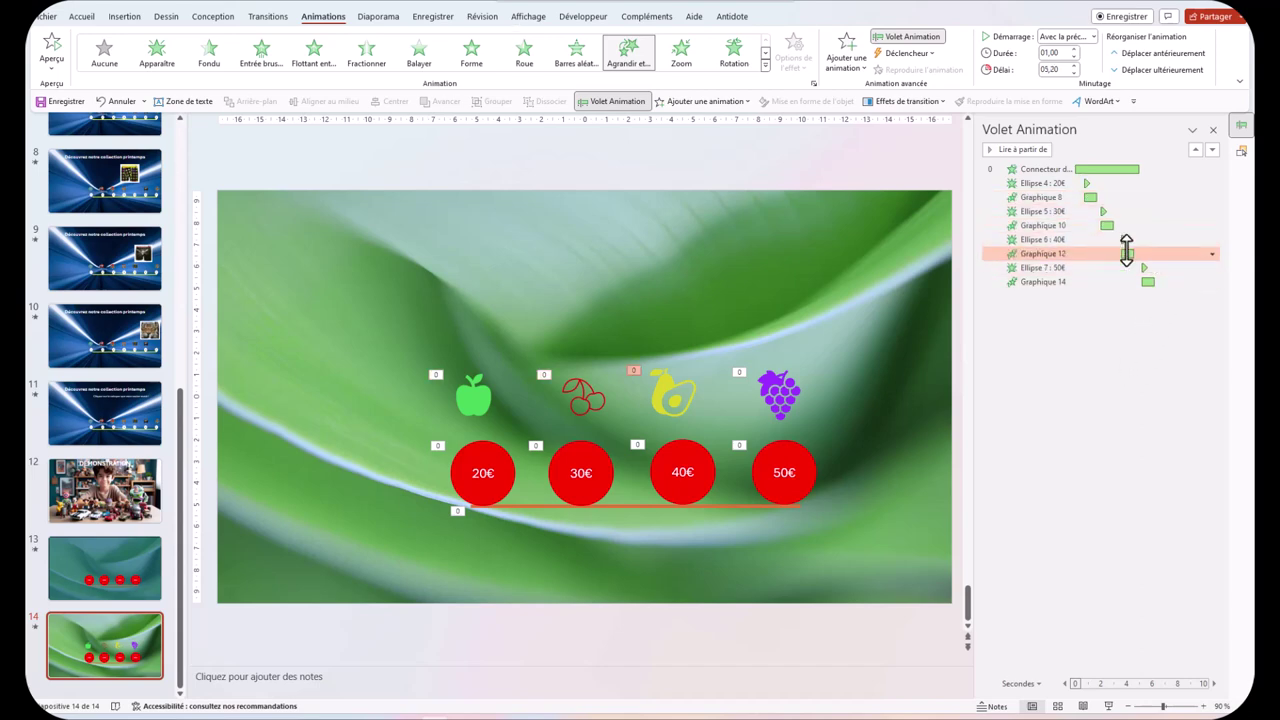
{"action": "left_click", "coordinate": [1088, 467]}
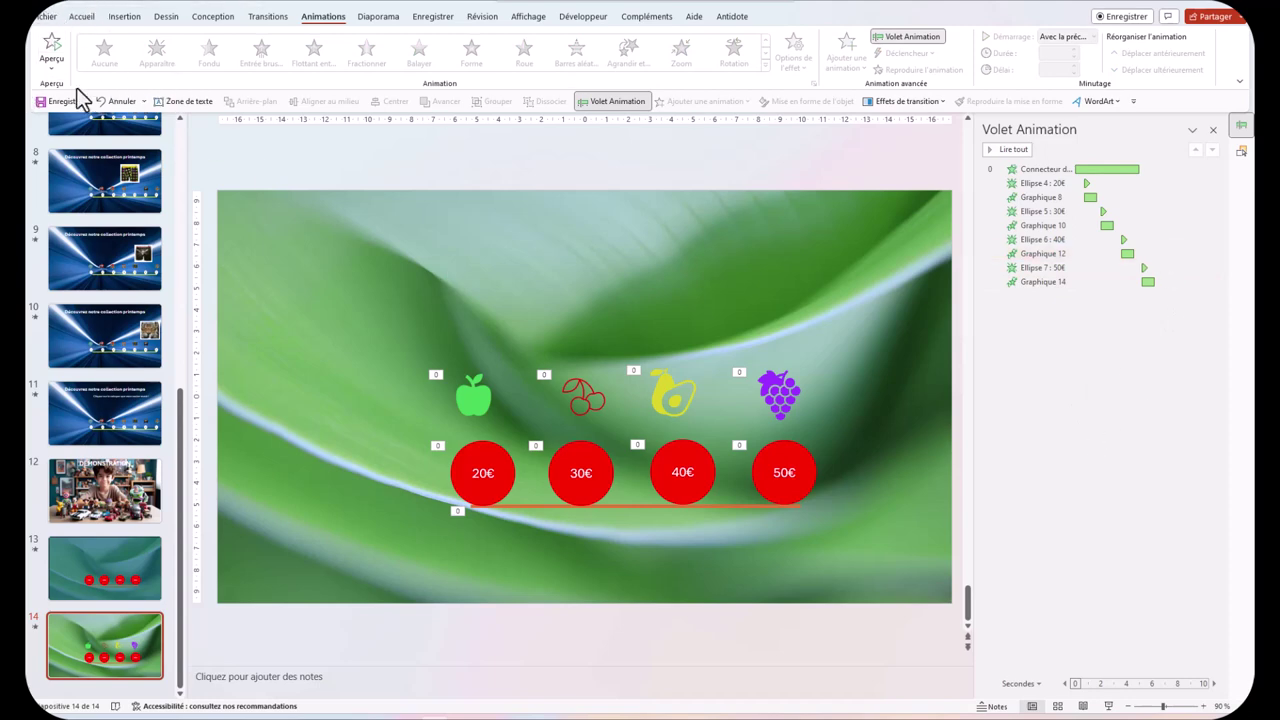
Preview the slide's animations, then make Rectangle 1's teal overlay visible again
{"action": "left_click", "coordinate": [999, 151]}
{"action": "left_click", "coordinate": [1240, 150]}
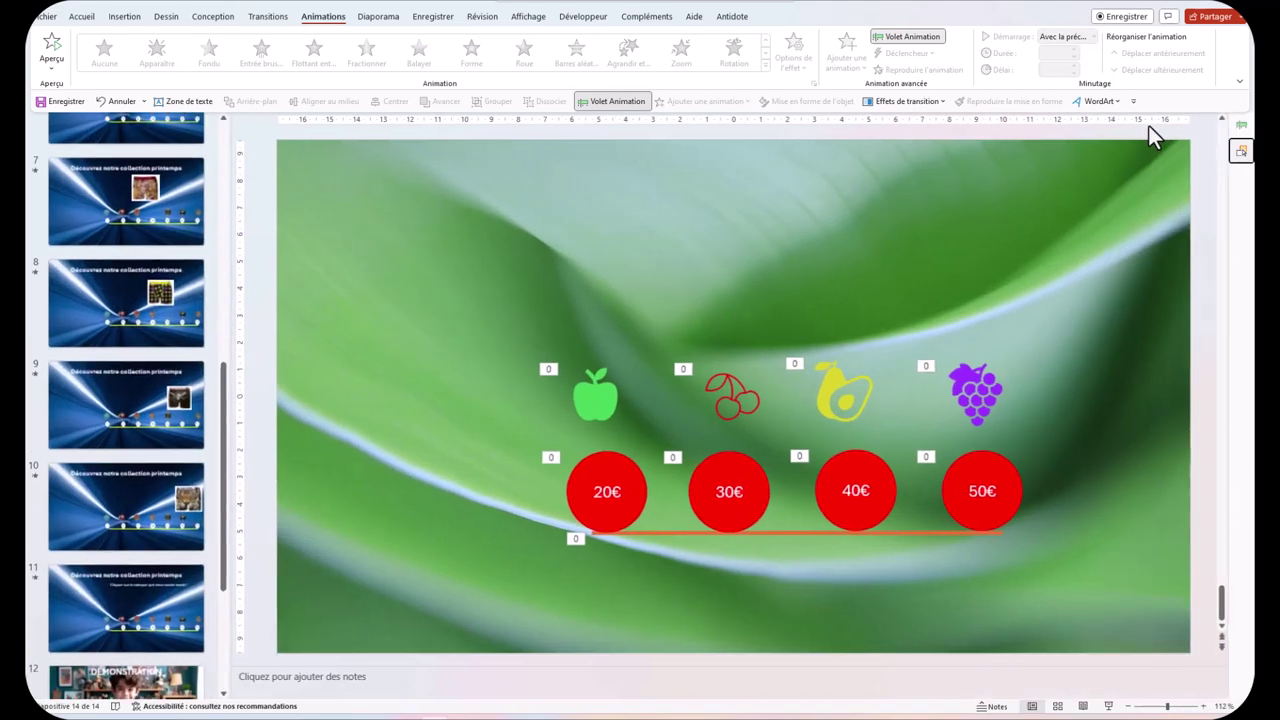
{"action": "key", "text": "alt+F10"}
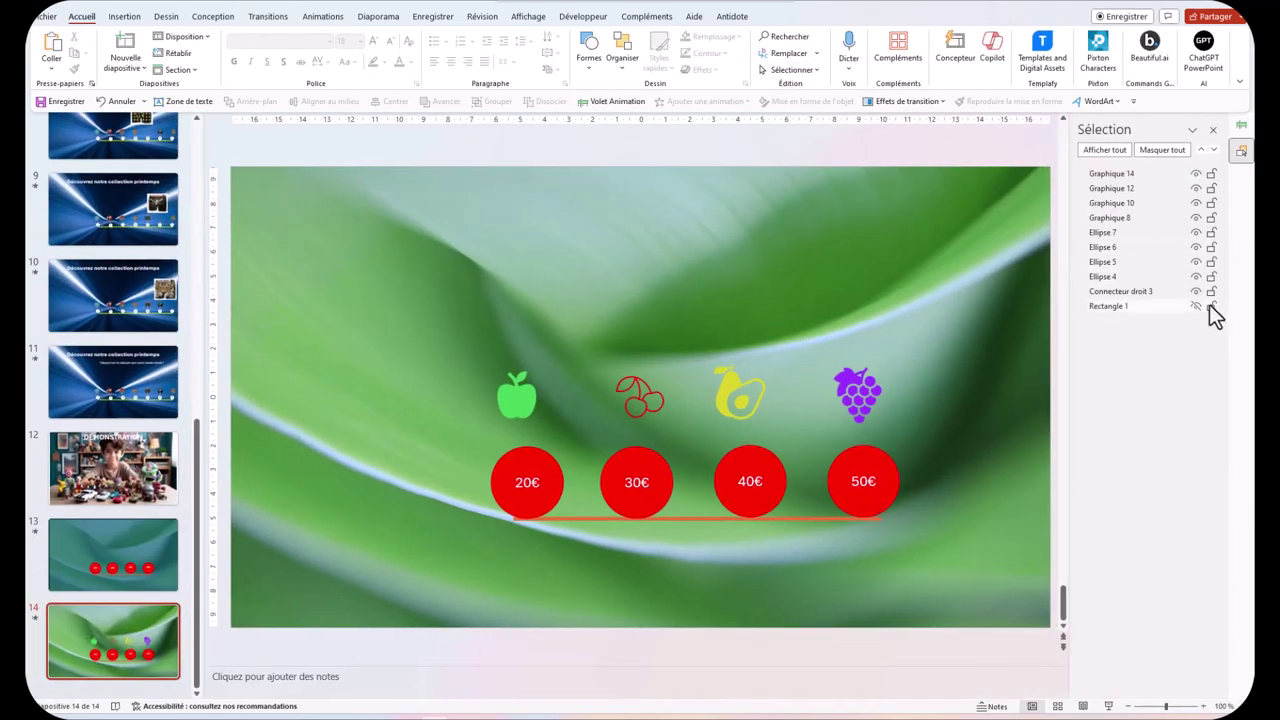
{"action": "left_click", "coordinate": [1196, 306]}
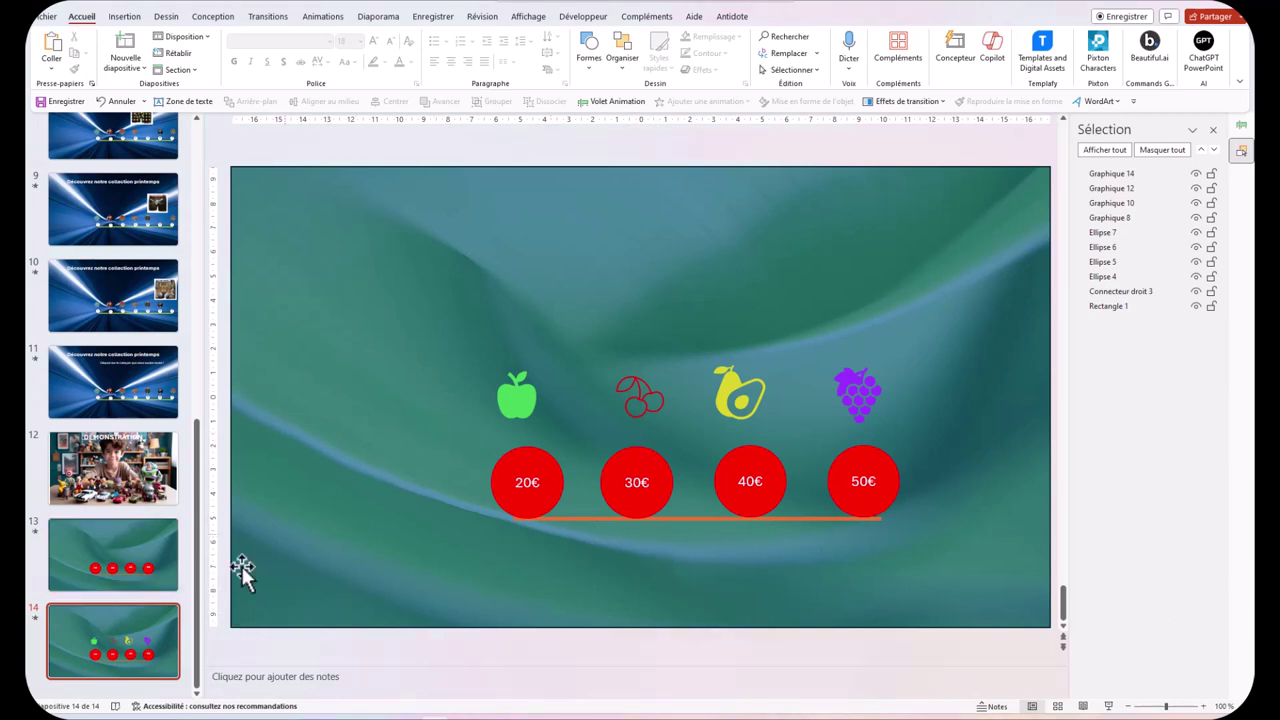
{"action": "left_click", "coordinate": [65, 612]}
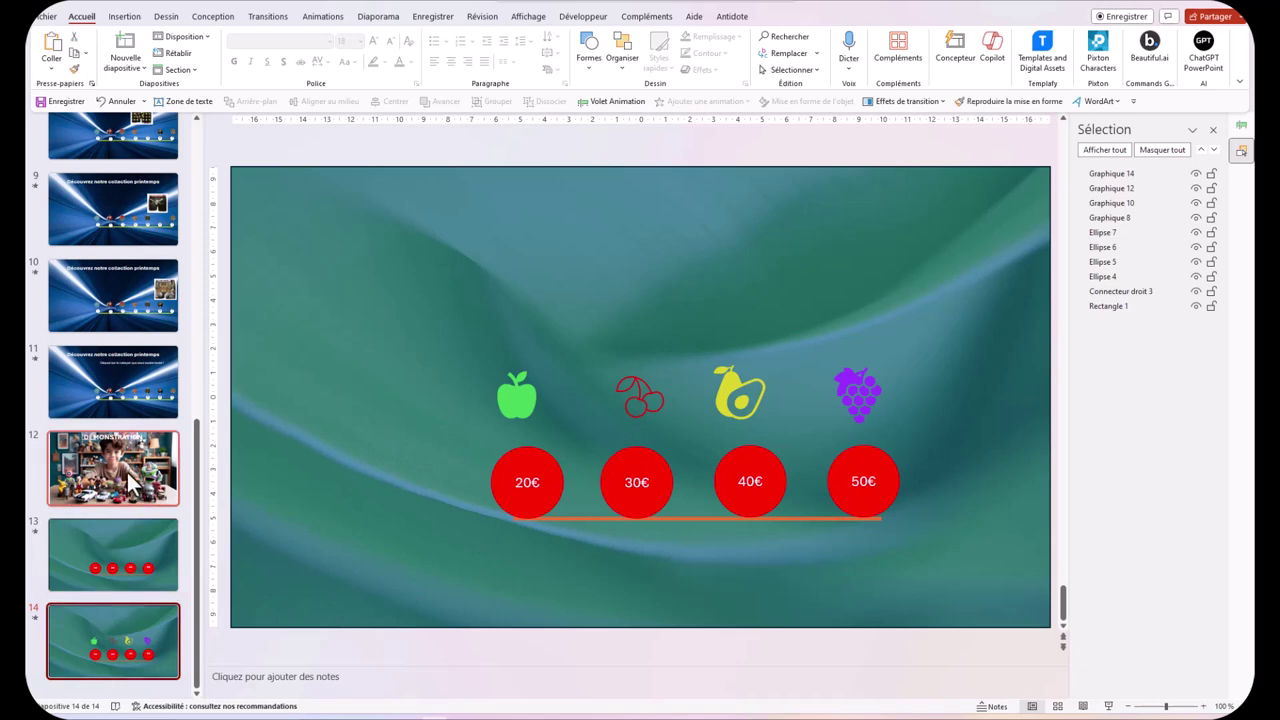
{"action": "left_click", "coordinate": [267, 20]}
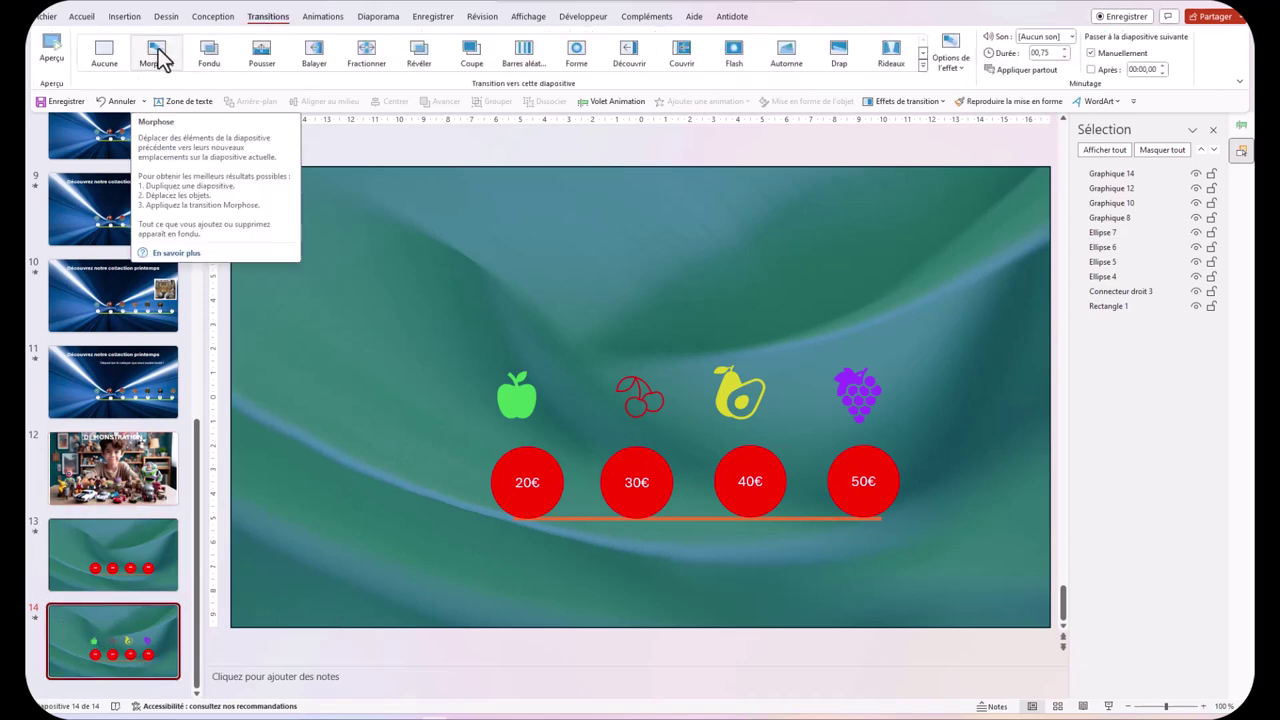
{"action": "left_click", "coordinate": [112, 555]}
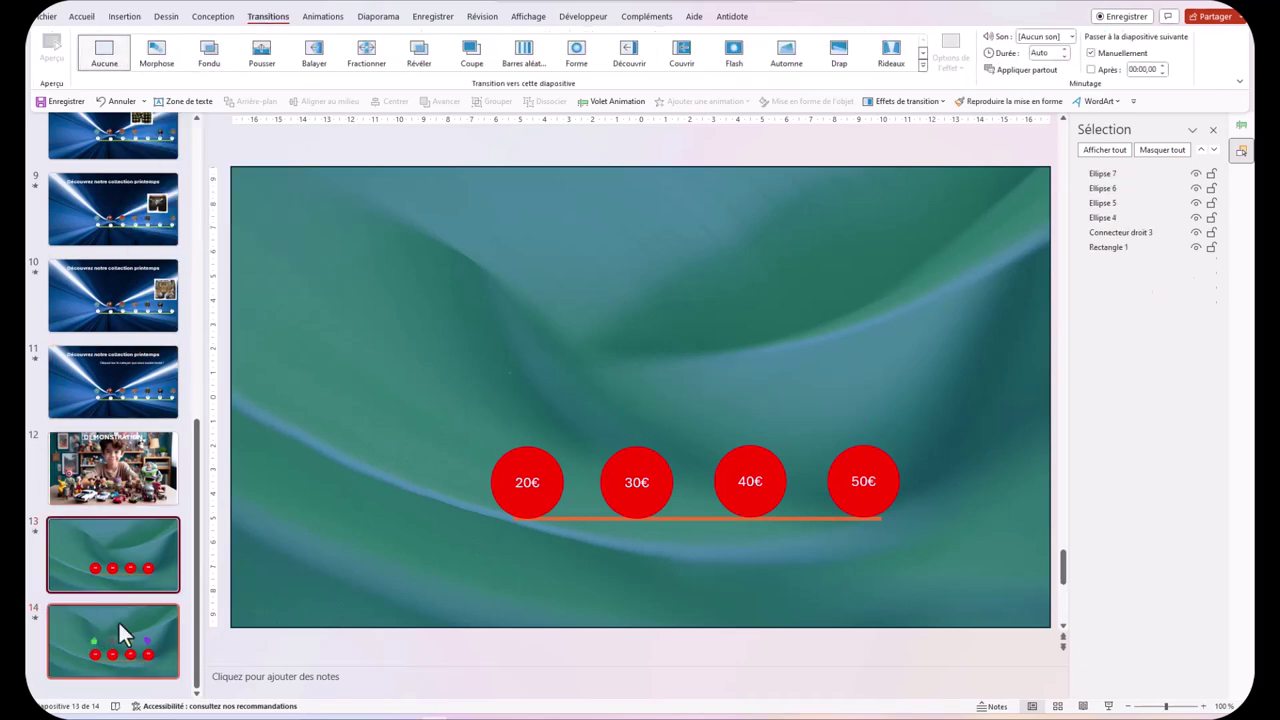
{"action": "left_click", "coordinate": [1110, 706]}
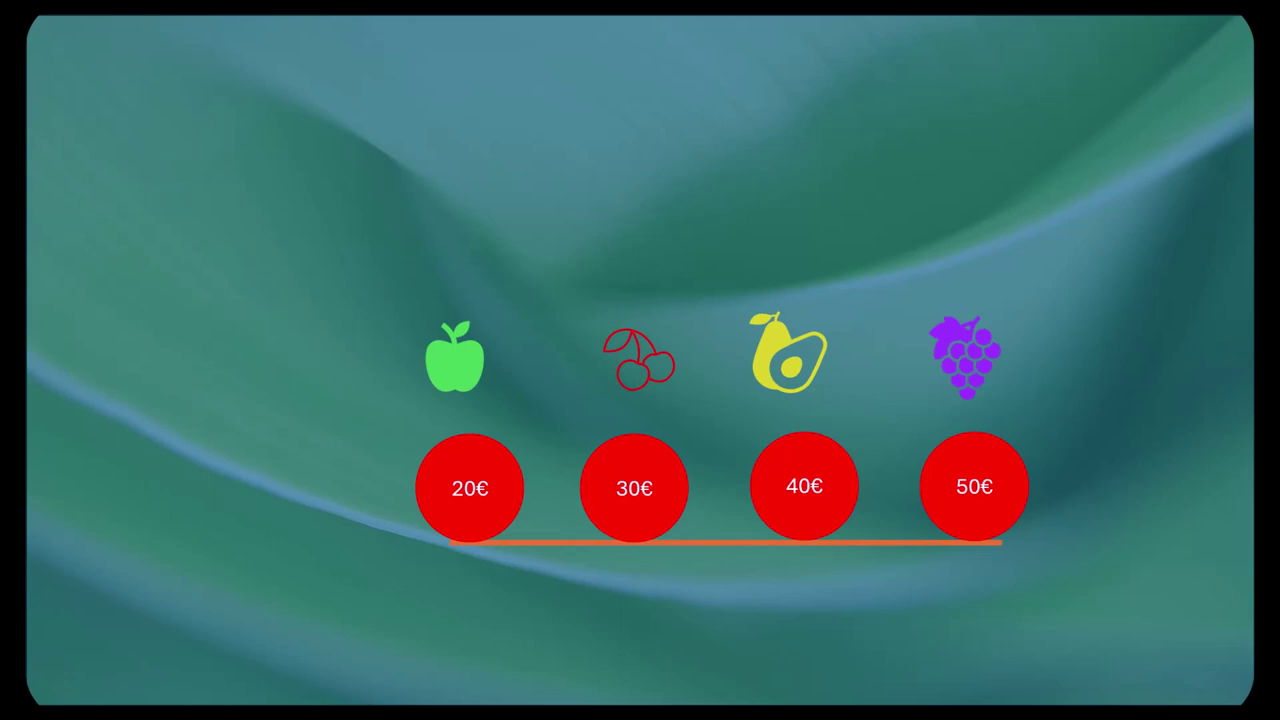
{"action": "key", "text": "Escape"}
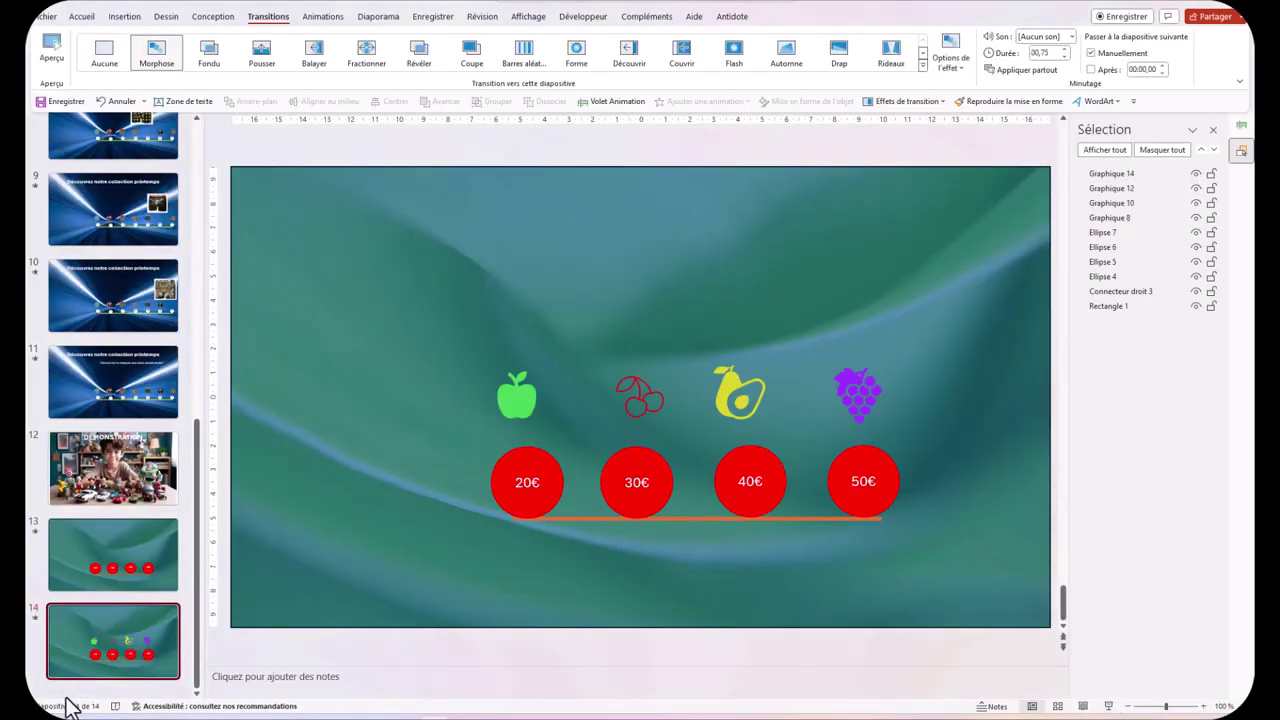
Duplicate slide 14 and bring up its Animation Pane
{"action": "right_click", "coordinate": [117, 652]}
{"action": "left_click", "coordinate": [171, 578]}
{"action": "left_click", "coordinate": [1241, 125]}
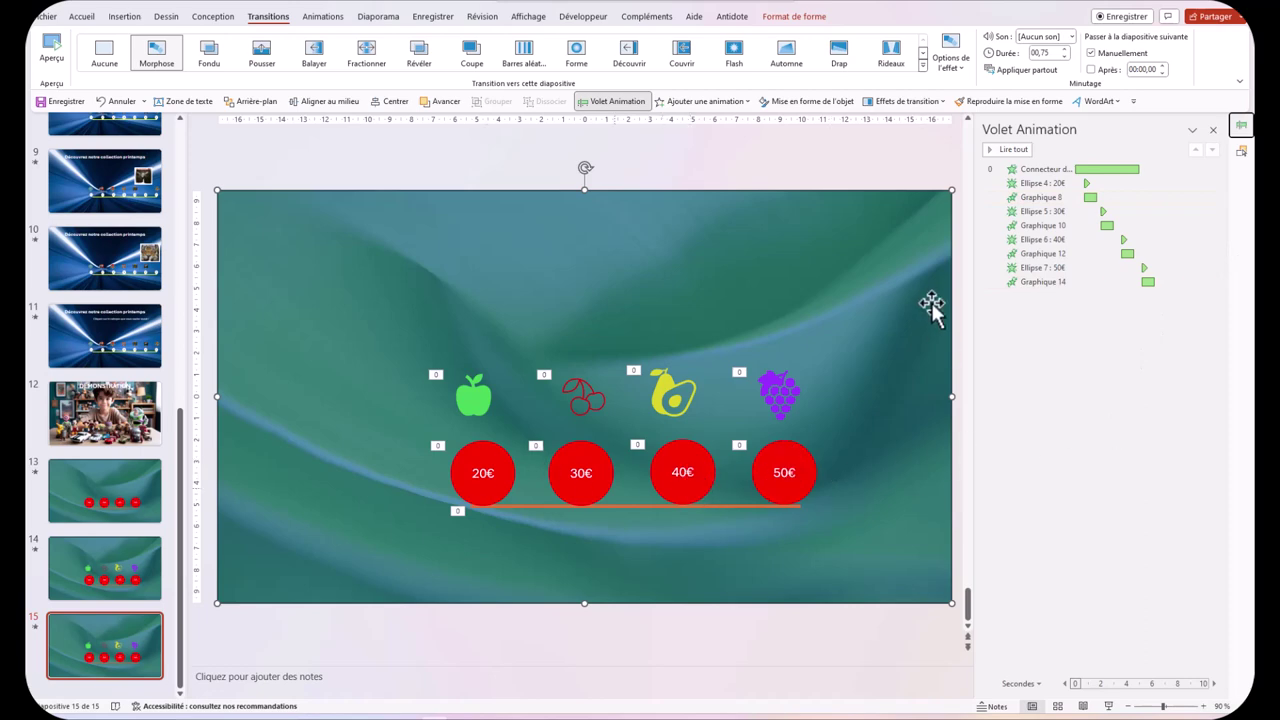
Delete the 20€–50€ circle animations and move the copy before the original fruit slide
{"action": "left_click", "coordinate": [1052, 183]}
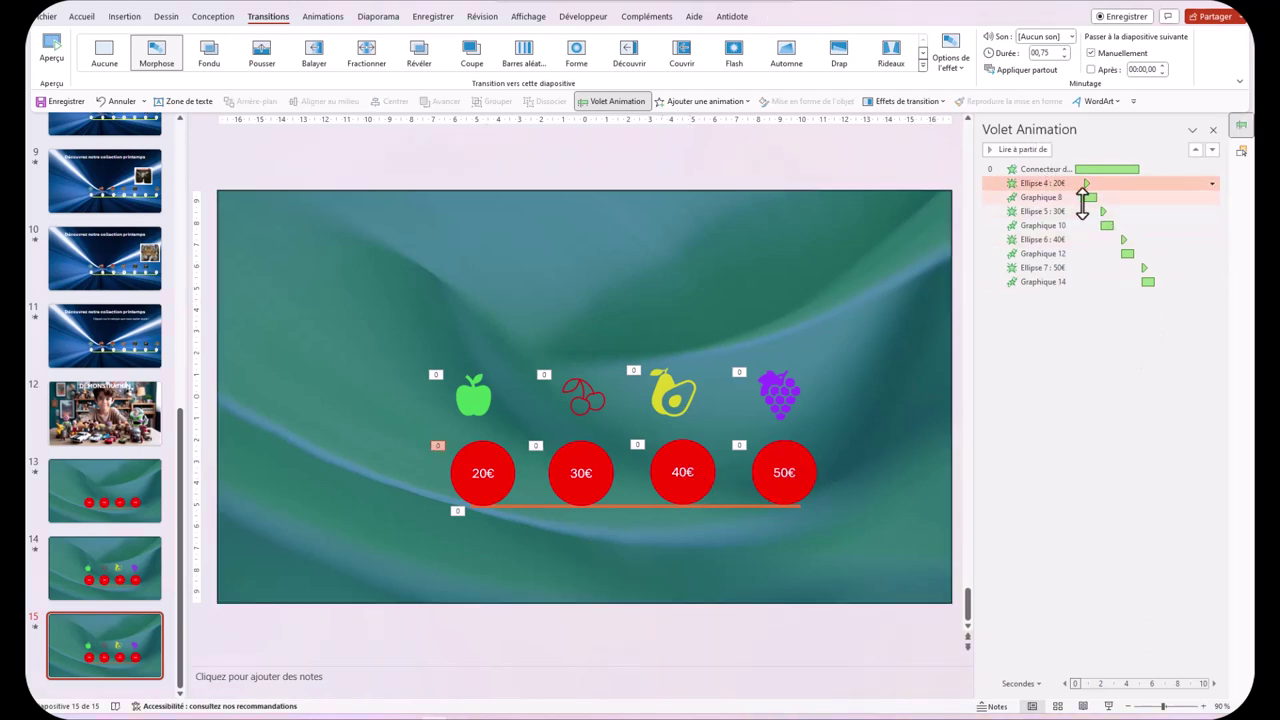
{"action": "left_click", "coordinate": [1080, 211], "text": "ctrl"}
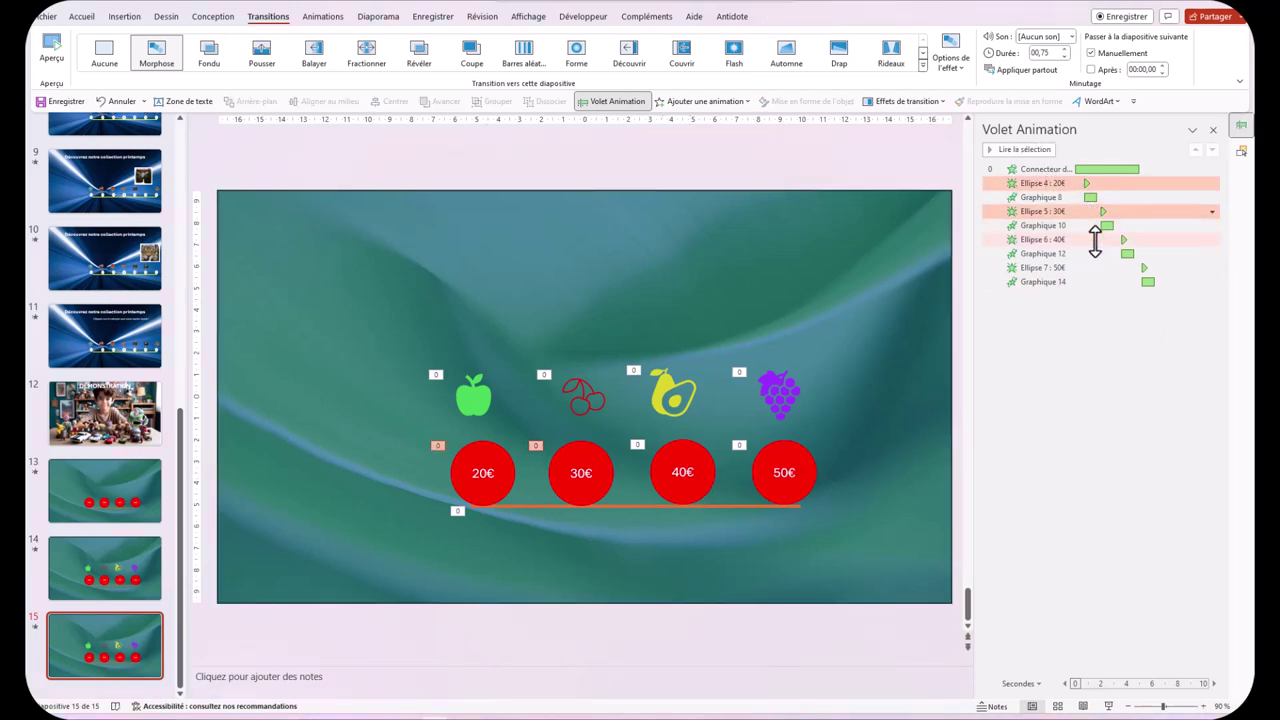
{"action": "left_click", "coordinate": [1094, 240], "text": "ctrl"}
{"action": "left_click", "coordinate": [1111, 268], "text": "ctrl"}
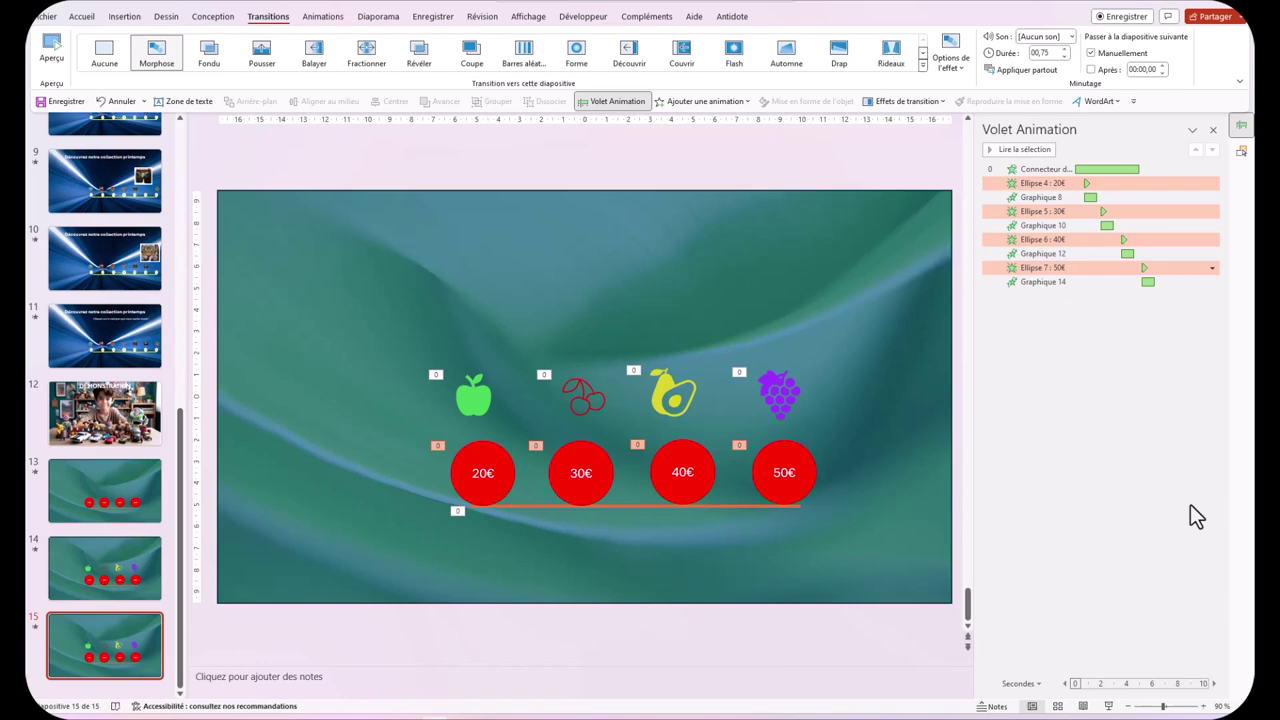
{"action": "key", "text": "Delete"}
{"action": "left_click", "coordinate": [1035, 388]}
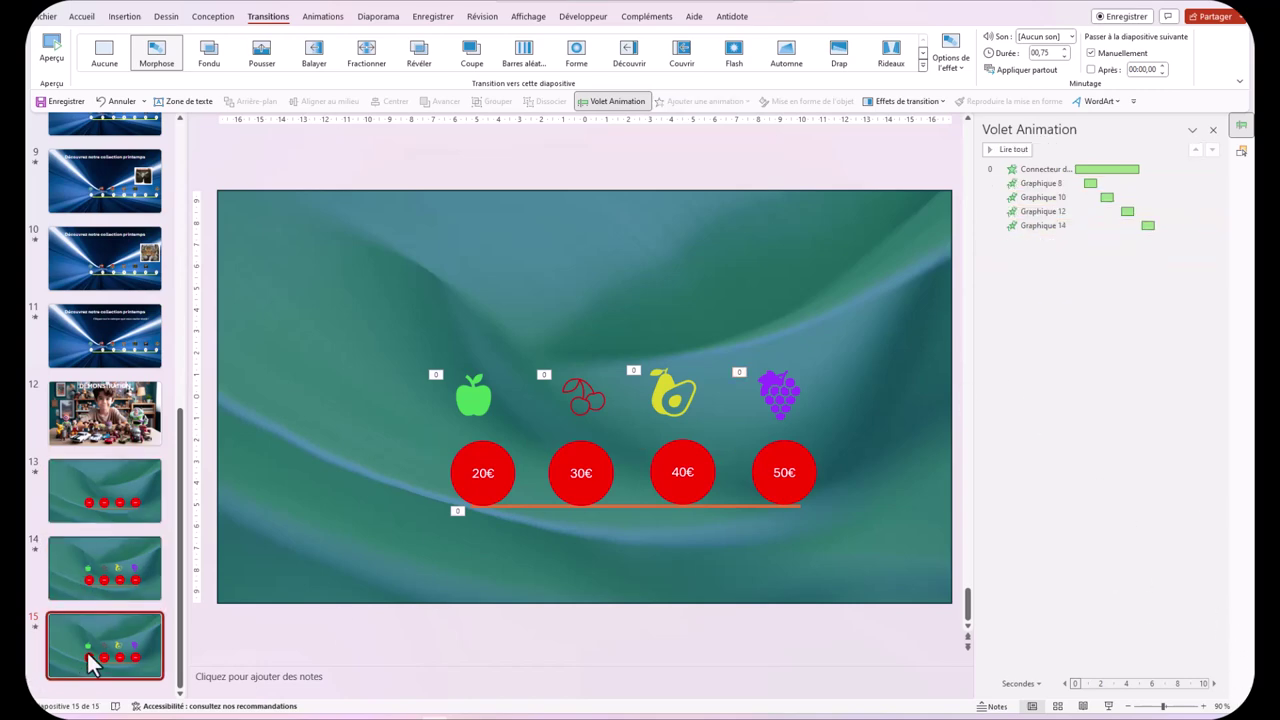
{"action": "mouse_move", "coordinate": [88, 660]}
{"action": "left_mouse_down"}
{"action": "mouse_move", "coordinate": [75, 625]}
{"action": "mouse_move", "coordinate": [90, 565]}
{"action": "left_mouse_up"}
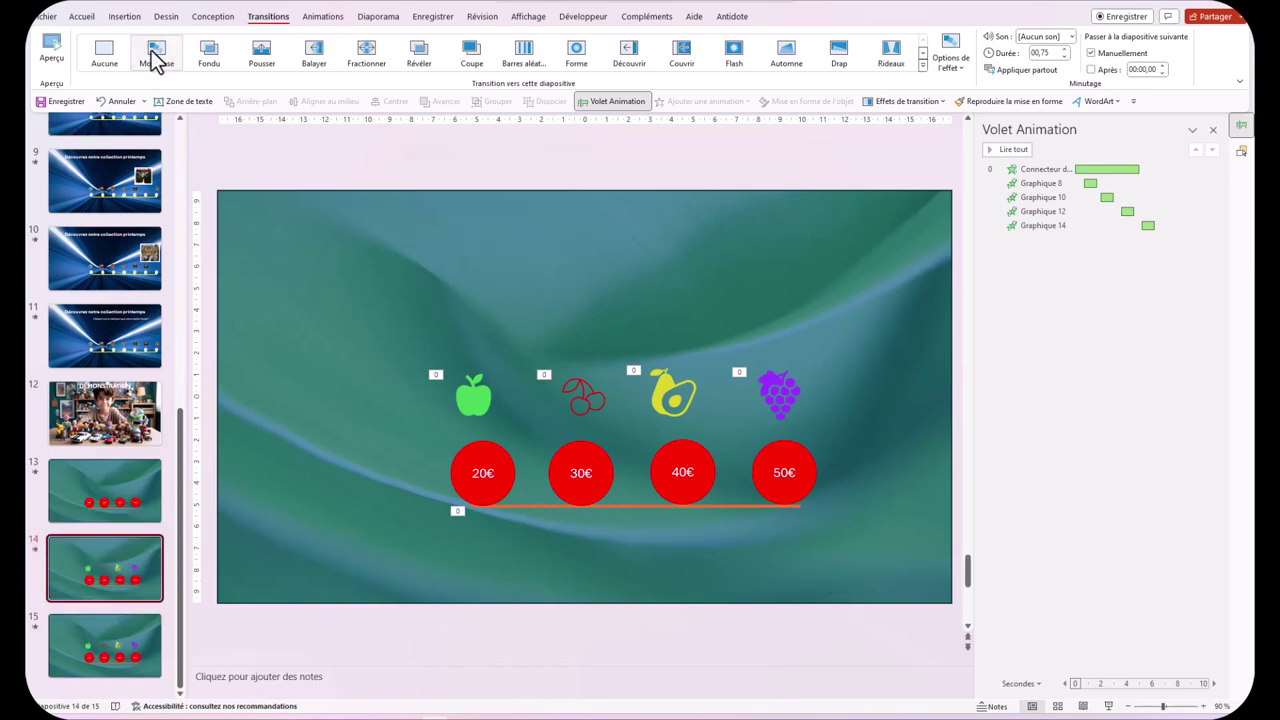
{"action": "left_click_drag", "start_coordinate": [100, 645], "coordinate": [78, 577]}
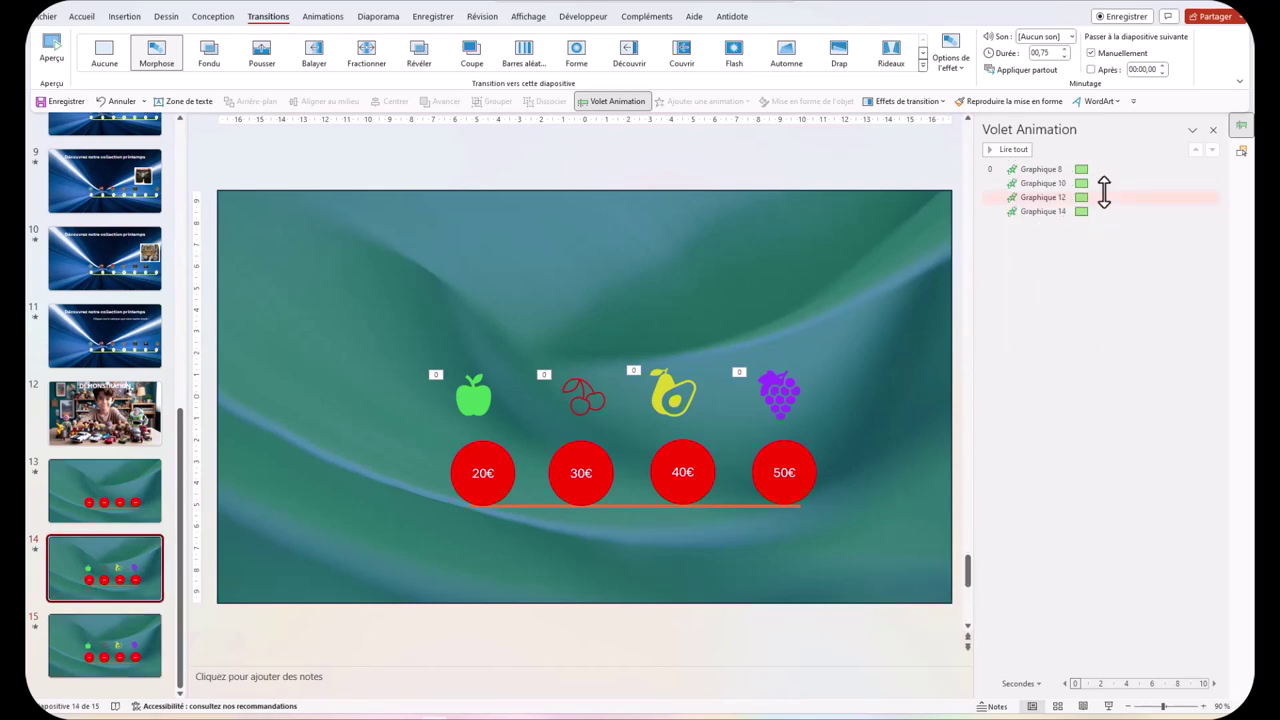
On slide 14, delay the cherry's animation start by half a second
{"action": "left_click", "coordinate": [120, 503]}
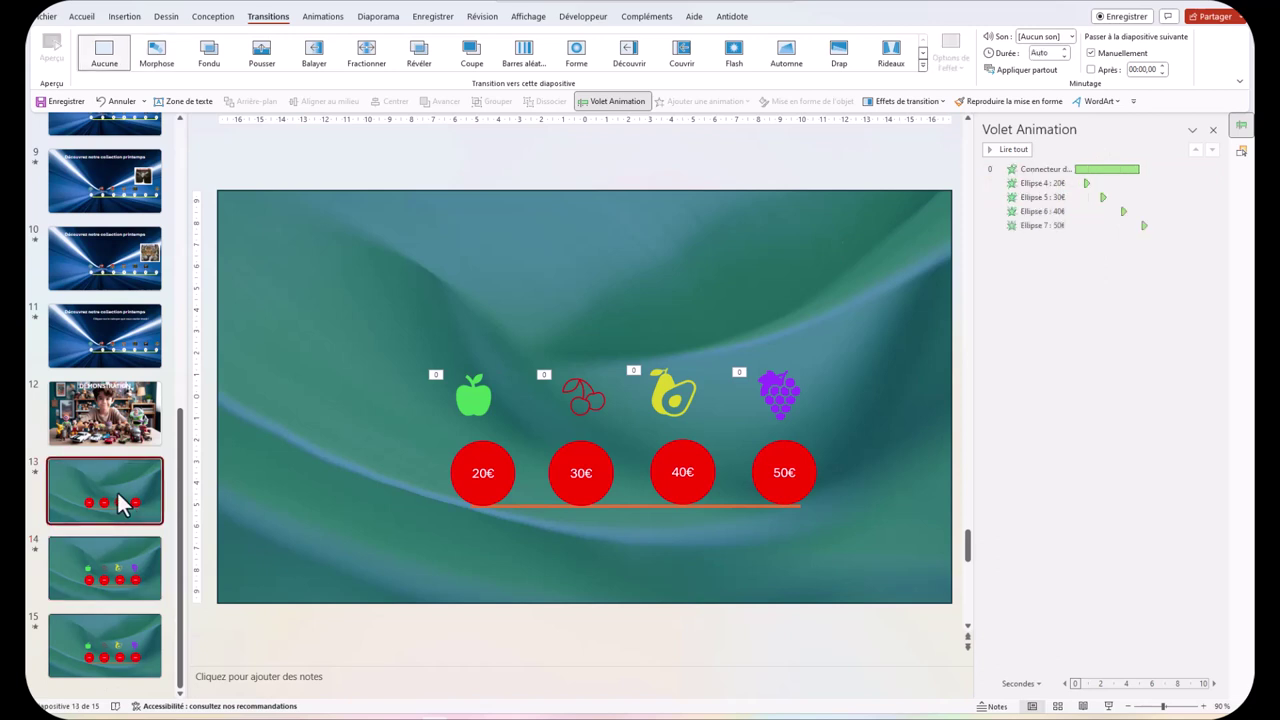
{"action": "left_click", "coordinate": [100, 588]}
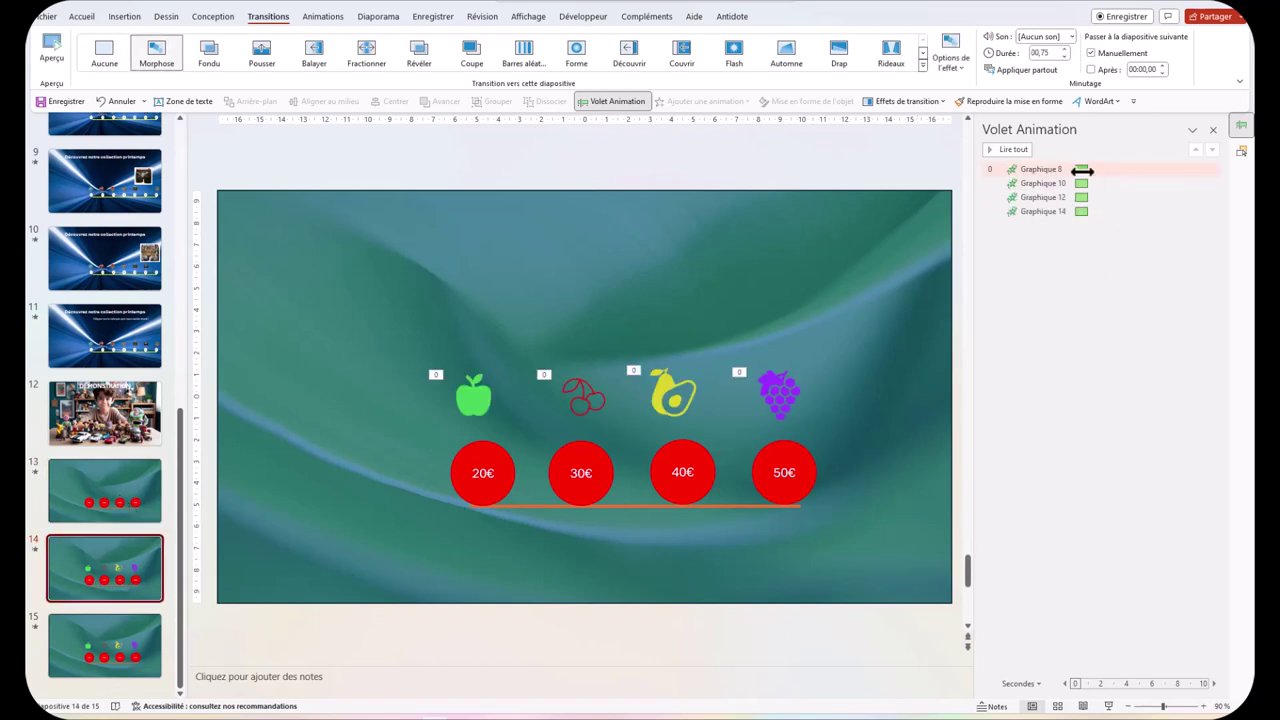
{"action": "left_click_drag", "start_coordinate": [1083, 184], "coordinate": [1146, 211]}
{"action": "left_click", "coordinate": [1100, 527]}
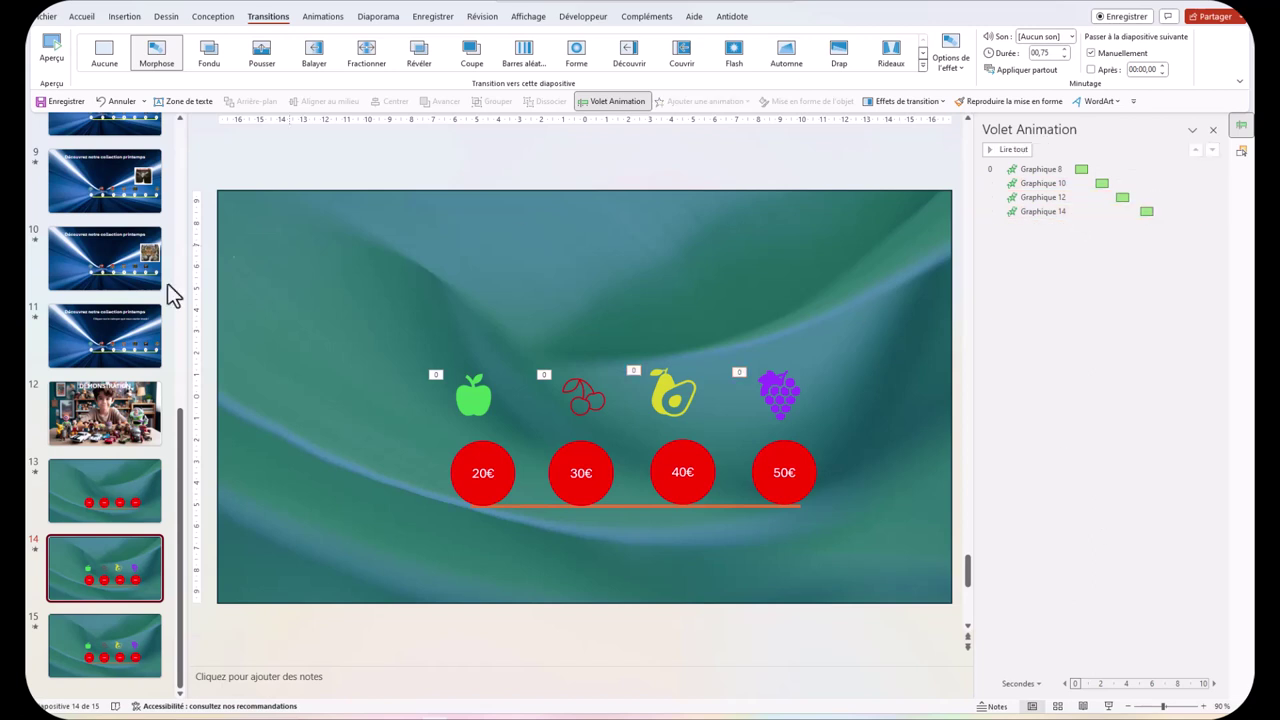
Run the slideshow from slide 13 and exit it
{"action": "left_click", "coordinate": [140, 527]}
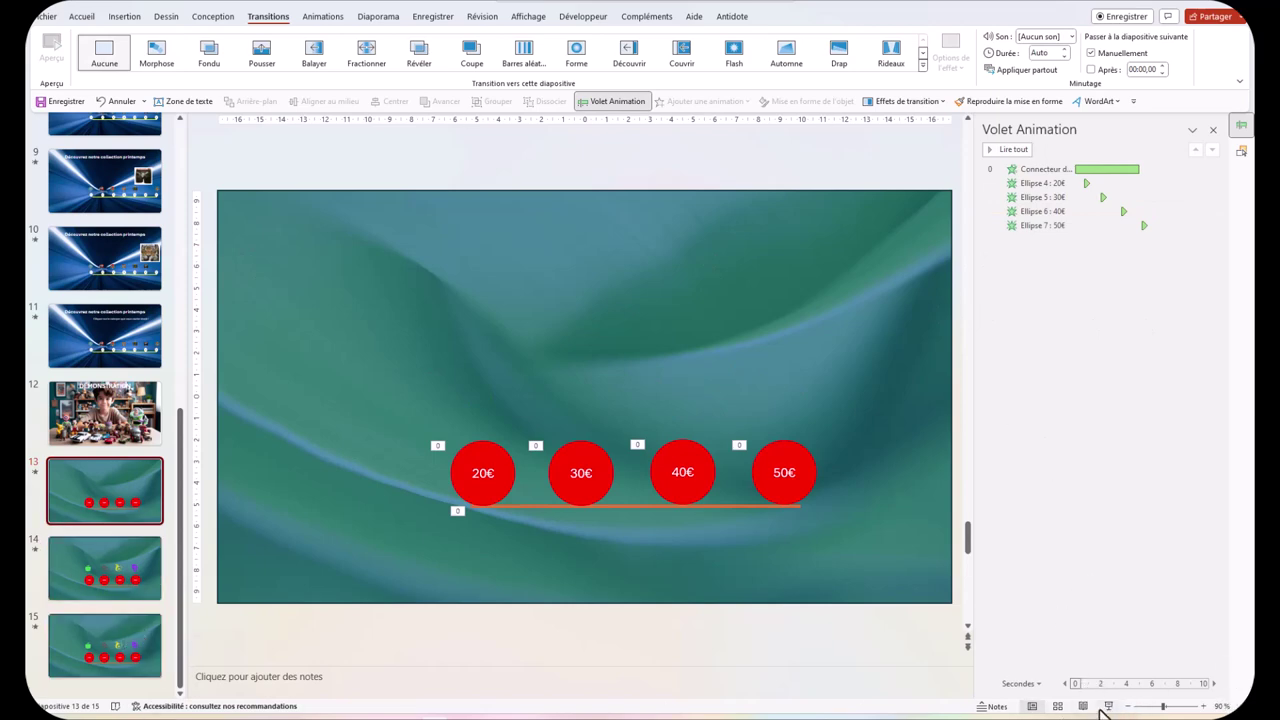
{"action": "left_click", "coordinate": [1109, 706]}
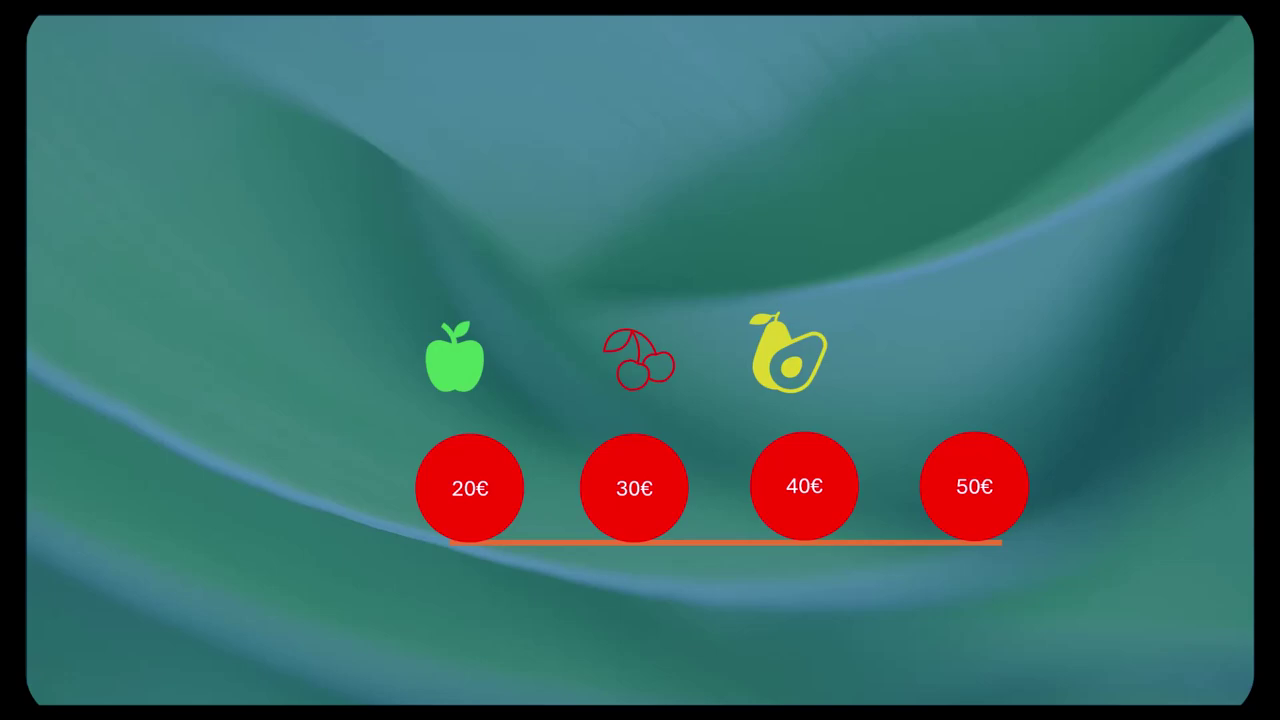
{"action": "key", "text": "Escape"}
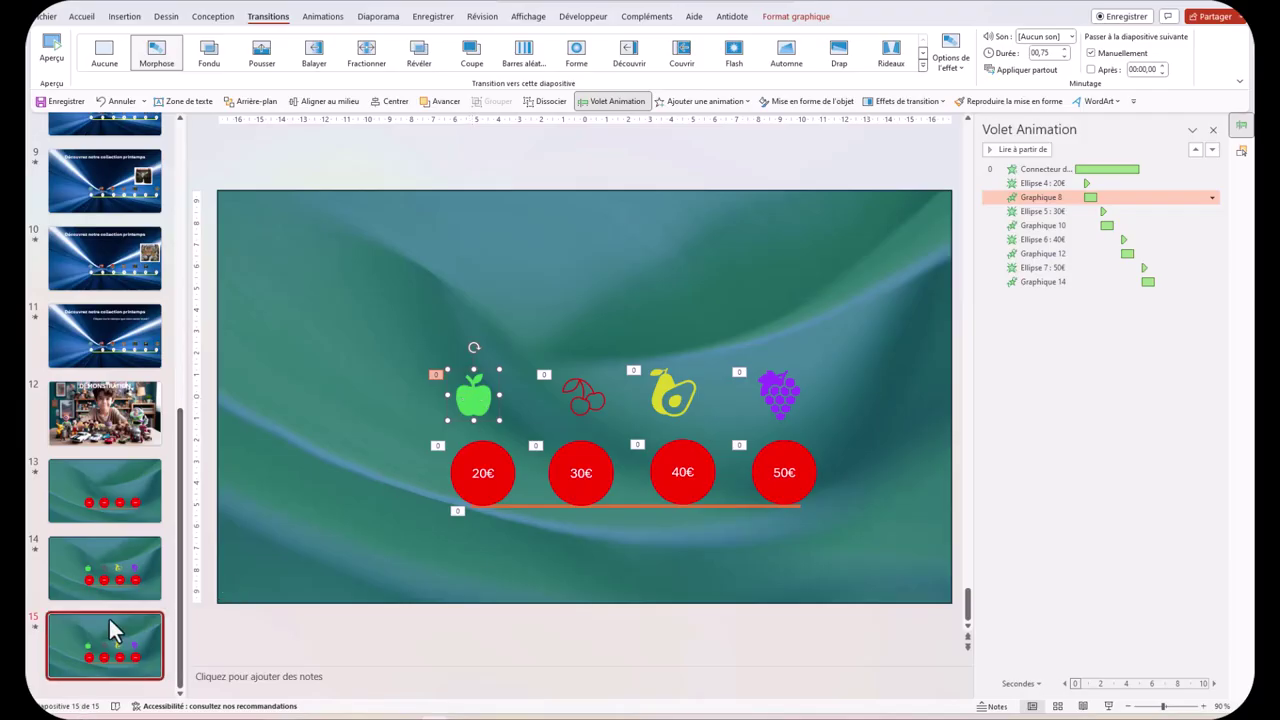
Duplicate the fruit slide to create a new copy
{"action": "left_click", "coordinate": [115, 578]}
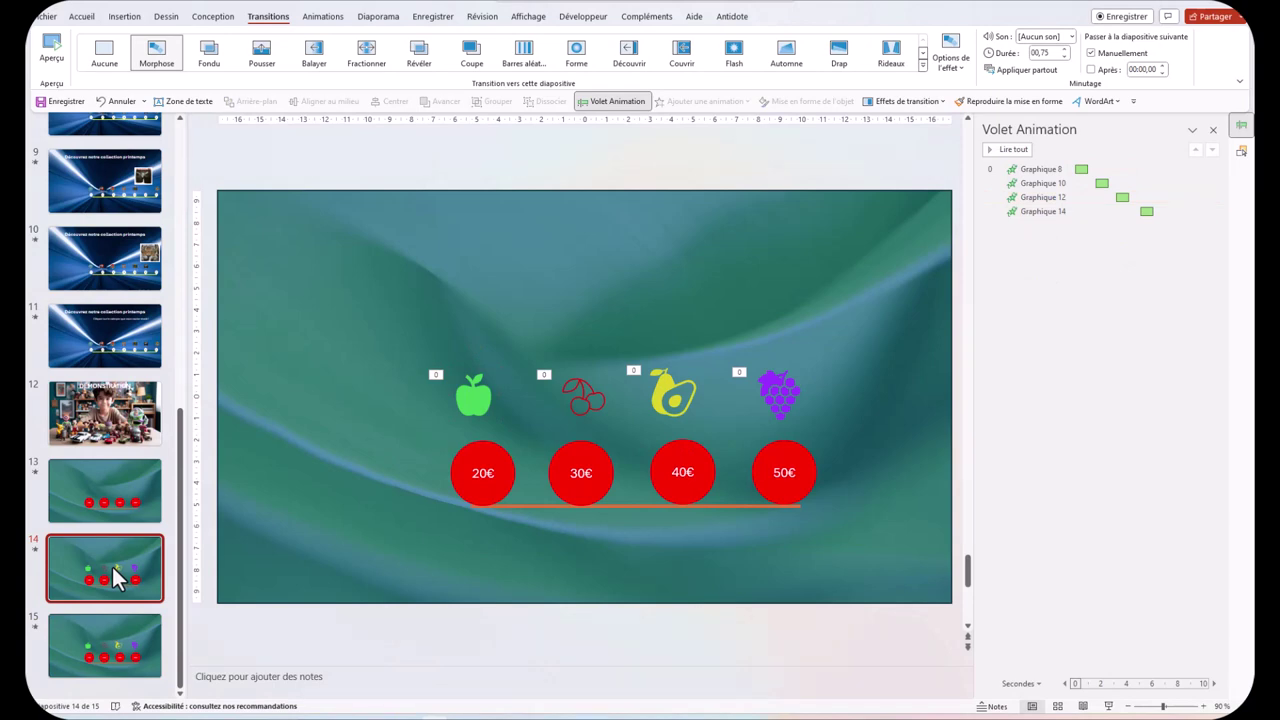
{"action": "right_click", "coordinate": [115, 578]}
{"action": "left_click", "coordinate": [168, 386]}
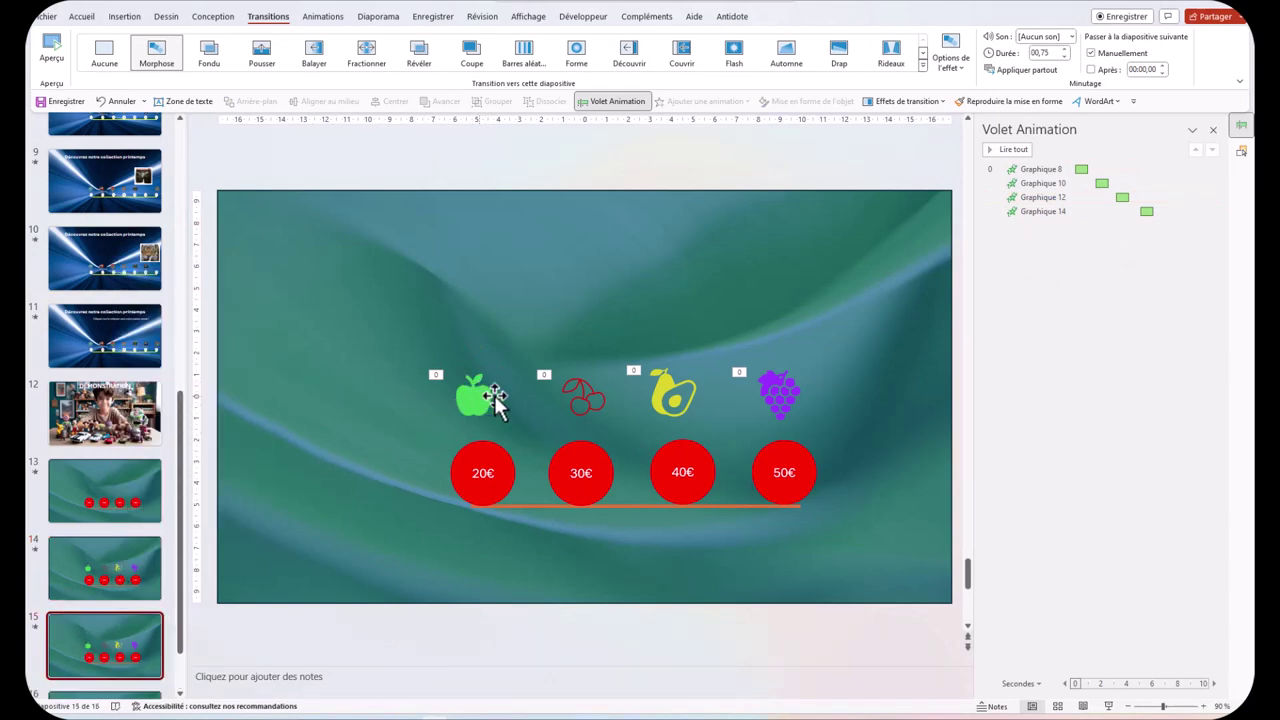
Delete all four fruit animations on the new copy
{"action": "left_click", "coordinate": [1108, 182]}
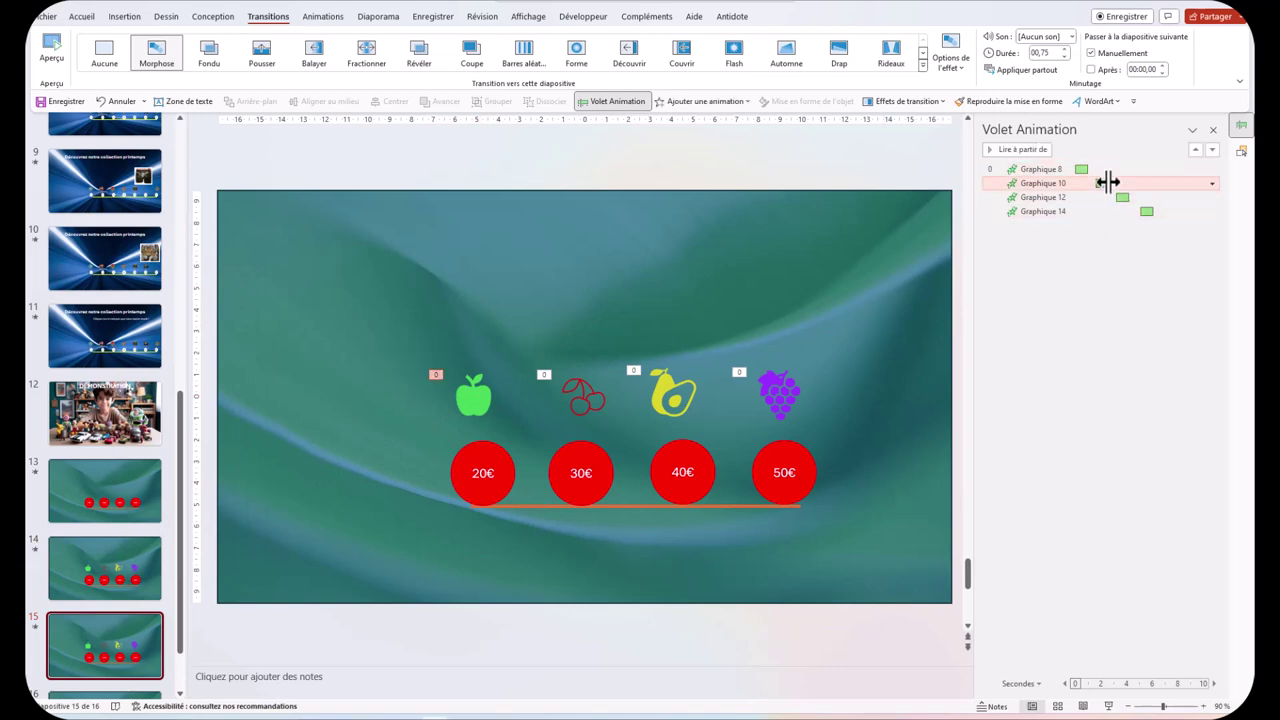
{"action": "left_click", "coordinate": [1110, 212], "text": "shift"}
{"action": "key", "text": "Delete"}
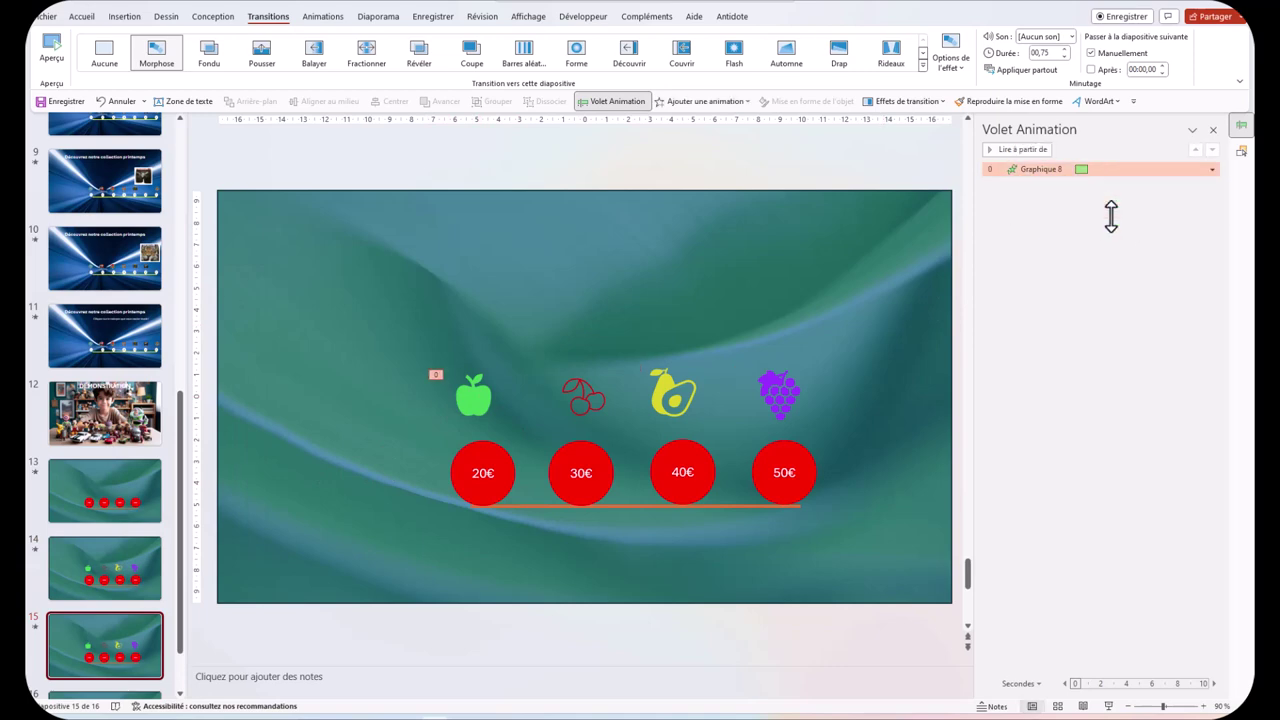
{"action": "key", "text": "Delete"}
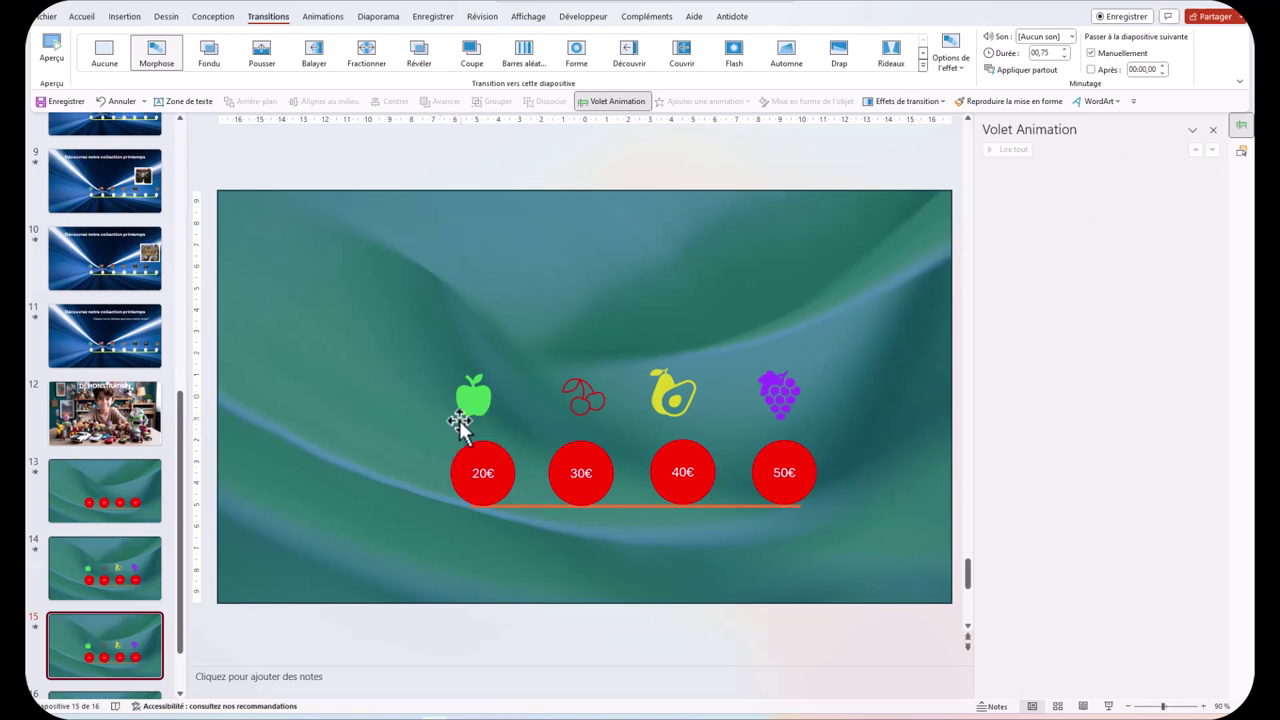
Select the apple, cherry, avocado and grapes graphics together
{"action": "left_click", "coordinate": [474, 400]}
{"action": "left_click", "coordinate": [584, 396], "text": "shift"}
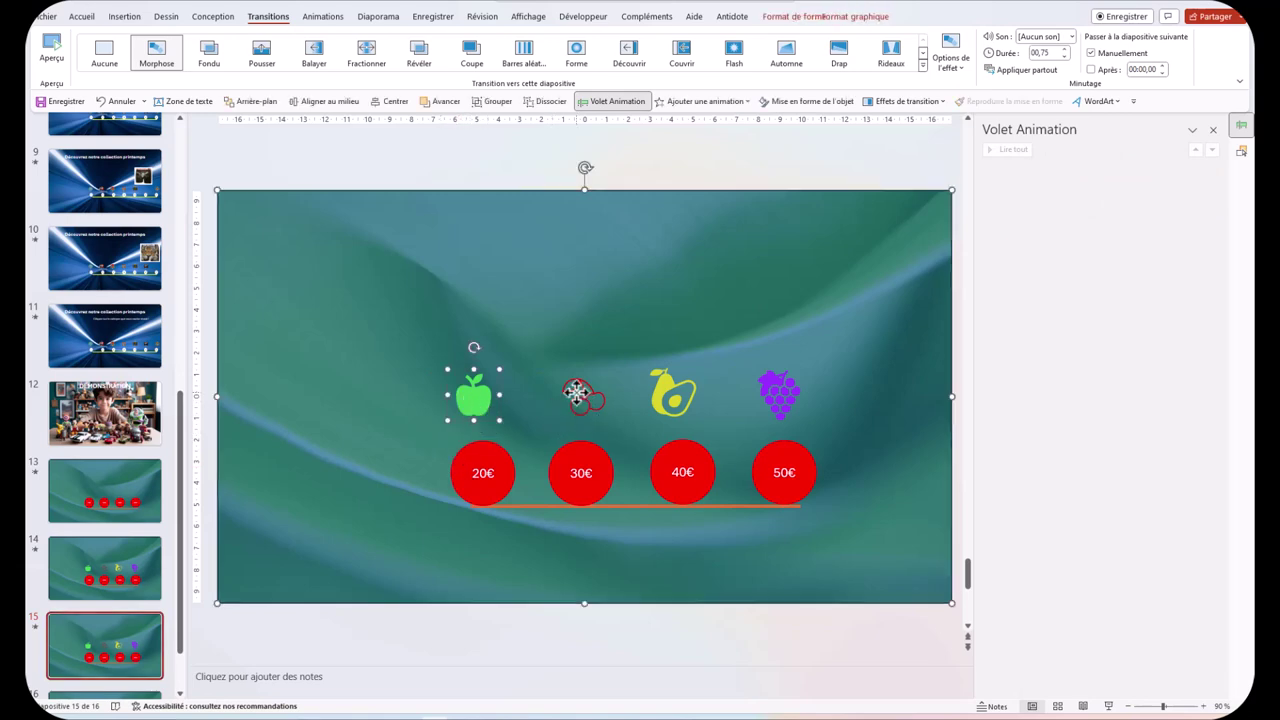
{"action": "left_click", "coordinate": [674, 394], "text": "shift"}
{"action": "left_click", "coordinate": [779, 394], "text": "shift"}
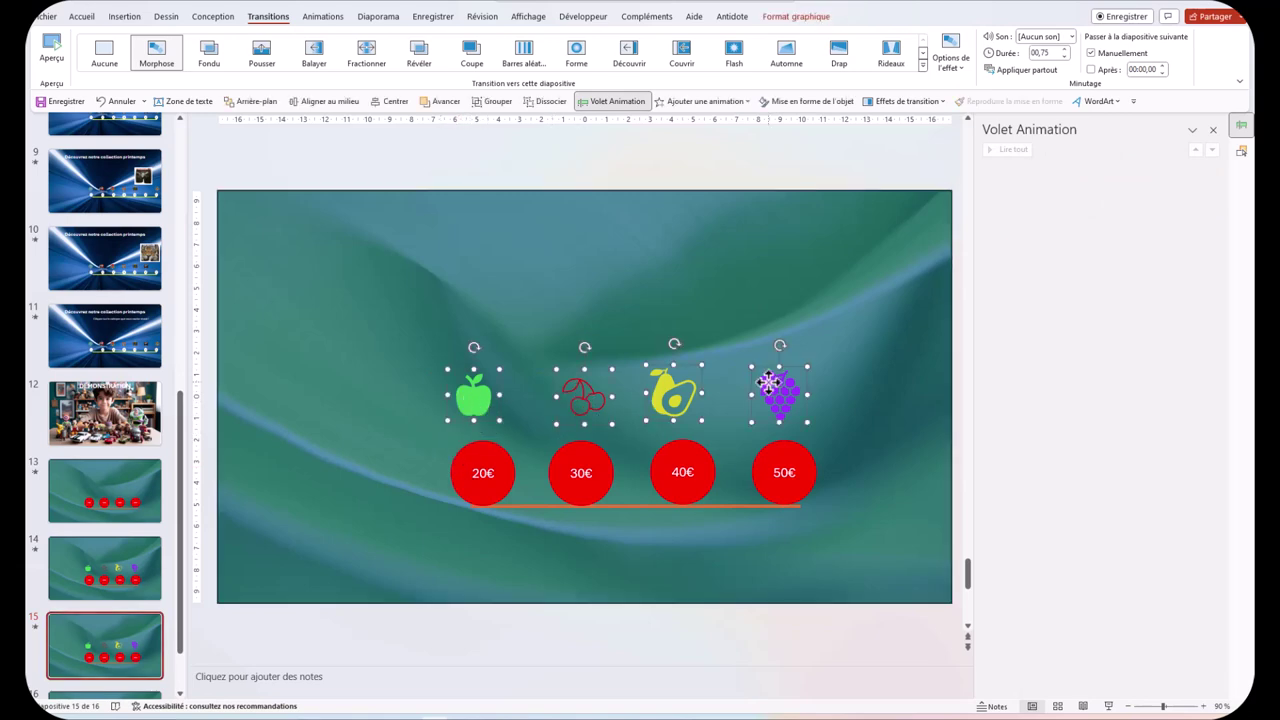
Apply Apparaître to the four fruits and enlarge the apple and cherries above their price circles
{"action": "left_click", "coordinate": [328, 20]}
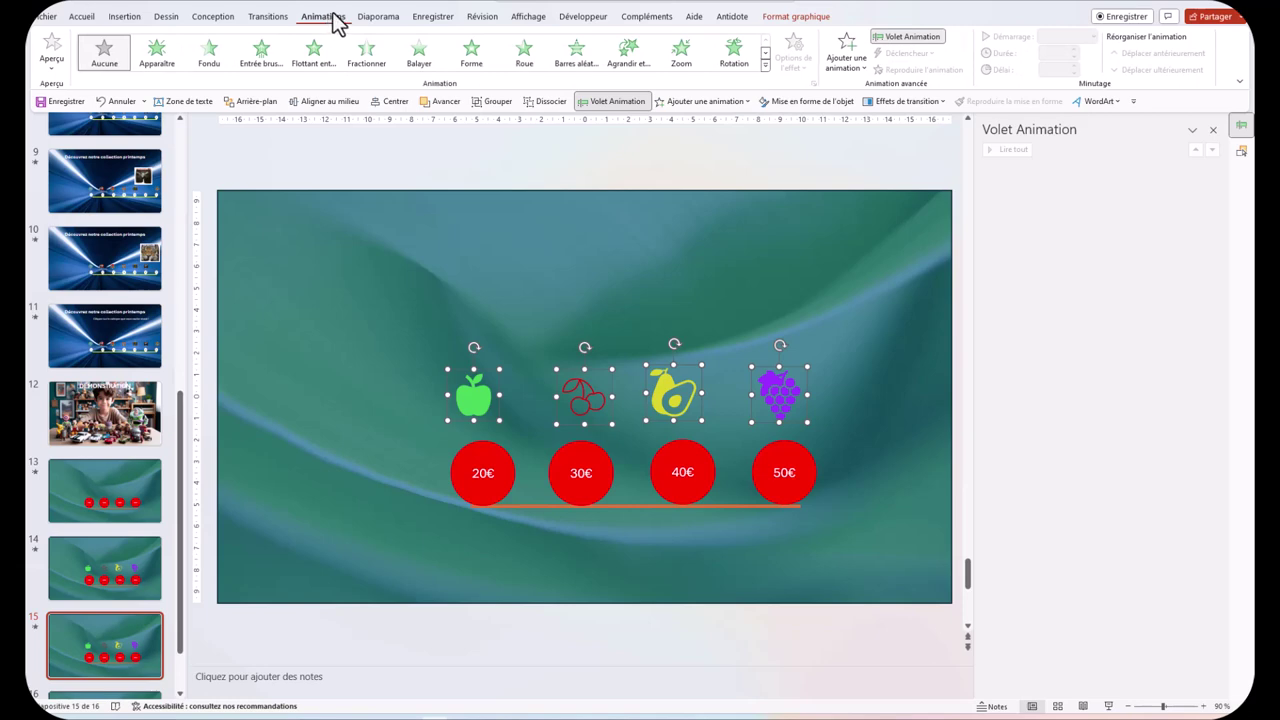
{"action": "left_click", "coordinate": [157, 52]}
{"action": "left_click", "coordinate": [476, 392]}
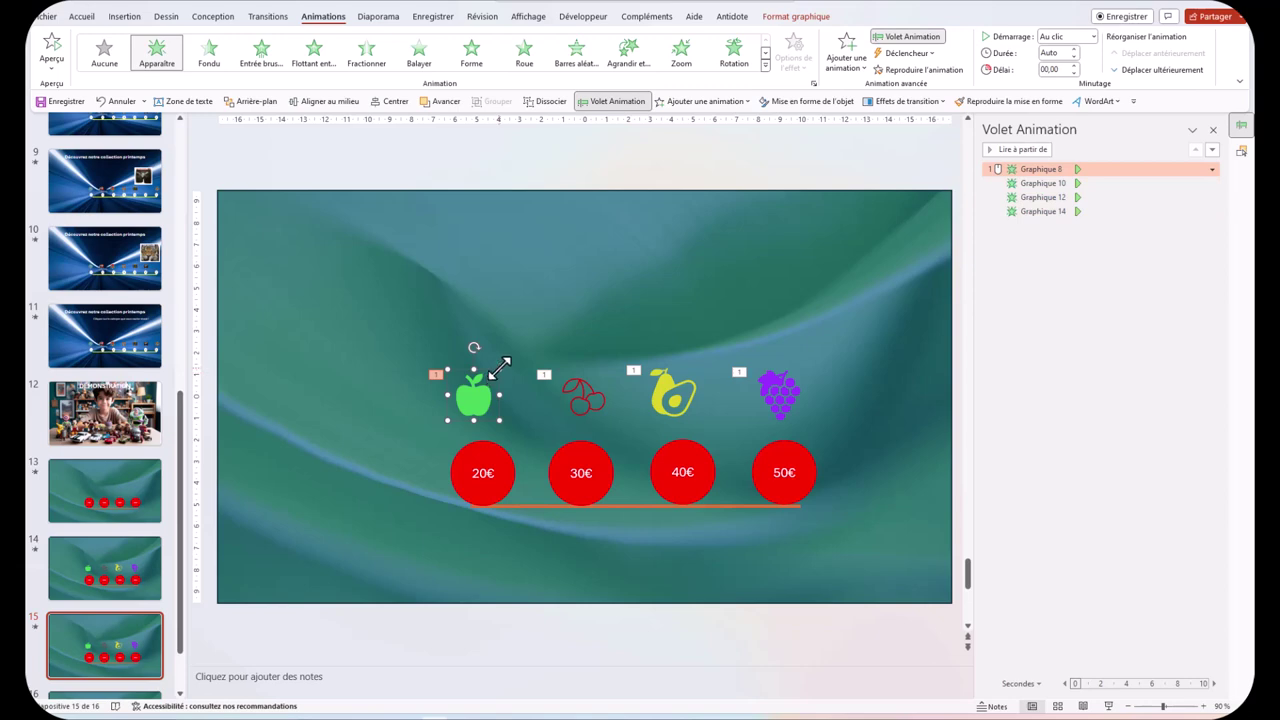
{"action": "left_click_drag", "start_coordinate": [500, 366], "coordinate": [557, 311]}
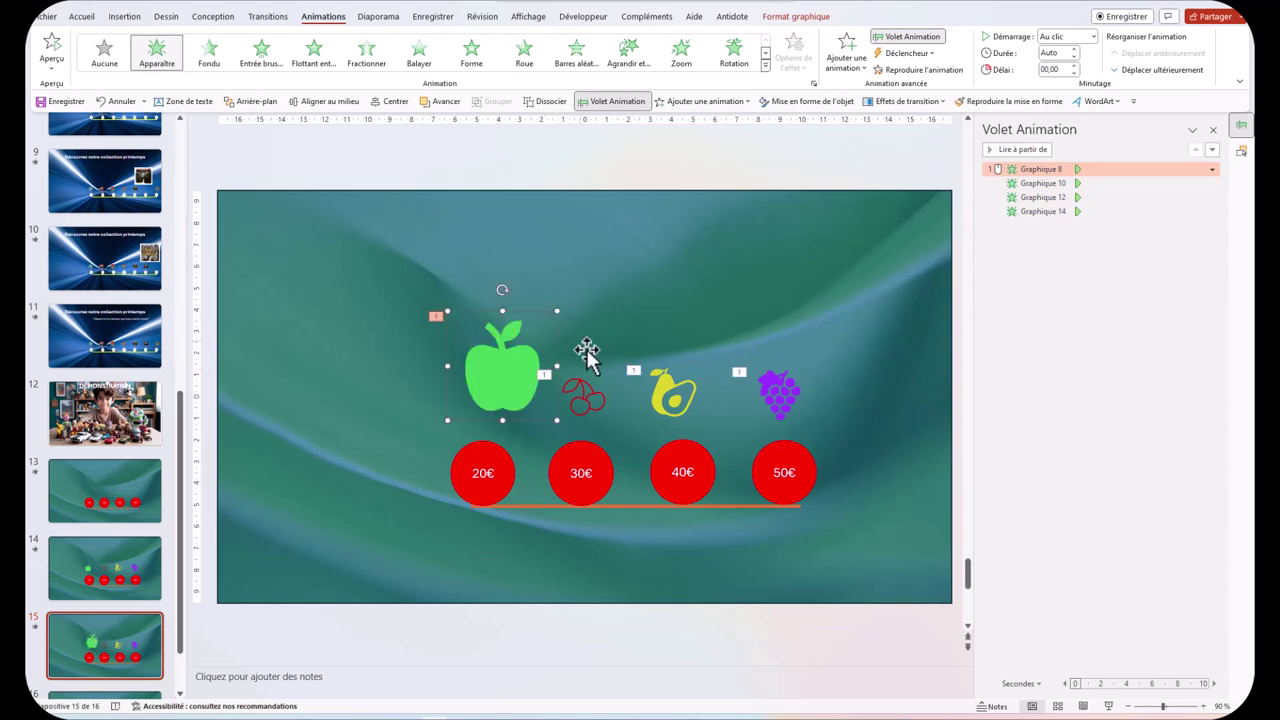
{"action": "left_click", "coordinate": [582, 395]}
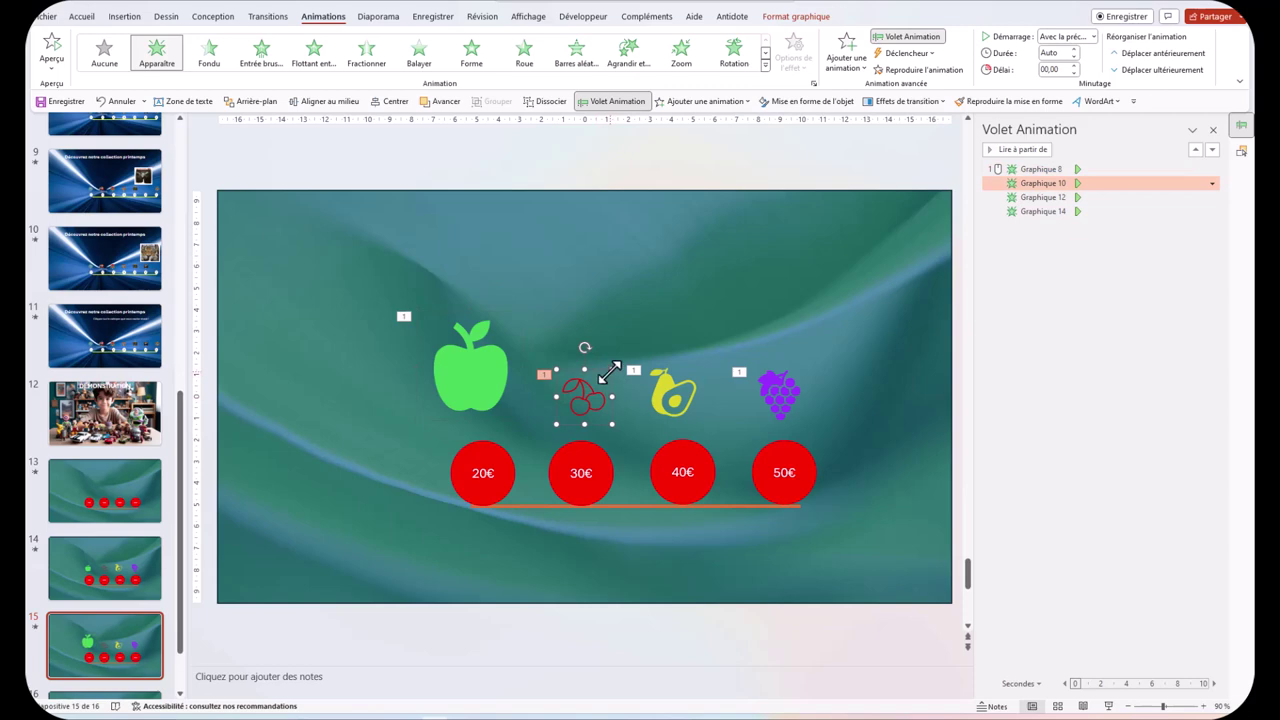
{"action": "left_click_drag", "start_coordinate": [609, 372], "coordinate": [630, 345]}
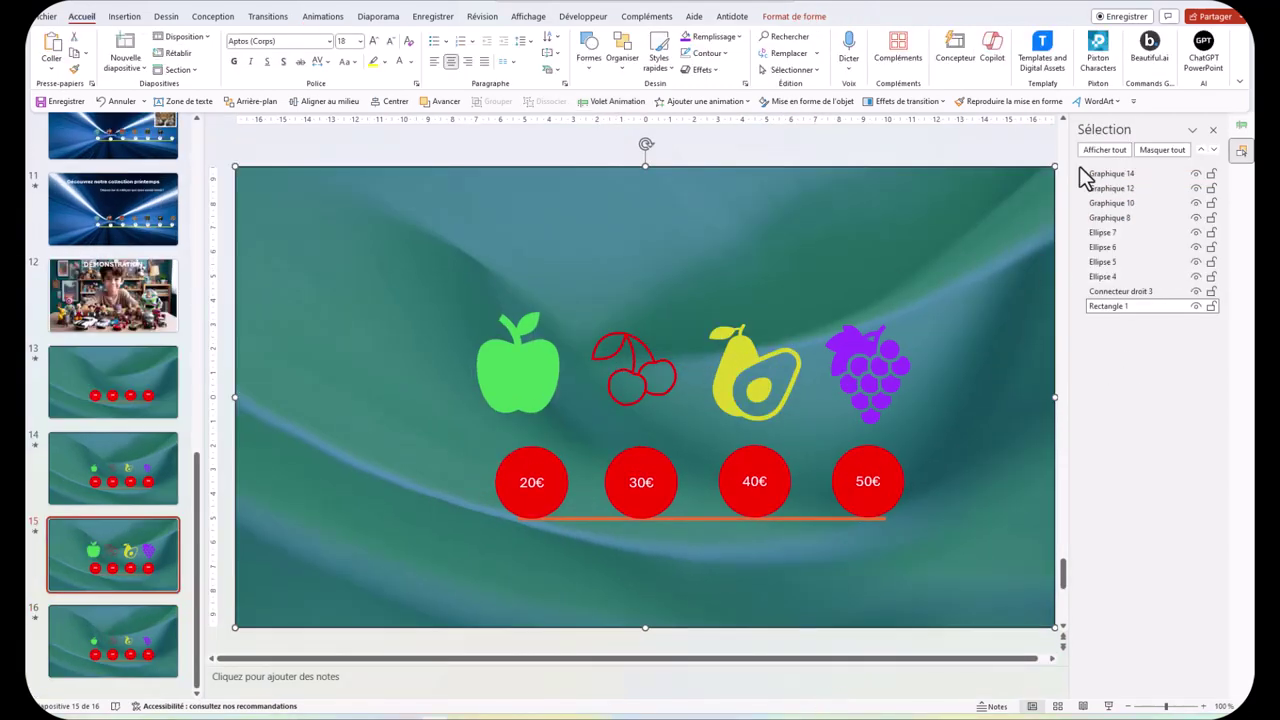
In the Animation Pane, set all four fruit animations to Démarrer avec le précédent
{"action": "left_click", "coordinate": [1241, 132]}
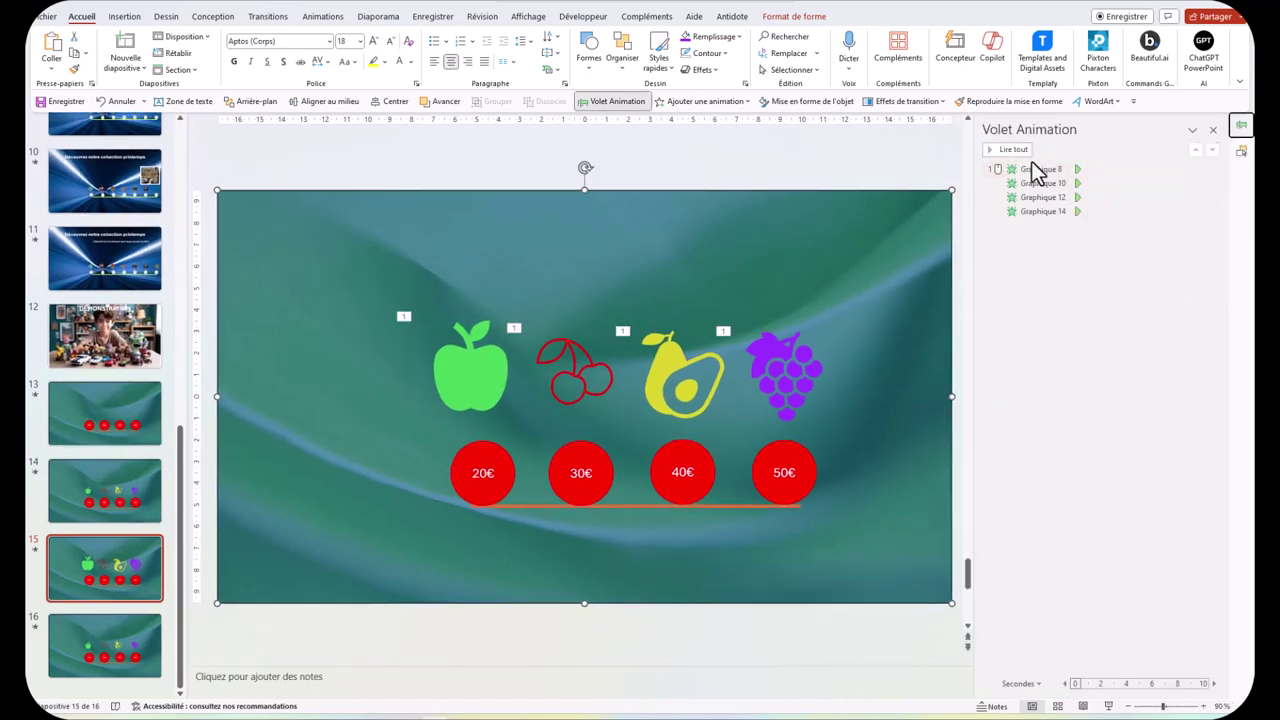
{"action": "left_click", "coordinate": [1096, 170]}
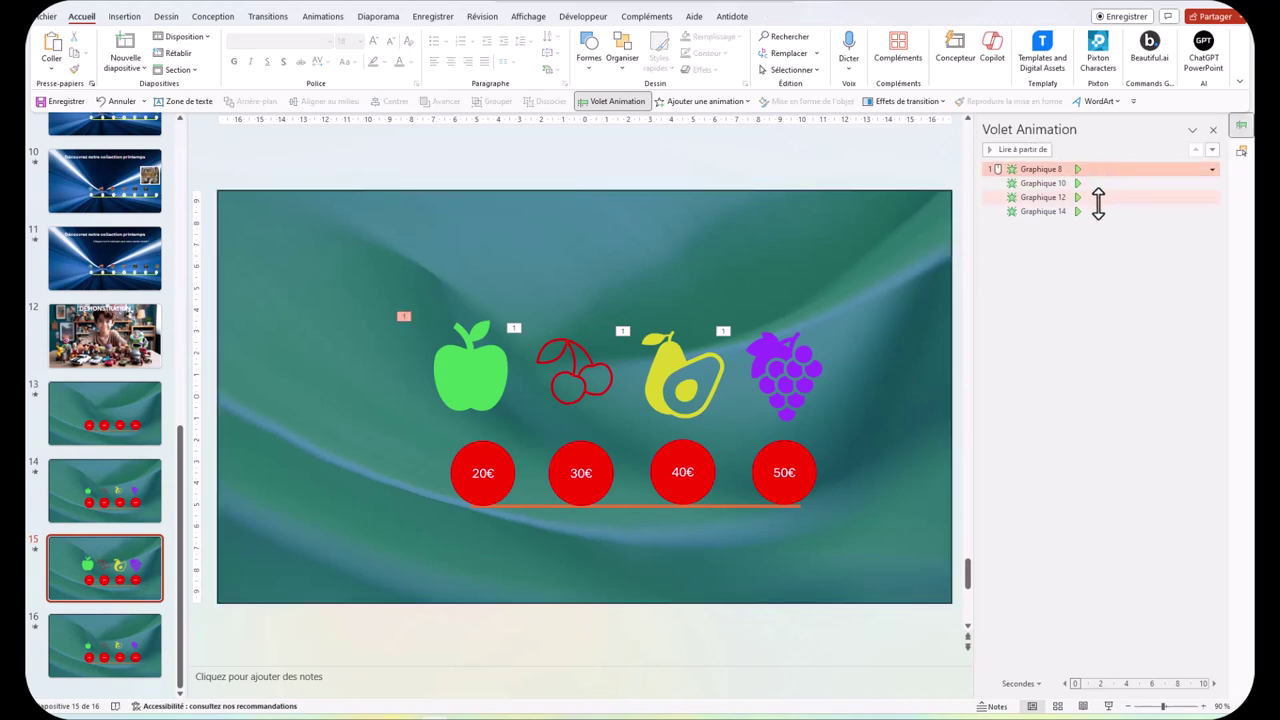
{"action": "mouse_move", "coordinate": [1098, 203]}
{"action": "left_mouse_down"}
{"action": "mouse_move", "coordinate": [1103, 212]}
{"action": "mouse_move", "coordinate": [1062, 200]}
{"action": "mouse_move", "coordinate": [1060, 212]}
{"action": "left_mouse_up"}
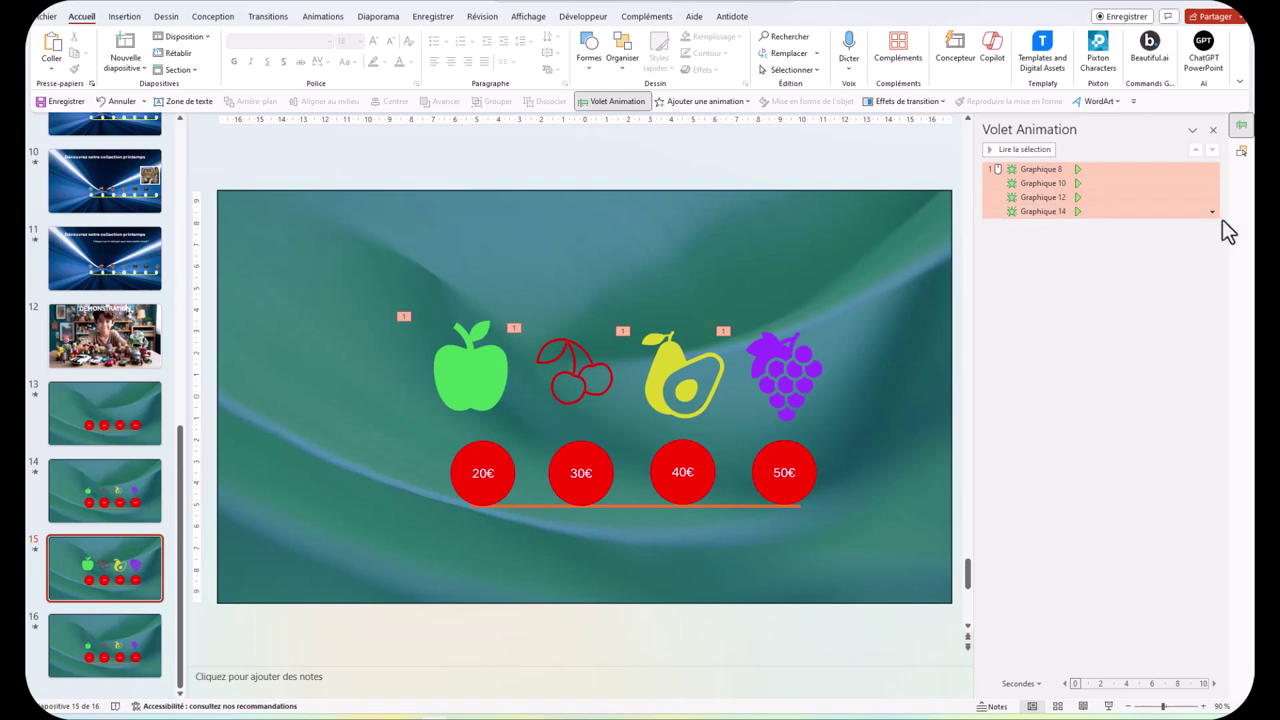
{"action": "left_click", "coordinate": [1212, 214]}
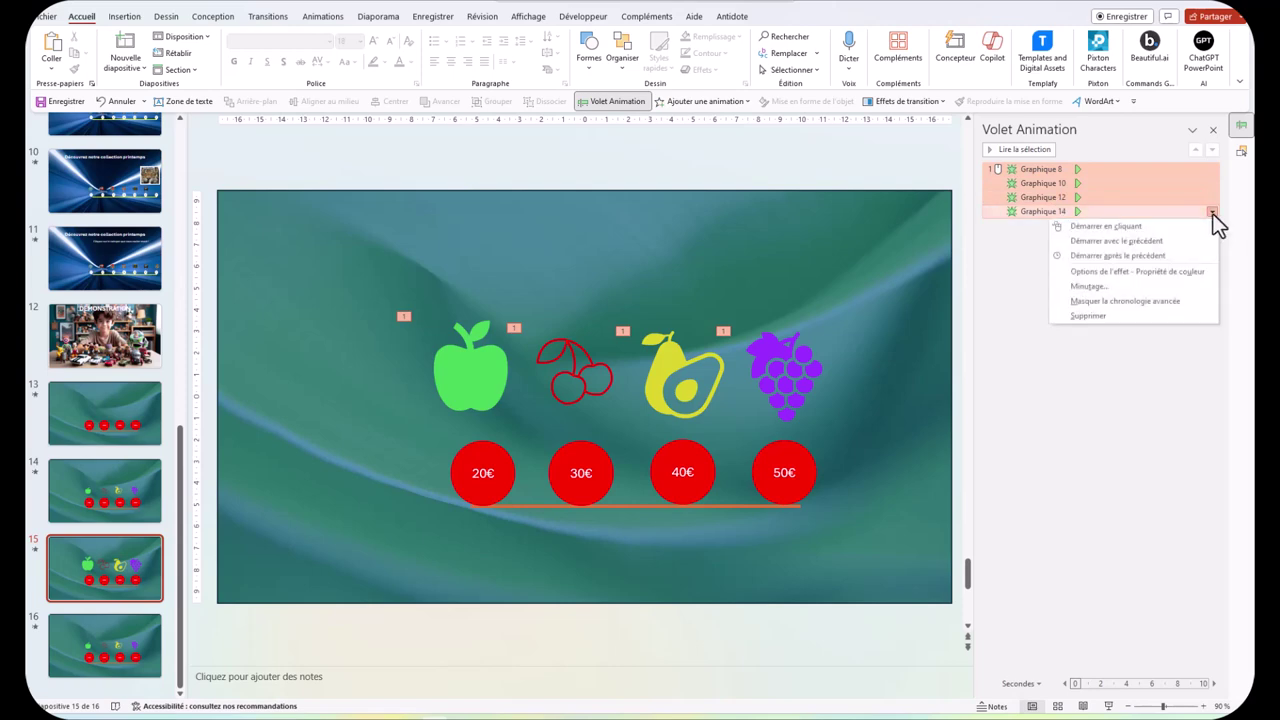
{"action": "left_click", "coordinate": [1160, 240]}
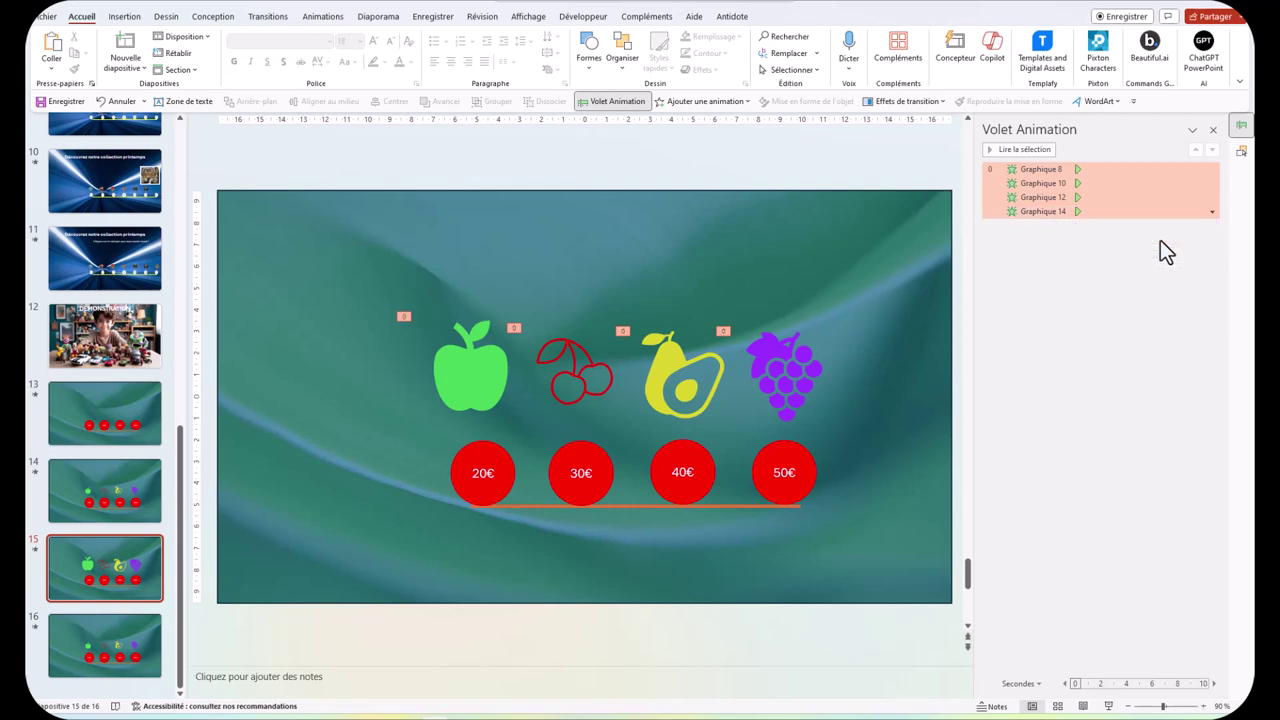
{"action": "left_click", "coordinate": [1138, 292]}
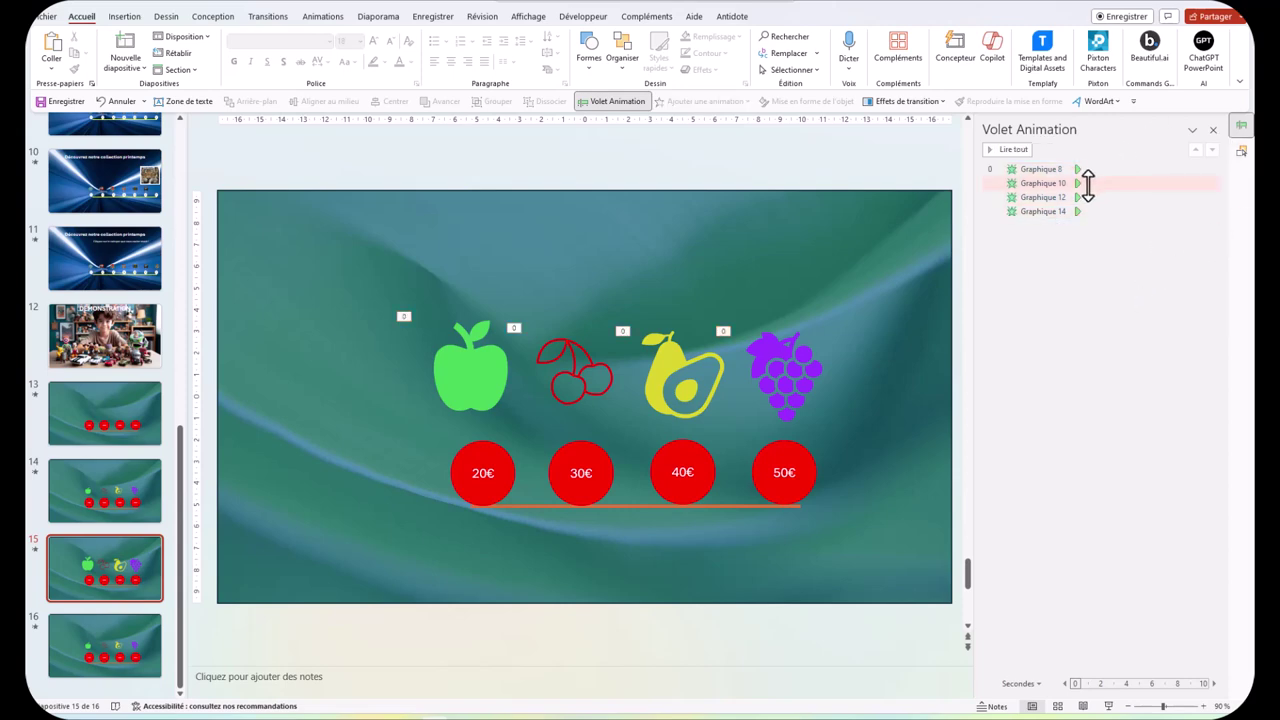
Stagger the timing bars so the cherries start at 3.5 s and the grapes follow the pear
{"action": "left_click_drag", "start_coordinate": [1078, 184], "coordinate": [1172, 199]}
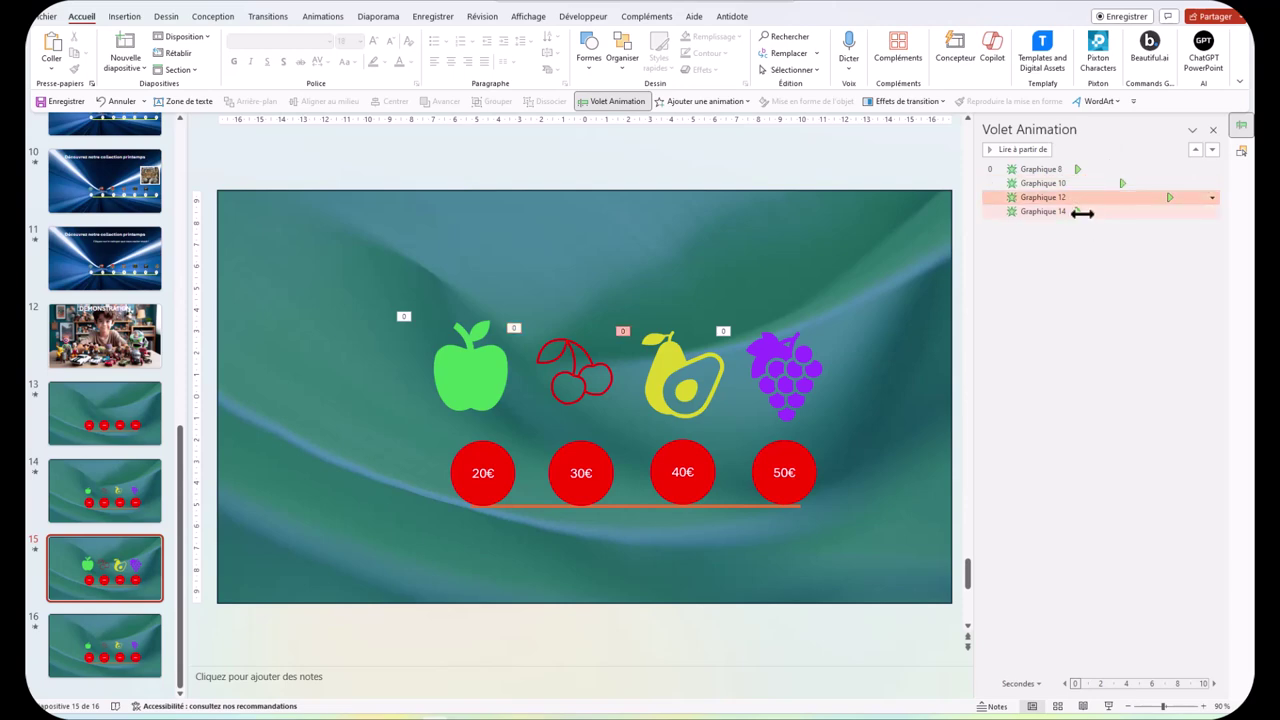
{"action": "left_click_drag", "start_coordinate": [1083, 213], "coordinate": [1211, 214]}
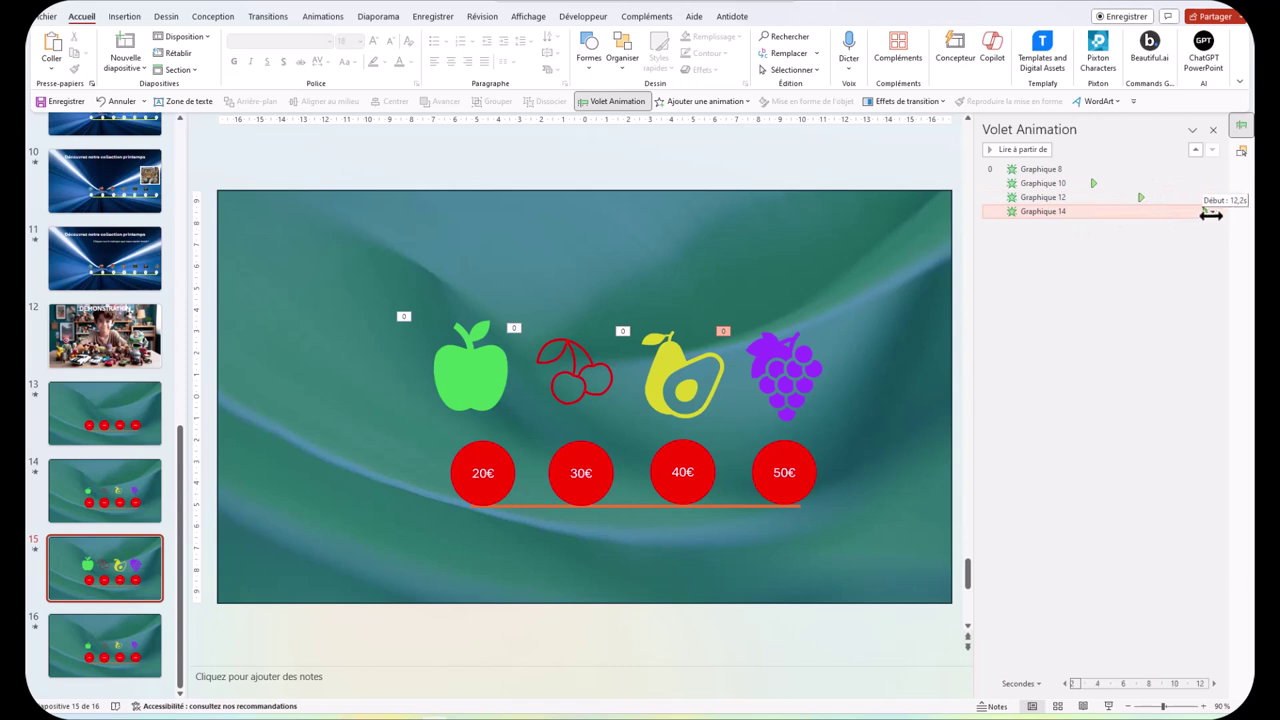
{"action": "left_click_drag", "start_coordinate": [1211, 214], "coordinate": [1153, 214]}
{"action": "left_click", "coordinate": [1144, 227]}
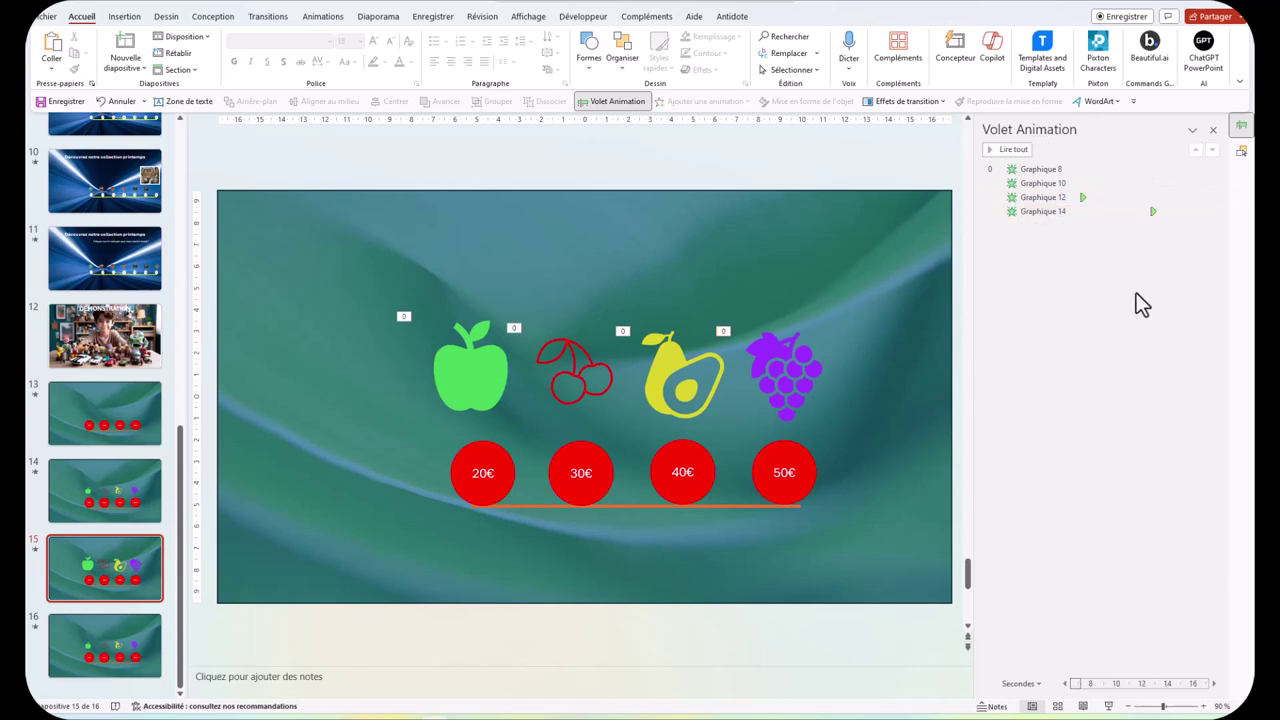
{"action": "left_click", "coordinate": [465, 365]}
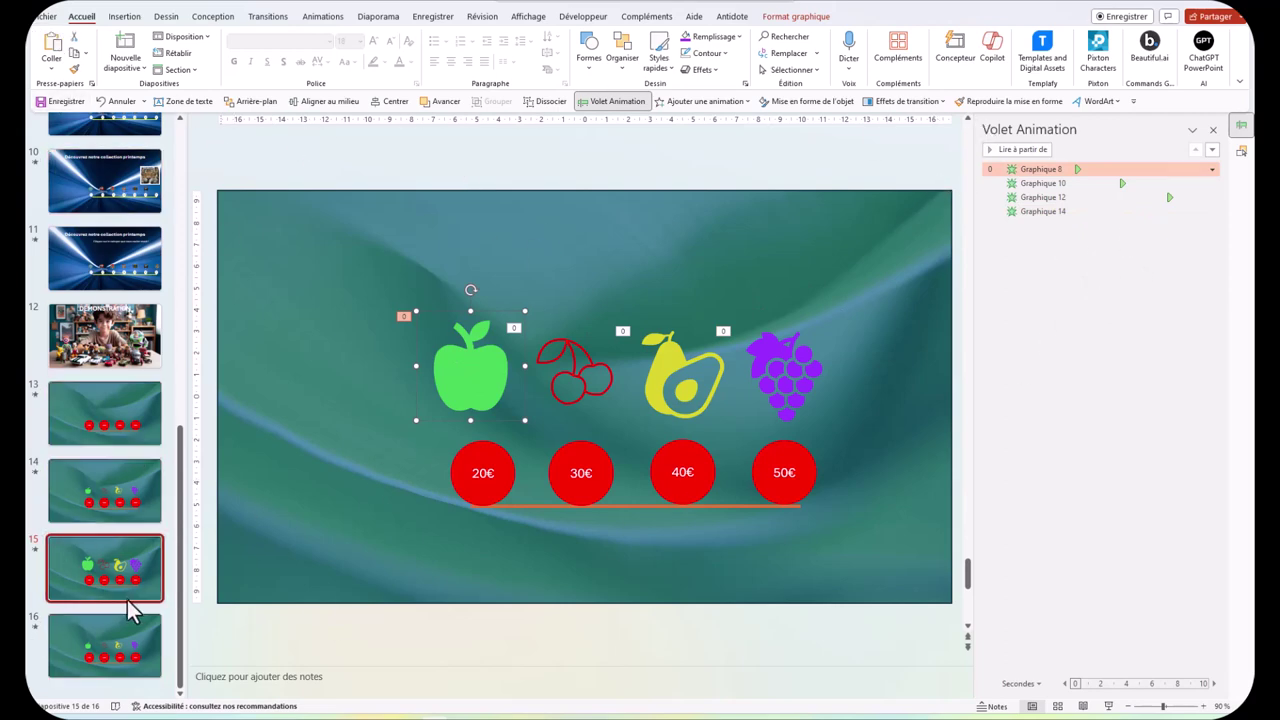
Play the slideshow from slide 13, watch the fruits appear one by one, then exit to editing
{"action": "left_click", "coordinate": [117, 506]}
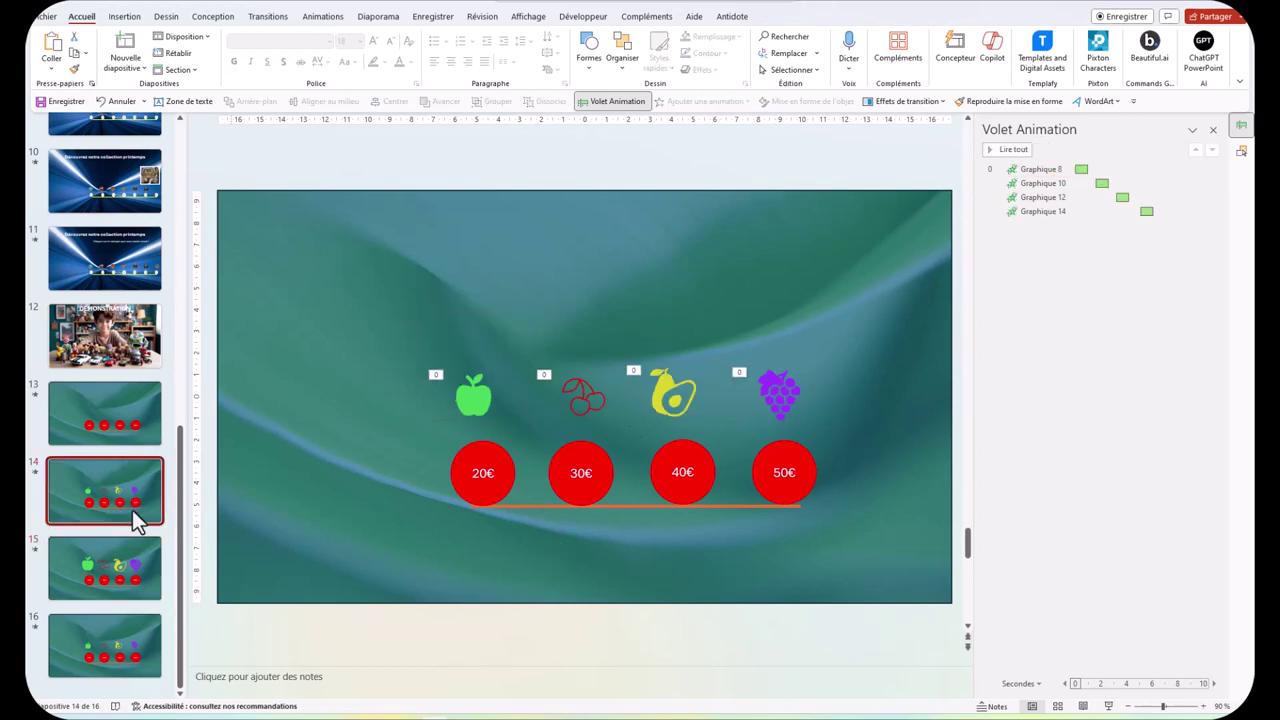
{"action": "left_click", "coordinate": [115, 565]}
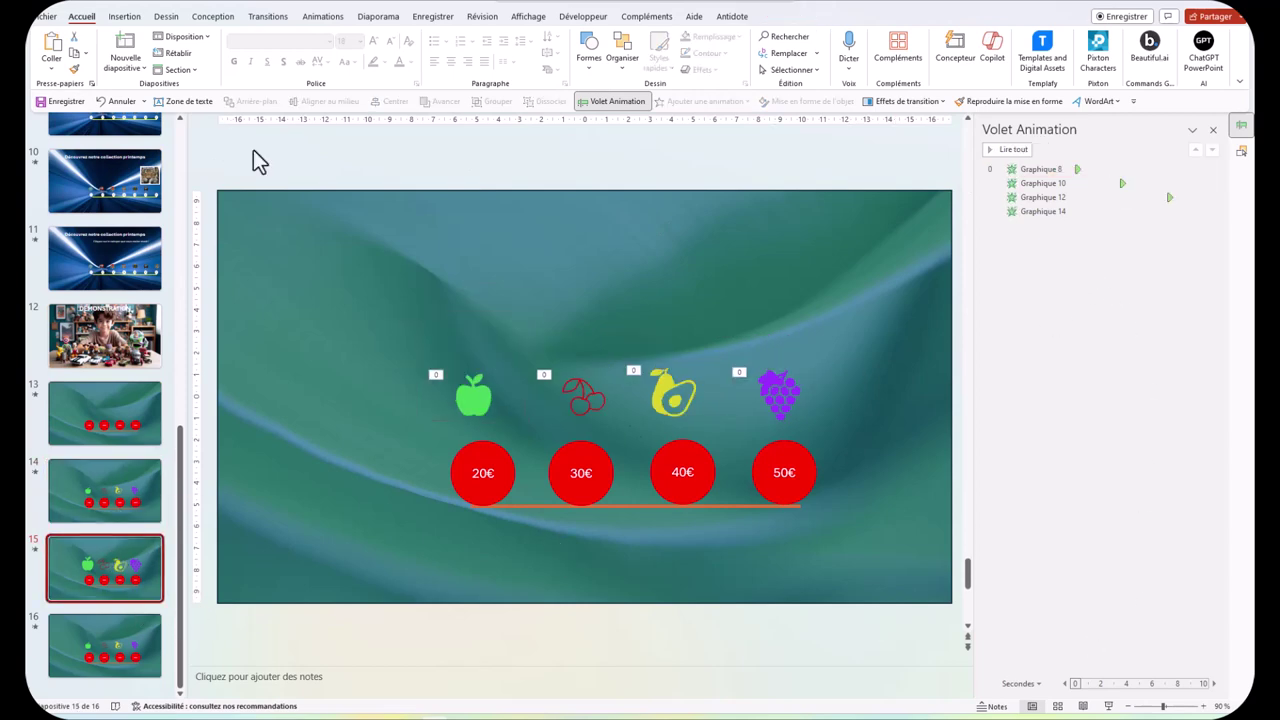
{"action": "left_click", "coordinate": [272, 17]}
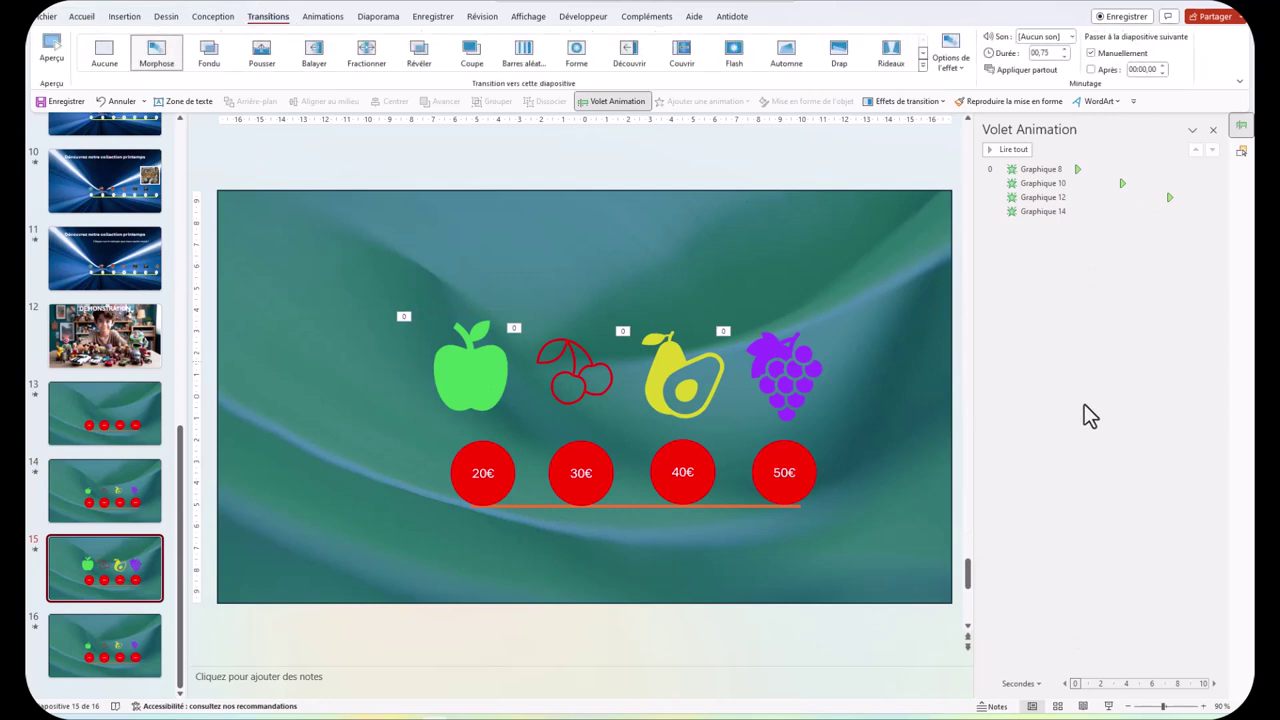
{"action": "left_click", "coordinate": [126, 420]}
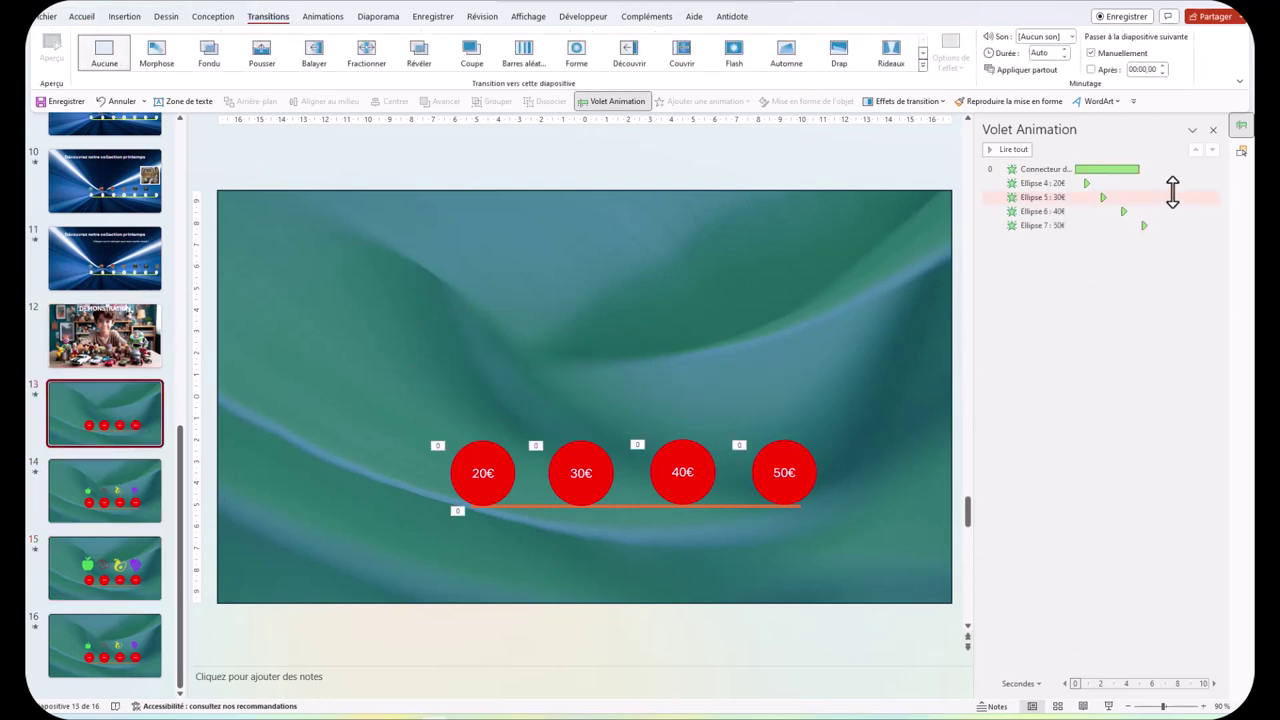
{"action": "left_click", "coordinate": [1108, 706]}
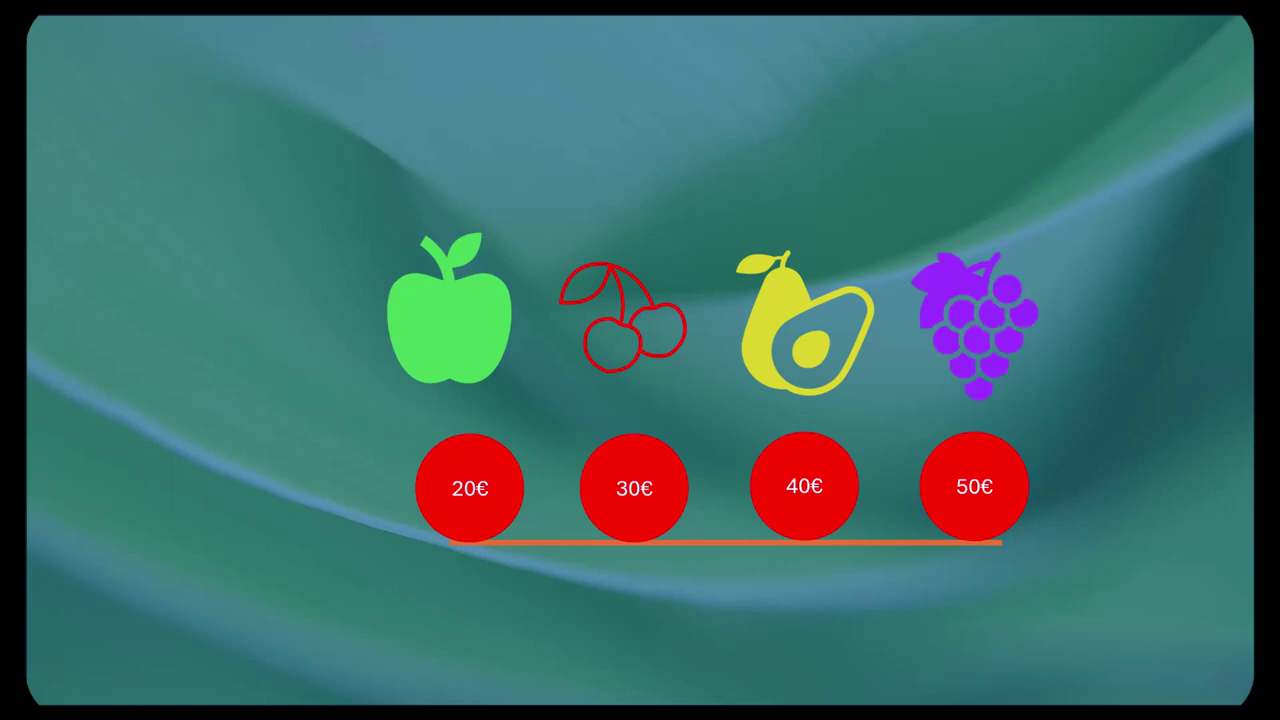
{"action": "key", "text": "Escape"}
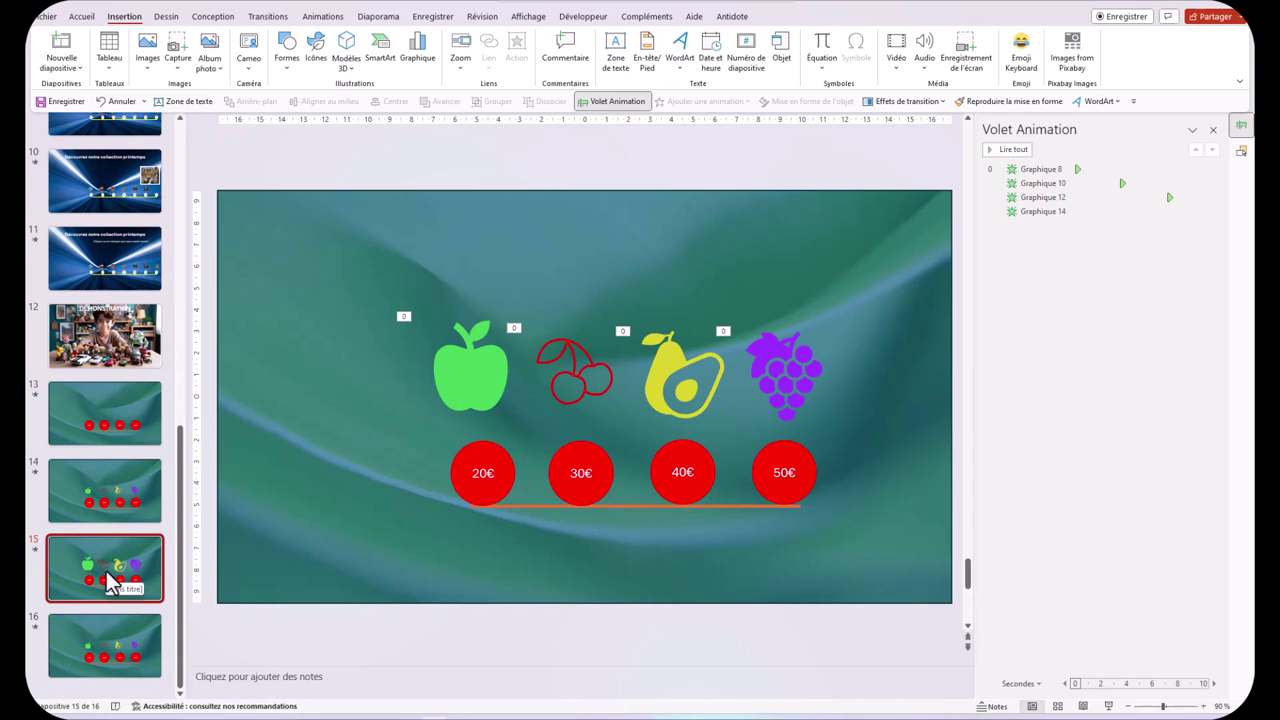
Duplicate slide 15 as a new slide 16 from its thumbnail menu
{"action": "right_click", "coordinate": [108, 580]}
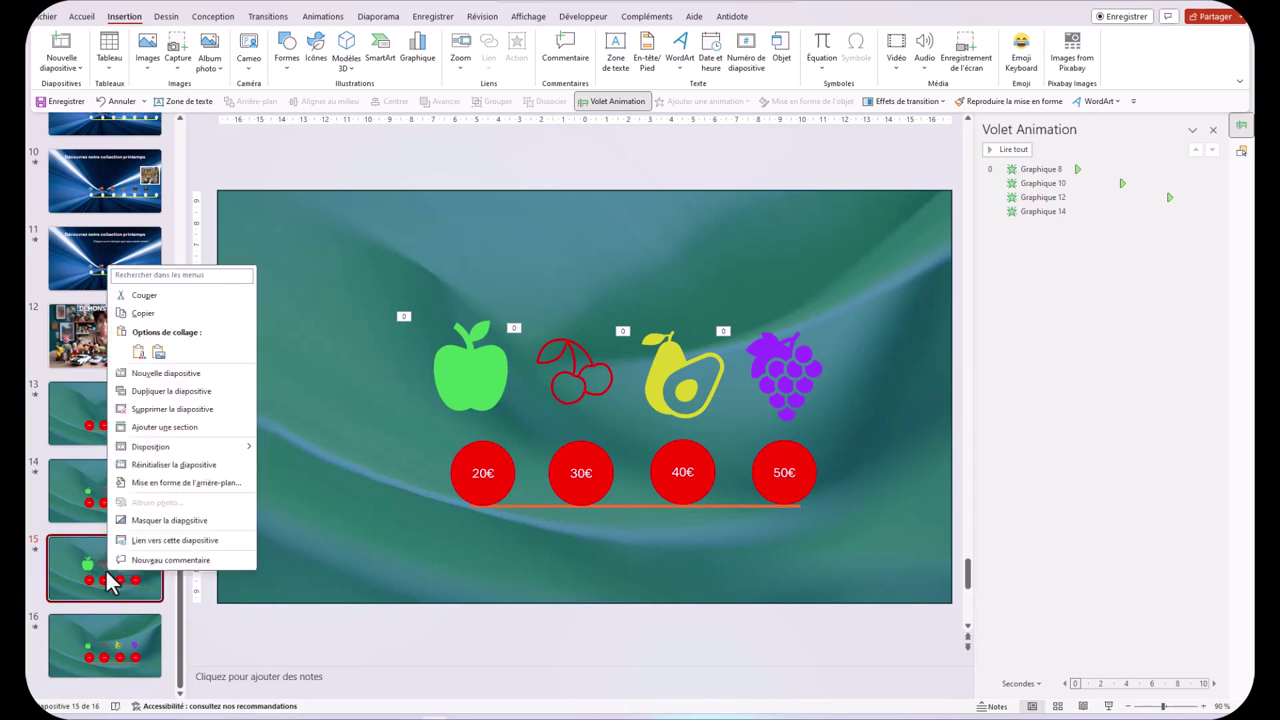
{"action": "left_click", "coordinate": [148, 391]}
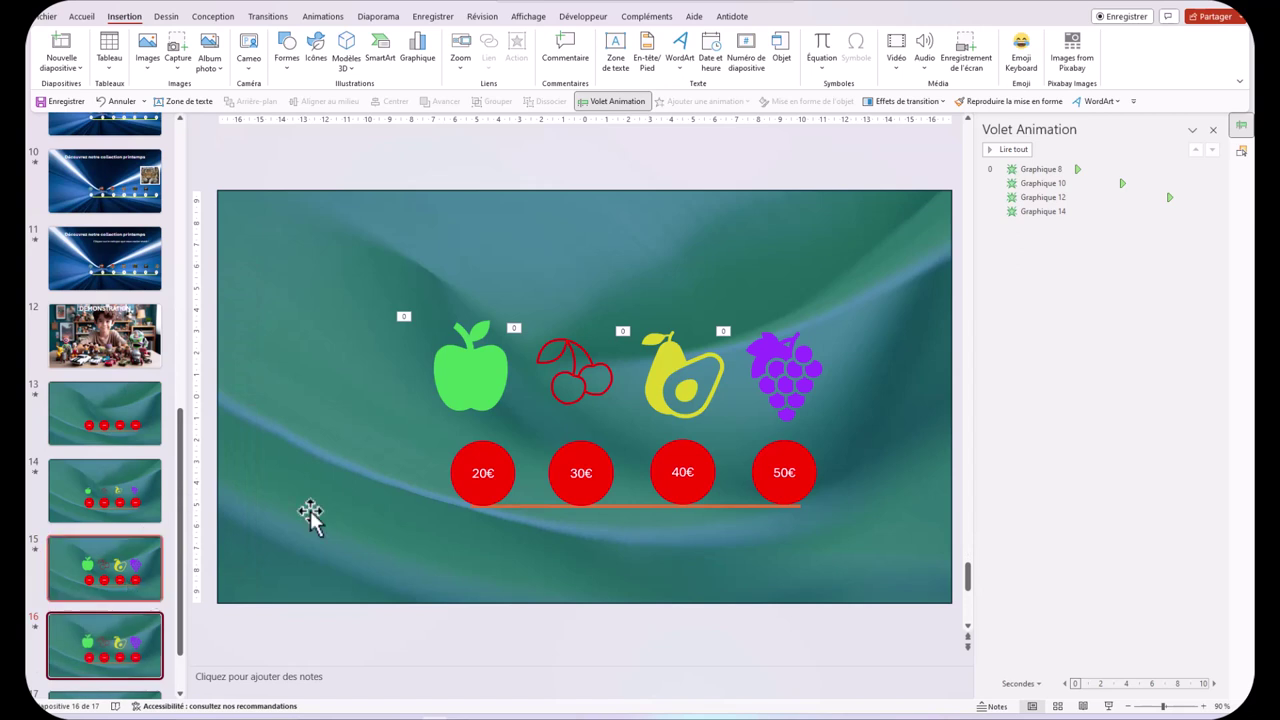
Shrink the cherries, pear and grapes on slide 16, keeping the pear above its 40€ circle
{"action": "left_click", "coordinate": [573, 367]}
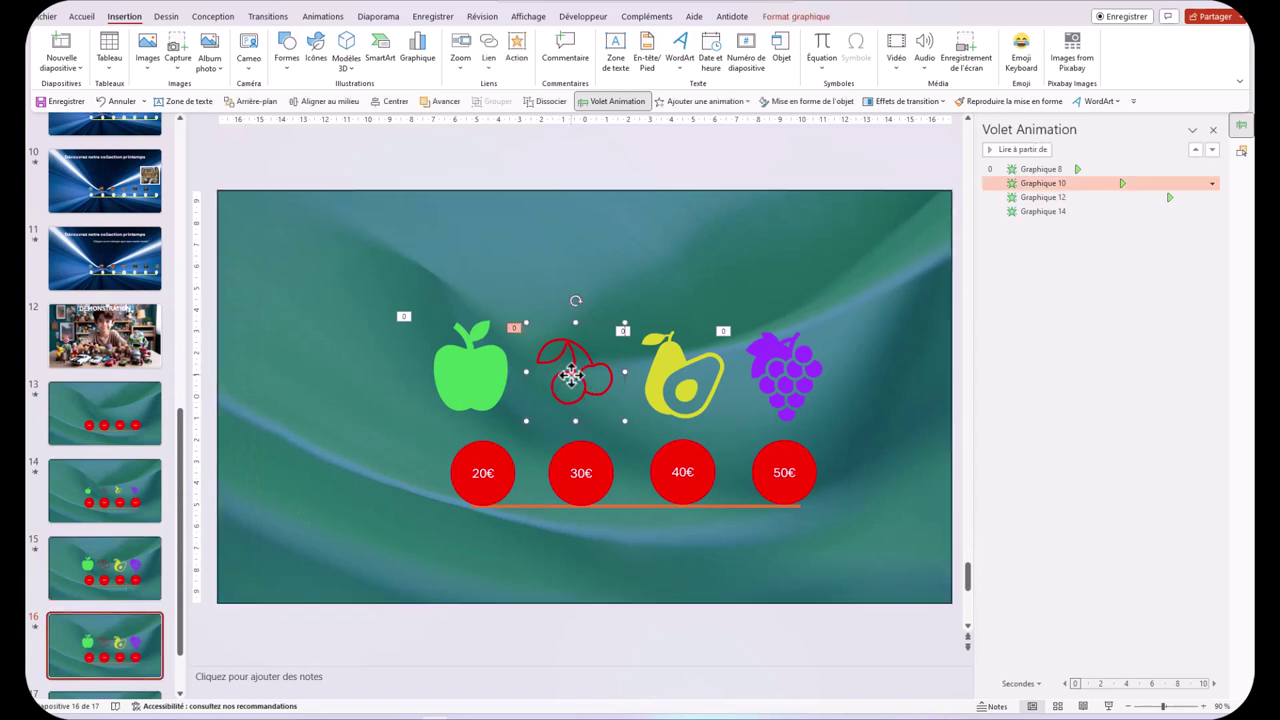
{"action": "left_click_drag", "start_coordinate": [625, 325], "coordinate": [575, 392]}
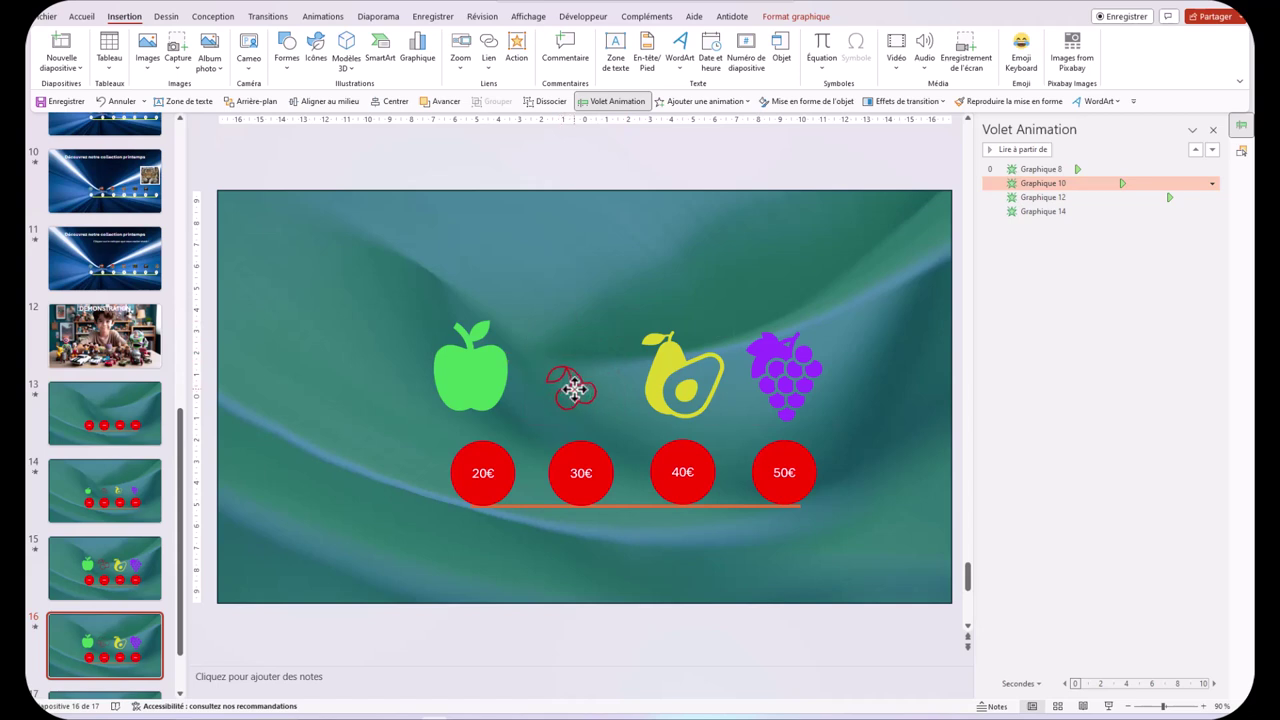
{"action": "left_click", "coordinate": [678, 378]}
{"action": "left_click", "coordinate": [729, 338]}
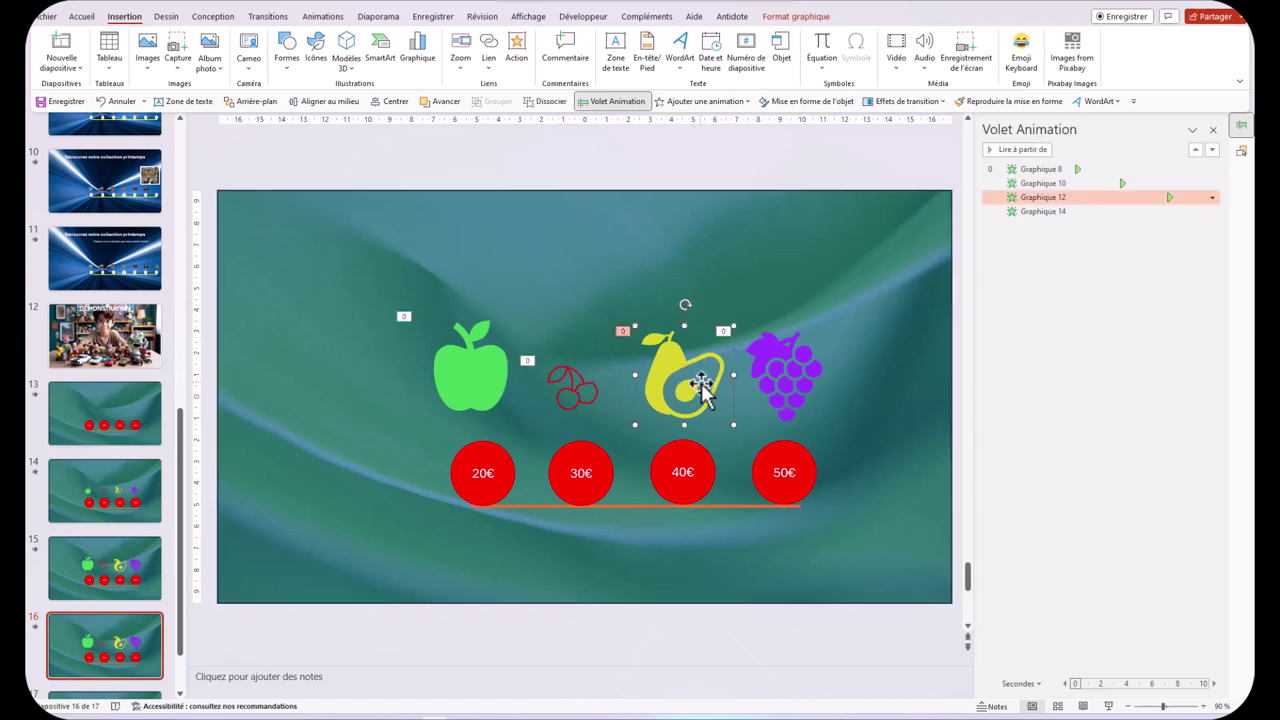
{"action": "mouse_move", "coordinate": [731, 327]}
{"action": "left_mouse_down"}
{"action": "mouse_move", "coordinate": [674, 384]}
{"action": "mouse_move", "coordinate": [677, 372]}
{"action": "left_mouse_up"}
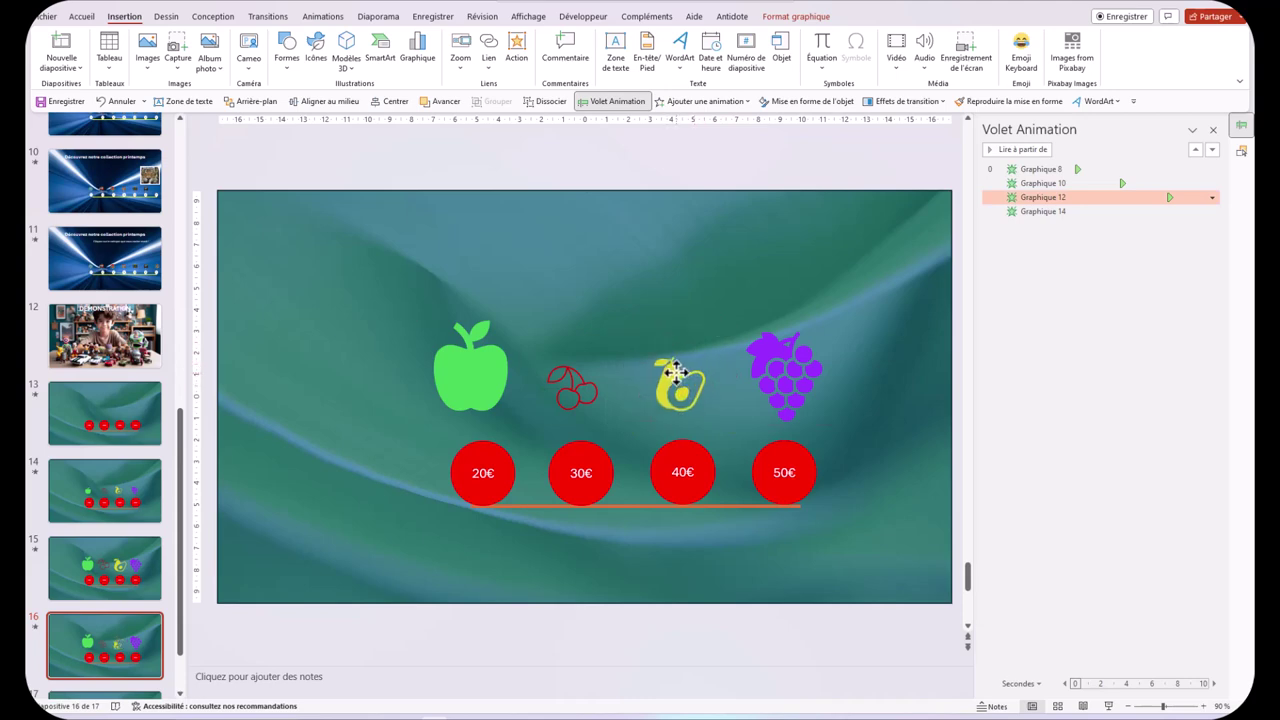
{"action": "left_click", "coordinate": [762, 368]}
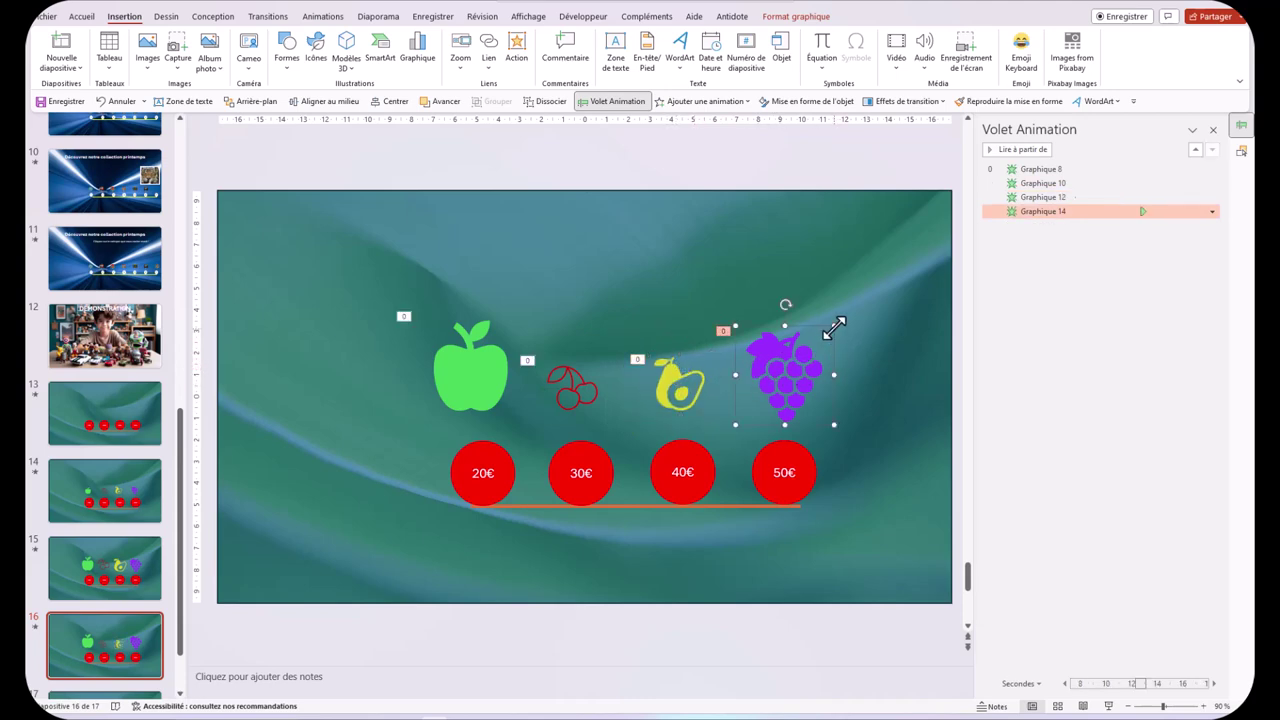
{"action": "left_click_drag", "start_coordinate": [826, 338], "coordinate": [777, 386]}
{"action": "left_click_drag", "start_coordinate": [680, 385], "coordinate": [677, 386]}
Enlarge the apple and delete the cherry, pear and grape animations
{"action": "left_click", "coordinate": [471, 371]}
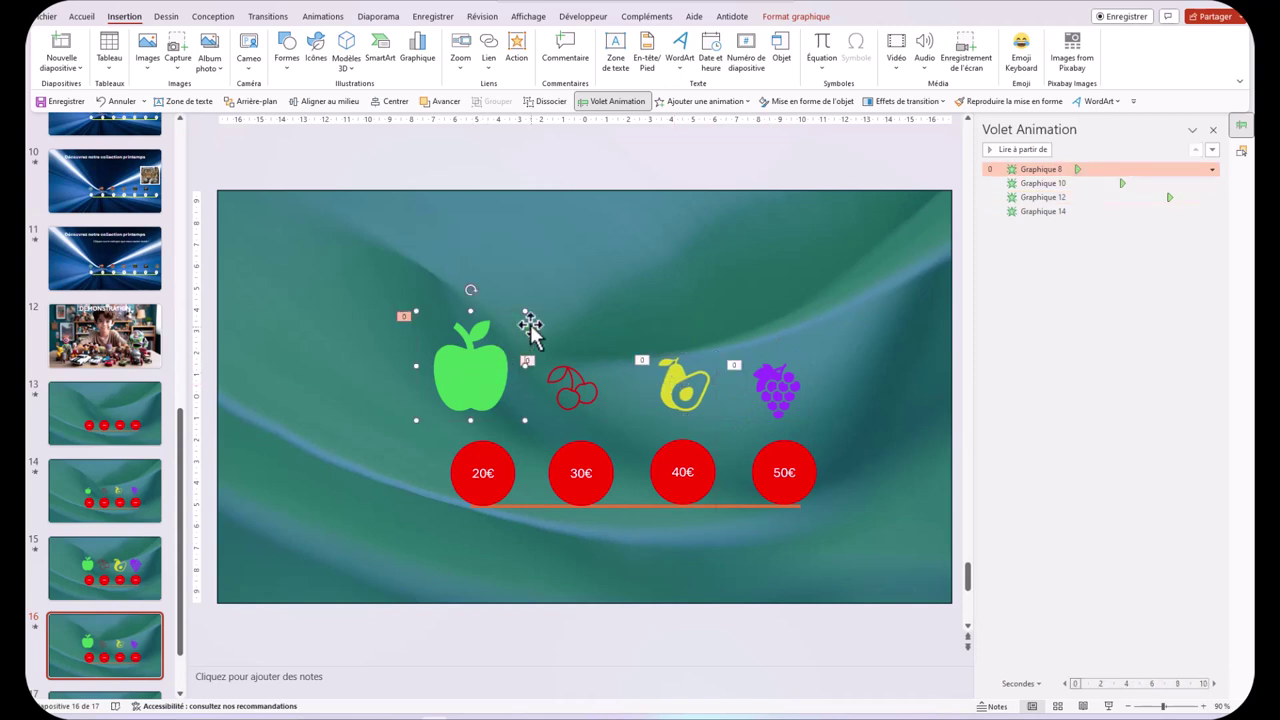
{"action": "left_click_drag", "start_coordinate": [524, 313], "coordinate": [537, 298]}
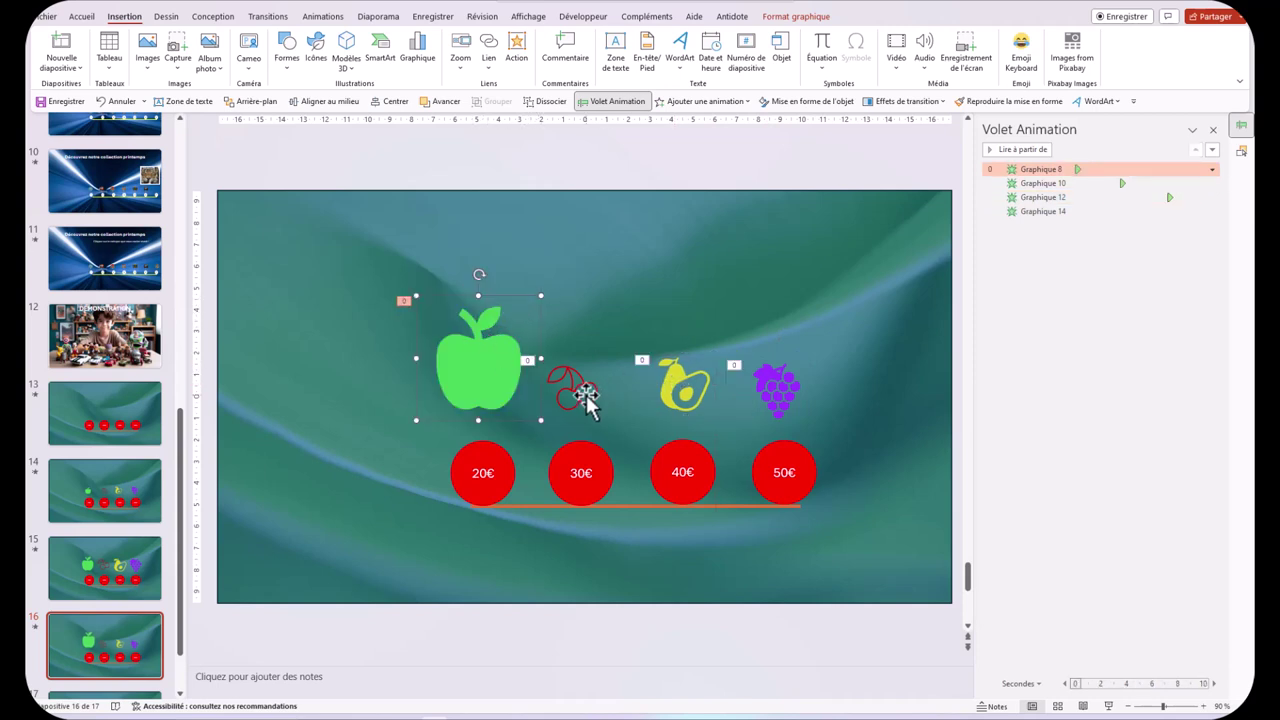
{"action": "key", "text": "Escape"}
{"action": "left_click", "coordinate": [1093, 183]}
{"action": "left_click", "coordinate": [1097, 211], "text": "shift"}
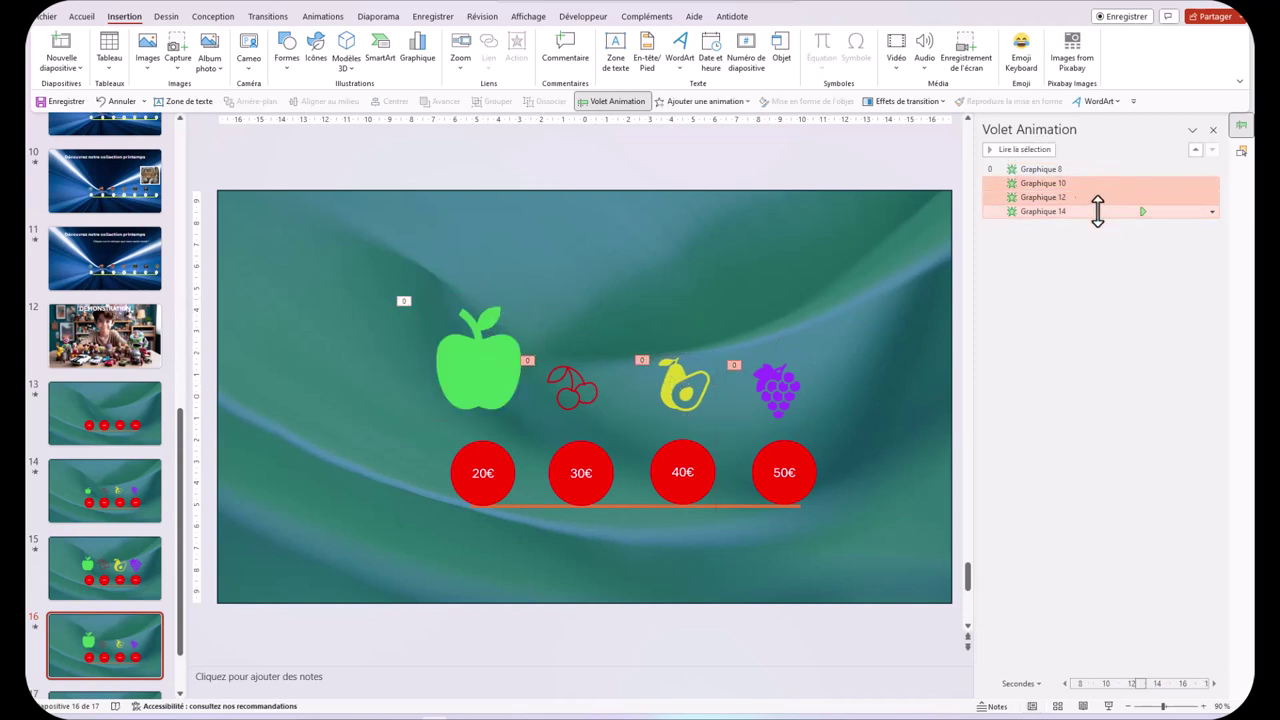
{"action": "key", "text": "Delete"}
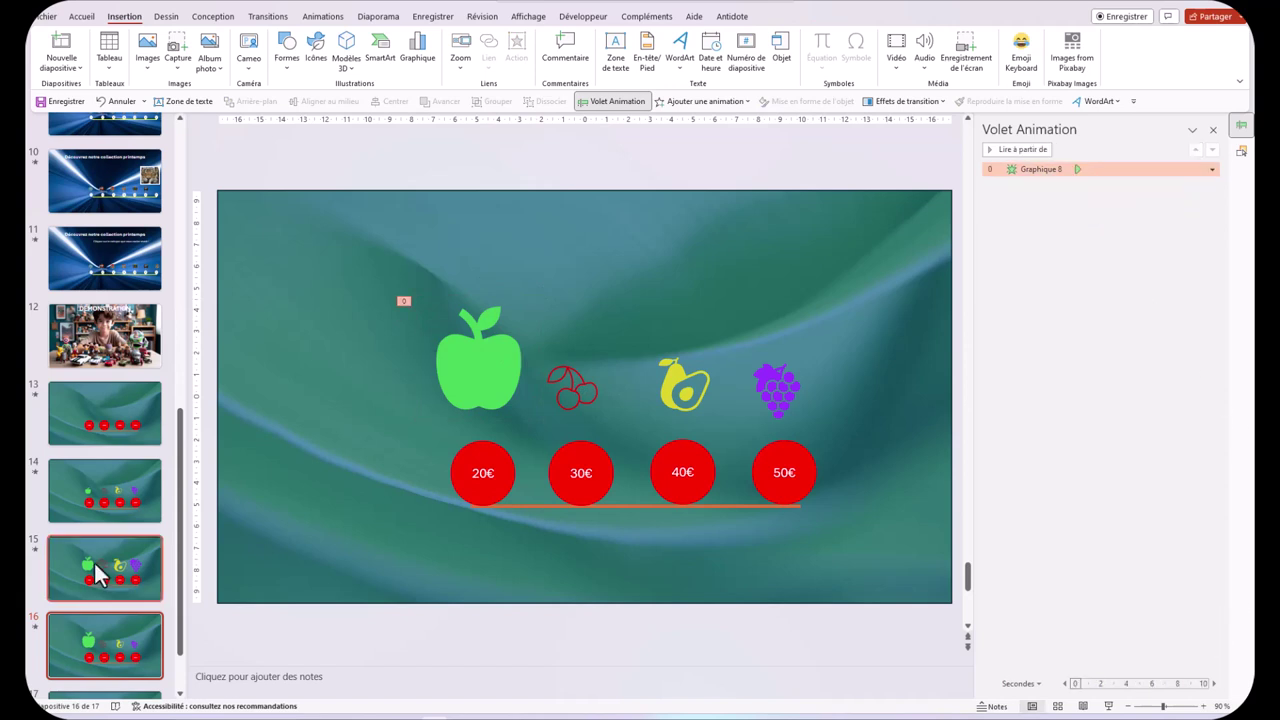
Duplicate slide 16 as a new slide 17
{"action": "left_click", "coordinate": [97, 575]}
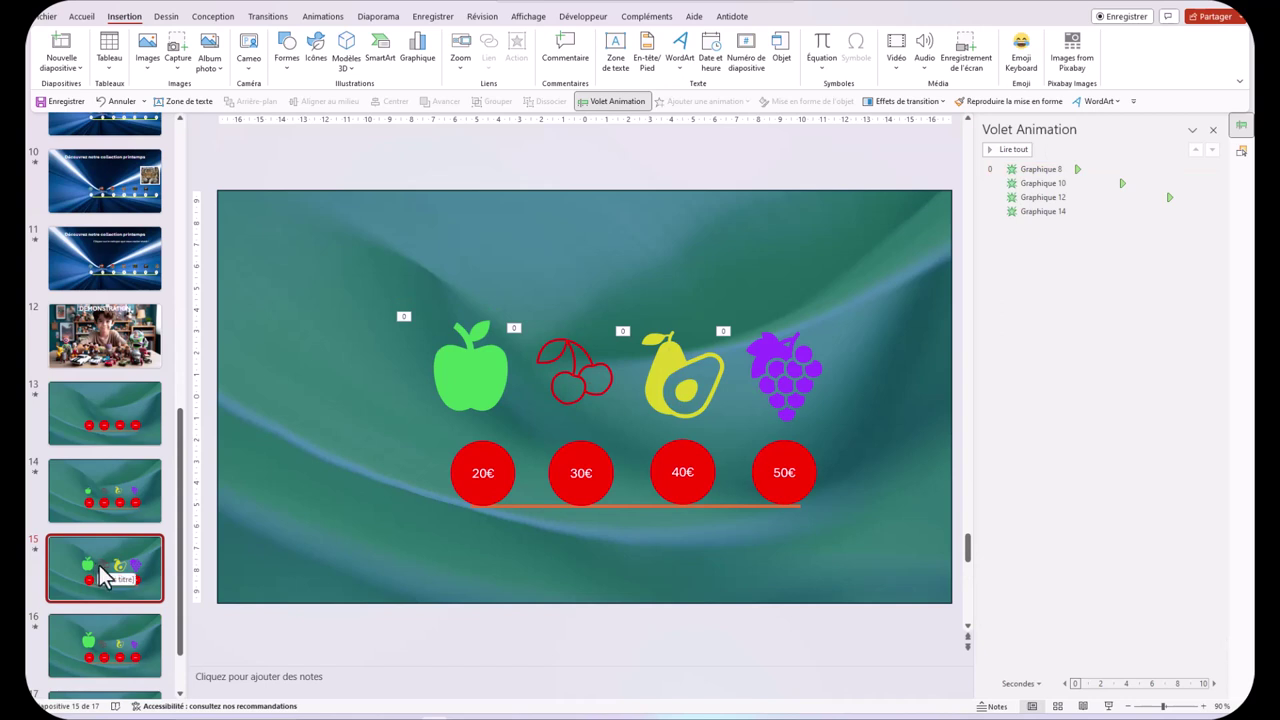
{"action": "left_click", "coordinate": [98, 645]}
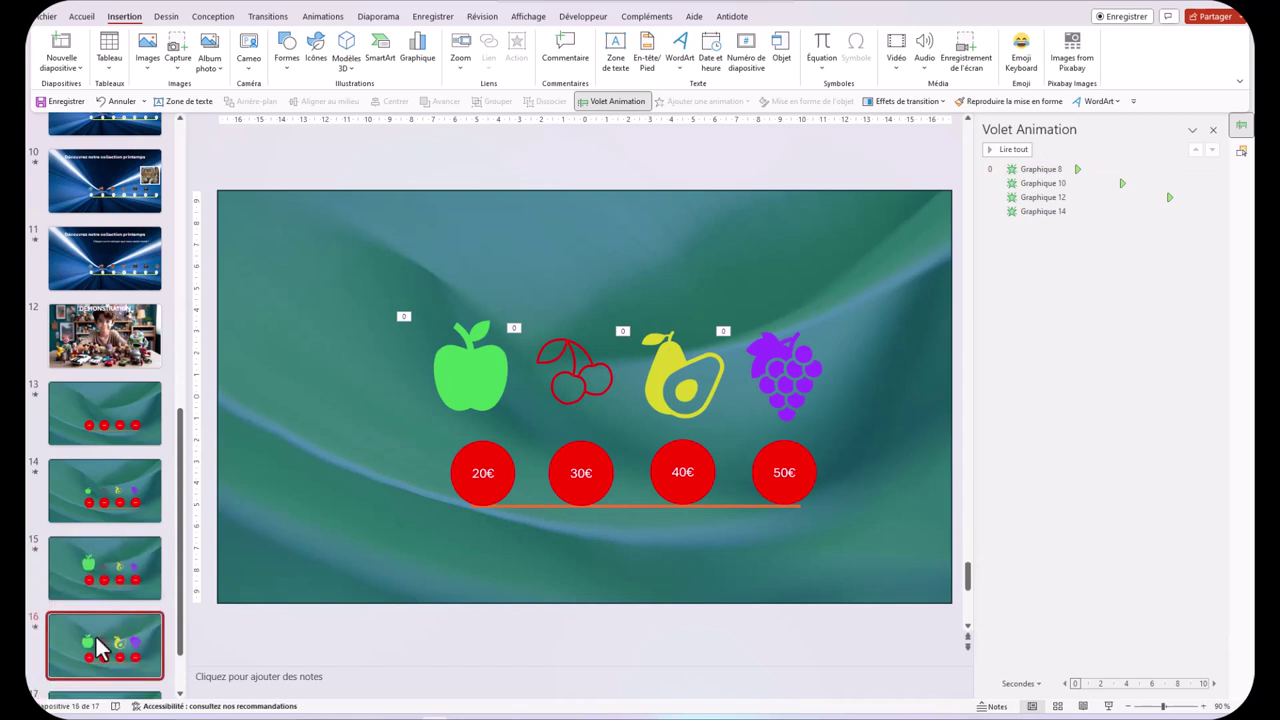
{"action": "right_click", "coordinate": [101, 648]}
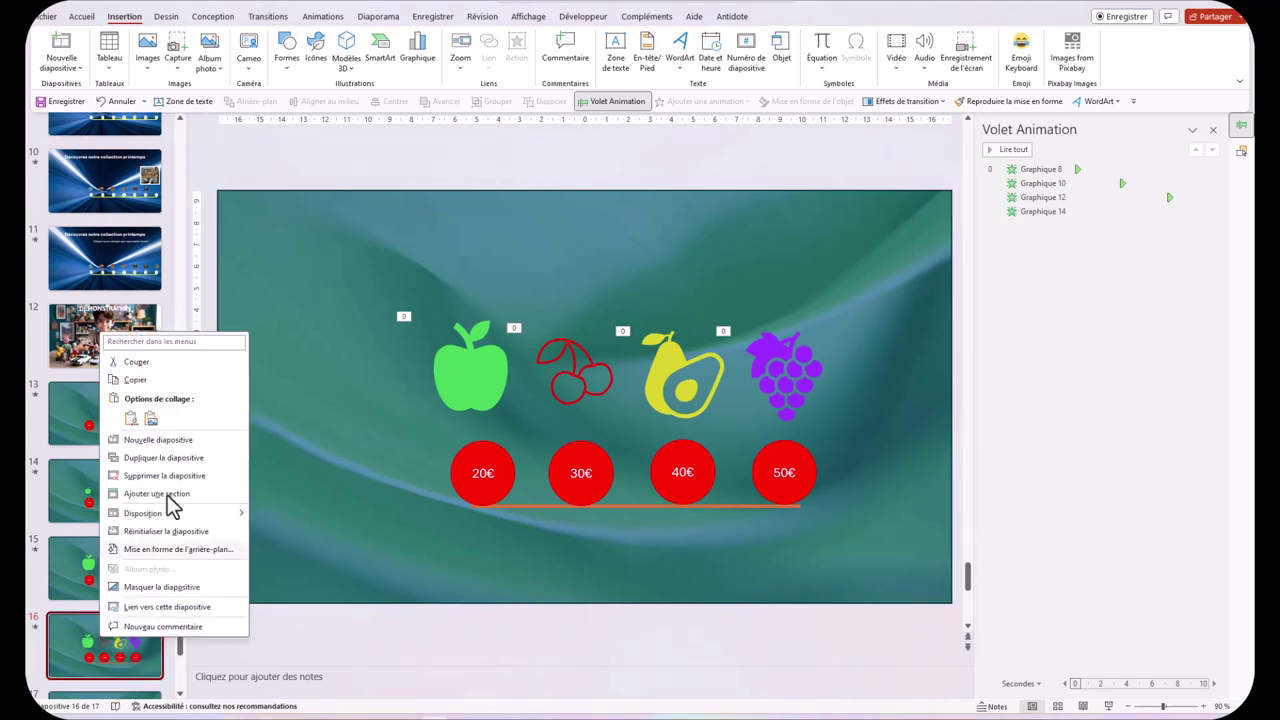
{"action": "left_click", "coordinate": [160, 458]}
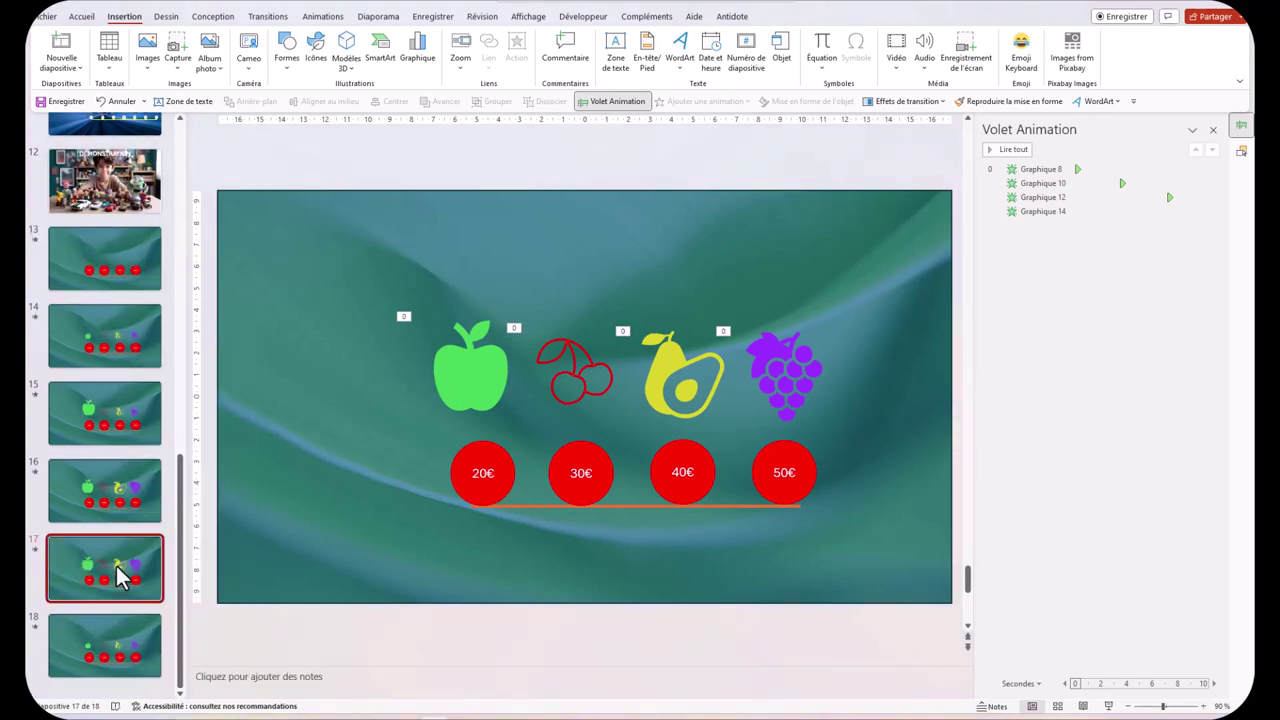
Shrink the apple, pear and grapes on slide 17 to small size, undoing an accidental background move
{"action": "left_click", "coordinate": [486, 370]}
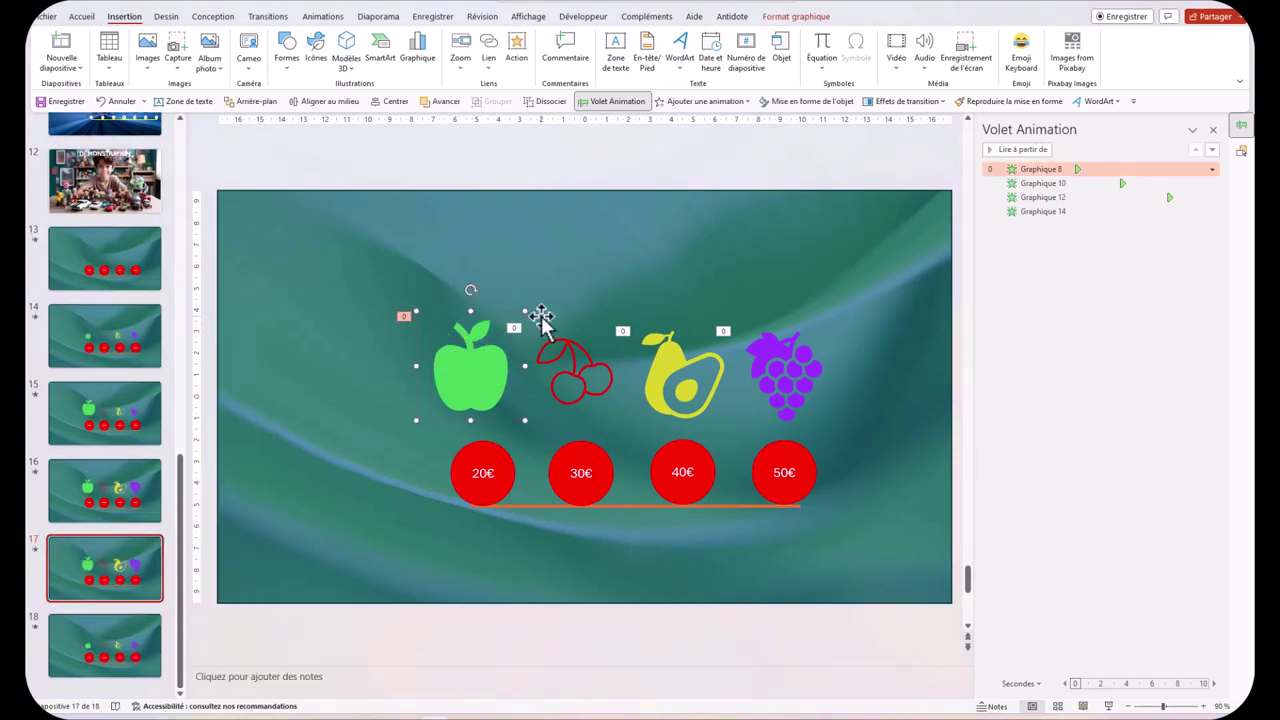
{"action": "mouse_move", "coordinate": [520, 314]}
{"action": "left_mouse_down"}
{"action": "mouse_move", "coordinate": [470, 390]}
{"action": "mouse_move", "coordinate": [498, 366]}
{"action": "left_mouse_up"}
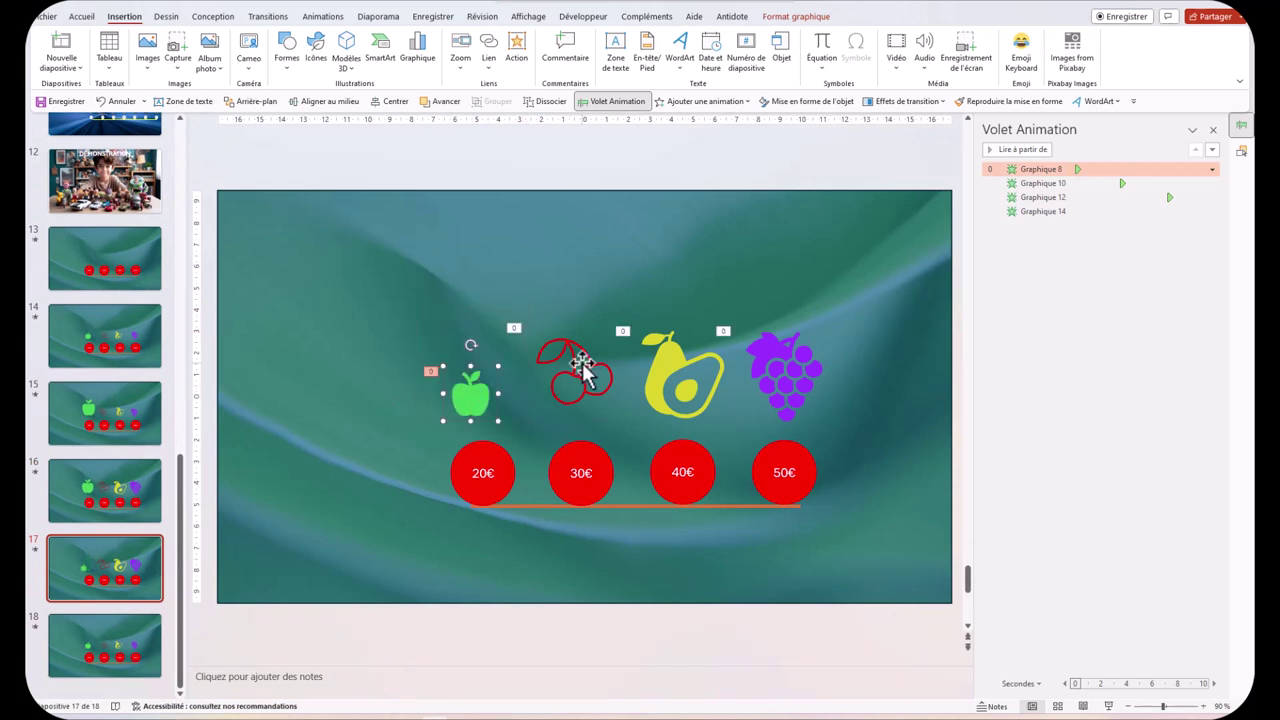
{"action": "left_click", "coordinate": [756, 335]}
{"action": "left_click", "coordinate": [710, 352]}
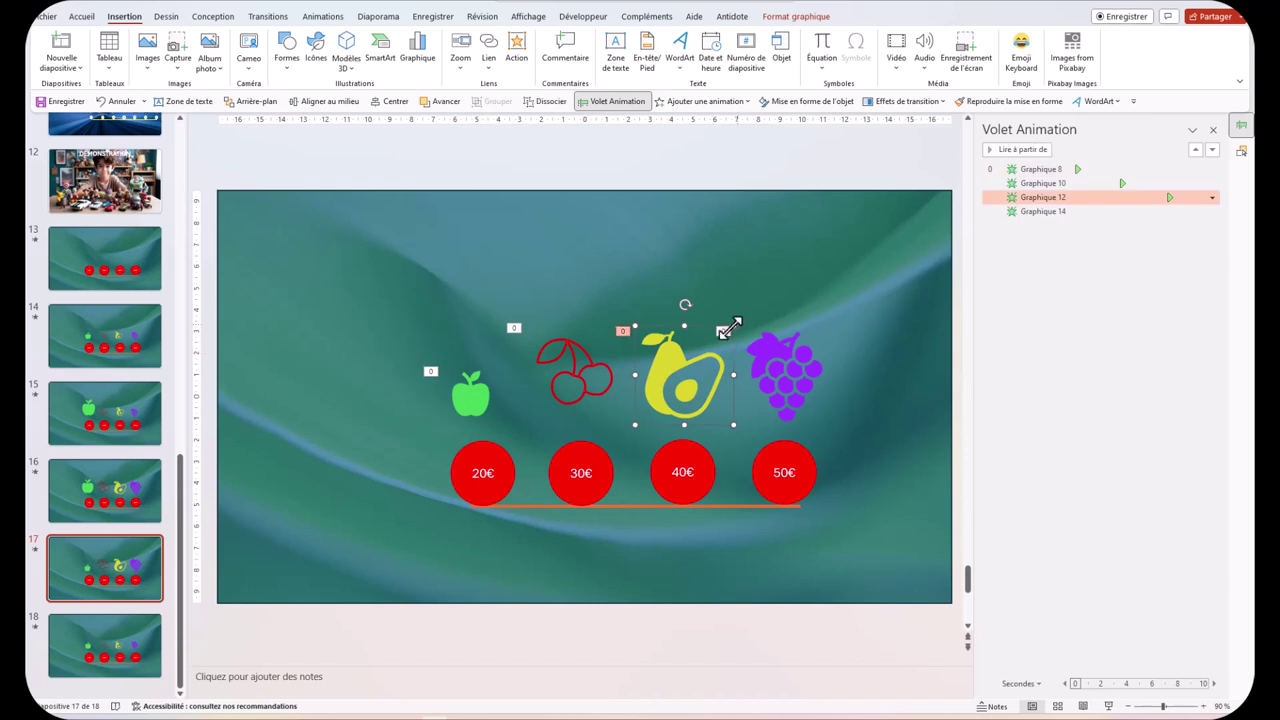
{"action": "left_click_drag", "start_coordinate": [731, 327], "coordinate": [693, 368]}
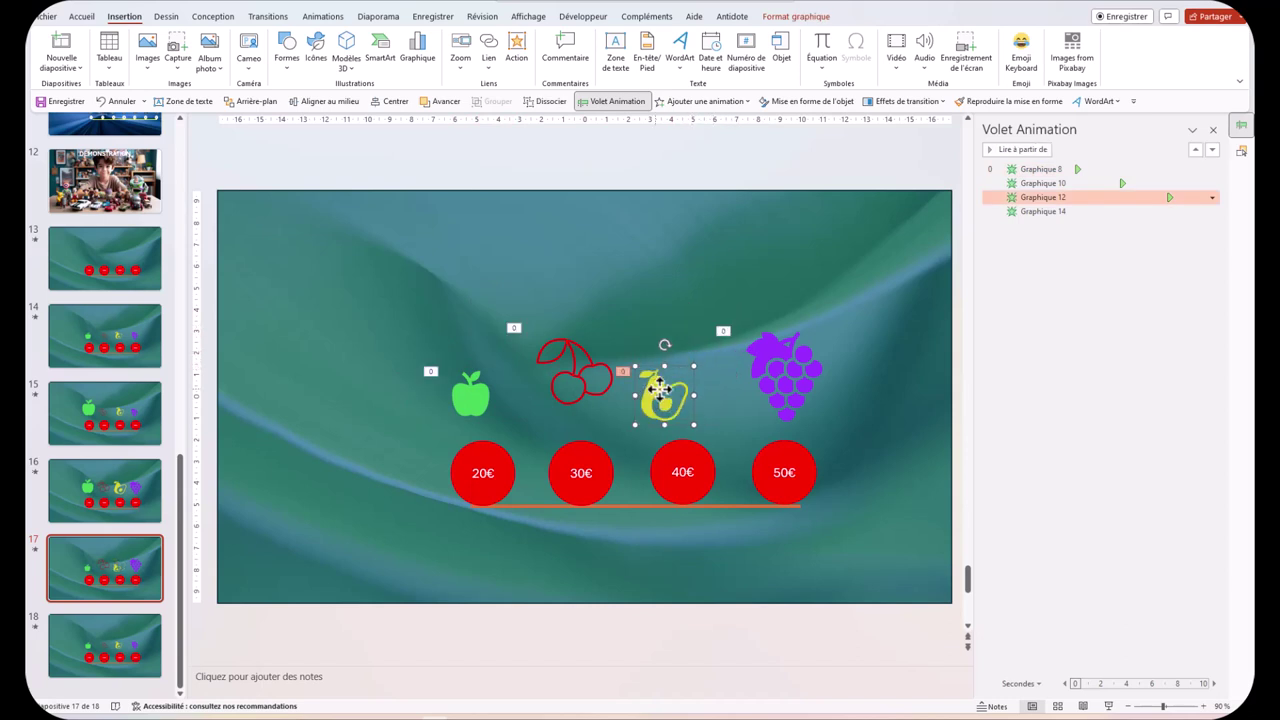
{"action": "left_click_drag", "start_coordinate": [693, 368], "coordinate": [672, 383]}
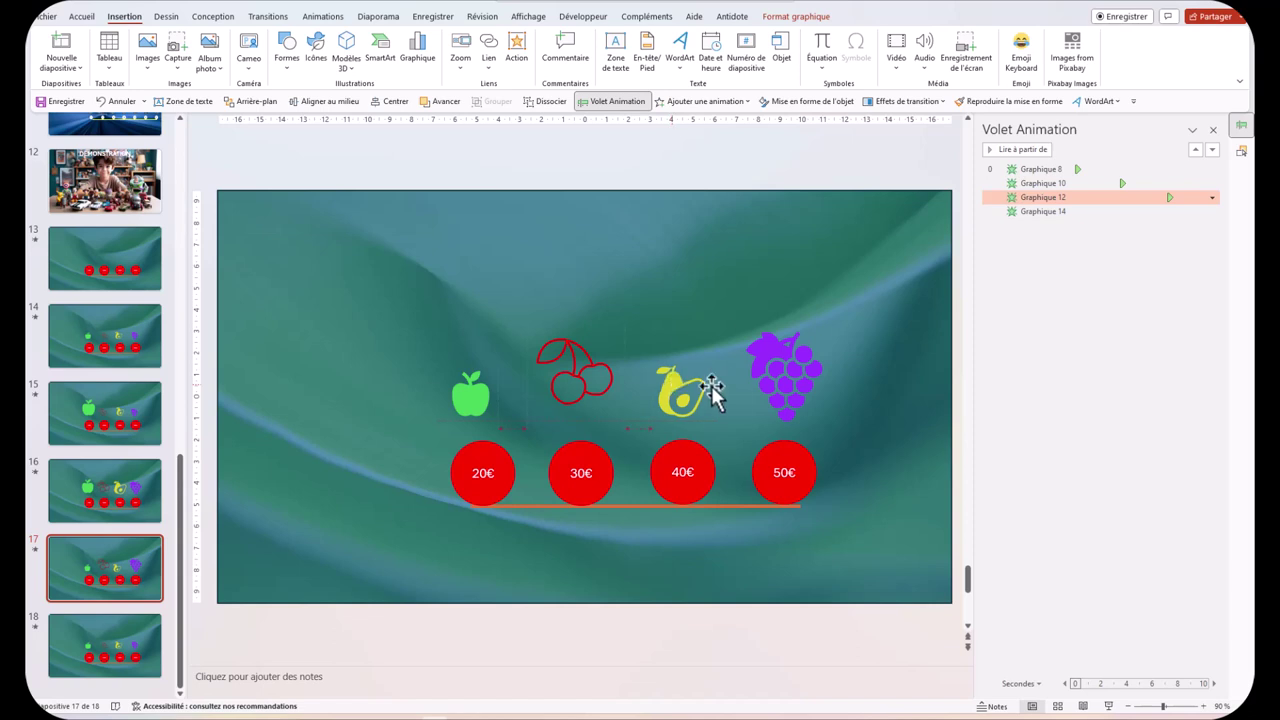
{"action": "left_click", "coordinate": [800, 372]}
{"action": "left_click_drag", "start_coordinate": [833, 327], "coordinate": [779, 394]}
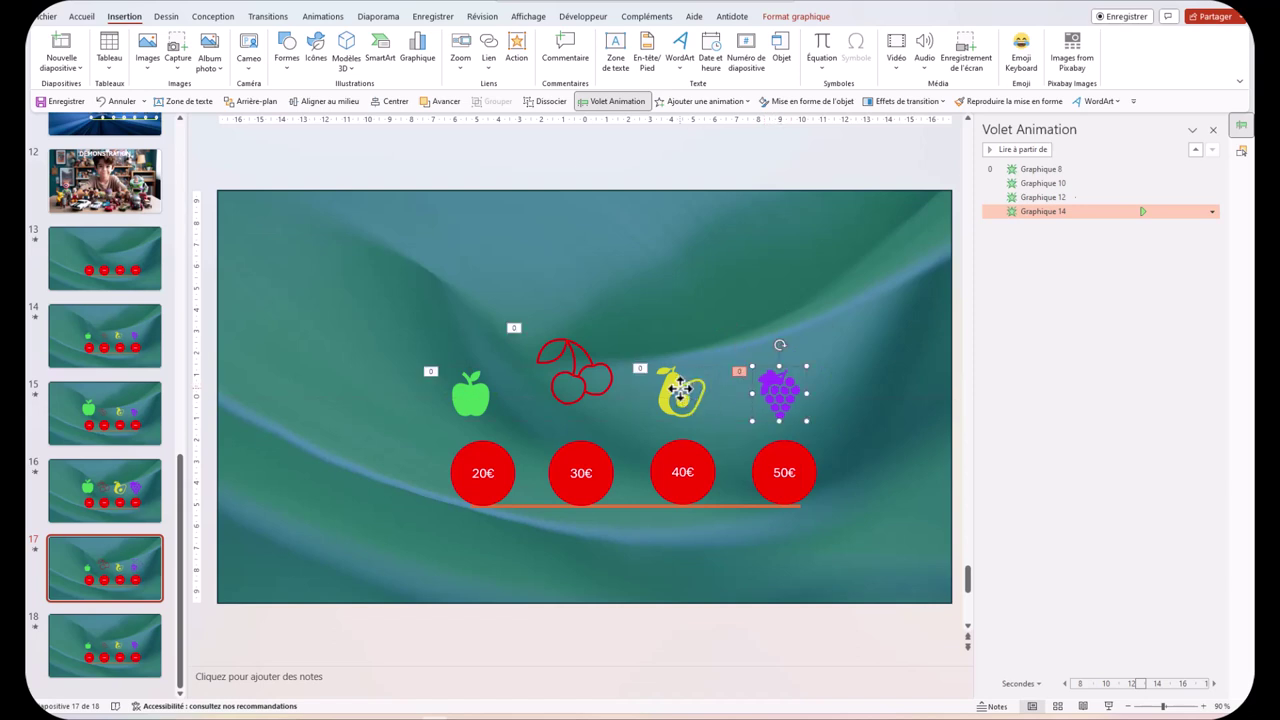
{"action": "left_click_drag", "start_coordinate": [700, 388], "coordinate": [706, 390]}
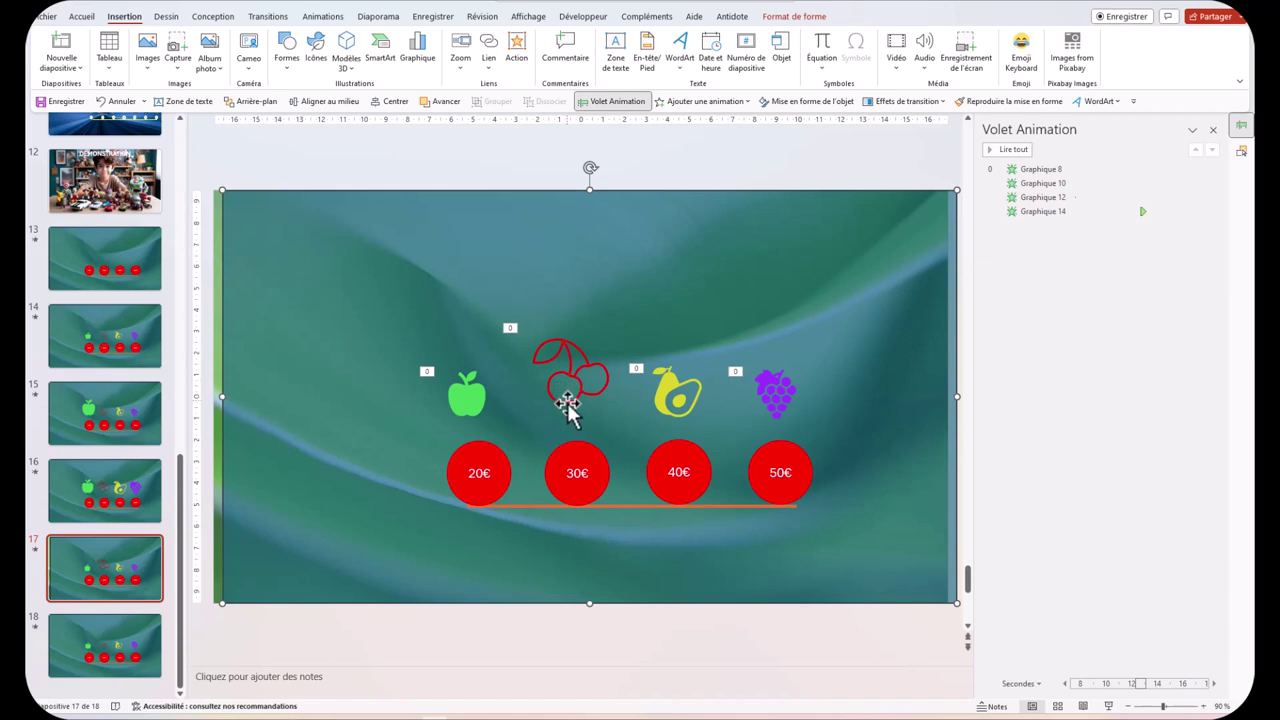
{"action": "key", "text": "ctrl+z"}
{"action": "key", "text": "ctrl+z"}
{"action": "left_click", "coordinate": [583, 376]}
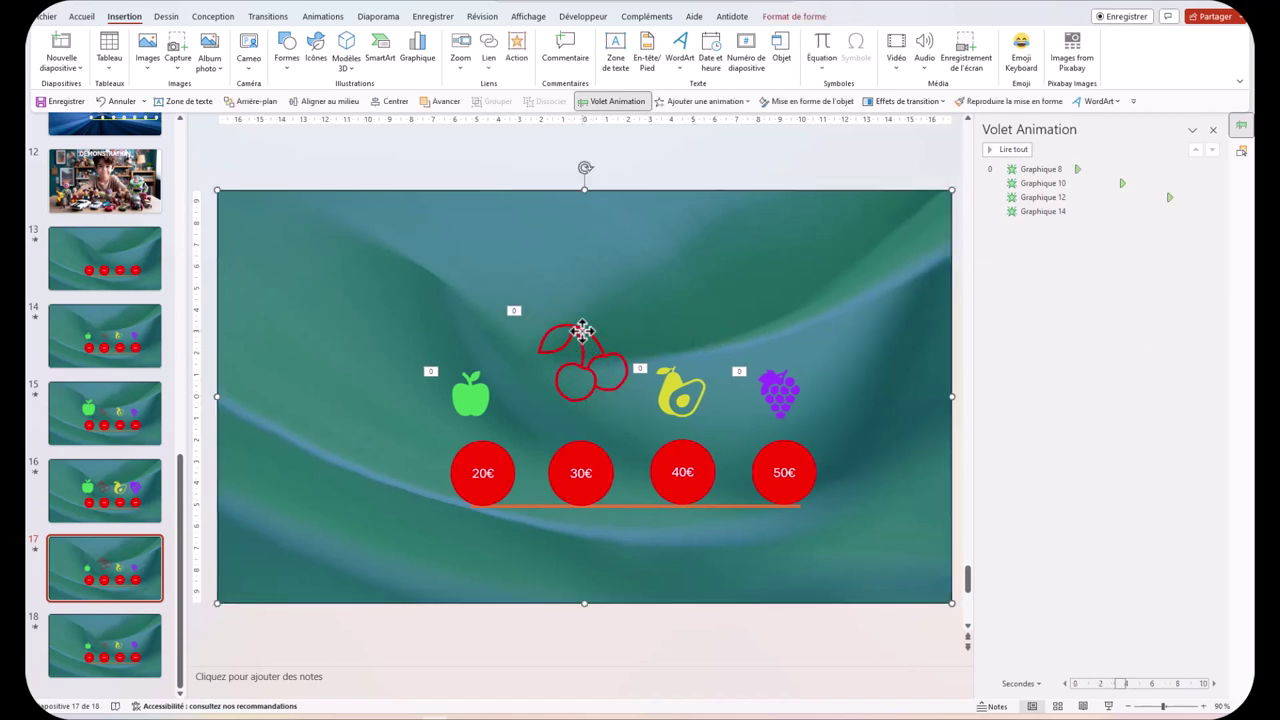
Delete the apple and pear animations so only the cherries' animation remains
{"action": "left_click", "coordinate": [1058, 169]}
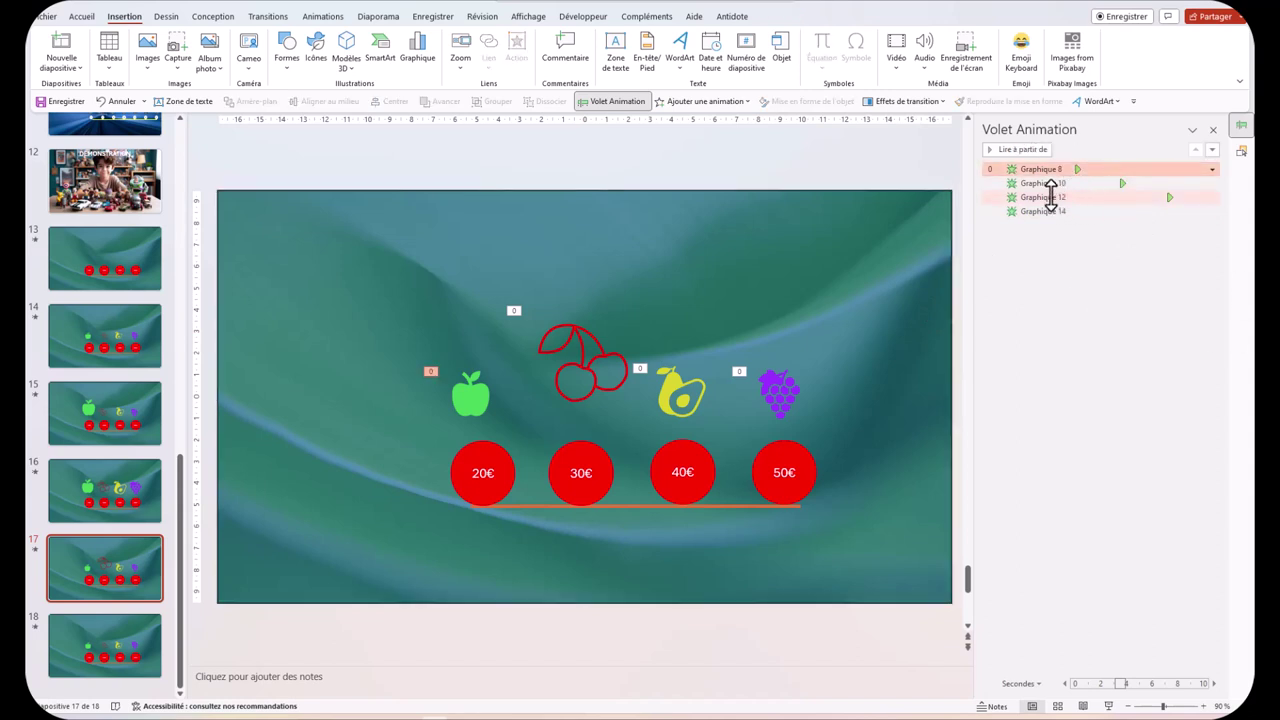
{"action": "left_click", "coordinate": [1050, 196], "text": "ctrl"}
{"action": "key", "text": "Delete"}
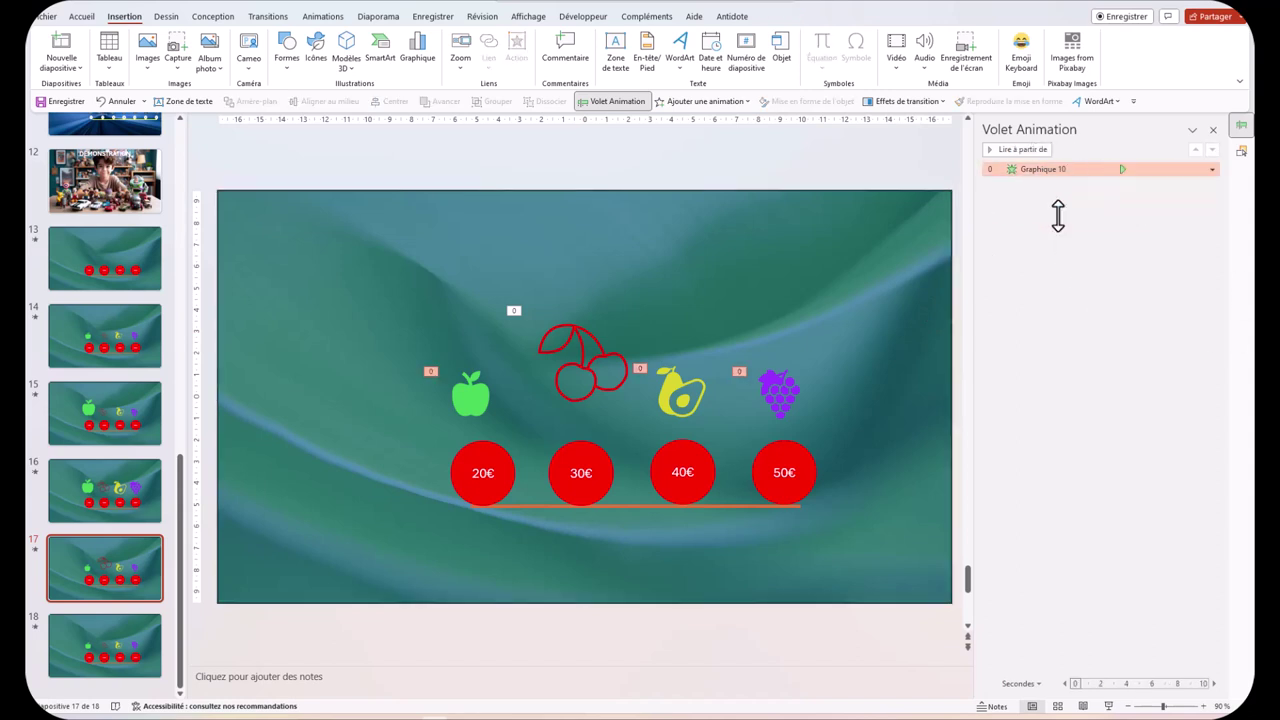
{"action": "left_click_drag", "start_coordinate": [569, 404], "coordinate": [563, 414]}
{"action": "left_click", "coordinate": [580, 560]}
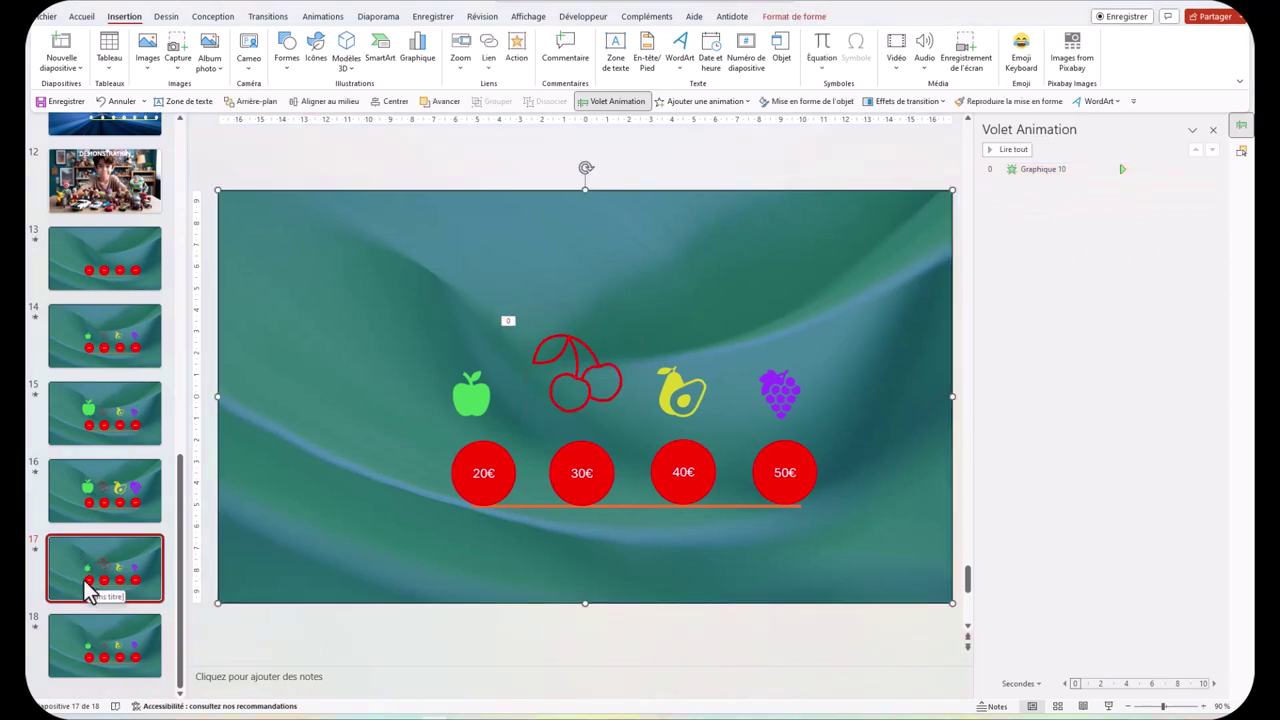
{"action": "left_click", "coordinate": [80, 550]}
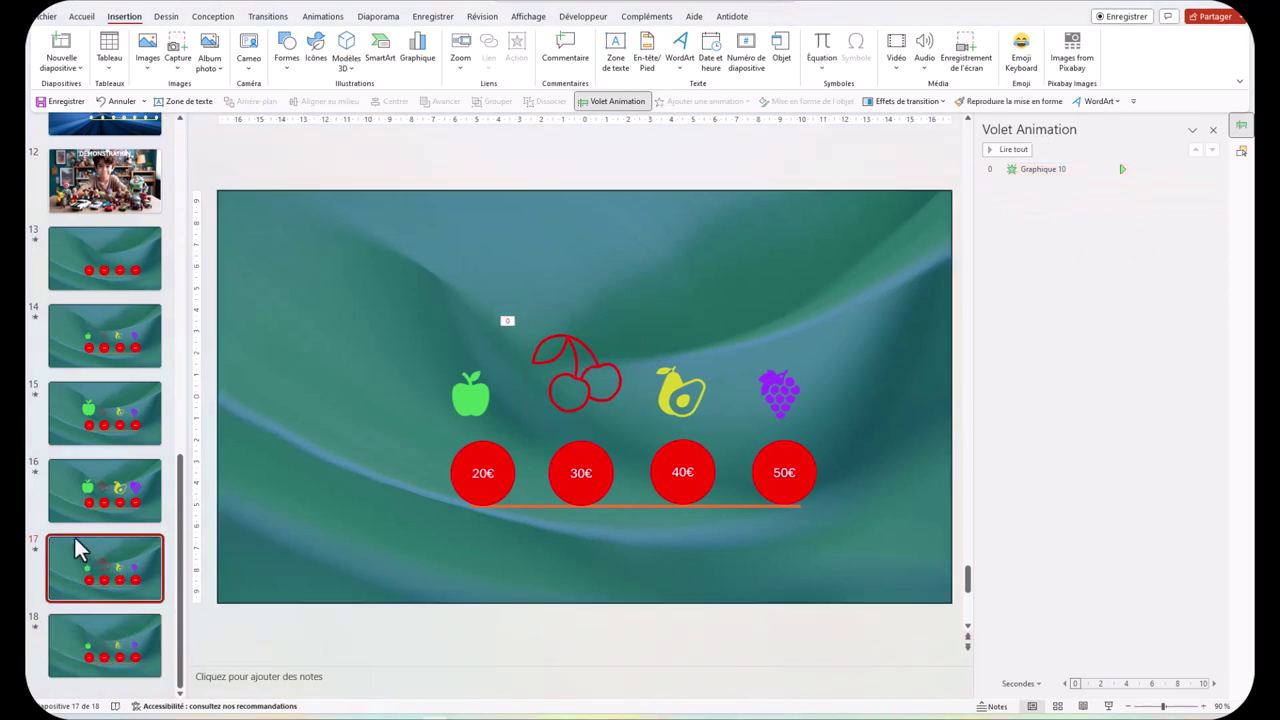
{"action": "left_click", "coordinate": [108, 645]}
Duplicate slide 18 as a new slide 19, then return to slide 18
{"action": "right_click", "coordinate": [108, 640]}
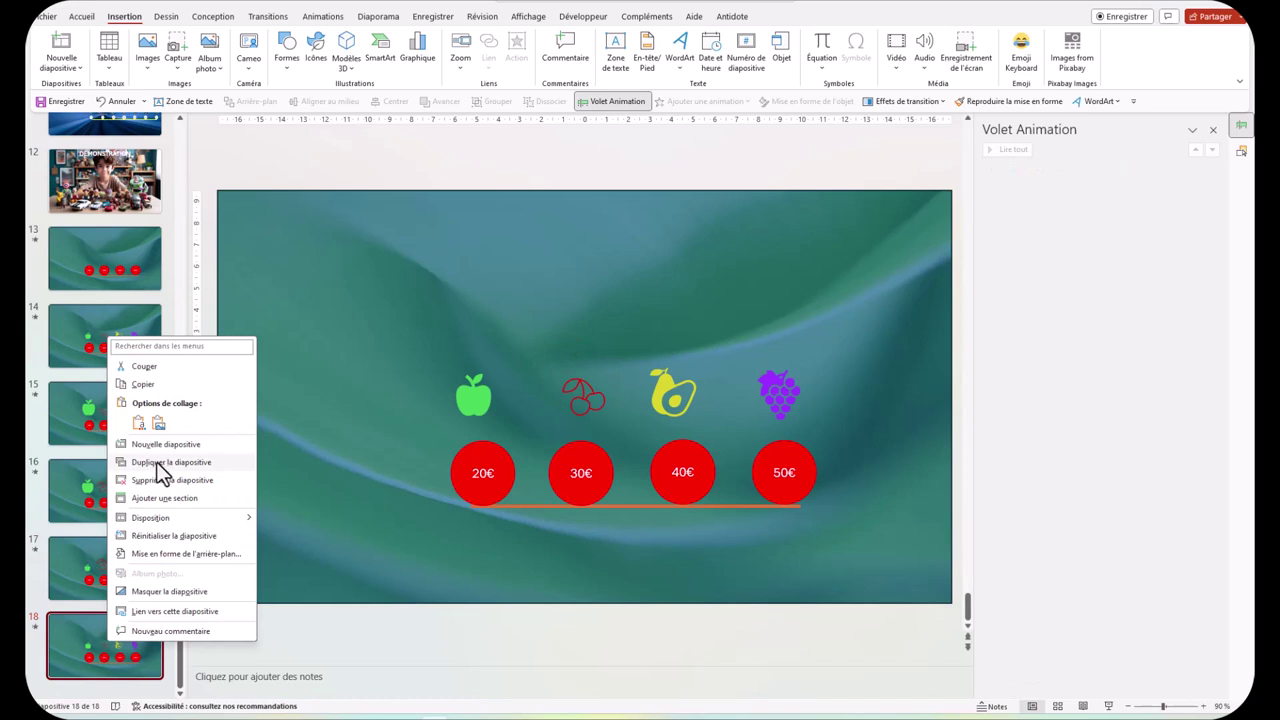
{"action": "left_click", "coordinate": [160, 470]}
{"action": "left_click", "coordinate": [120, 578]}
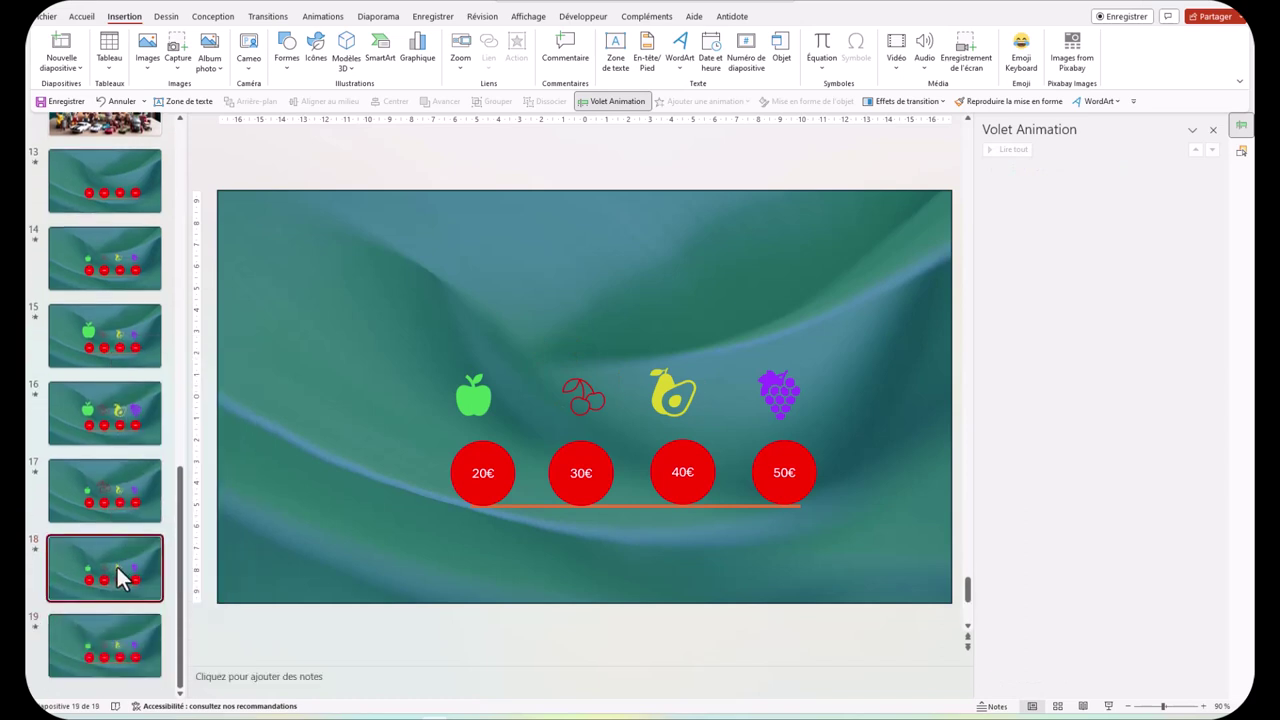
{"action": "left_click", "coordinate": [668, 405]}
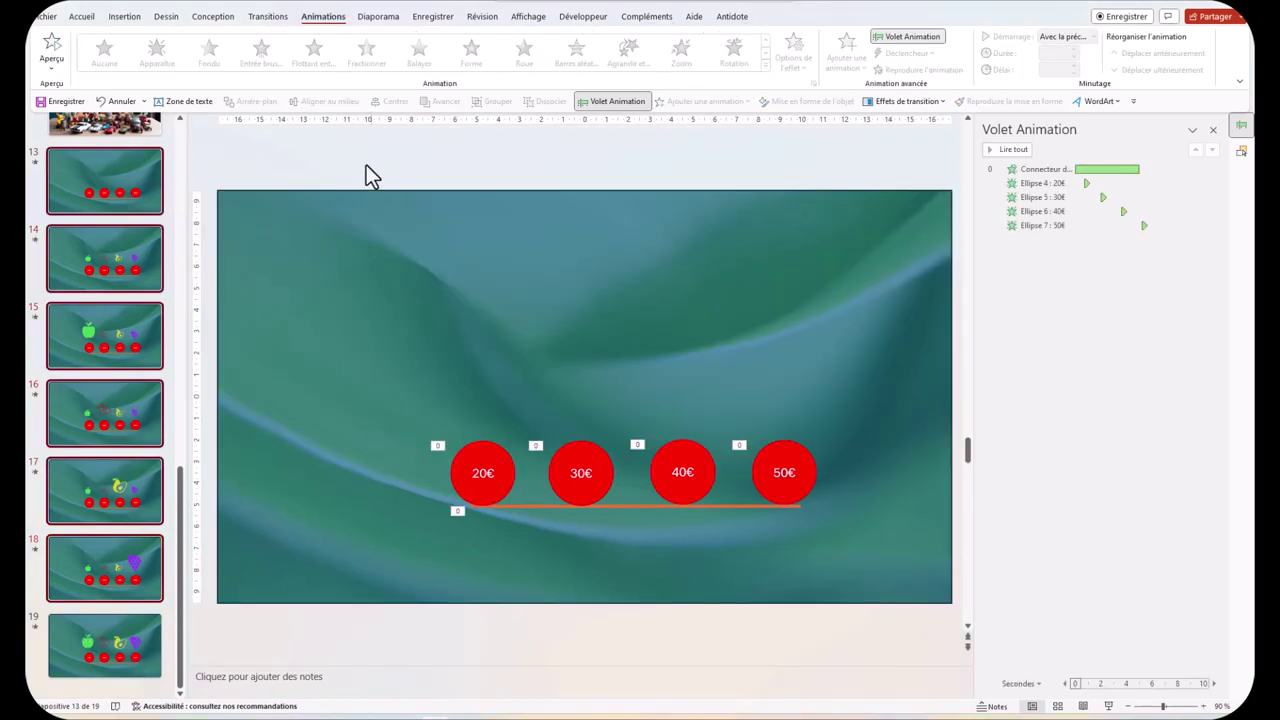
Apply a Morphose transition that advances automatically after 00:00,50 instead of on click
{"action": "left_click", "coordinate": [268, 18]}
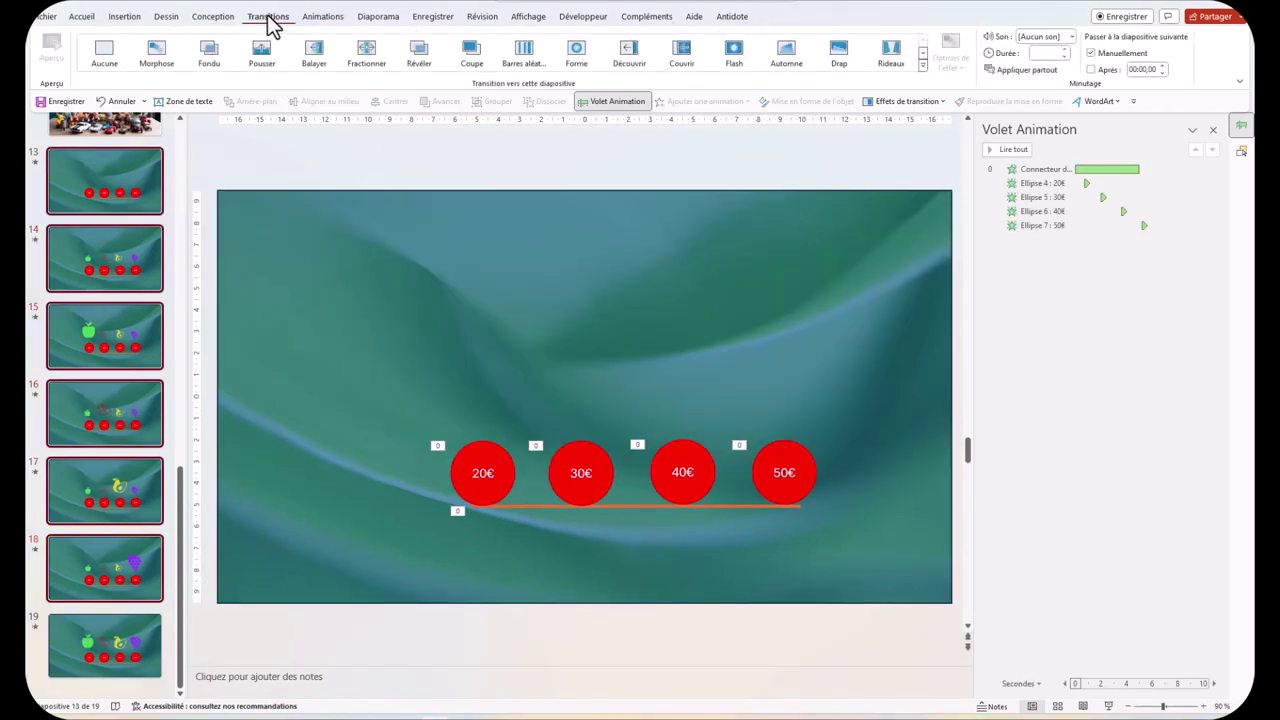
{"action": "left_click", "coordinate": [170, 60]}
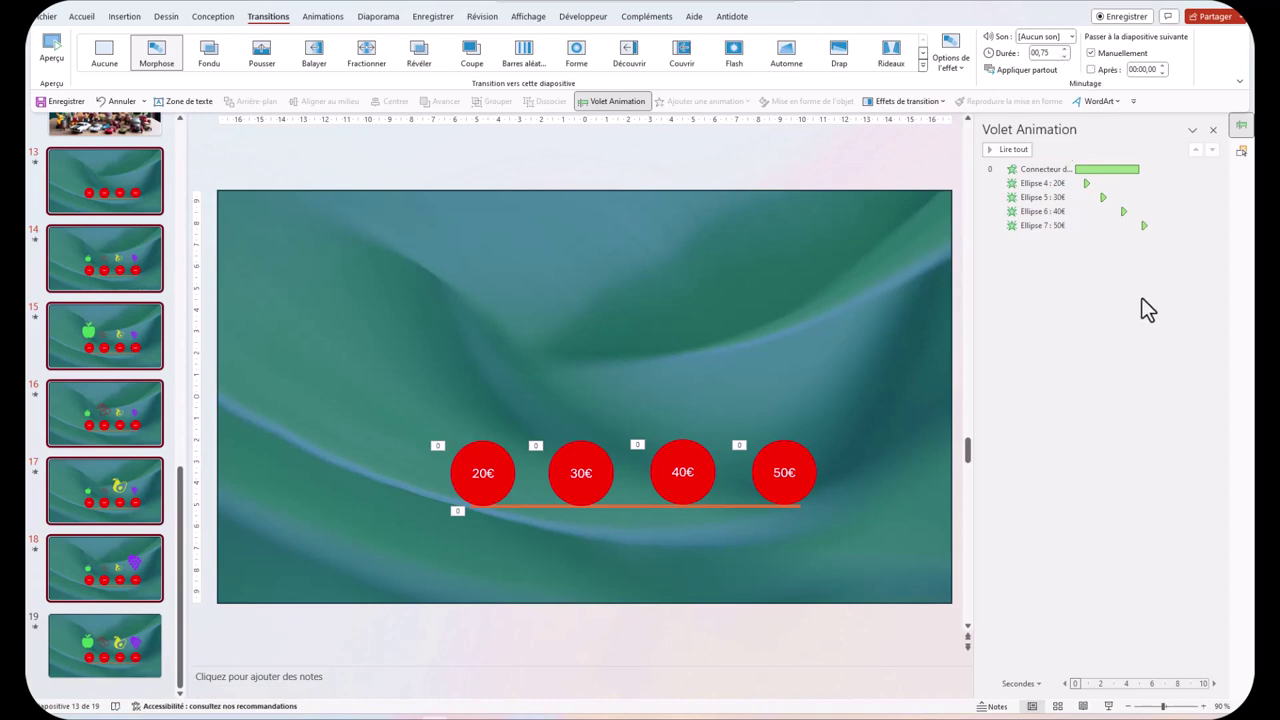
{"action": "left_click", "coordinate": [1140, 52]}
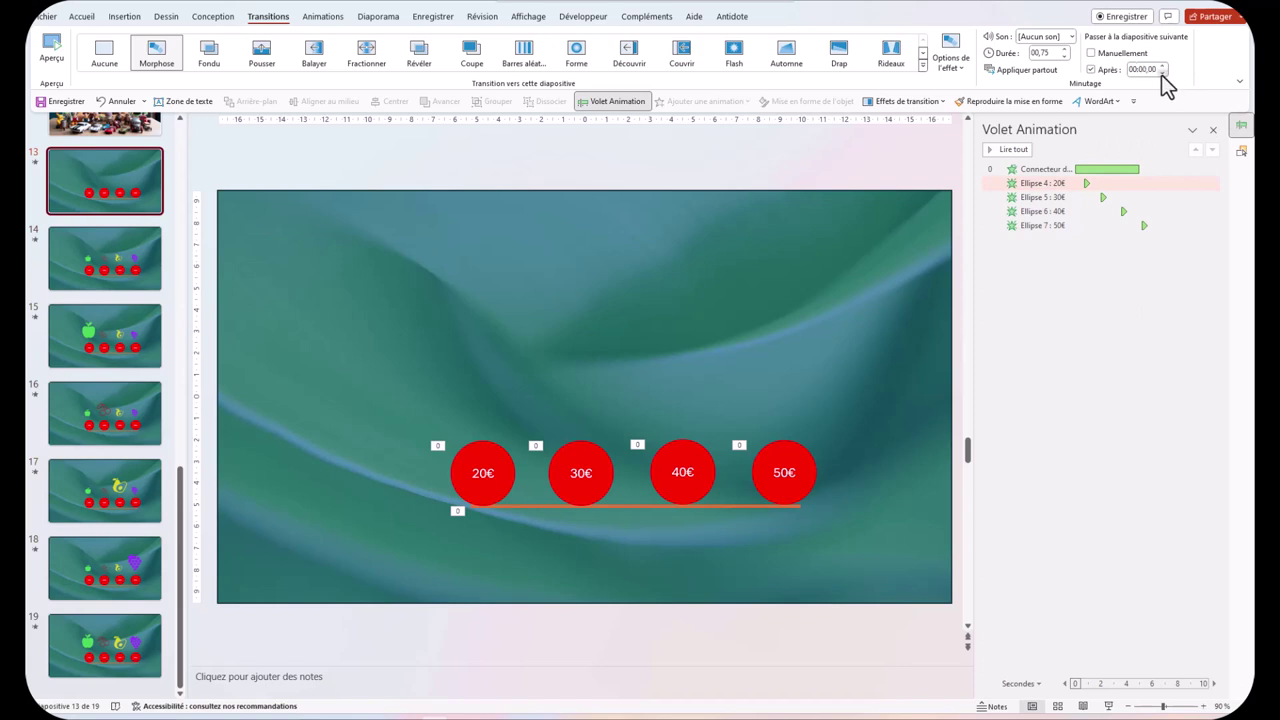
{"action": "left_click", "coordinate": [1152, 69]}
{"action": "type", "text": "0,5"}
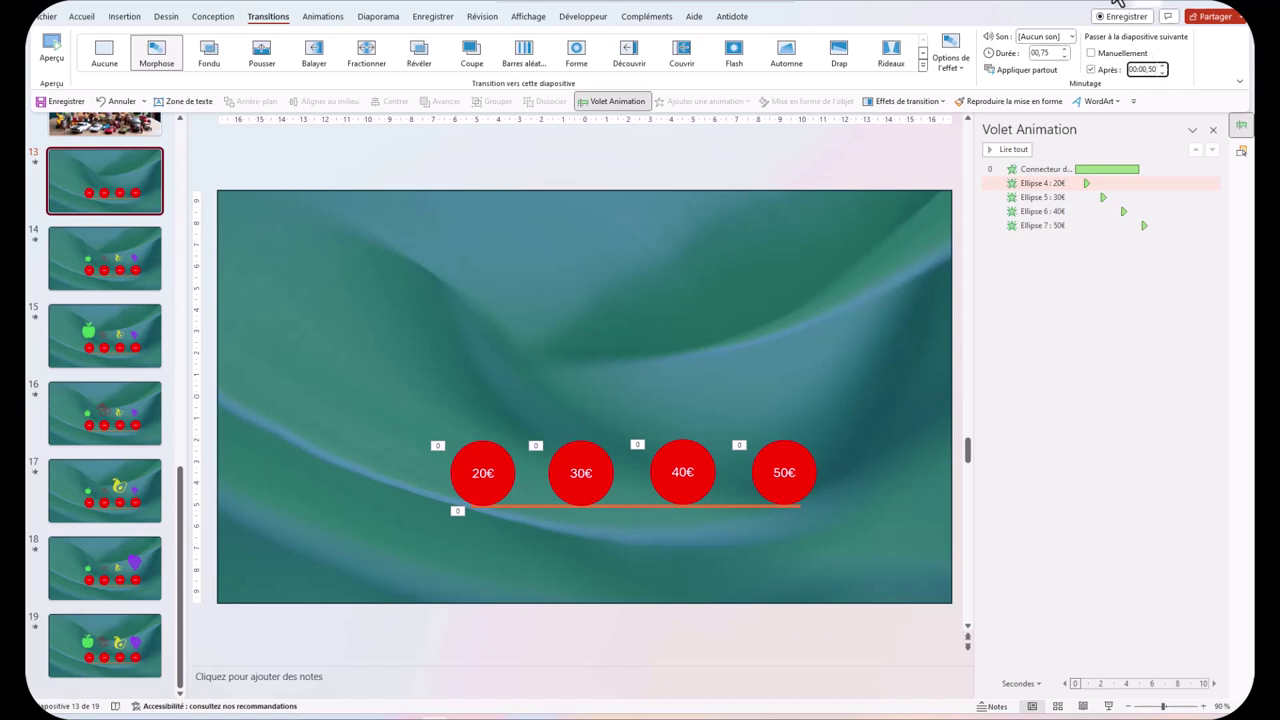
{"action": "key", "text": "Return"}
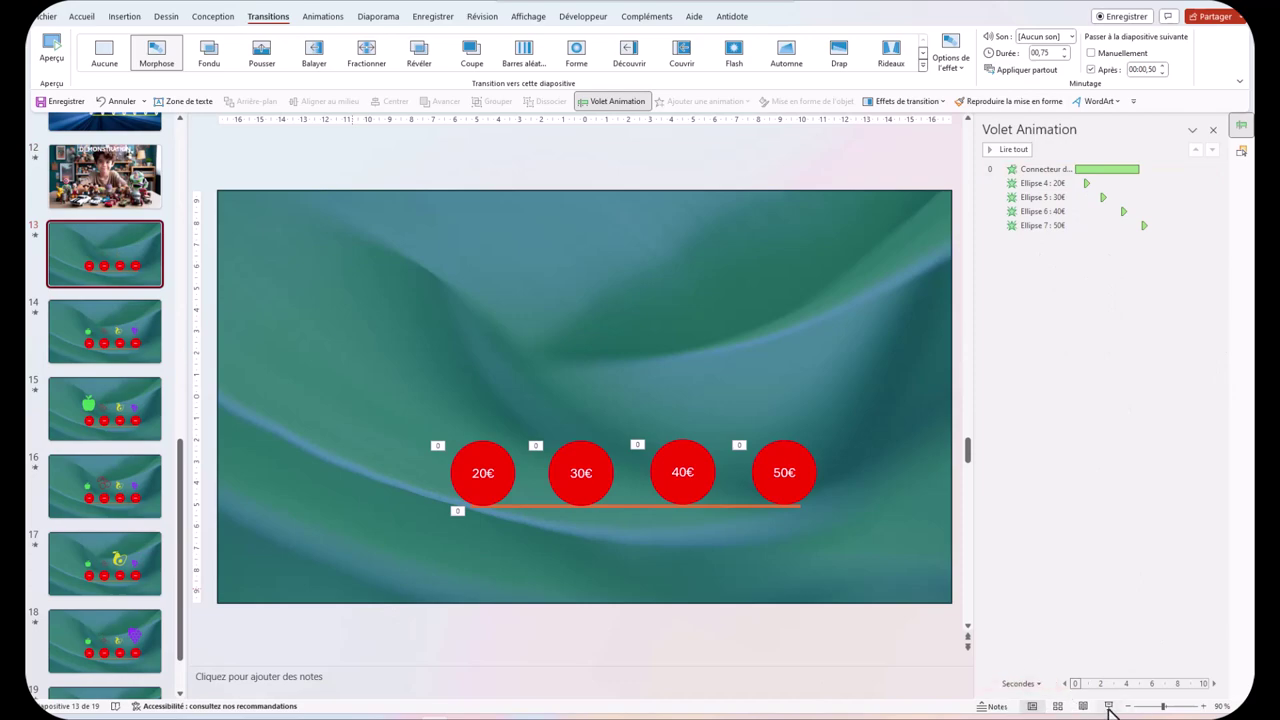
Play the Morph fruit slideshow from slide 13 and exit back to editing
{"action": "left_click", "coordinate": [1108, 706]}
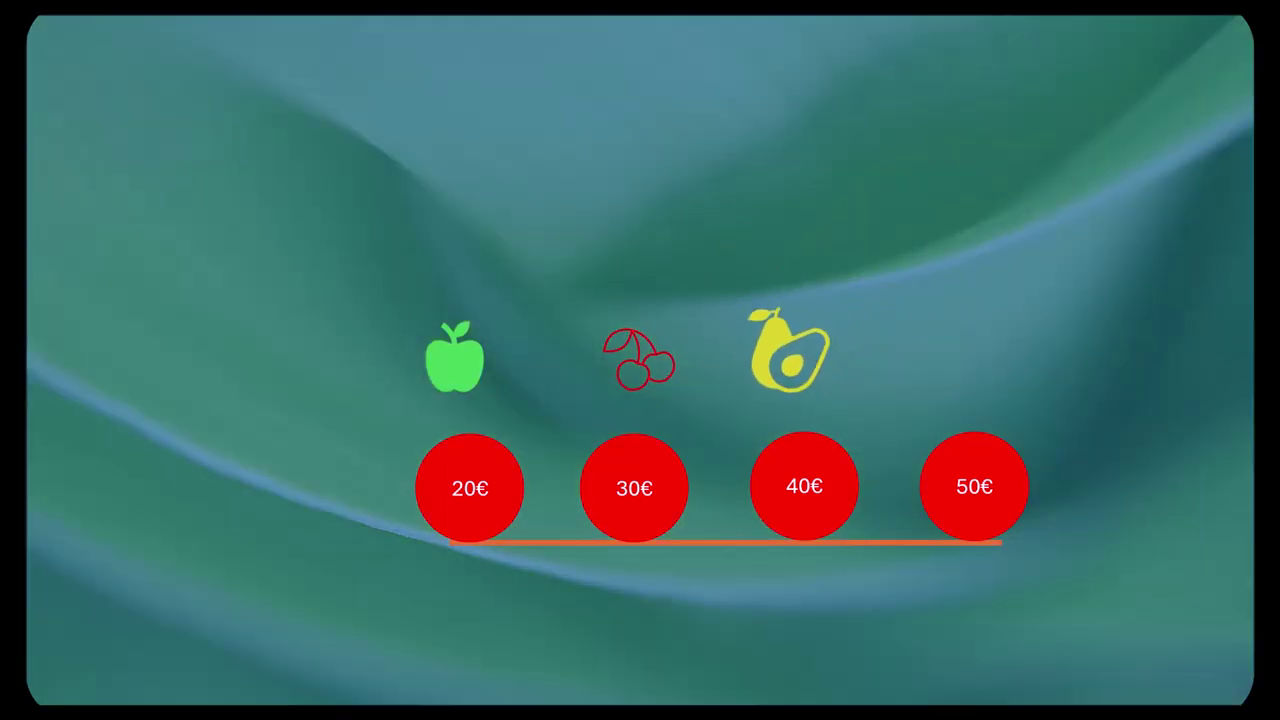
{"action": "key", "text": "Escape"}
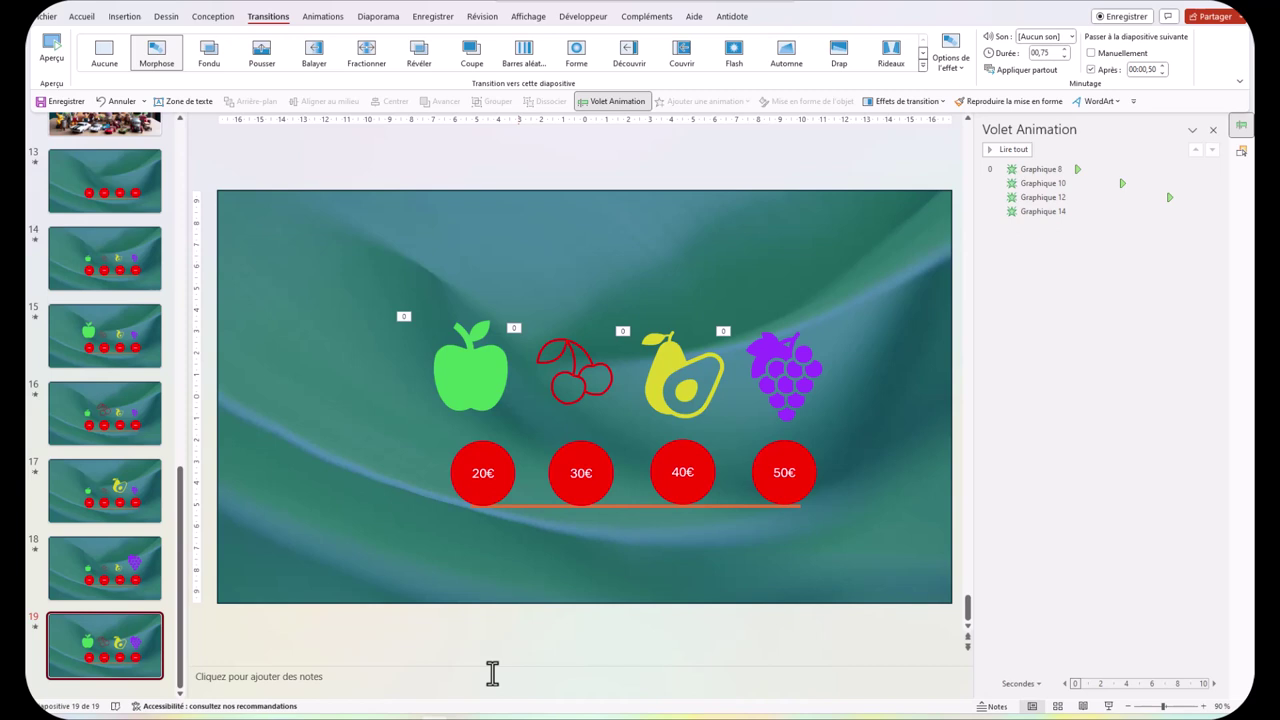
Check slide 18's Morphose timing, then move to slide 19 with only the grapes enlarged
{"action": "left_click", "coordinate": [86, 614]}
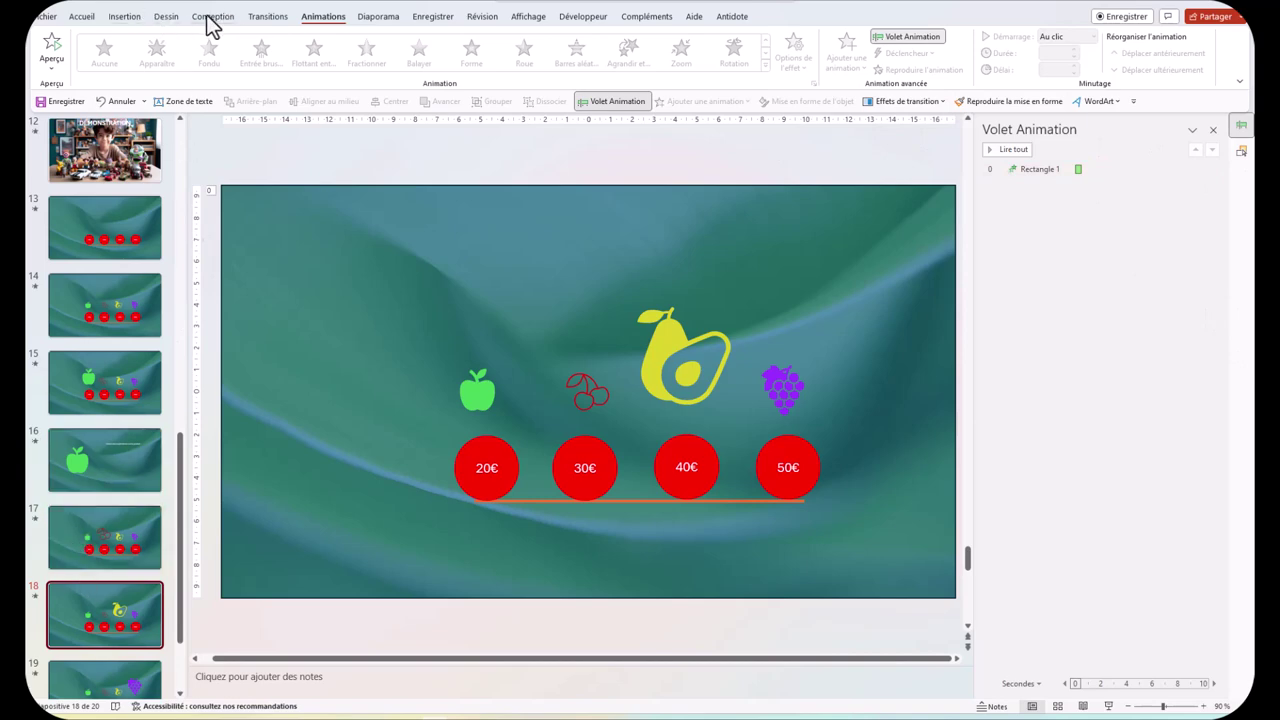
{"action": "left_click", "coordinate": [268, 17]}
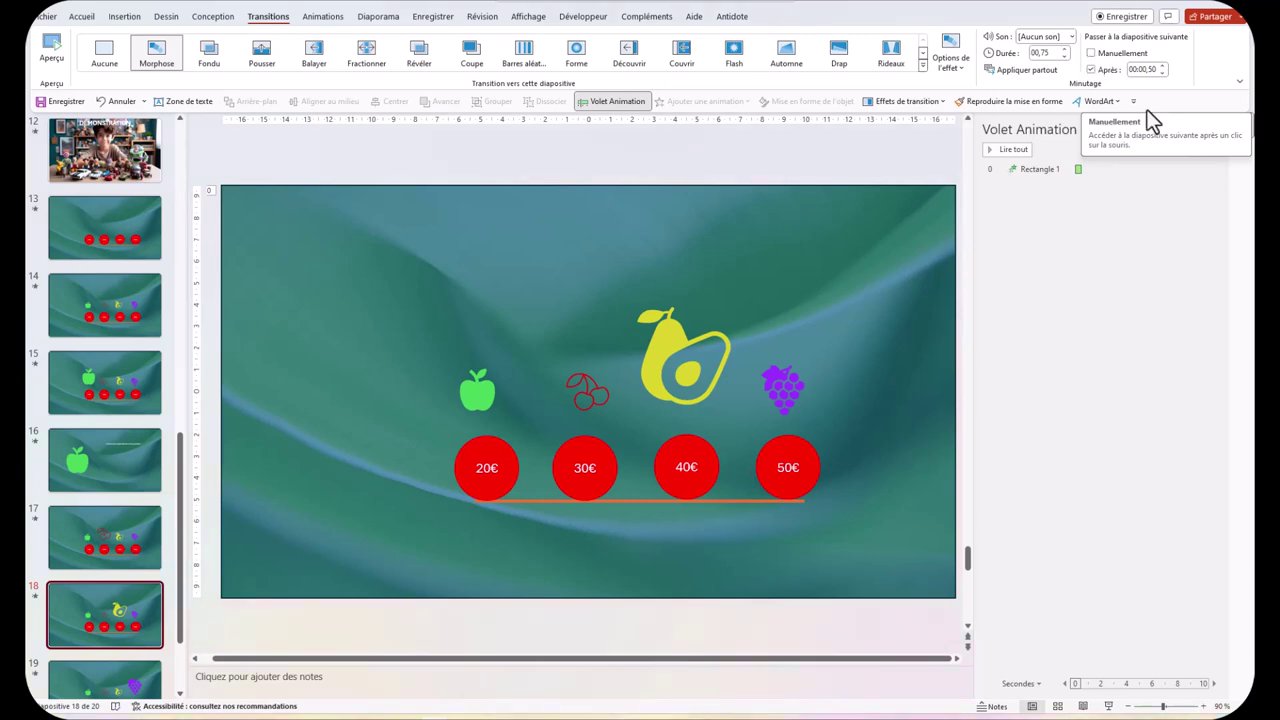
{"action": "key", "text": "Page_Down"}
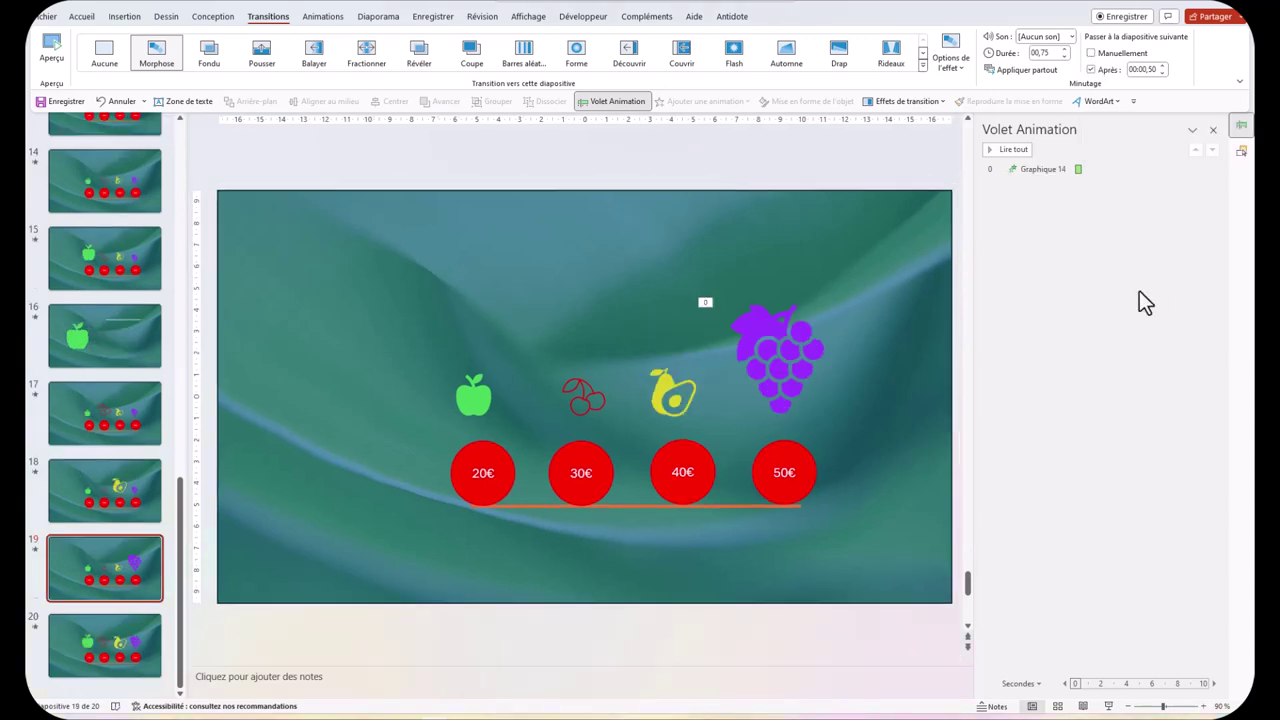